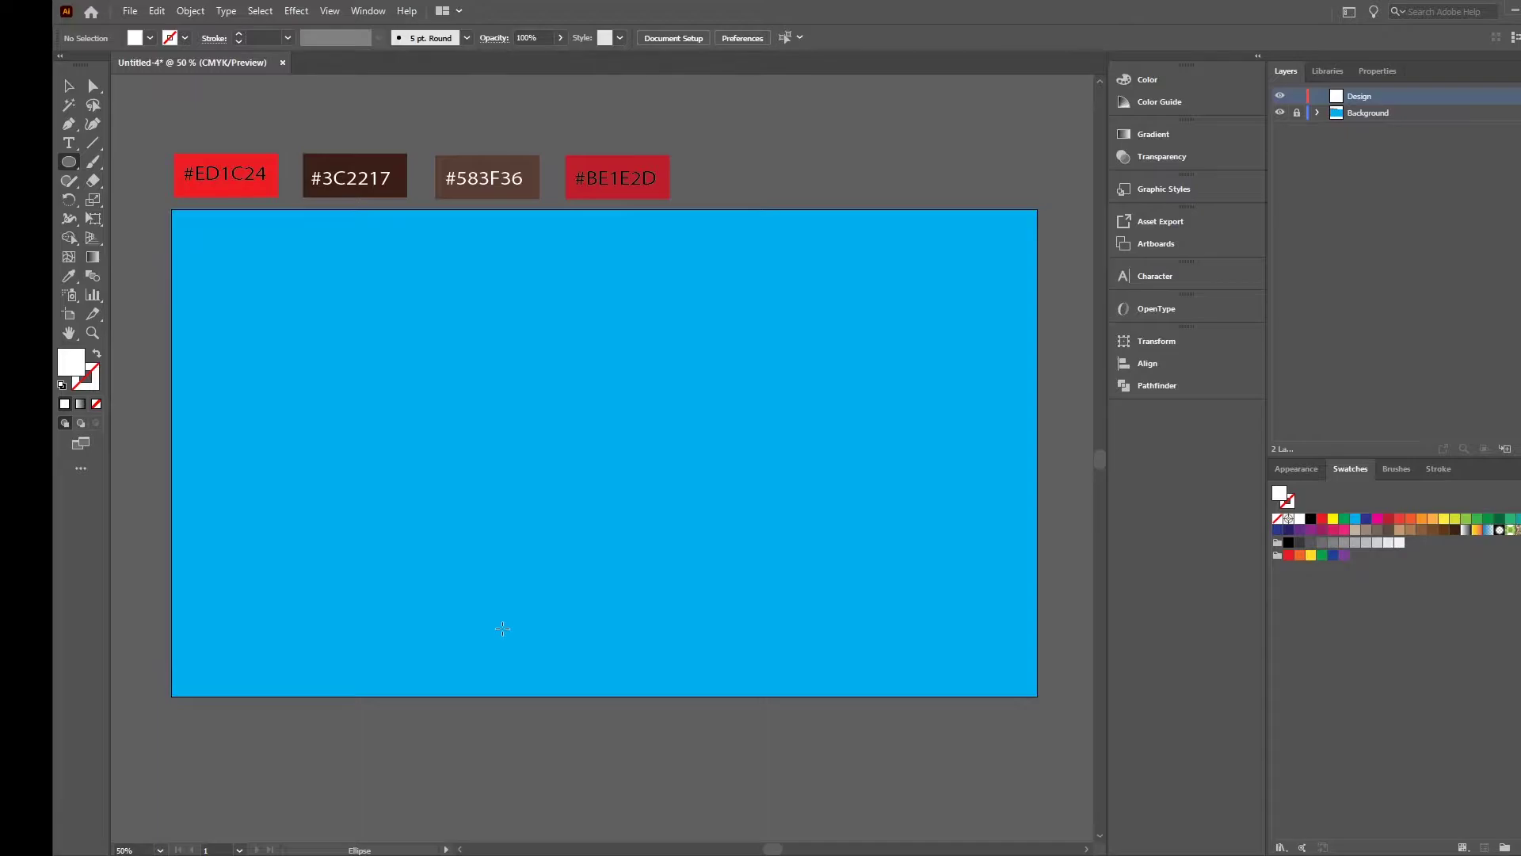
- Draw a white ellipse about 458 px wide near the artboard's bottom and place an enlarged copy about 582 px wide near its top
{"action": "left_click_drag", "start_coordinate": [498, 623], "coordinate": [705, 670]}
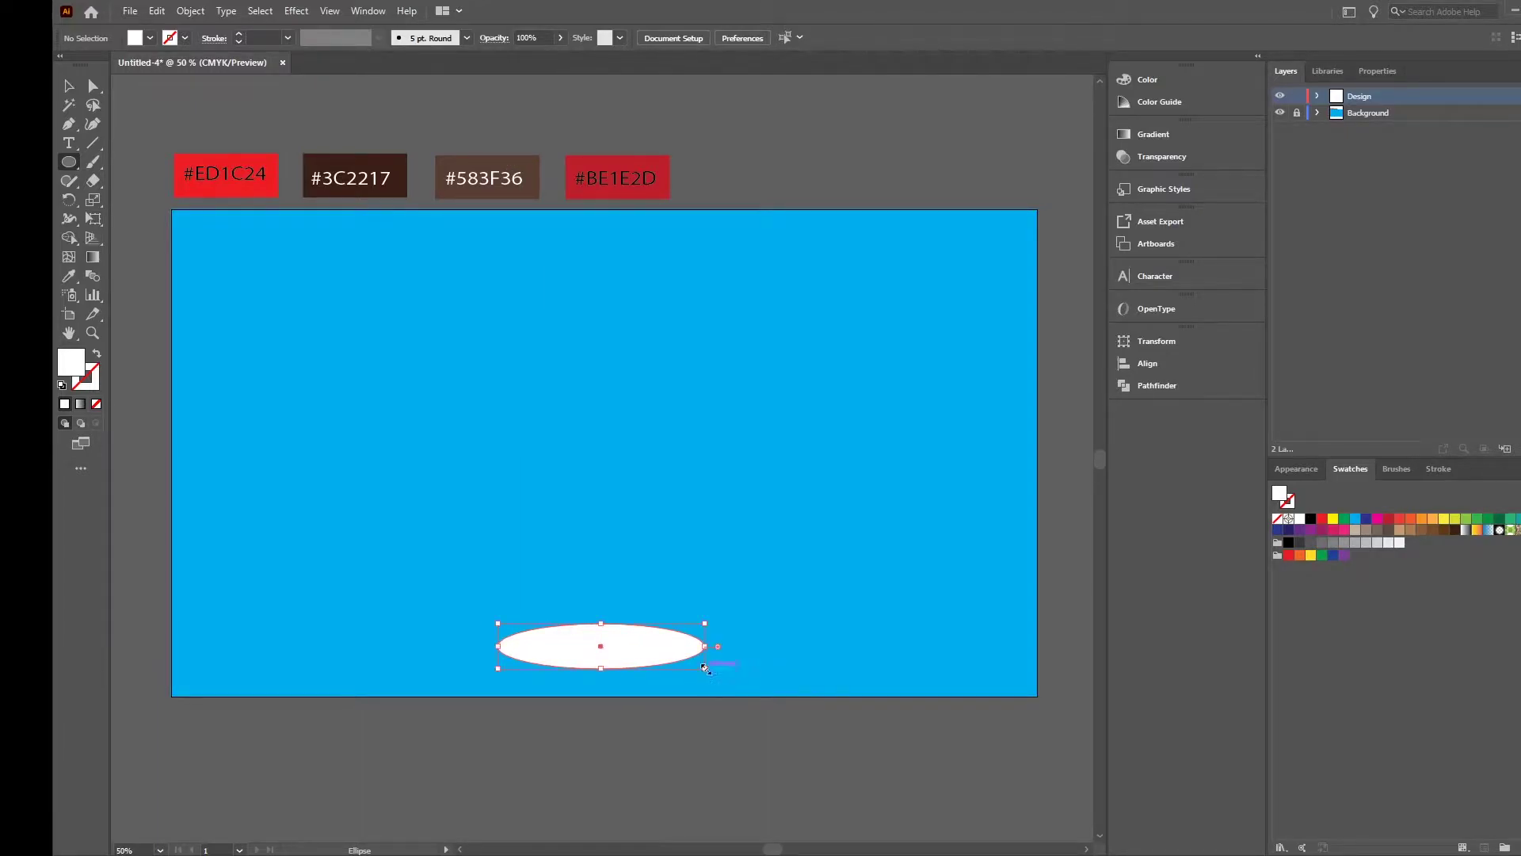
{"action": "left_click", "coordinate": [69, 86]}
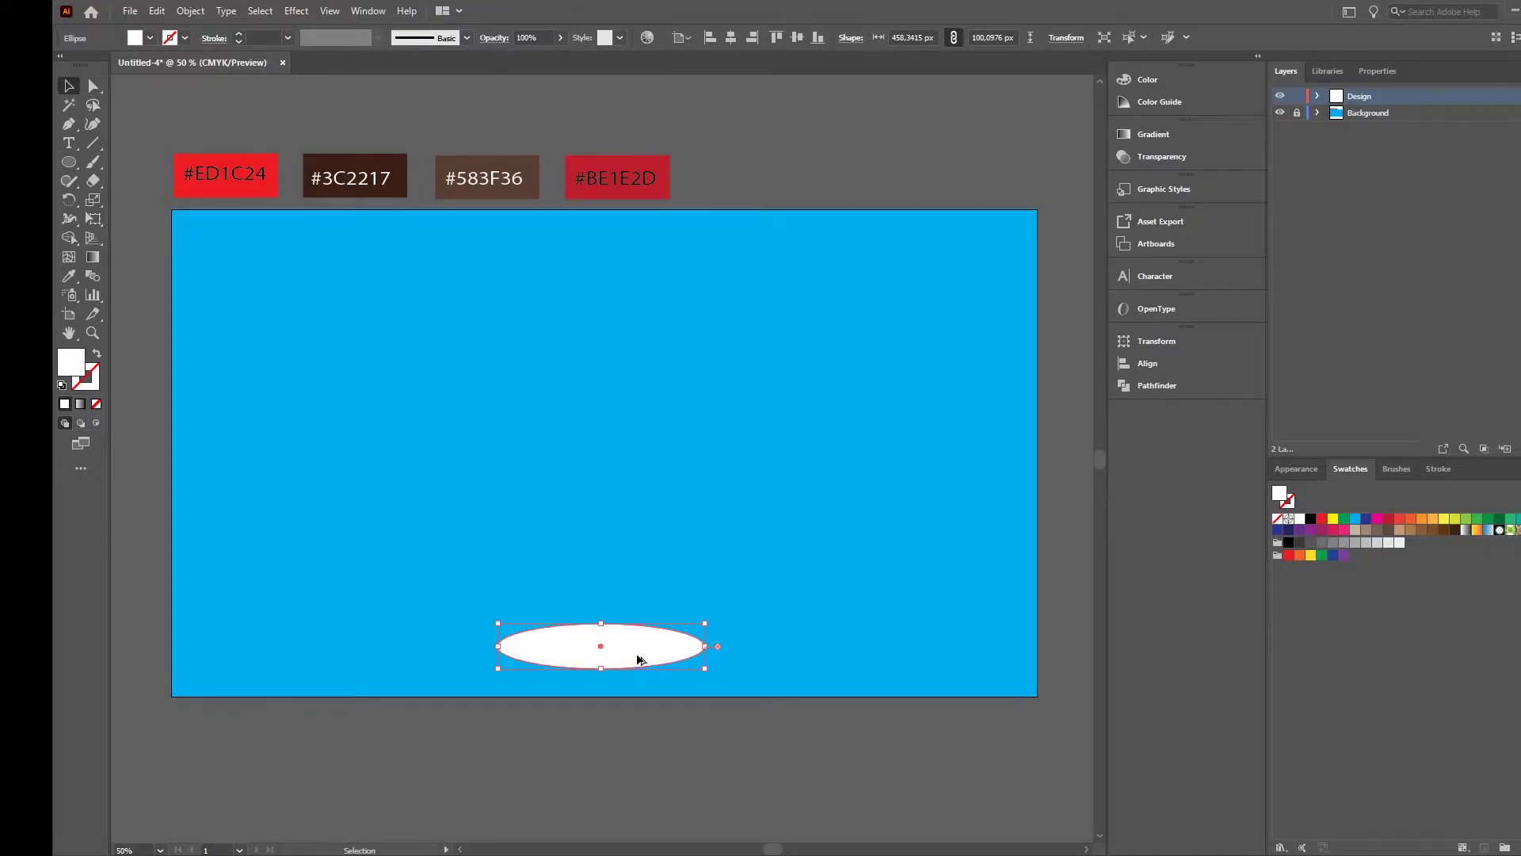
{"action": "left_click_drag", "start_coordinate": [638, 661], "coordinate": [642, 354]}
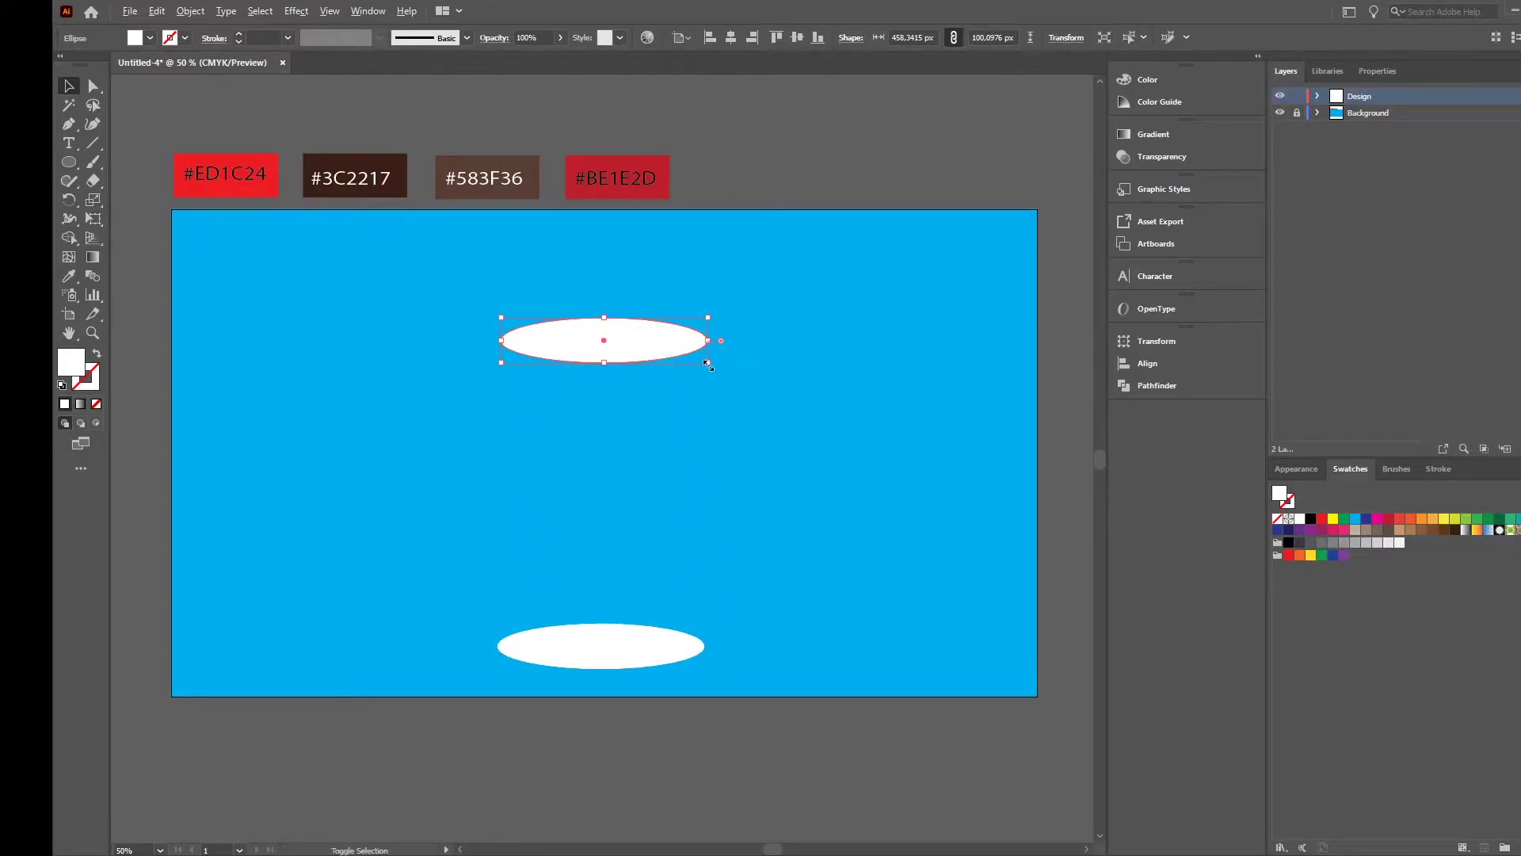
{"action": "left_click_drag", "start_coordinate": [707, 364], "coordinate": [667, 312]}
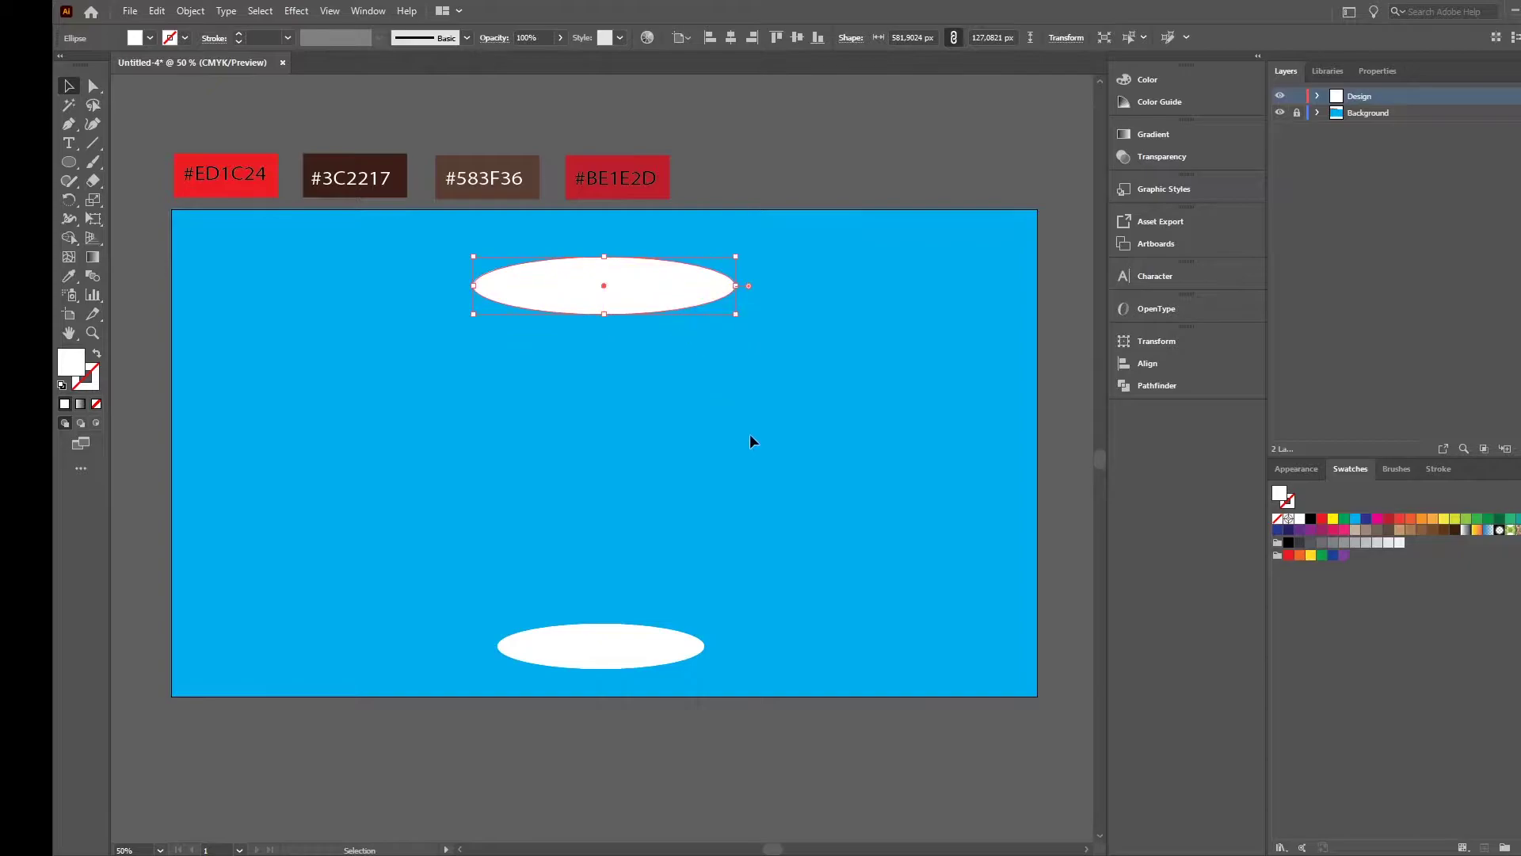
- Align the two ellipses with each other on their horizontal centers
{"action": "left_click", "coordinate": [418, 288]}
{"action": "key", "text": "ctrl+a"}
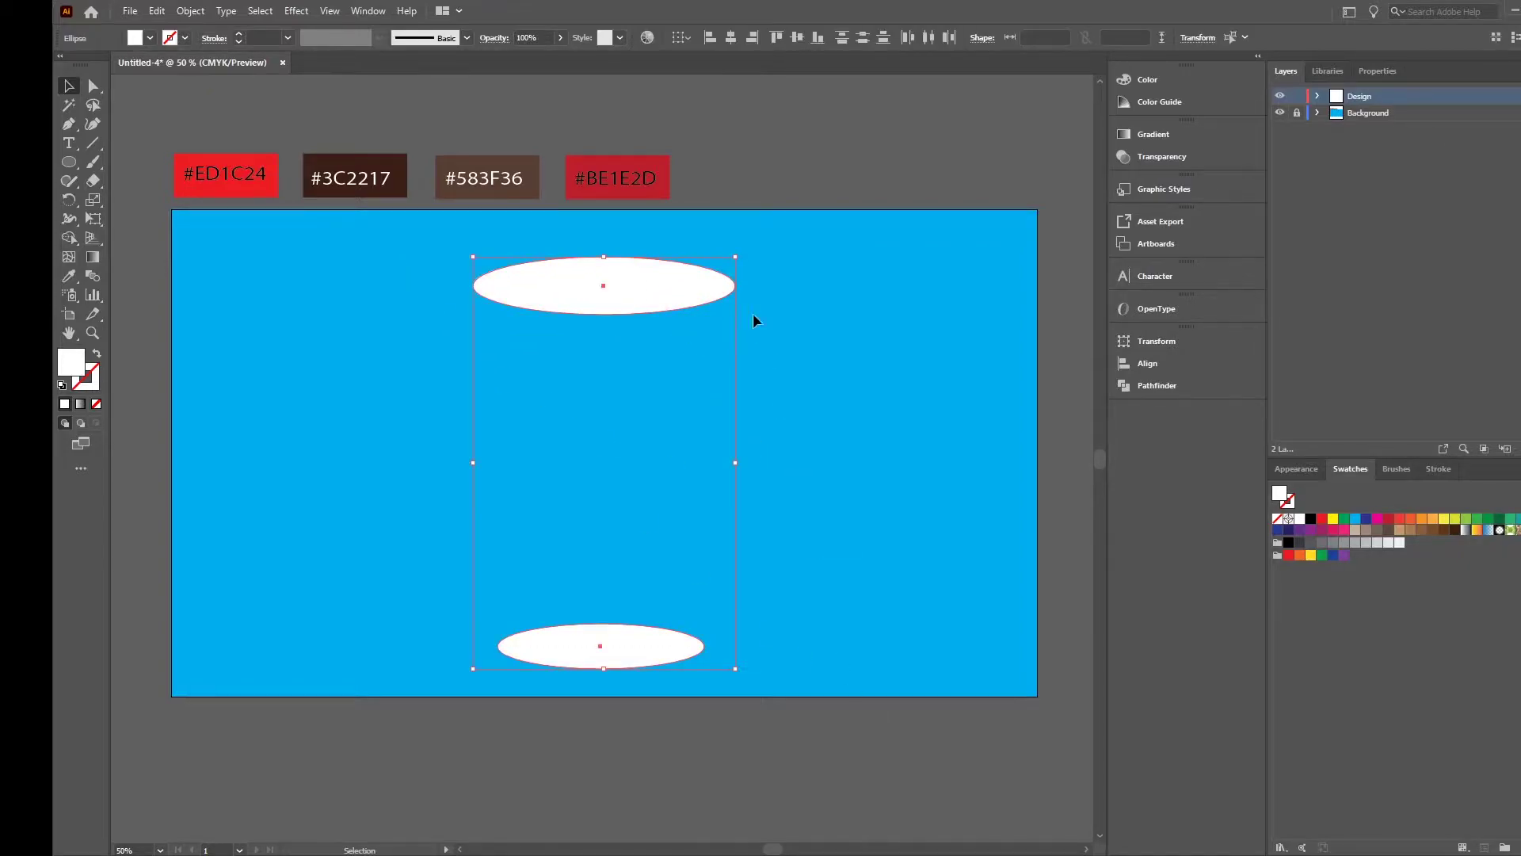
{"action": "left_click", "coordinate": [733, 38]}
{"action": "left_click", "coordinate": [906, 366]}
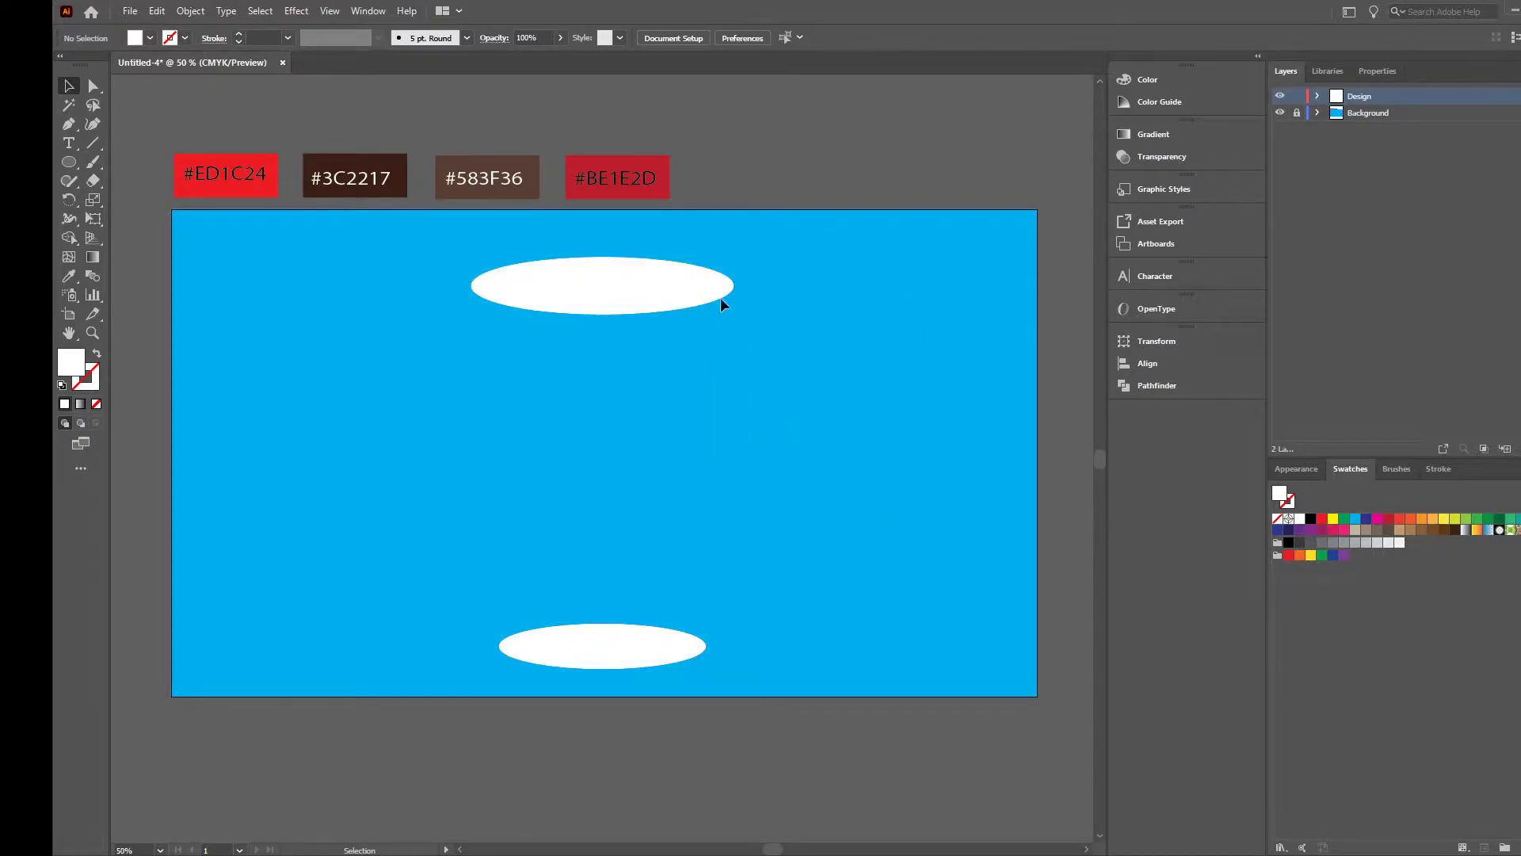
- Draw the tapered cup body with the Pen tool as a closed shape joining the side points of both ellipses
{"action": "left_click", "coordinate": [69, 127]}
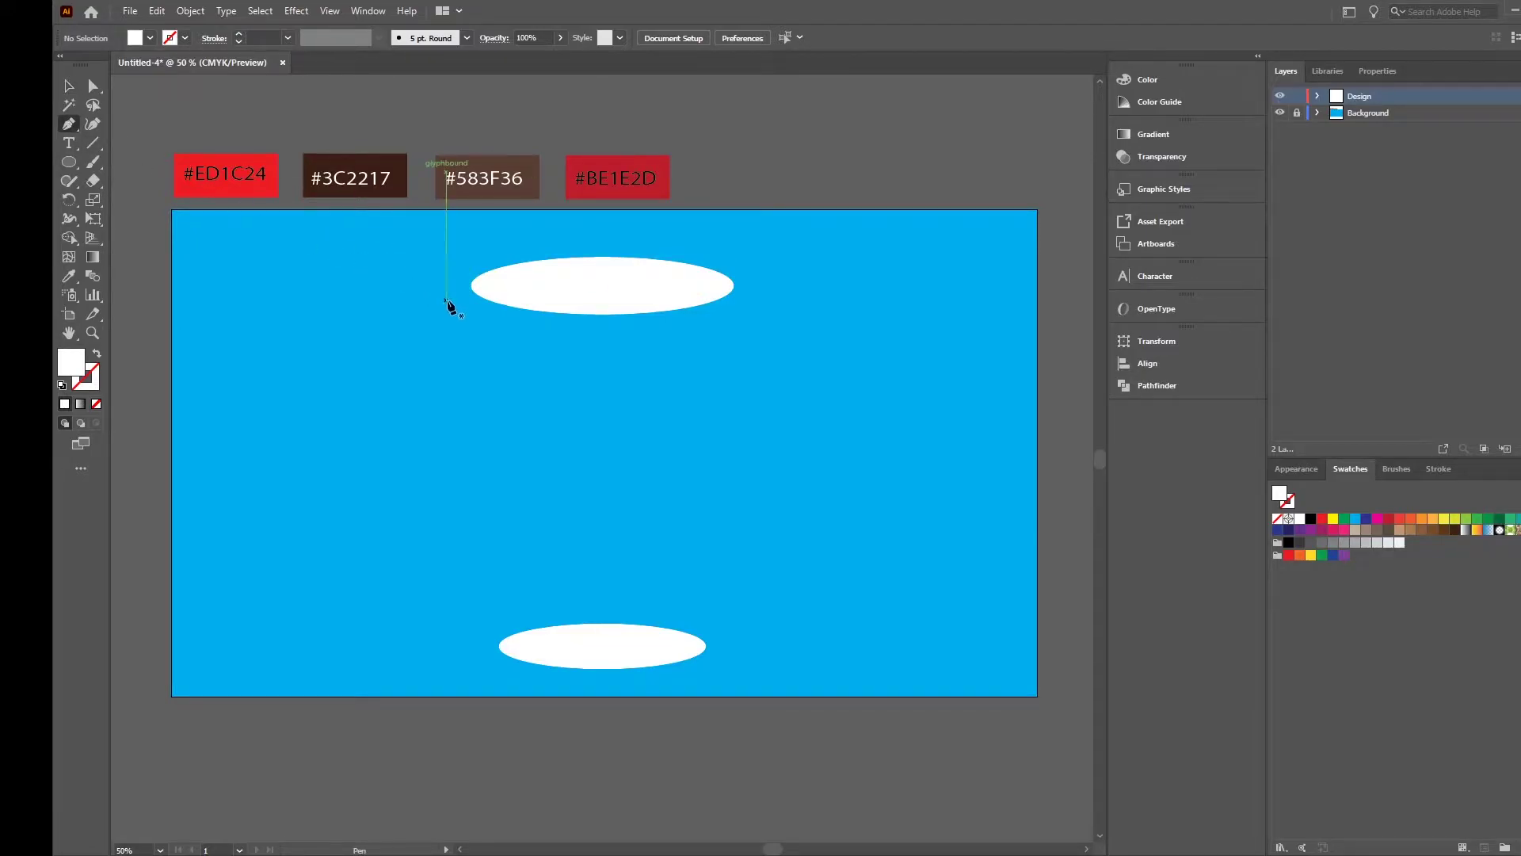
{"action": "left_click", "coordinate": [472, 285]}
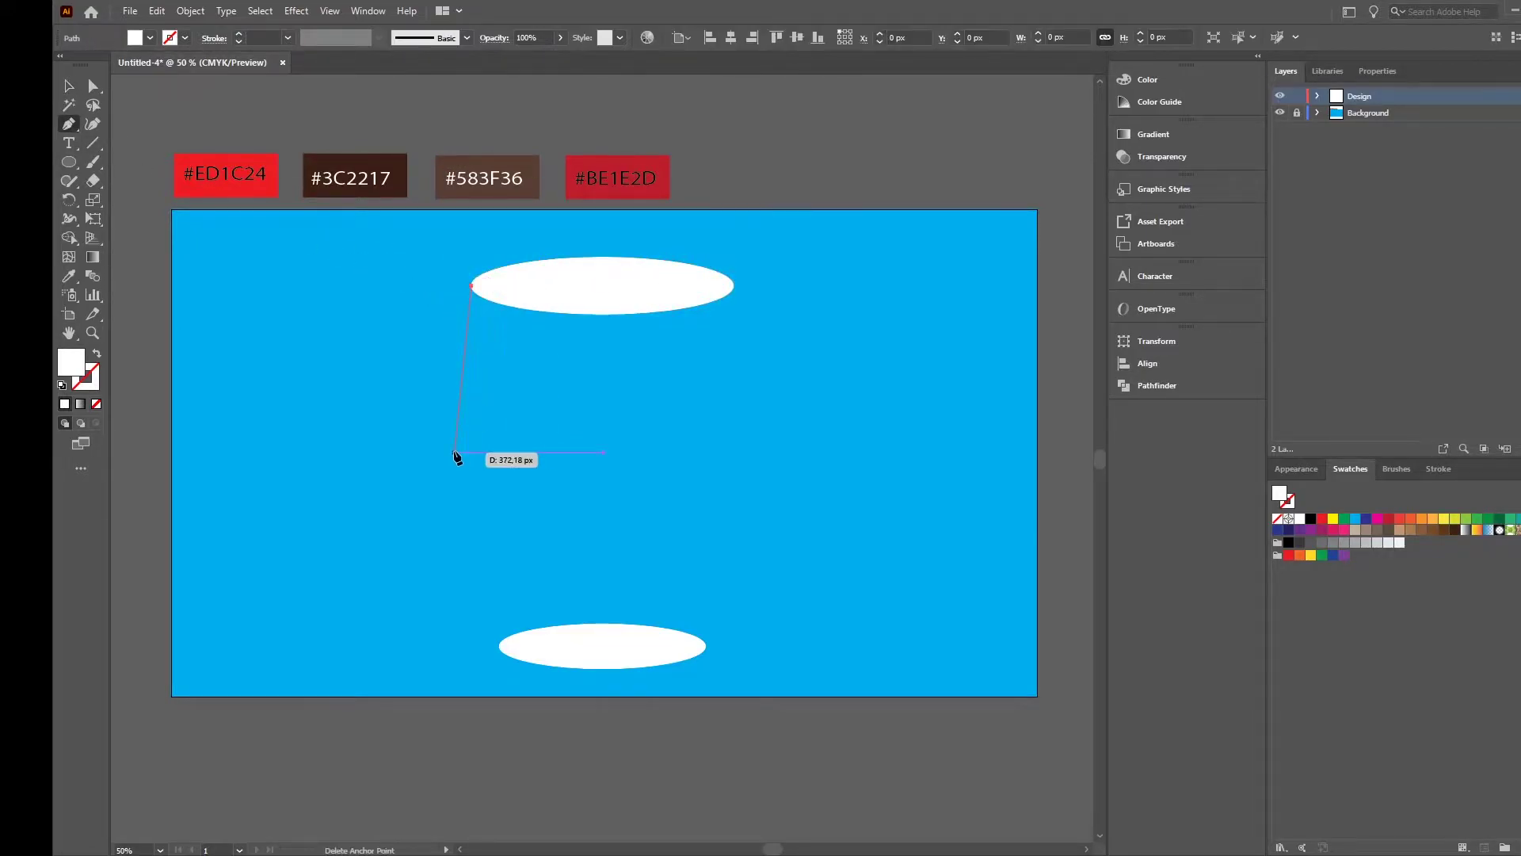
{"action": "left_click", "coordinate": [499, 647]}
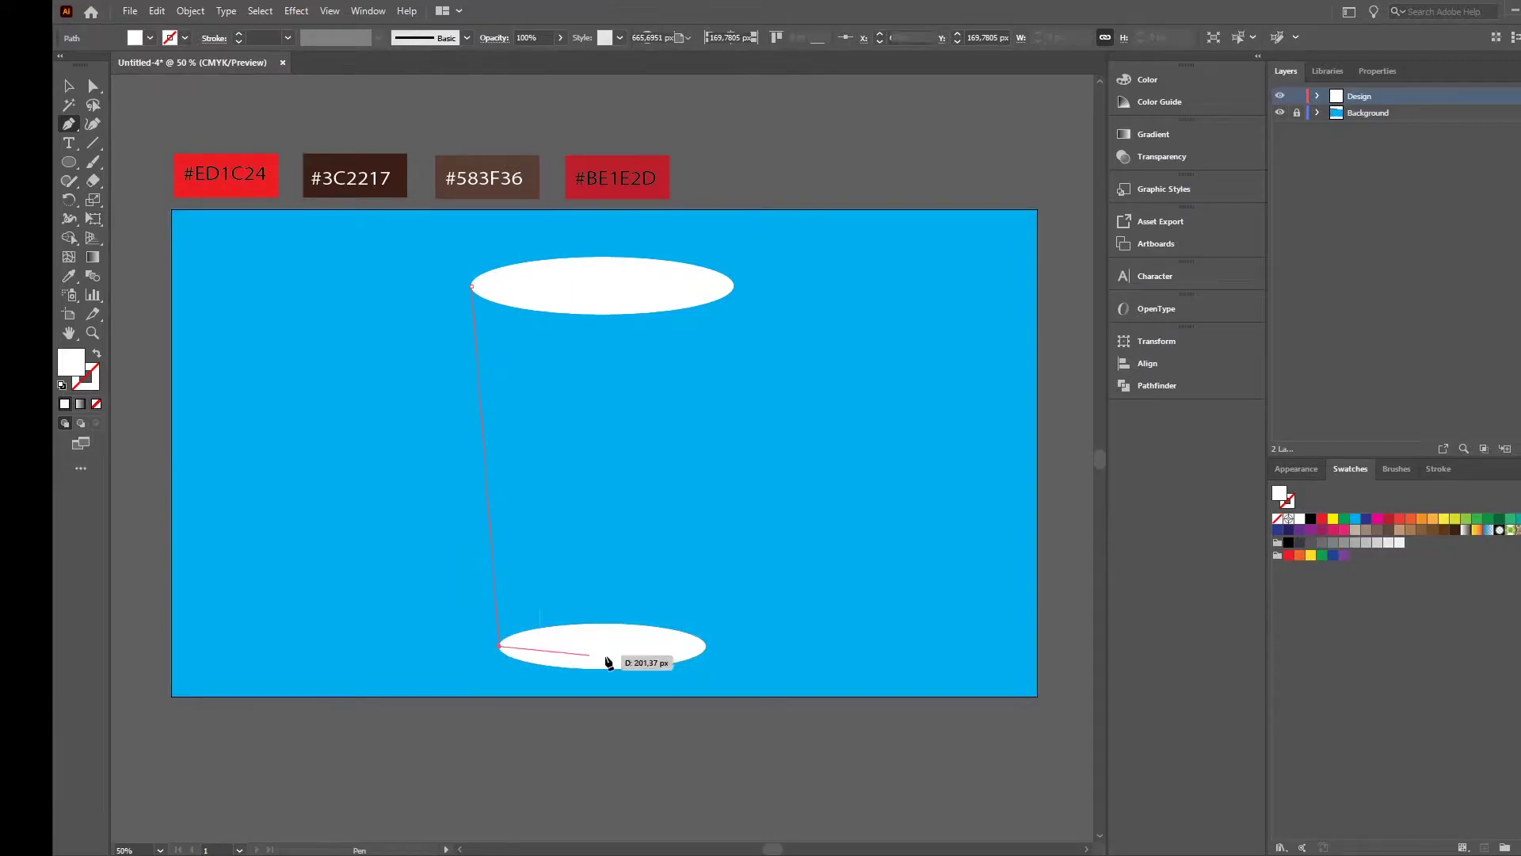
{"action": "left_click", "coordinate": [705, 648]}
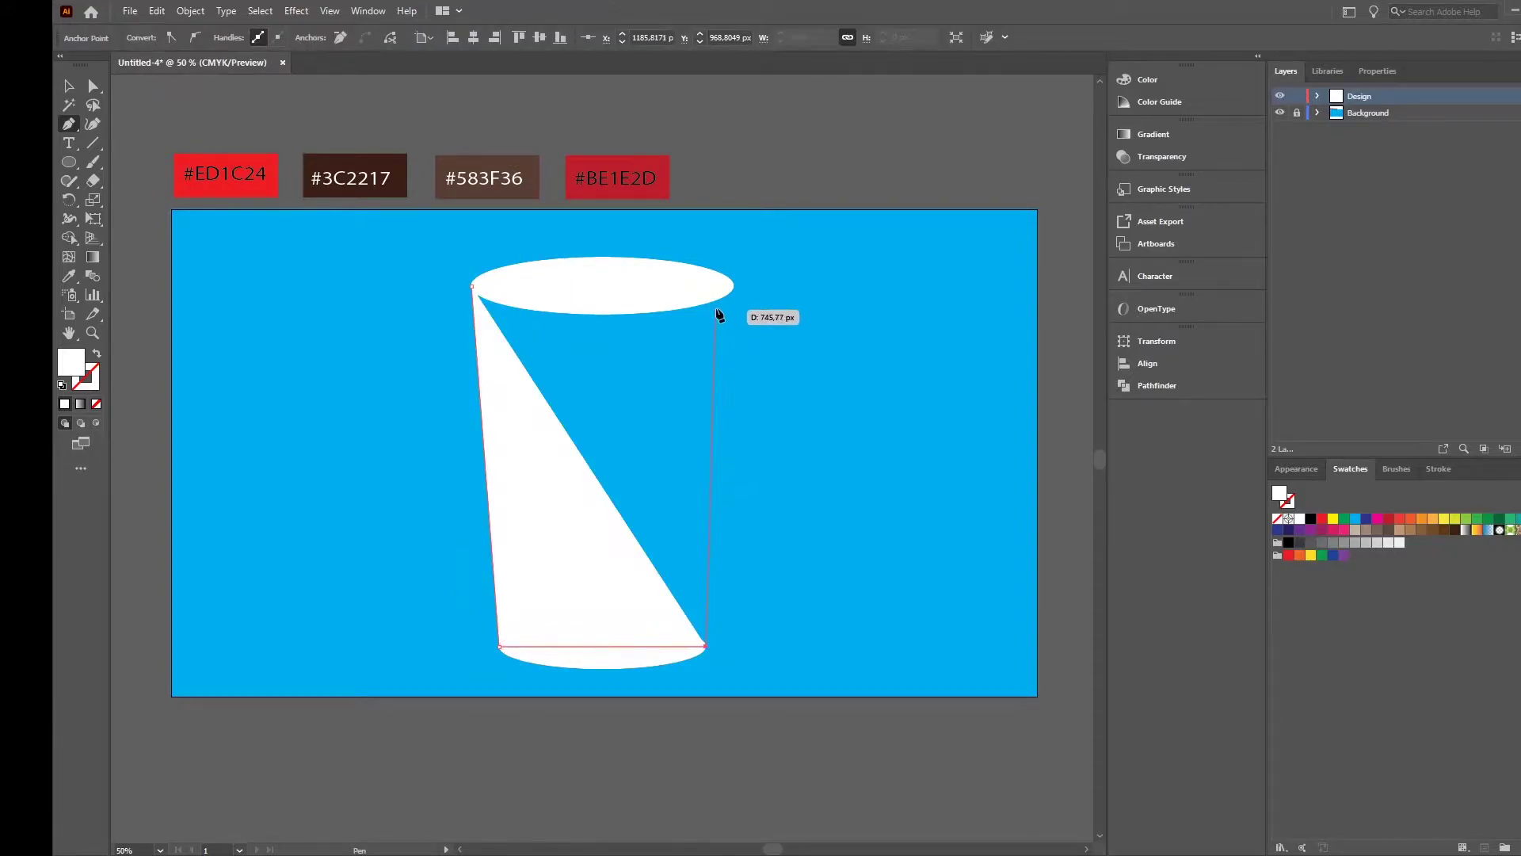
{"action": "left_click", "coordinate": [733, 286]}
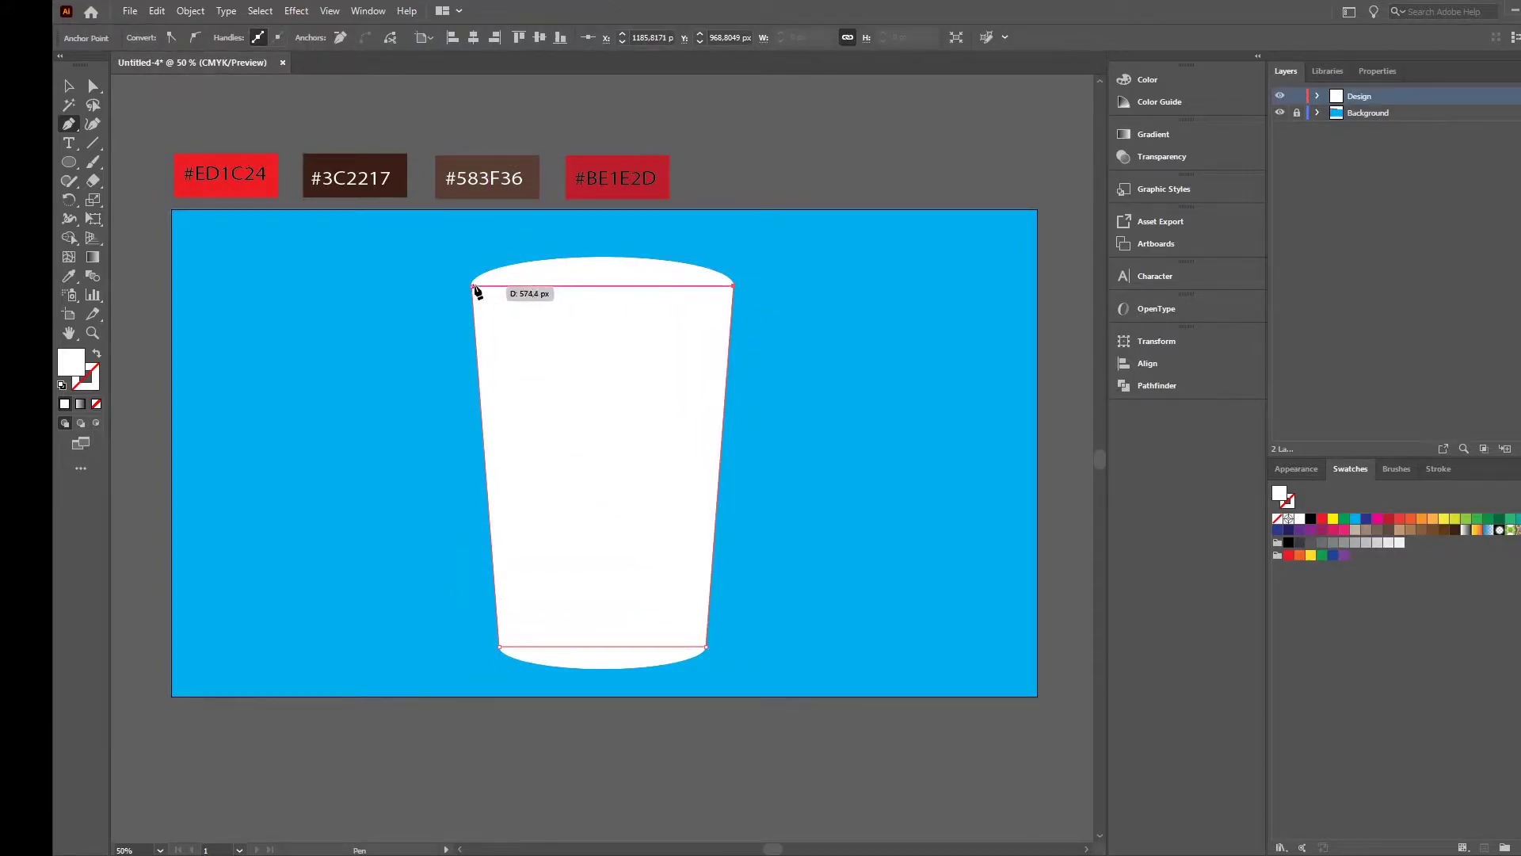
{"action": "left_click", "coordinate": [473, 286]}
{"action": "left_click", "coordinate": [69, 86]}
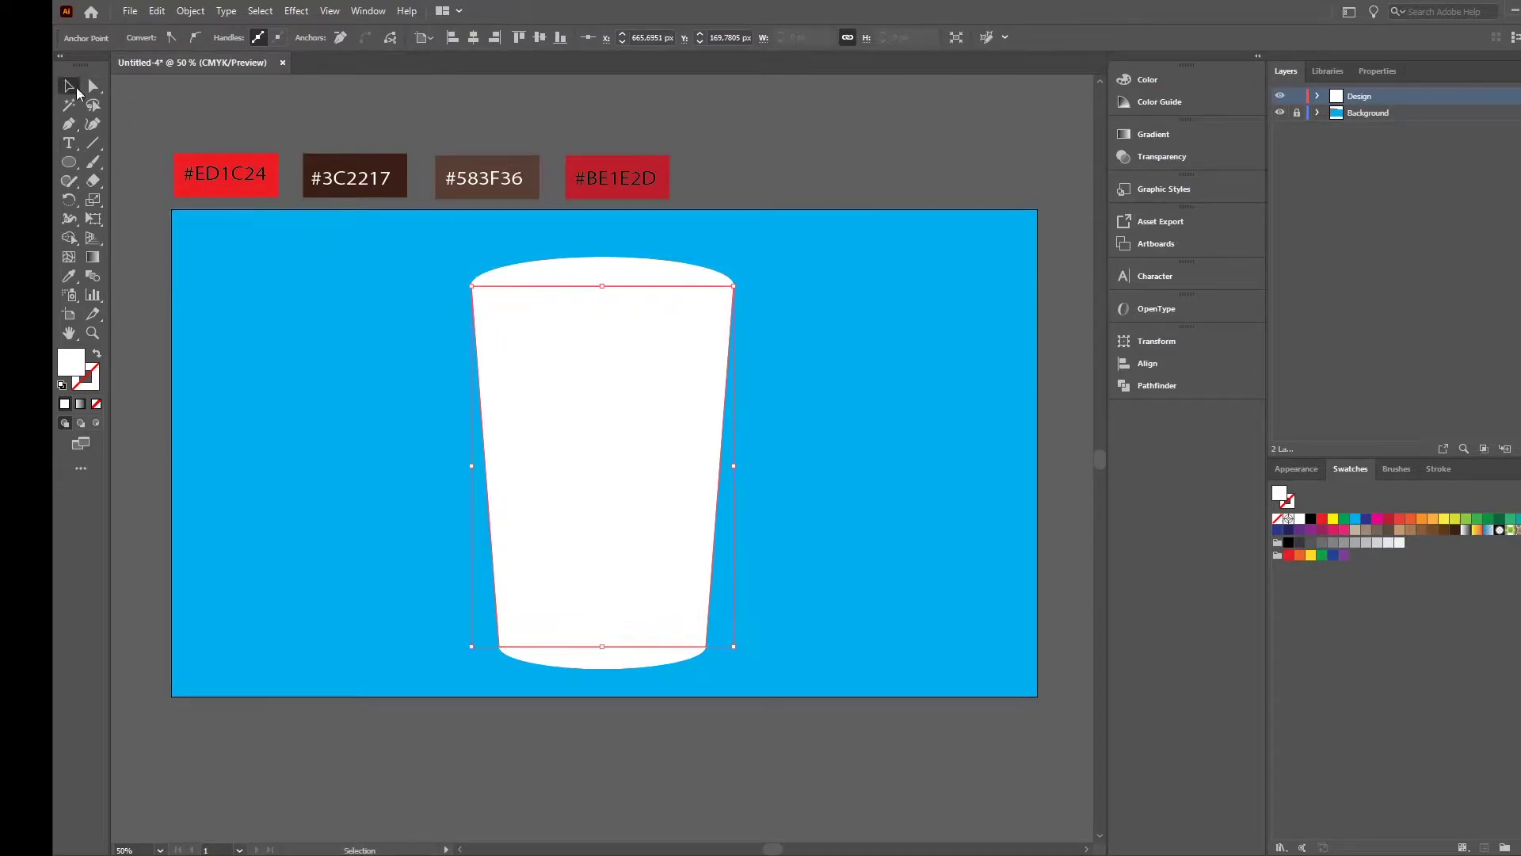
{"action": "left_click", "coordinate": [227, 281]}
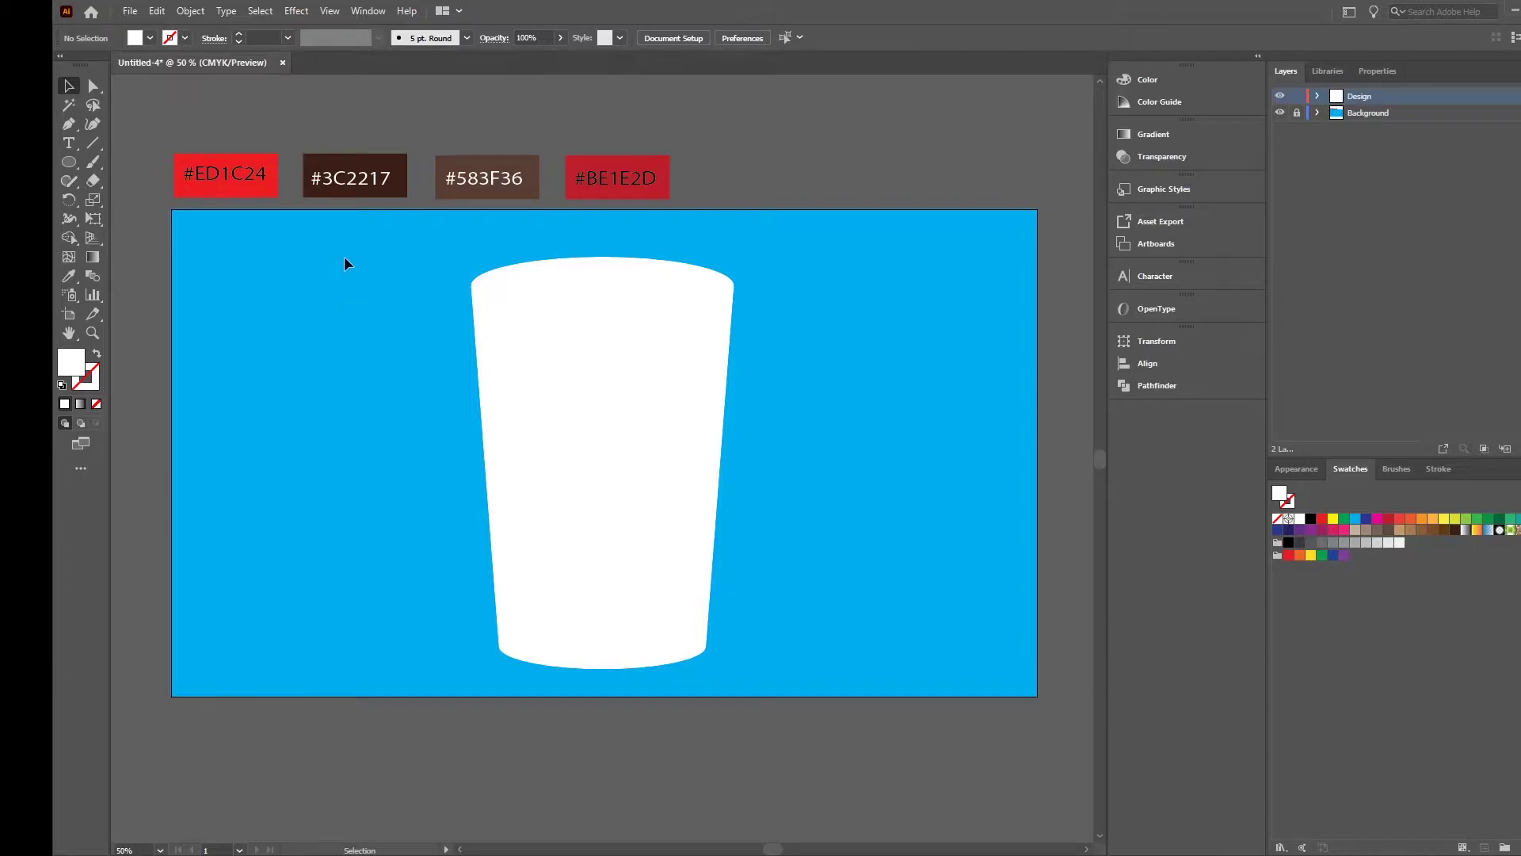
{"action": "key", "text": "ctrl+z"}
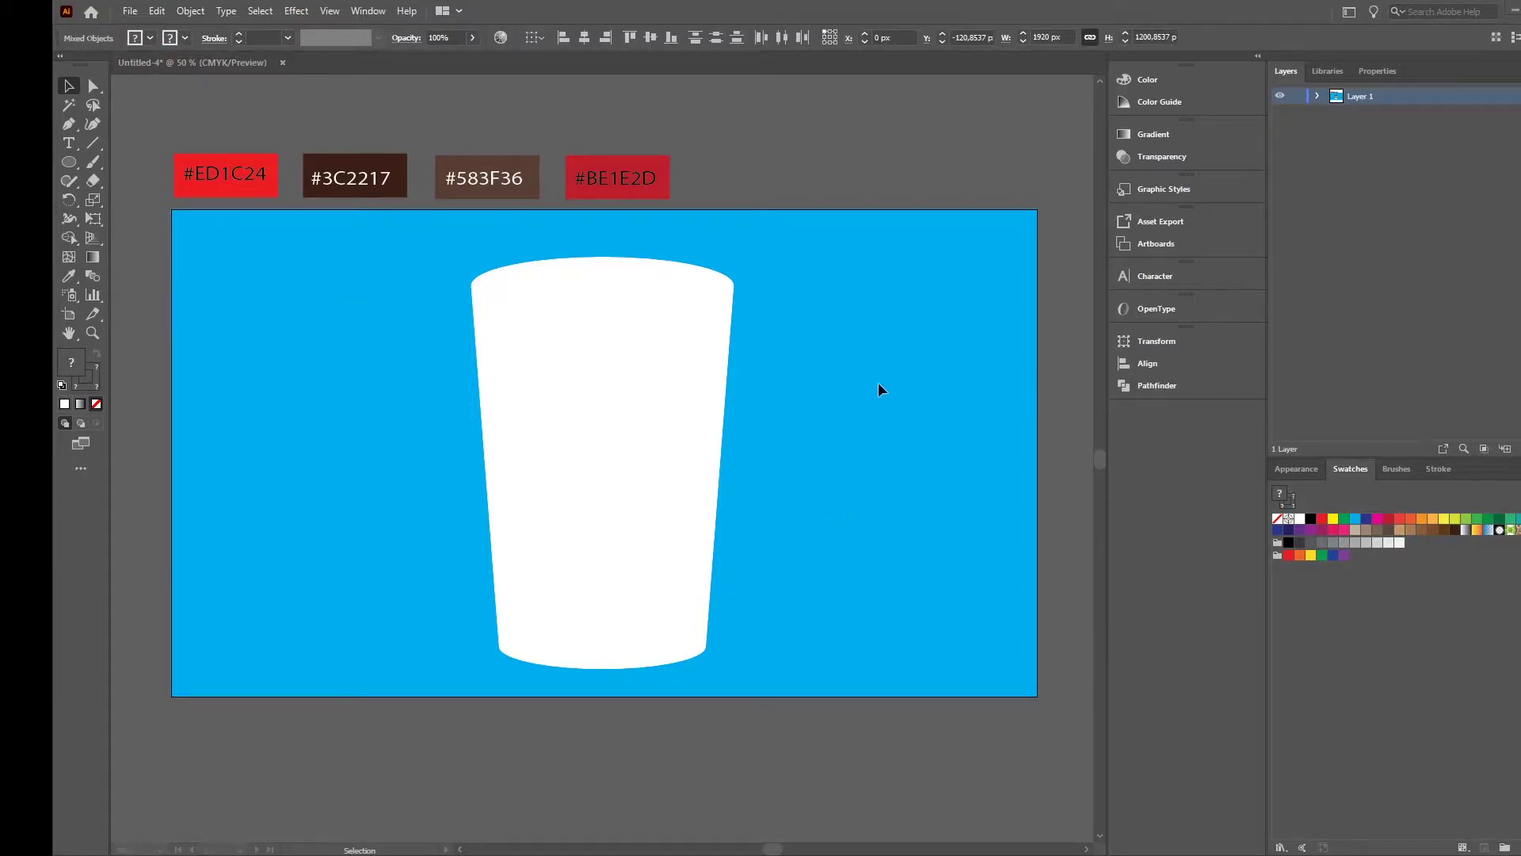
{"action": "key", "text": "ctrl+shift+z"}
- Duplicate the cup's top ellipse in place and enlarge the copy from its center to about 655 by 143 px
{"action": "left_click", "coordinate": [638, 272]}
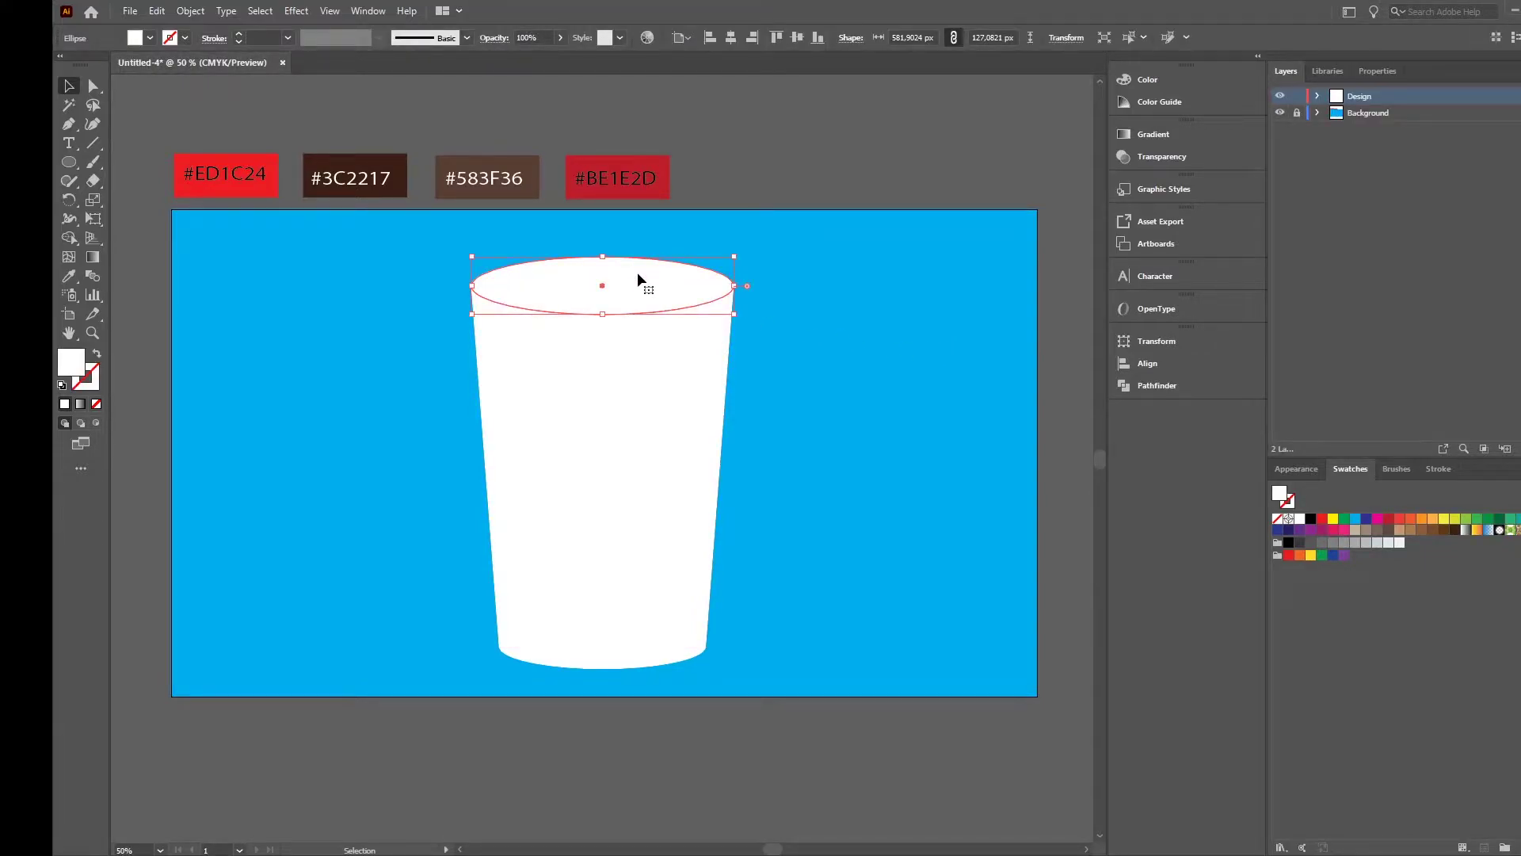
{"action": "key", "text": "a"}
{"action": "key", "text": "v"}
{"action": "key", "text": "a"}
{"action": "key", "text": "v"}
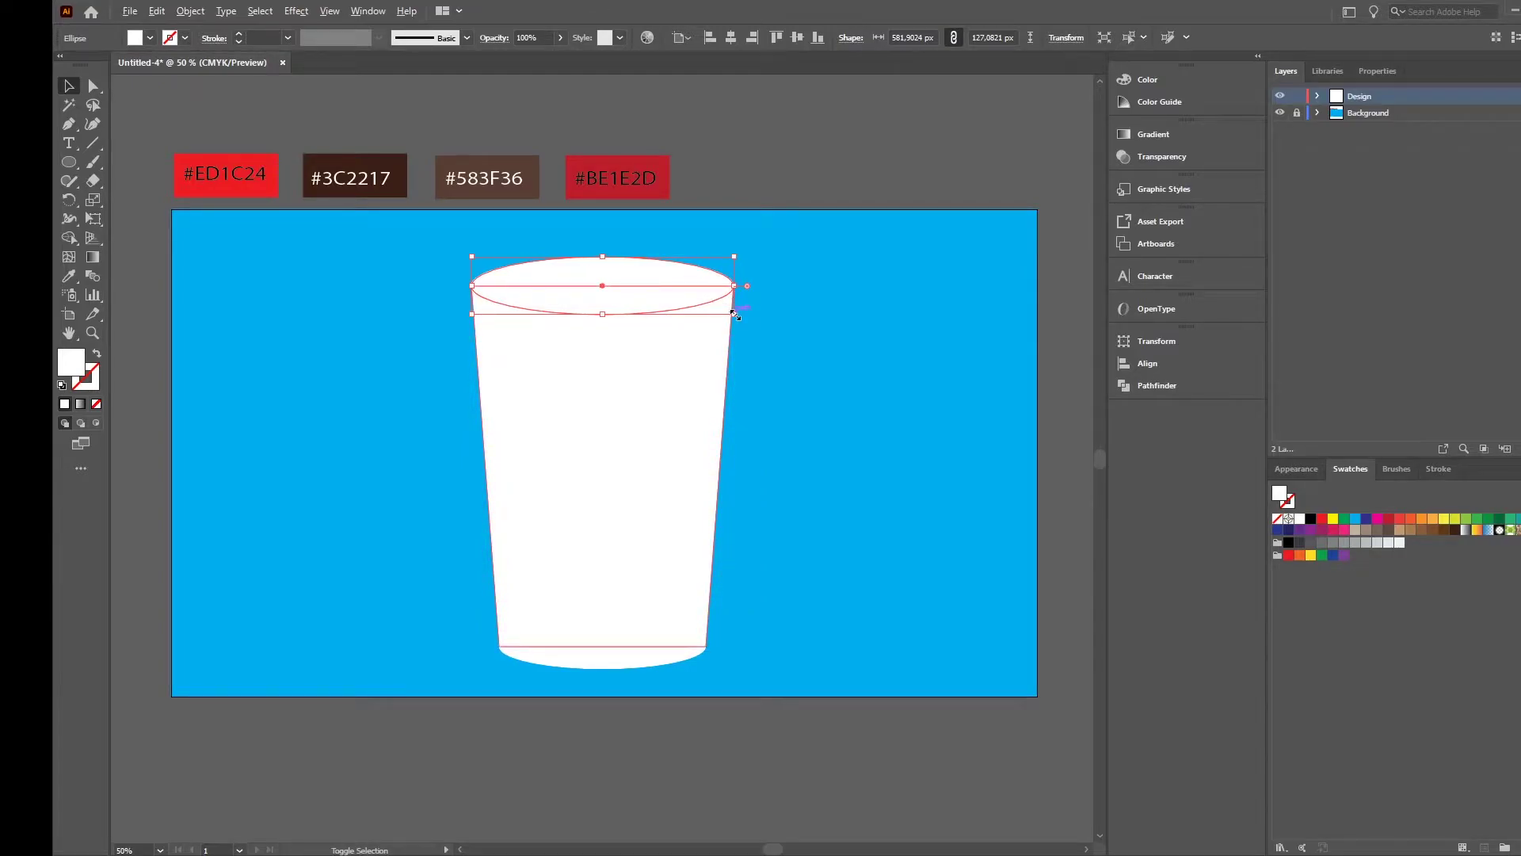
{"action": "left_click_drag", "start_coordinate": [736, 315], "coordinate": [750, 322]}
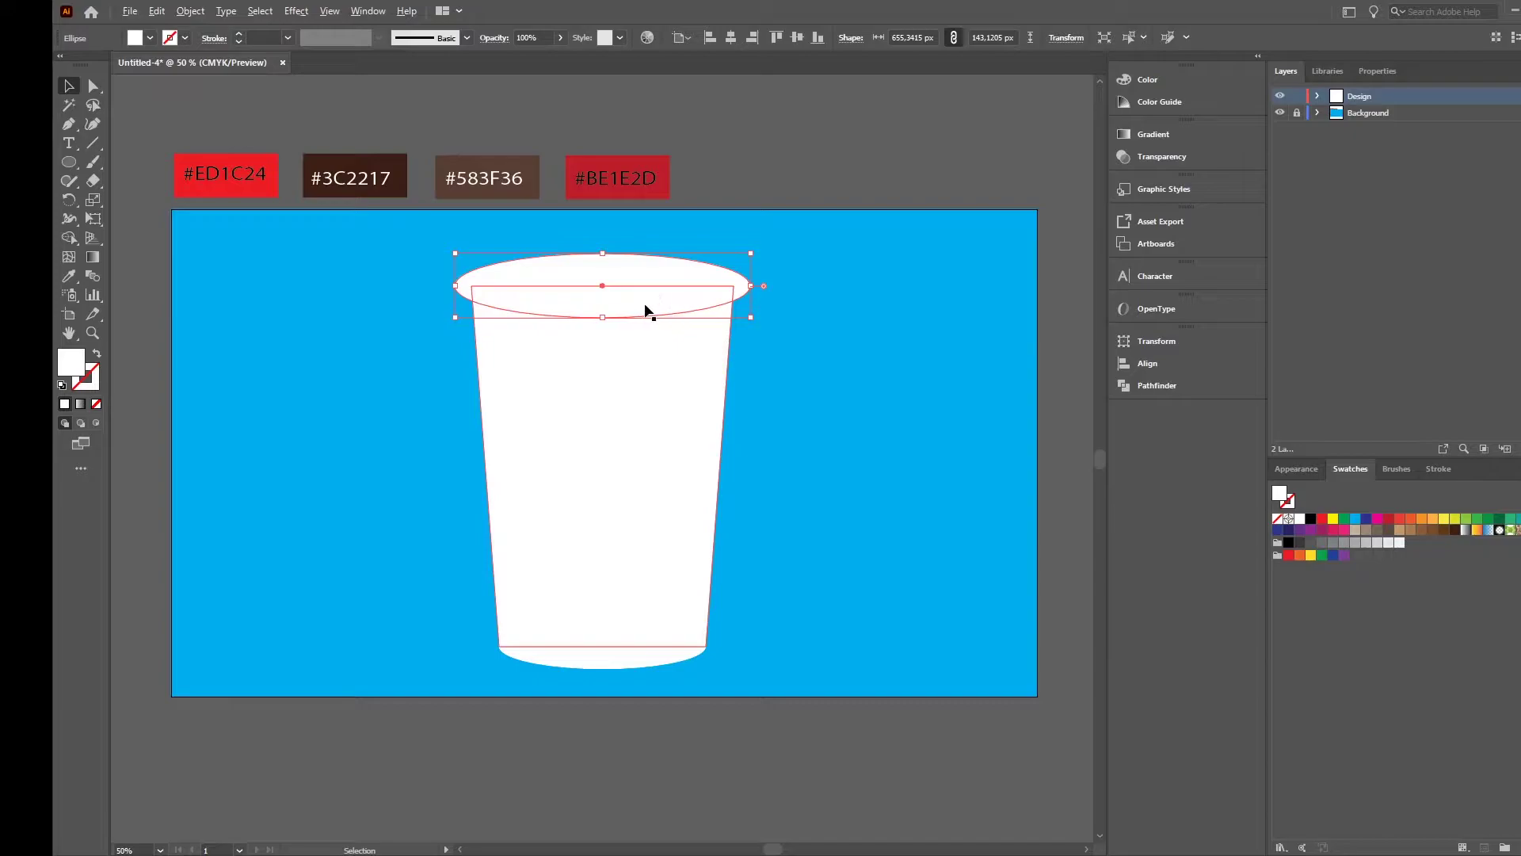
- Place a copy of the enlarged rim ellipse slightly above the original
{"action": "left_click_drag", "start_coordinate": [648, 311], "coordinate": [652, 293]}
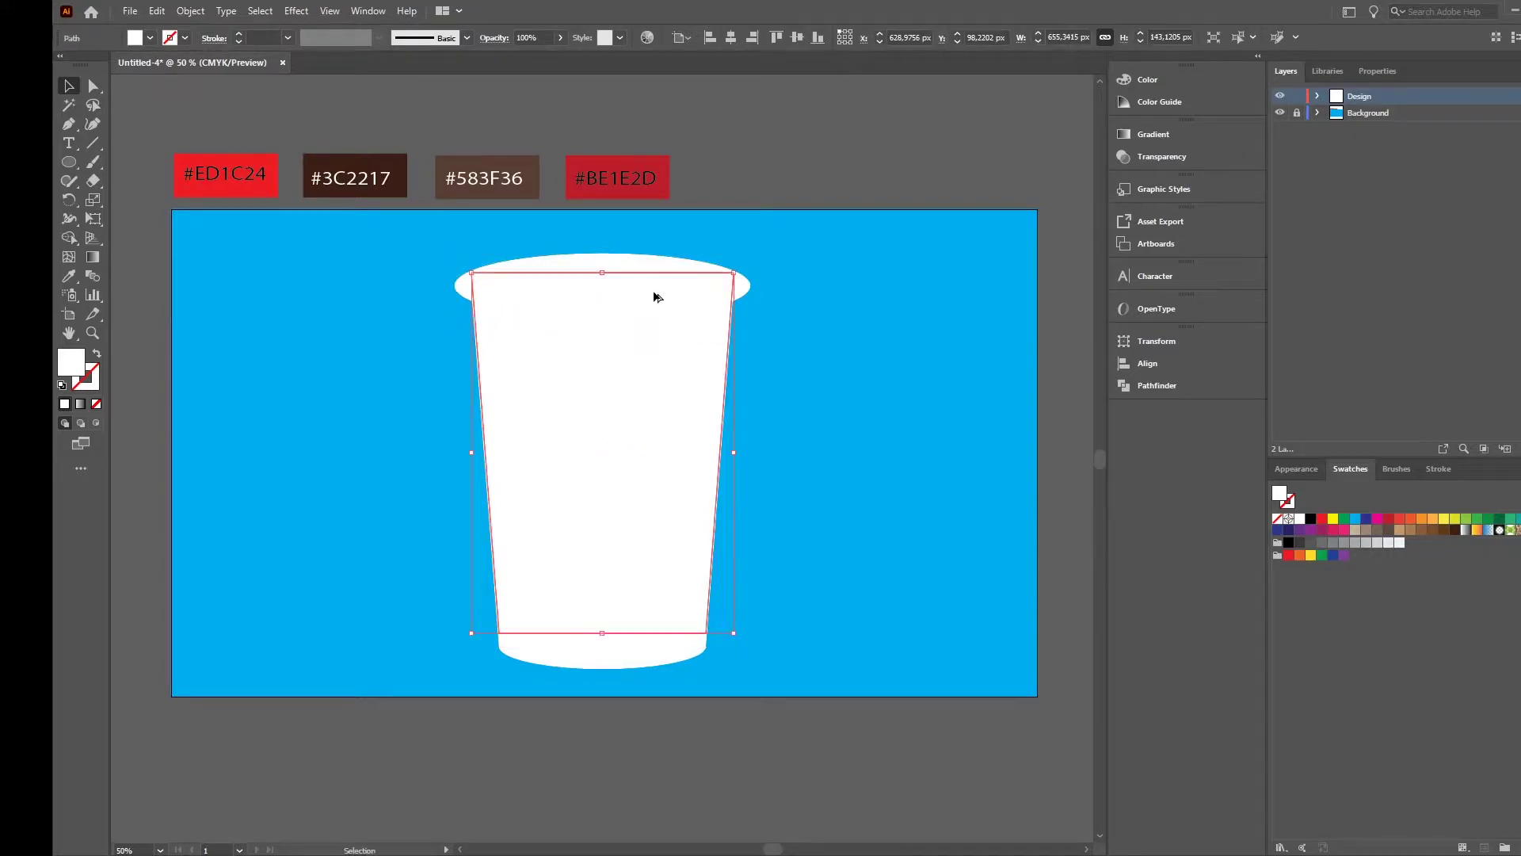
{"action": "key", "text": "ctrl+z"}
{"action": "left_click", "coordinate": [697, 272]}
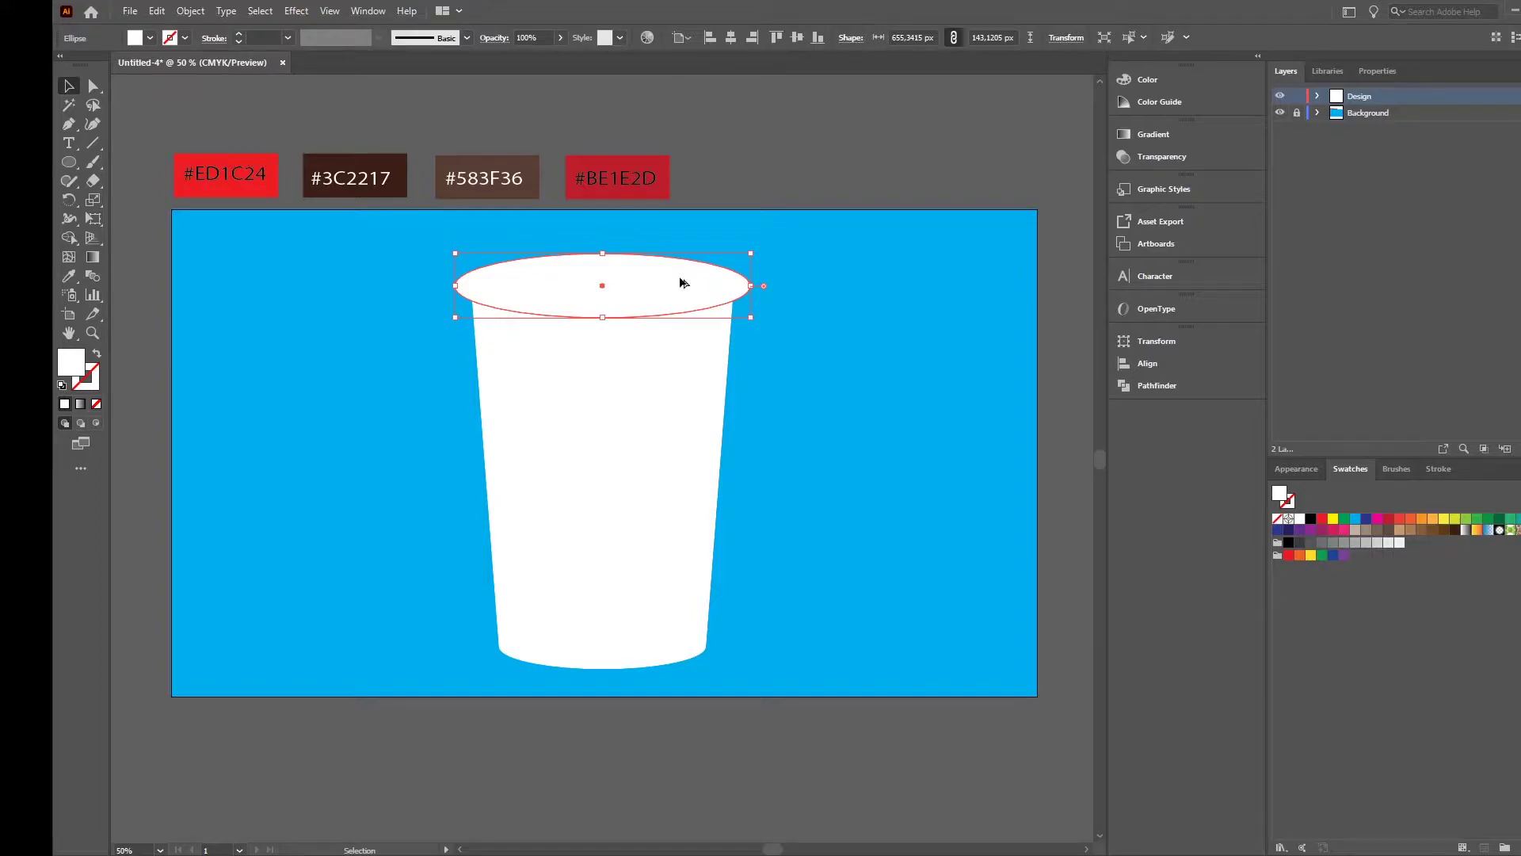
{"action": "left_click_drag", "start_coordinate": [683, 283], "coordinate": [682, 259]}
{"action": "left_click", "coordinate": [828, 271]}
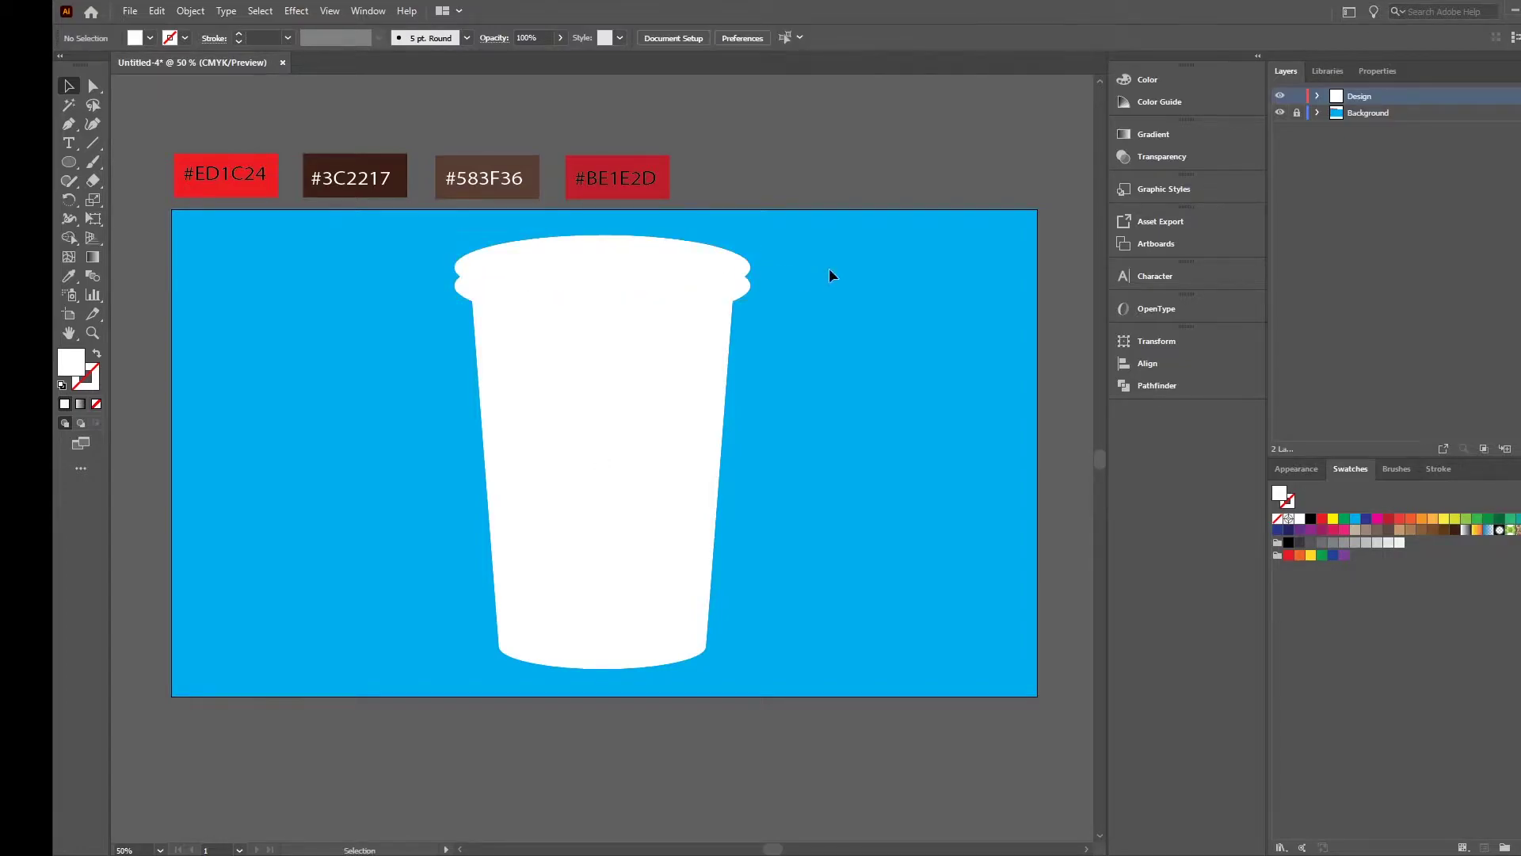
- Draw a closed four-point Pen shape that bridges the side gaps between the two enlarged rim ellipses
{"action": "left_click", "coordinate": [642, 261]}
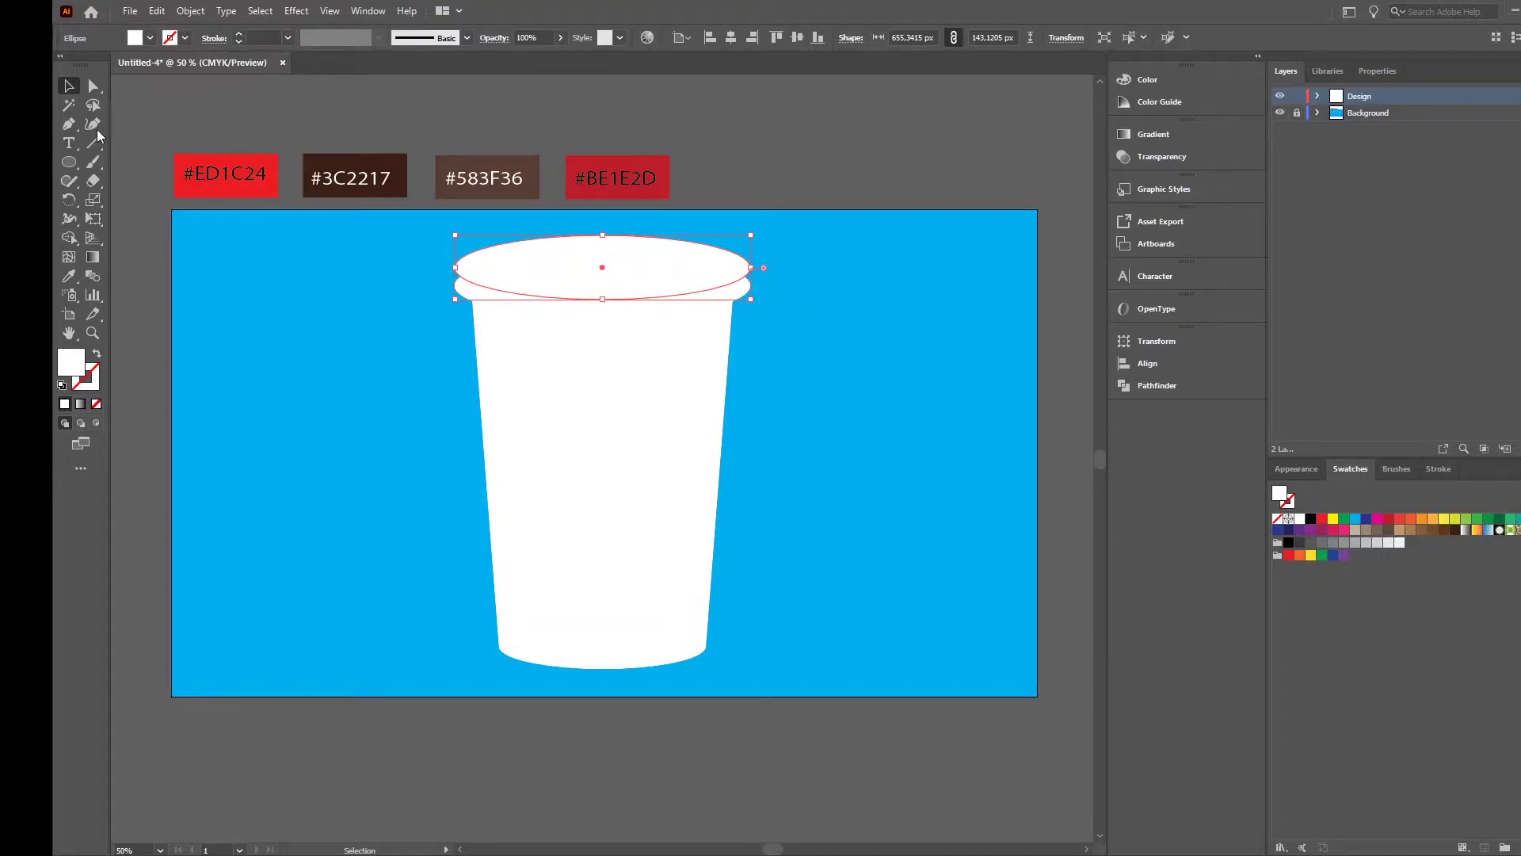
{"action": "left_click", "coordinate": [69, 123]}
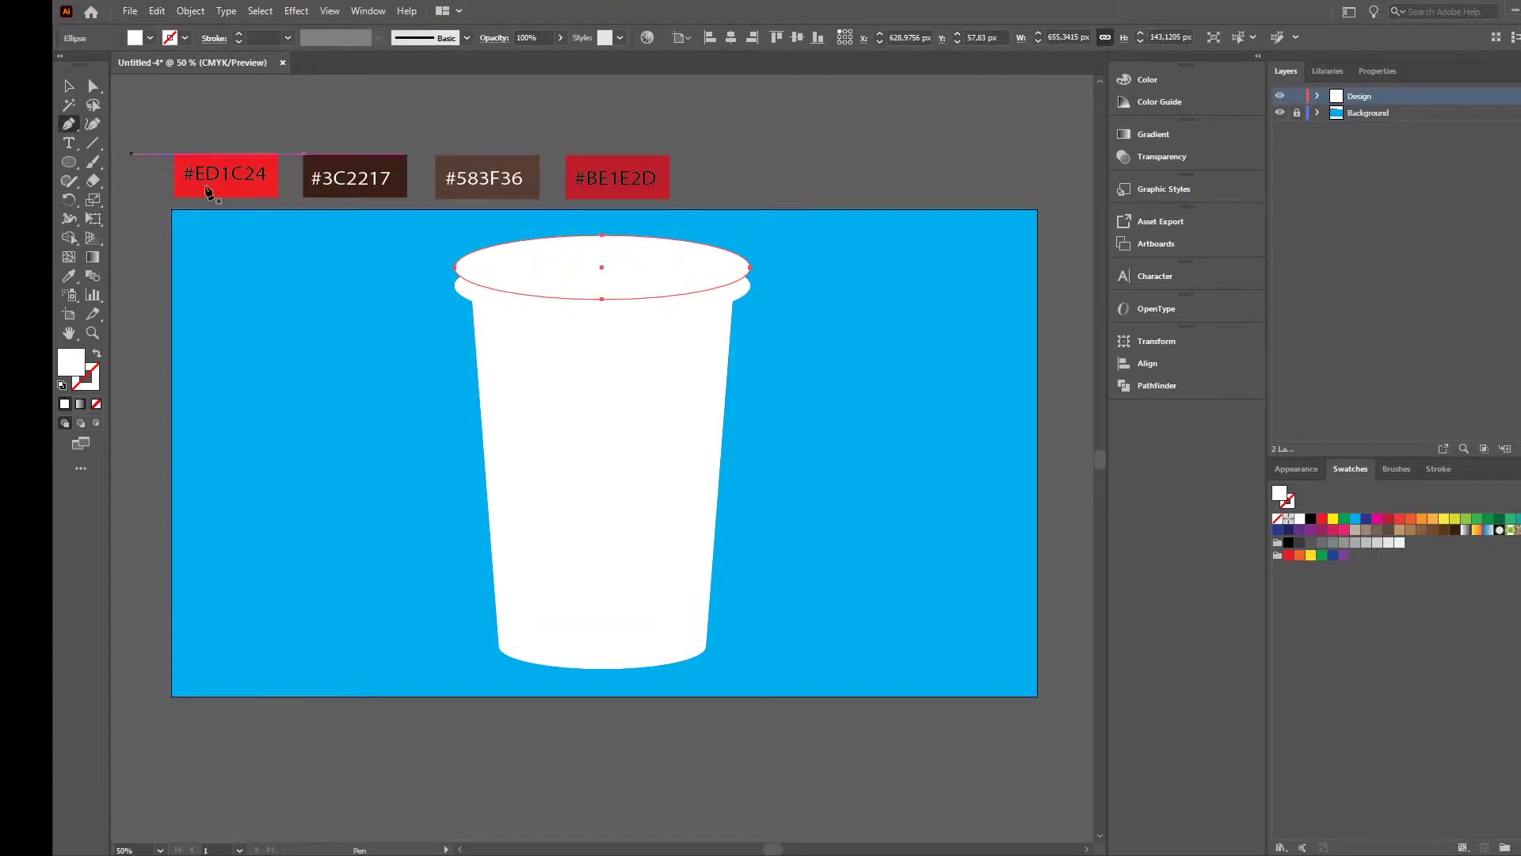
{"action": "left_click", "coordinate": [455, 286]}
{"action": "left_click", "coordinate": [455, 267]}
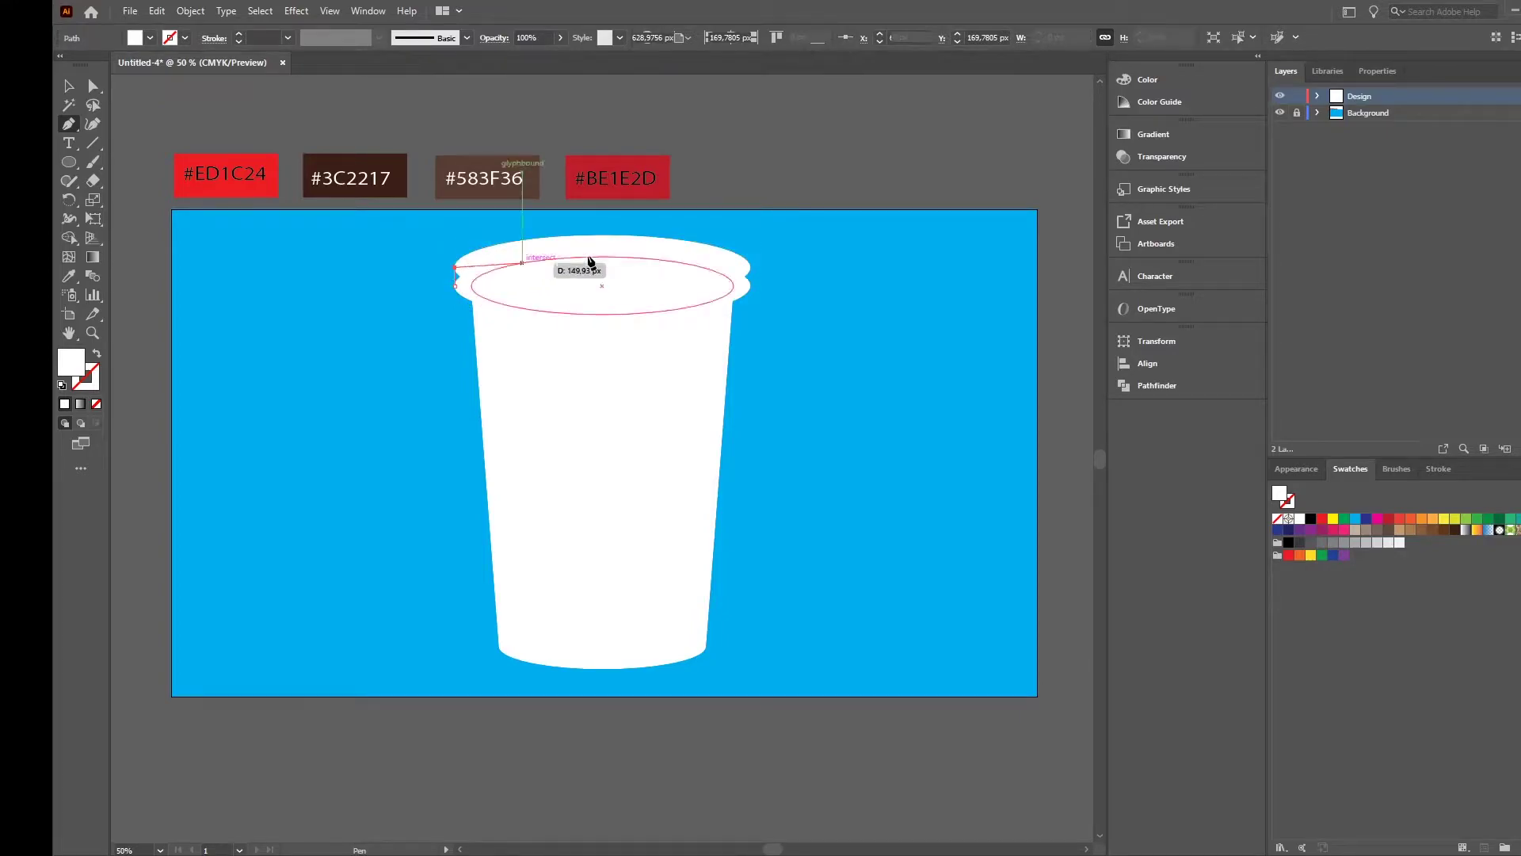
{"action": "mouse_move", "coordinate": [750, 267]}
{"action": "left_mouse_down"}
{"action": "mouse_move", "coordinate": [748, 299]}
{"action": "mouse_move", "coordinate": [750, 267]}
{"action": "left_mouse_up"}
{"action": "left_click", "coordinate": [749, 289]}
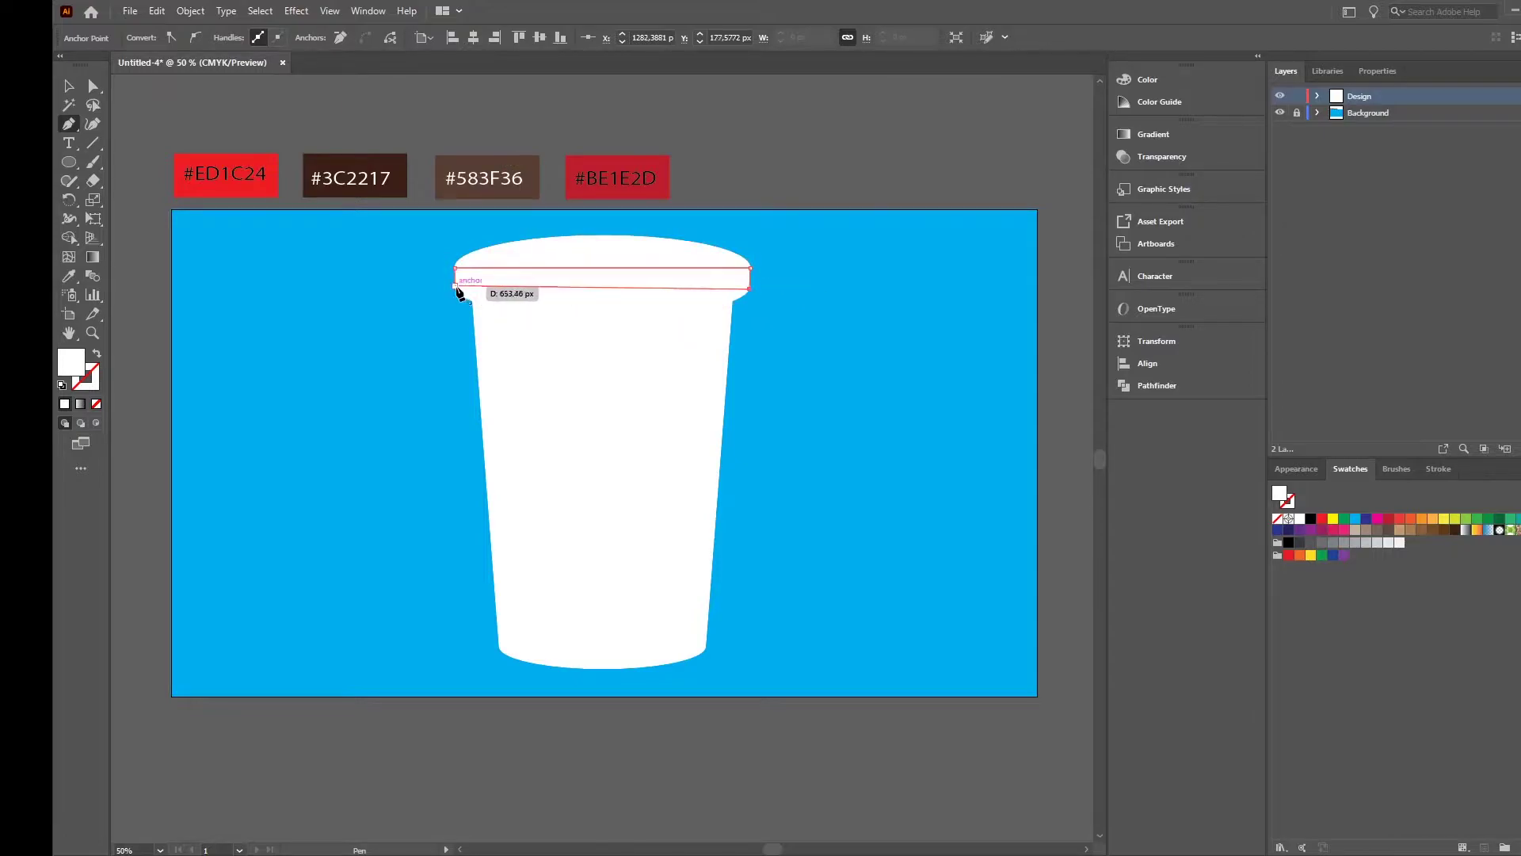
{"action": "left_click", "coordinate": [455, 286]}
{"action": "left_click", "coordinate": [68, 85]}
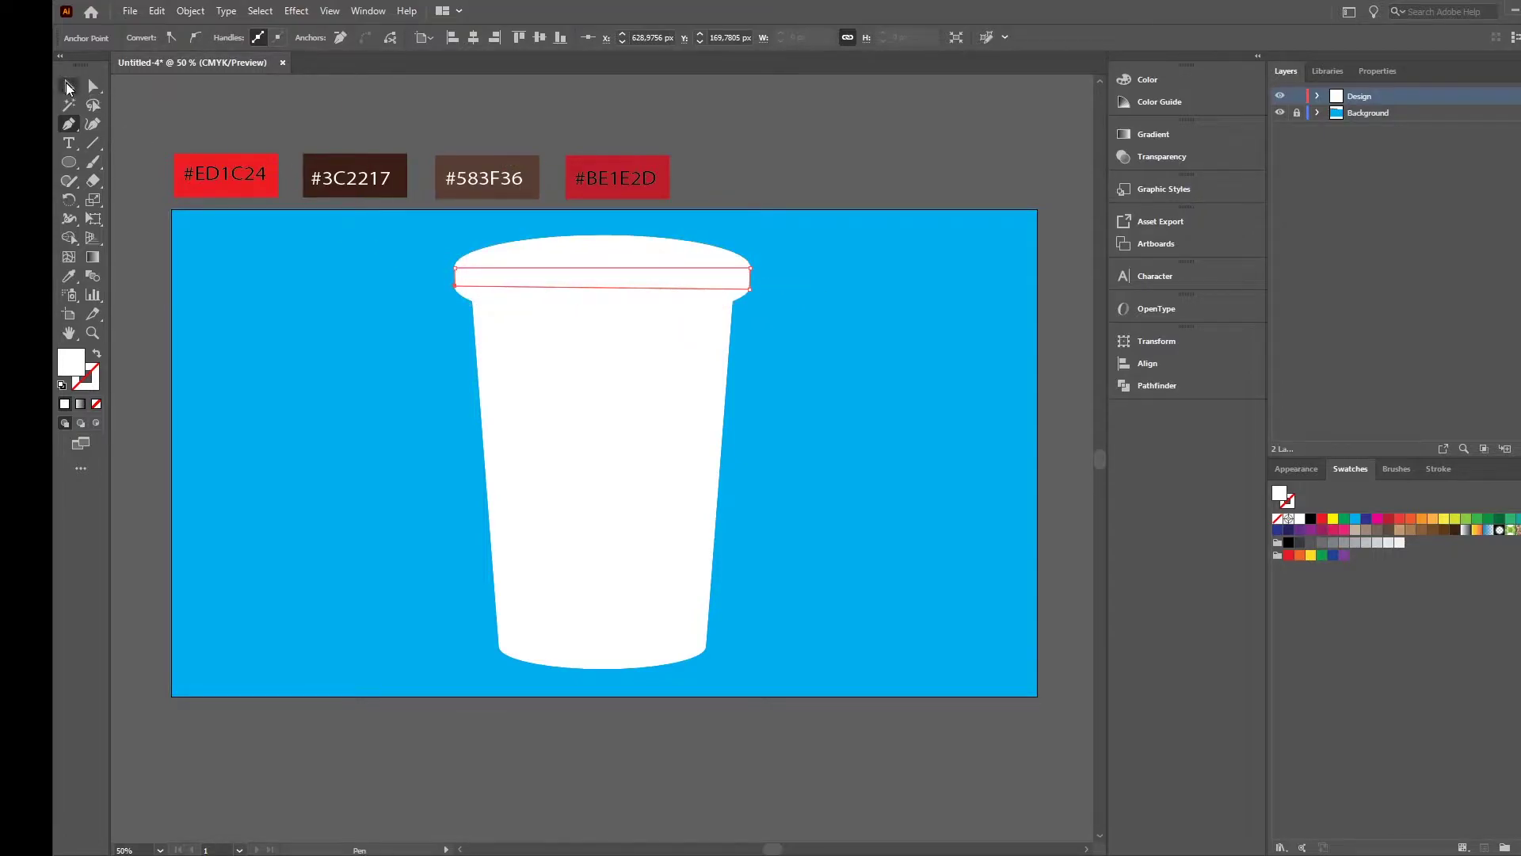
{"action": "left_click", "coordinate": [199, 232]}
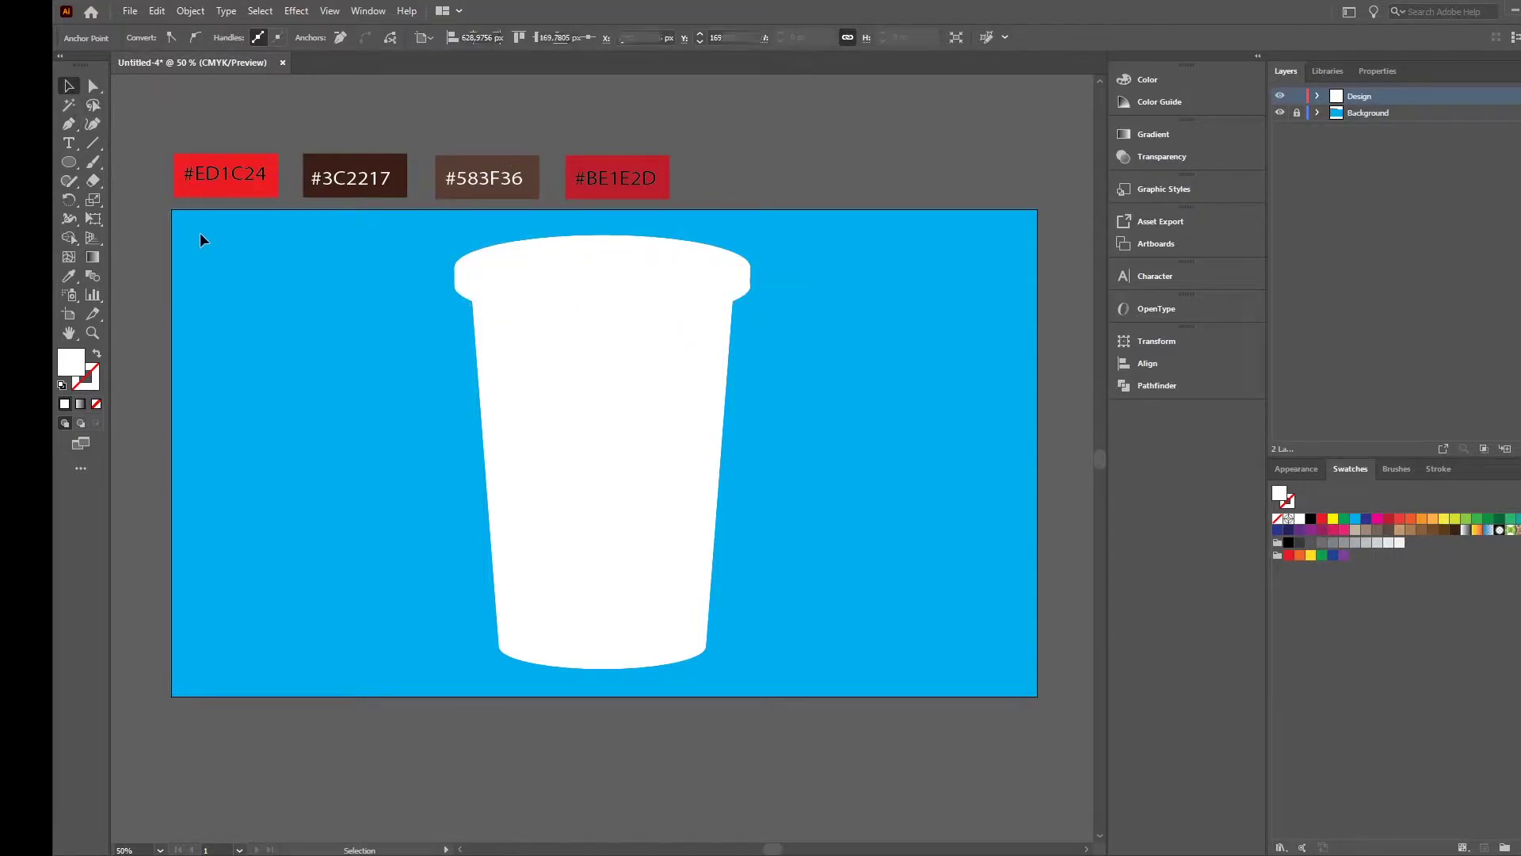
- Unite the bridging shape with the lower enlarged rim ellipse
{"action": "left_click", "coordinate": [462, 290]}
{"action": "left_click", "coordinate": [463, 284], "text": "shift"}
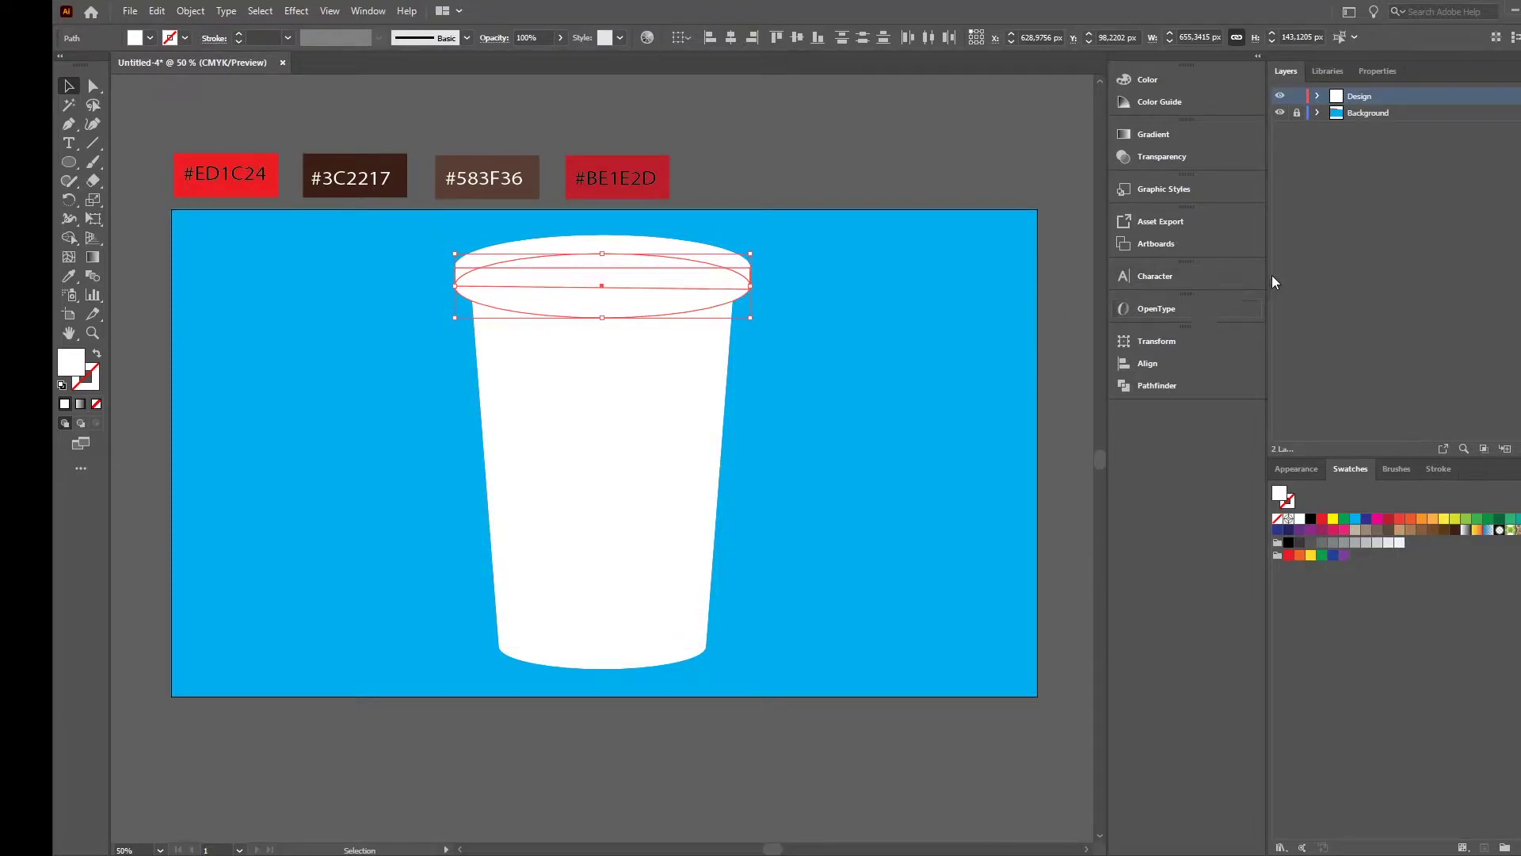
{"action": "left_click", "coordinate": [1158, 388]}
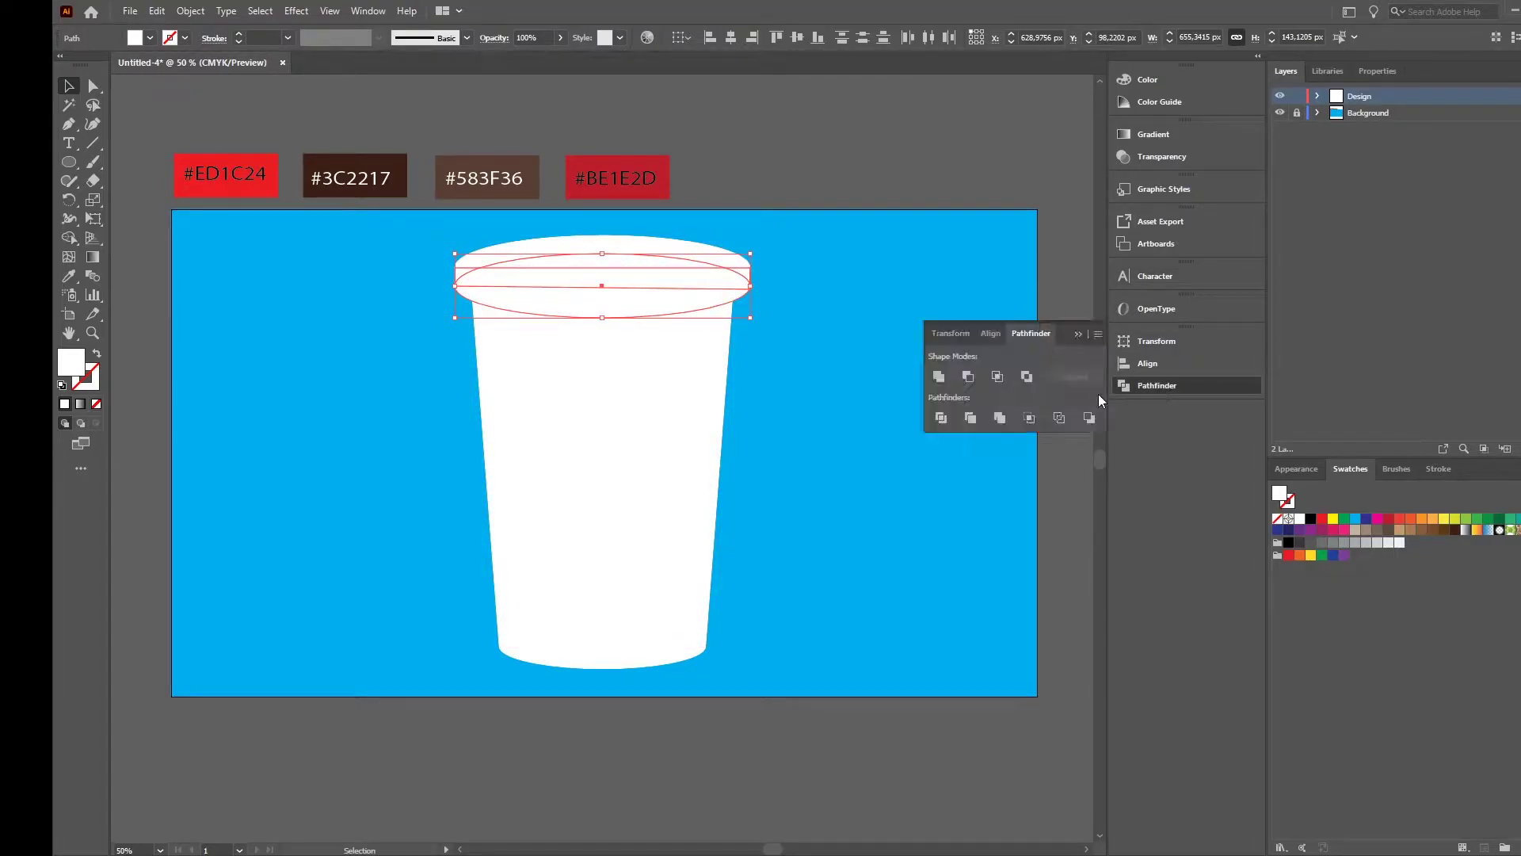
{"action": "left_click", "coordinate": [942, 380]}
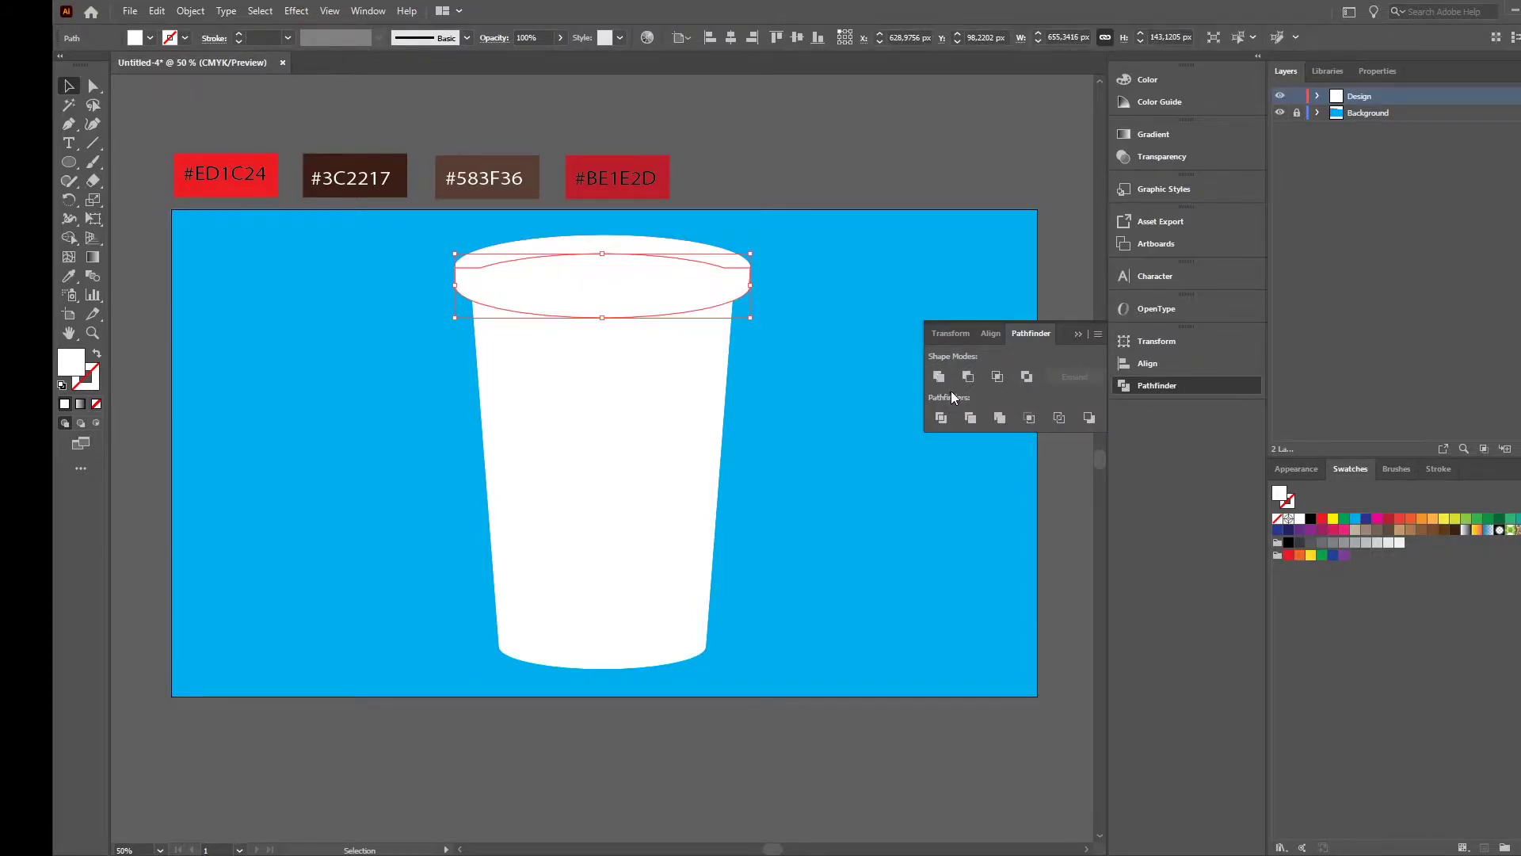
{"action": "left_click", "coordinate": [859, 302]}
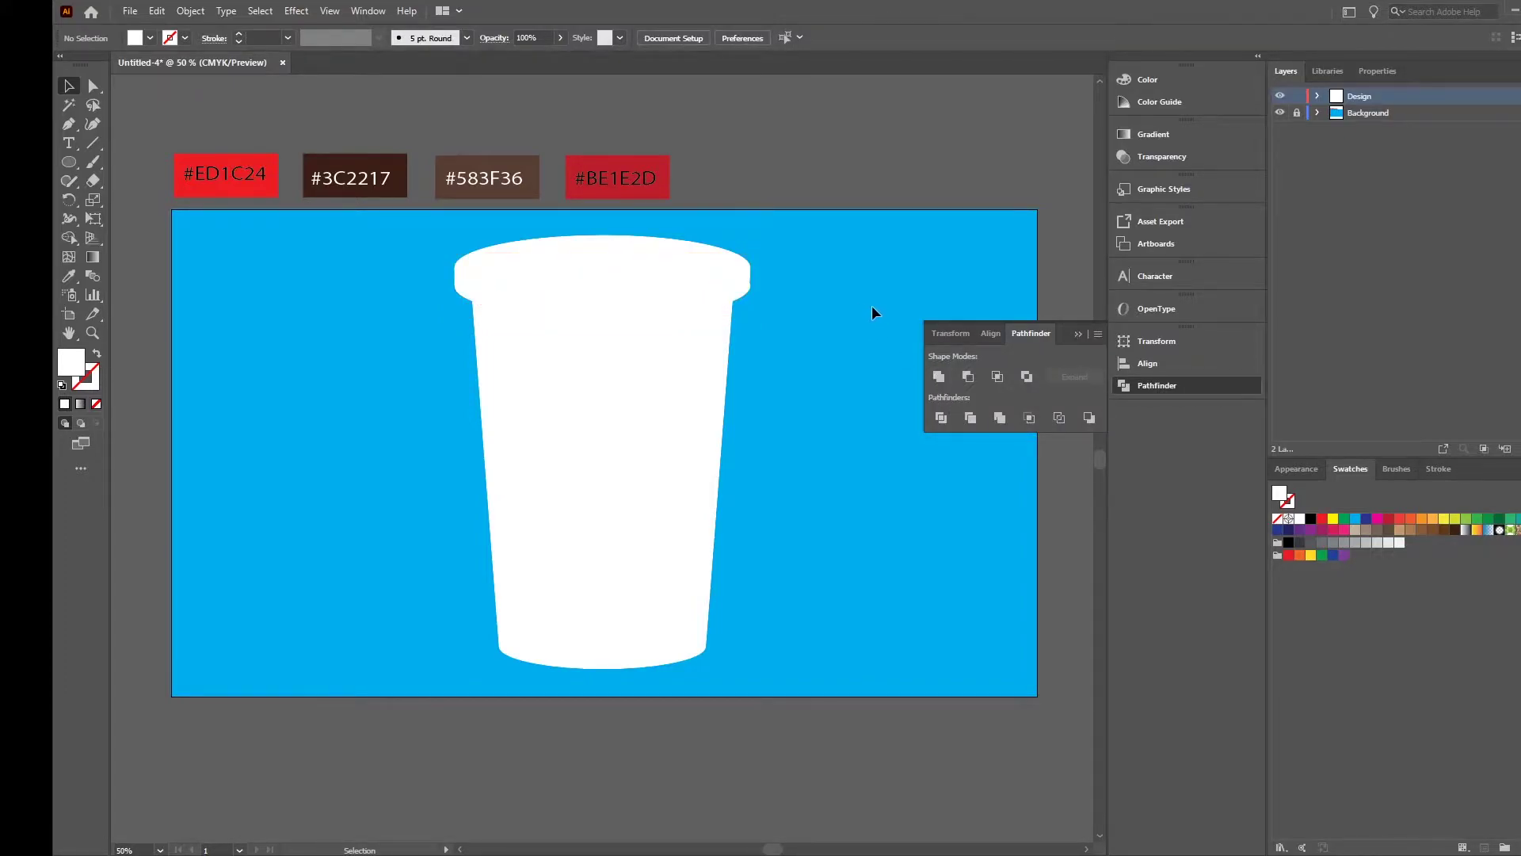
- Move the united rim shape below the cup body path in the Design layer's stacking order
{"action": "left_click", "coordinate": [662, 287]}
{"action": "left_click", "coordinate": [1317, 96]}
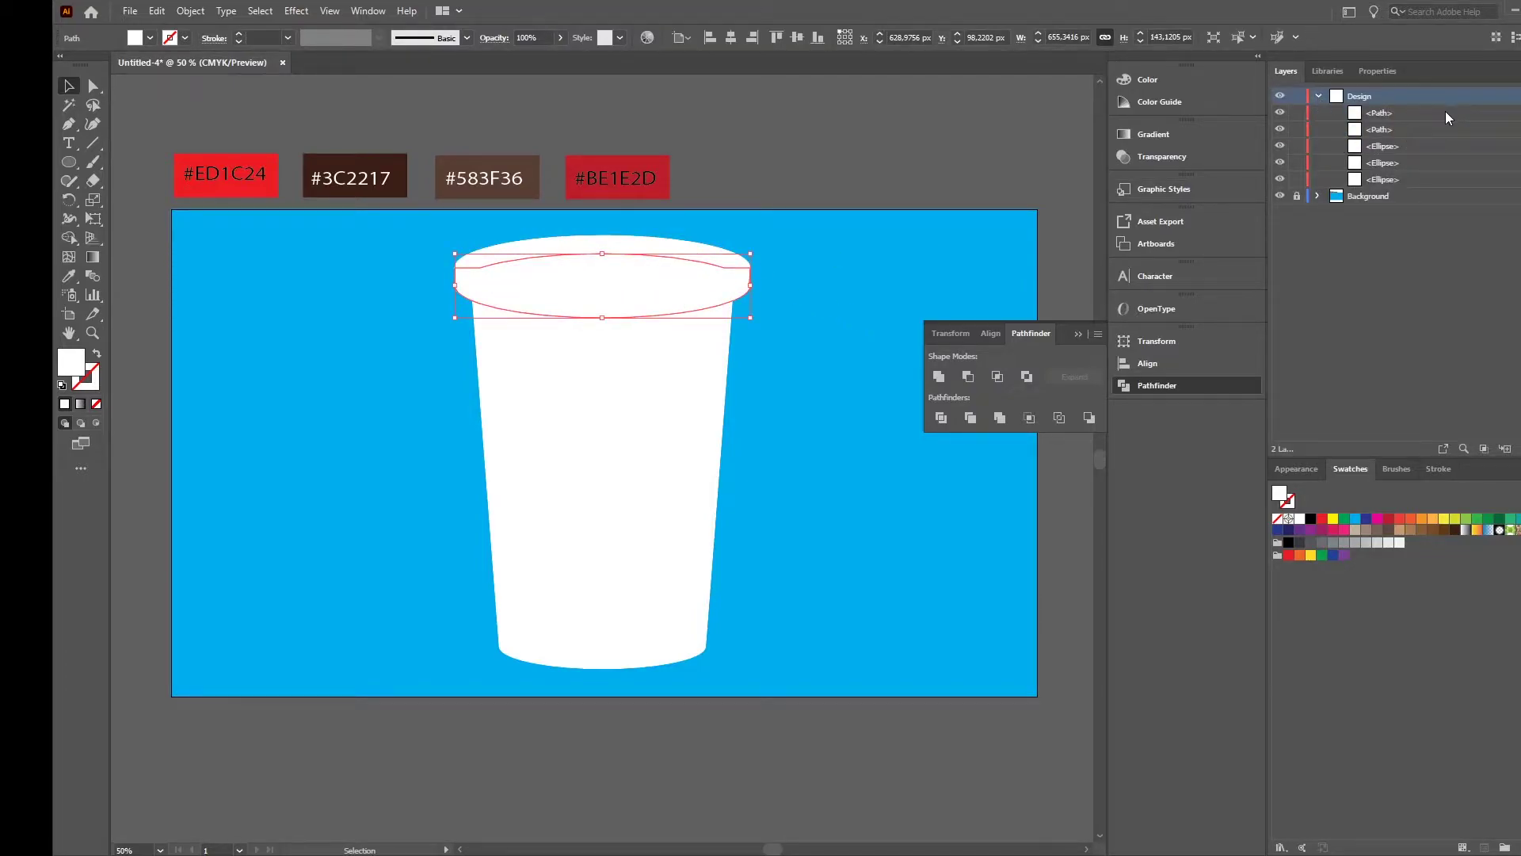
{"action": "left_click_drag", "start_coordinate": [1439, 116], "coordinate": [1447, 141]}
{"action": "left_click", "coordinate": [944, 197]}
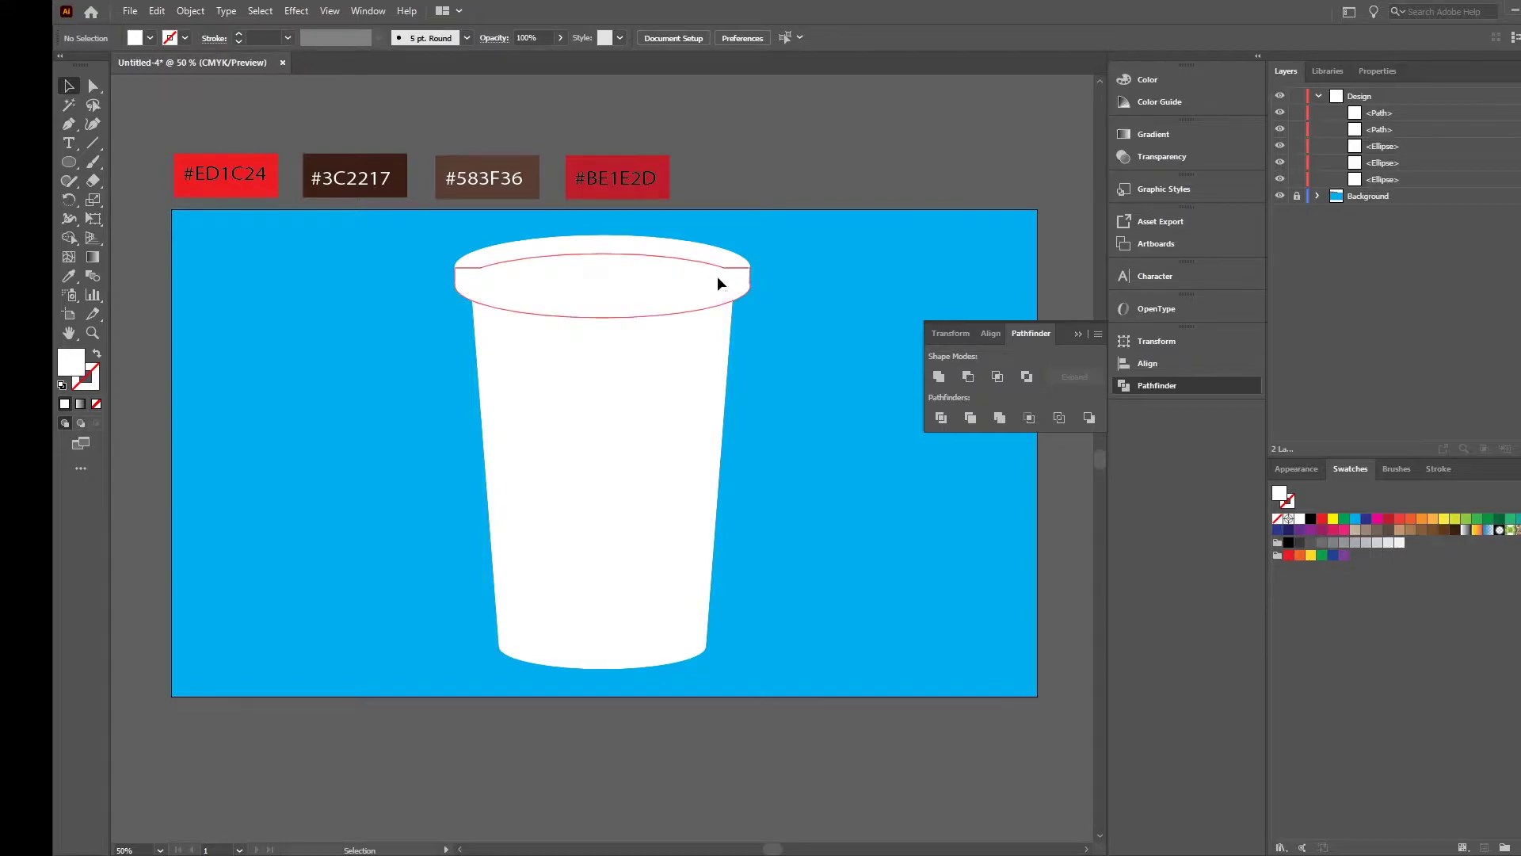
- Fill the united rim shape with the brown #583F36 sampled from the palette above the artboard
{"action": "left_click", "coordinate": [737, 280]}
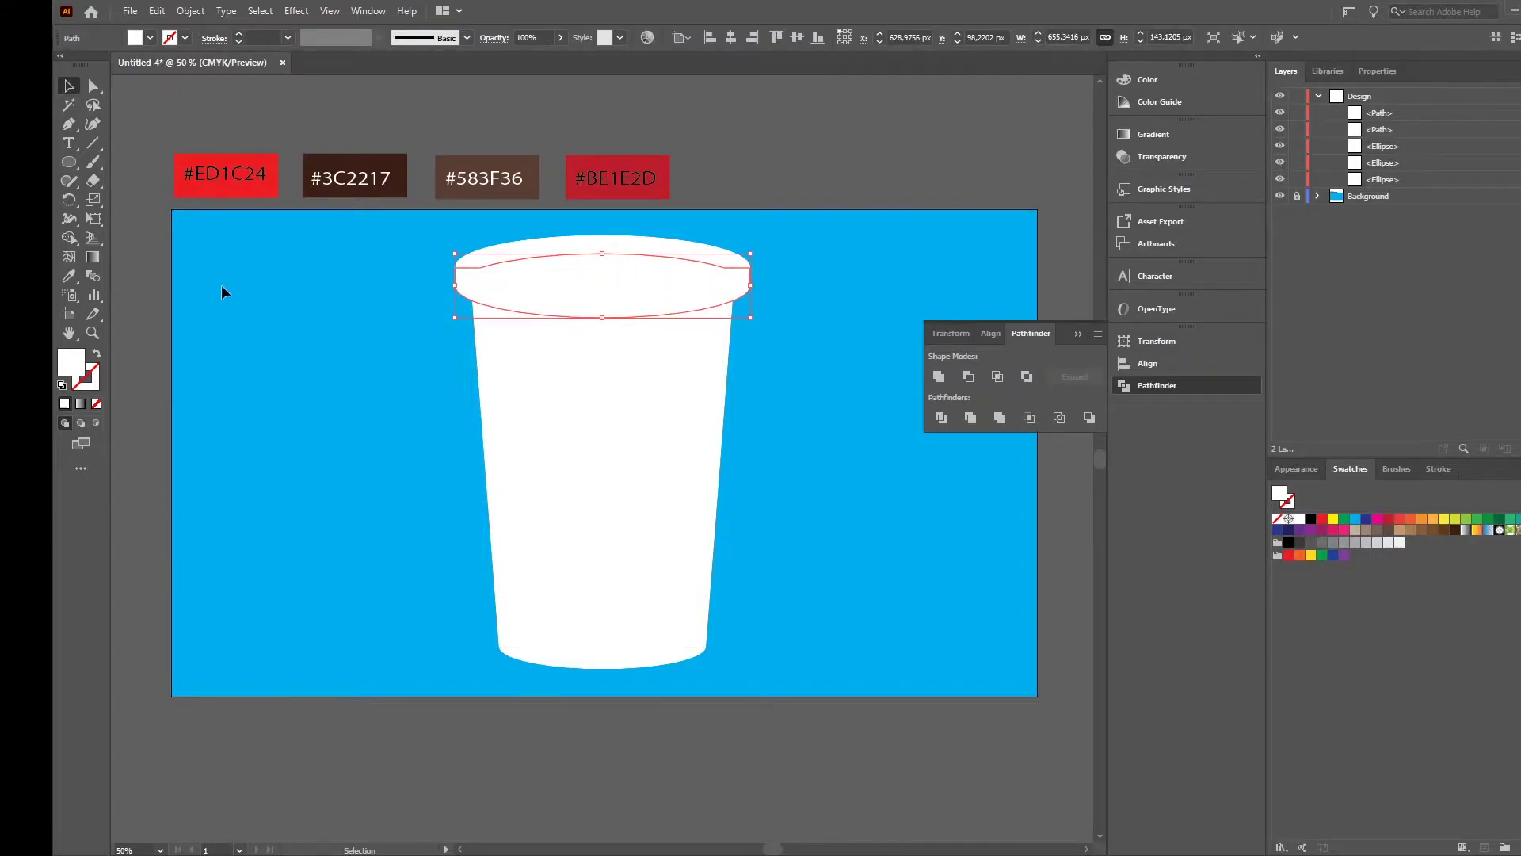
{"action": "left_click", "coordinate": [70, 275]}
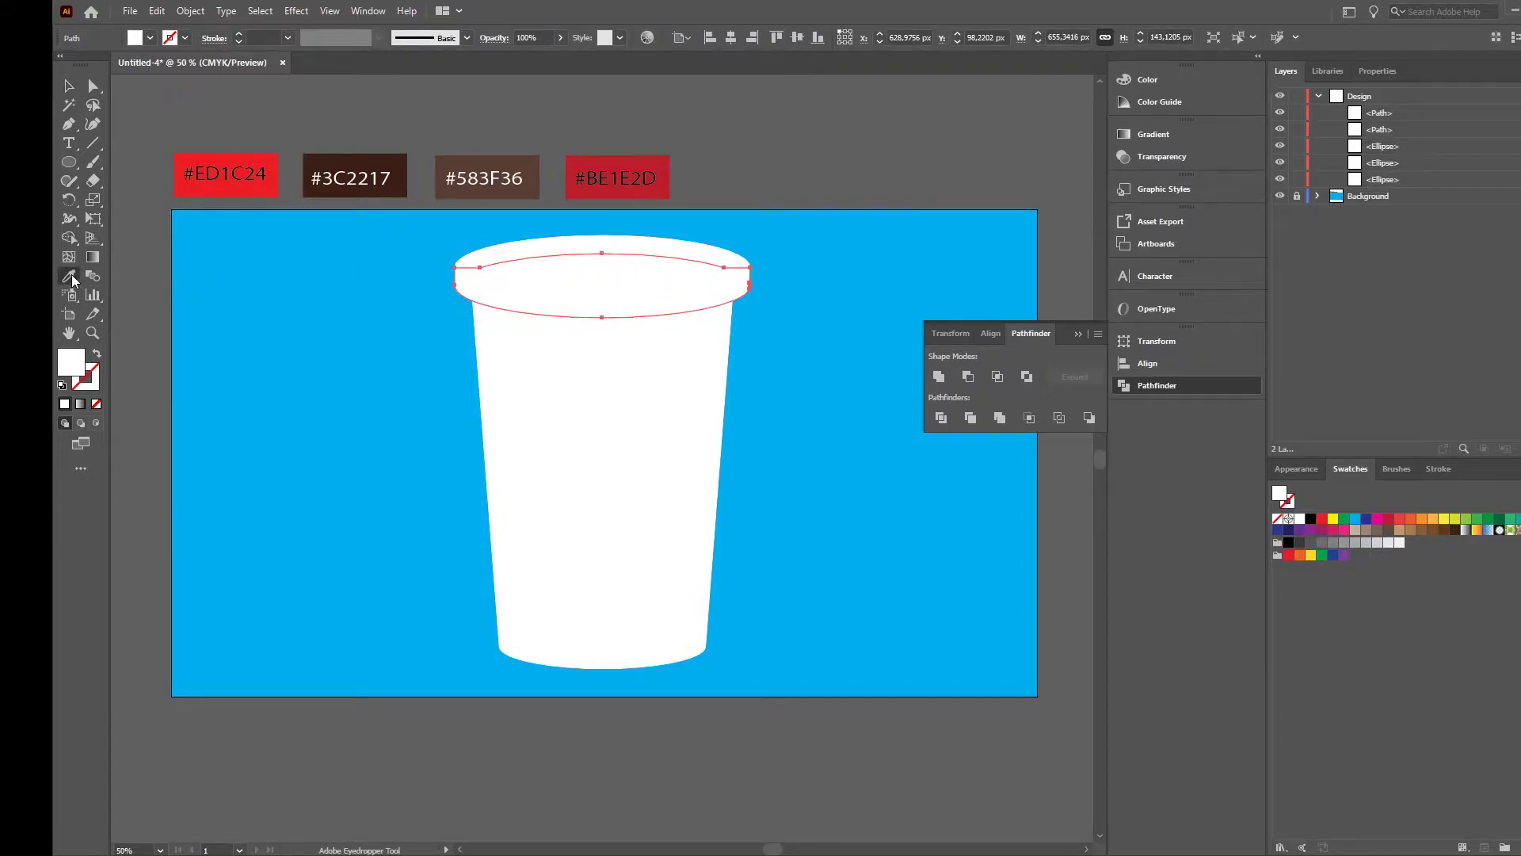
{"action": "left_click", "coordinate": [536, 171]}
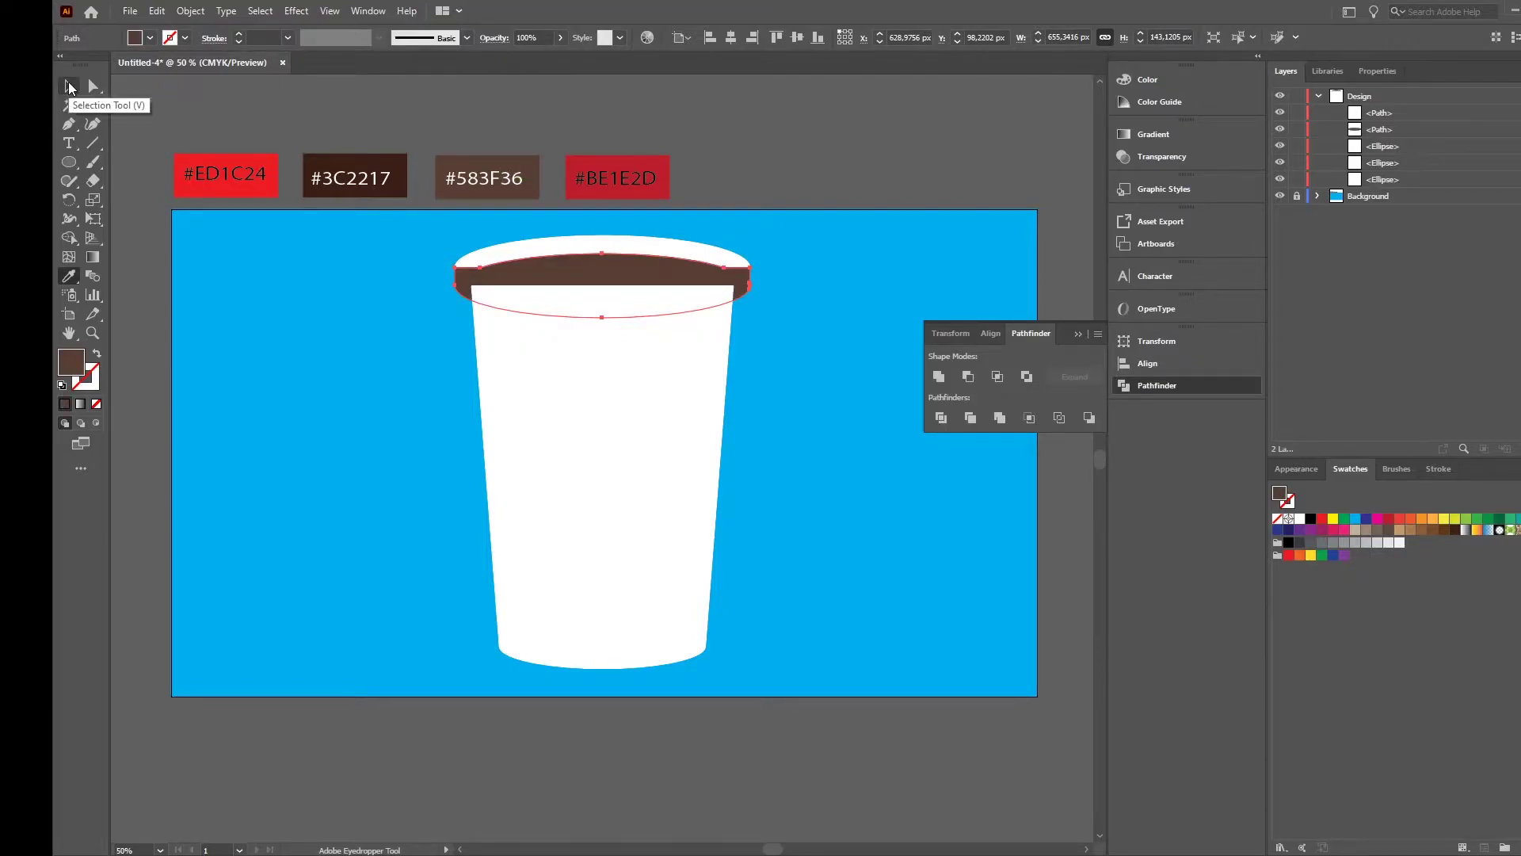
- Fill the united rim shape with #3C2217 and the upper rim ellipse with #583F36 from the palette
{"action": "left_click", "coordinate": [354, 159]}
{"action": "left_click", "coordinate": [70, 86]}
{"action": "left_click", "coordinate": [602, 244]}
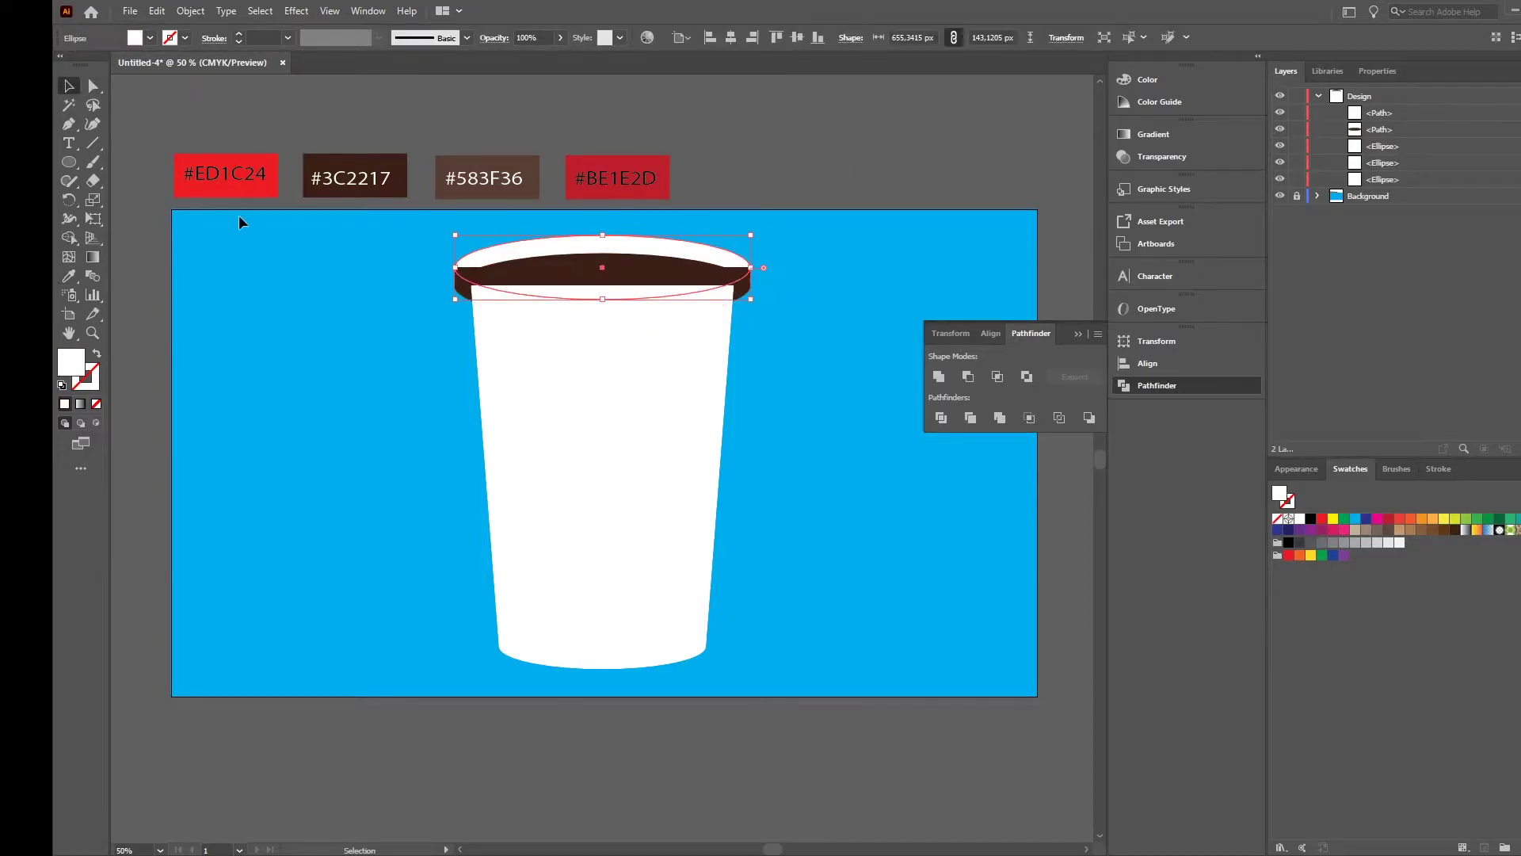
{"action": "left_click", "coordinate": [69, 276]}
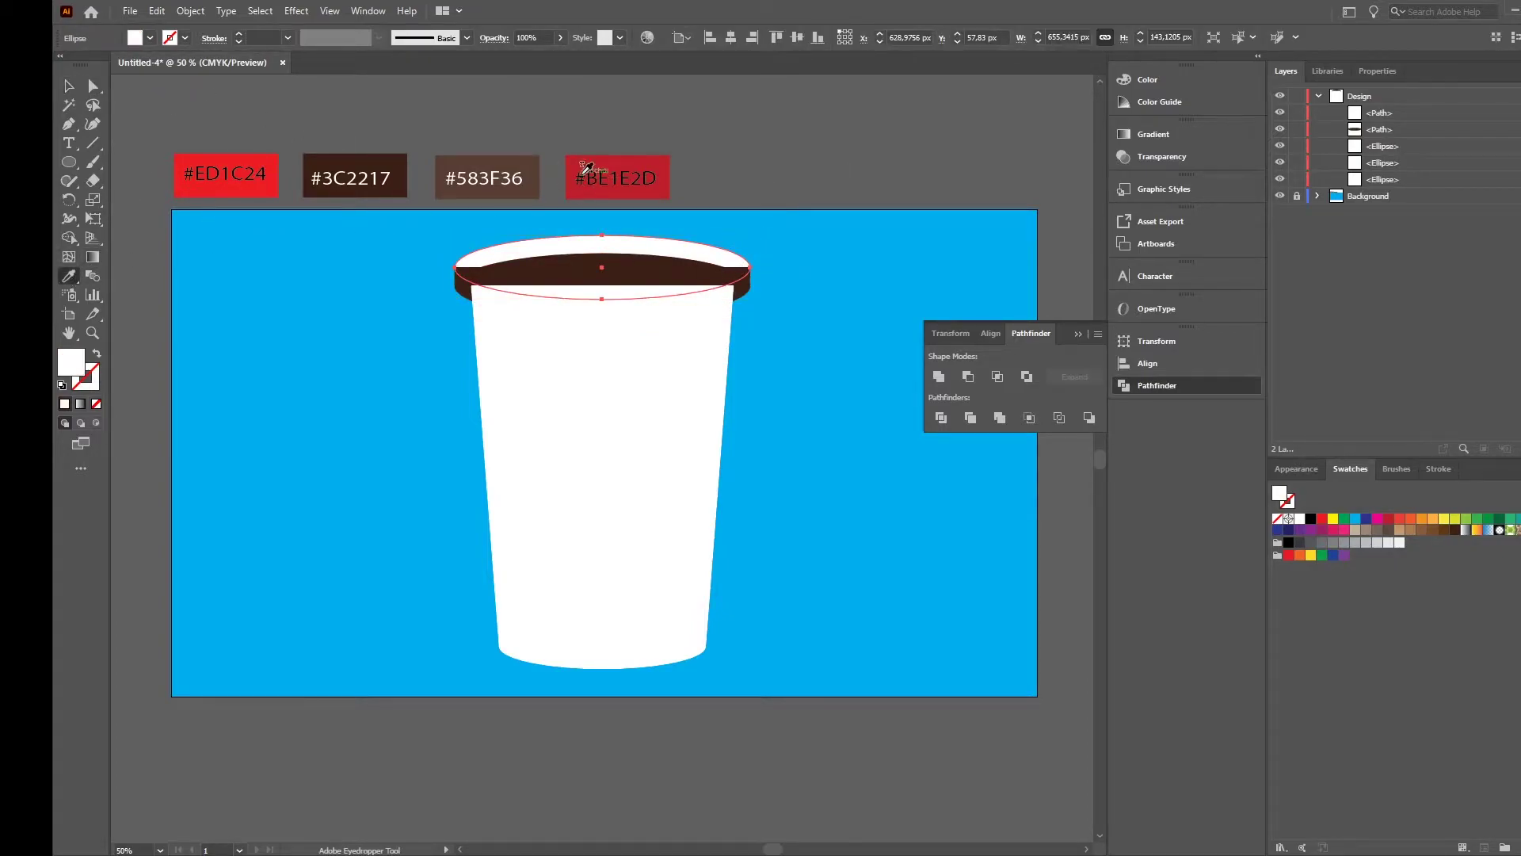
{"action": "left_click", "coordinate": [535, 168]}
{"action": "left_click", "coordinate": [69, 86]}
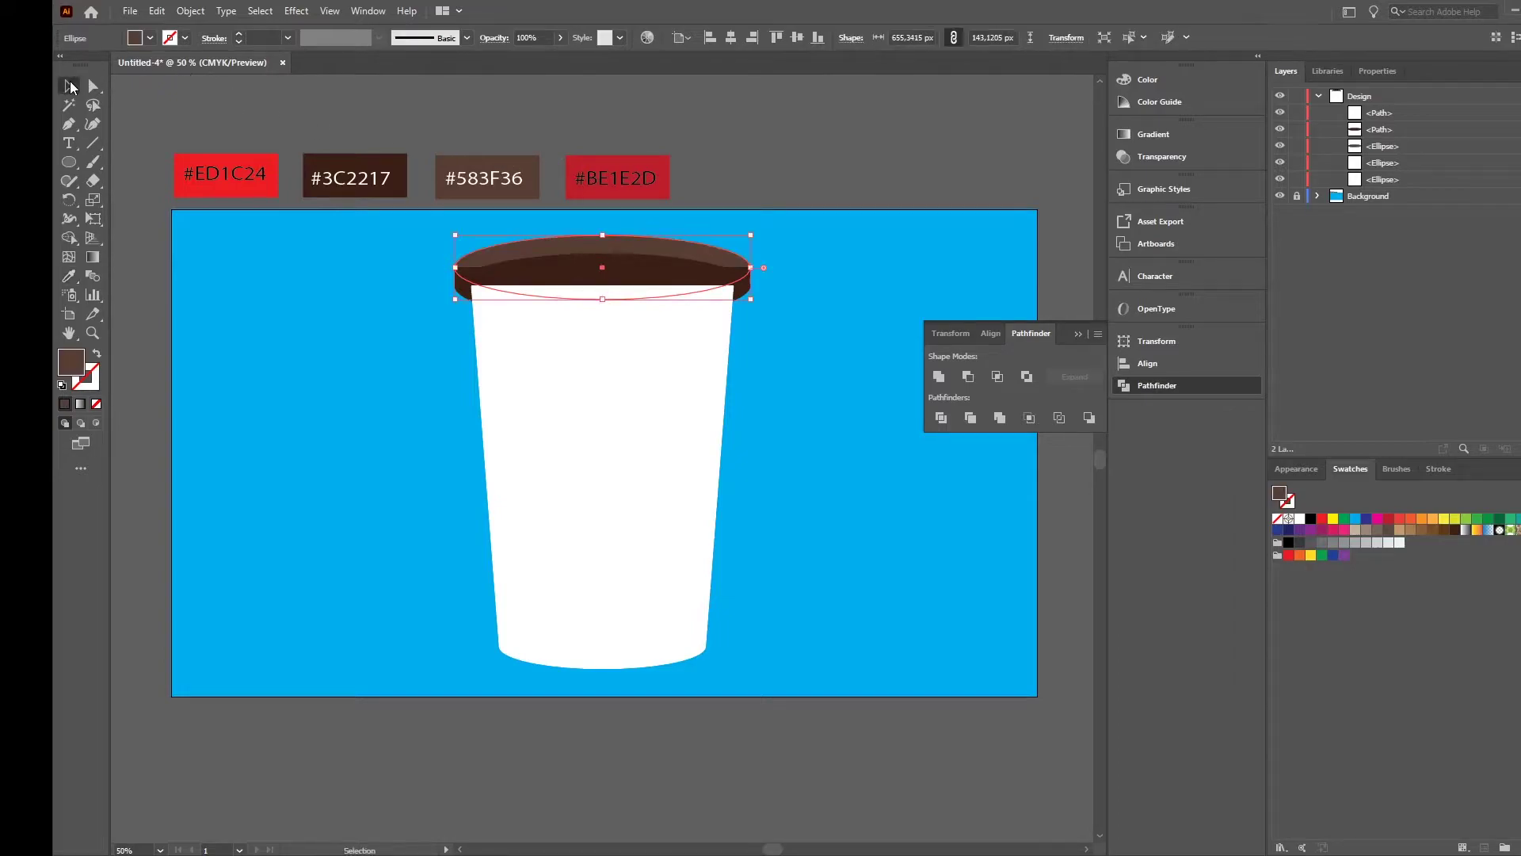
- Move the white cup body path below the rim shapes in the Design layer's stacking order
{"action": "left_click", "coordinate": [699, 418]}
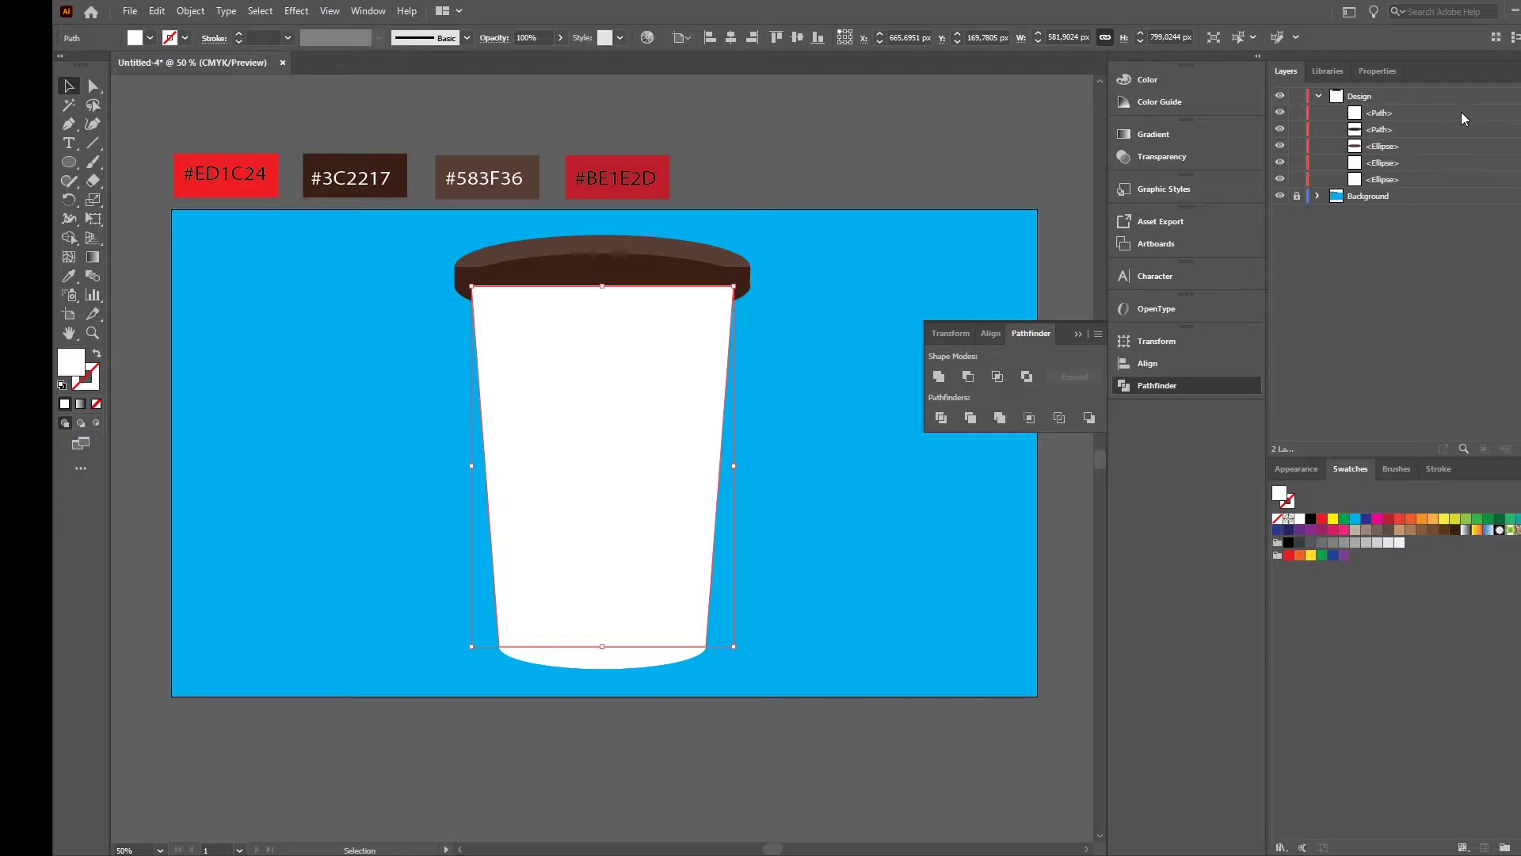
{"action": "left_click_drag", "start_coordinate": [1458, 116], "coordinate": [1447, 141]}
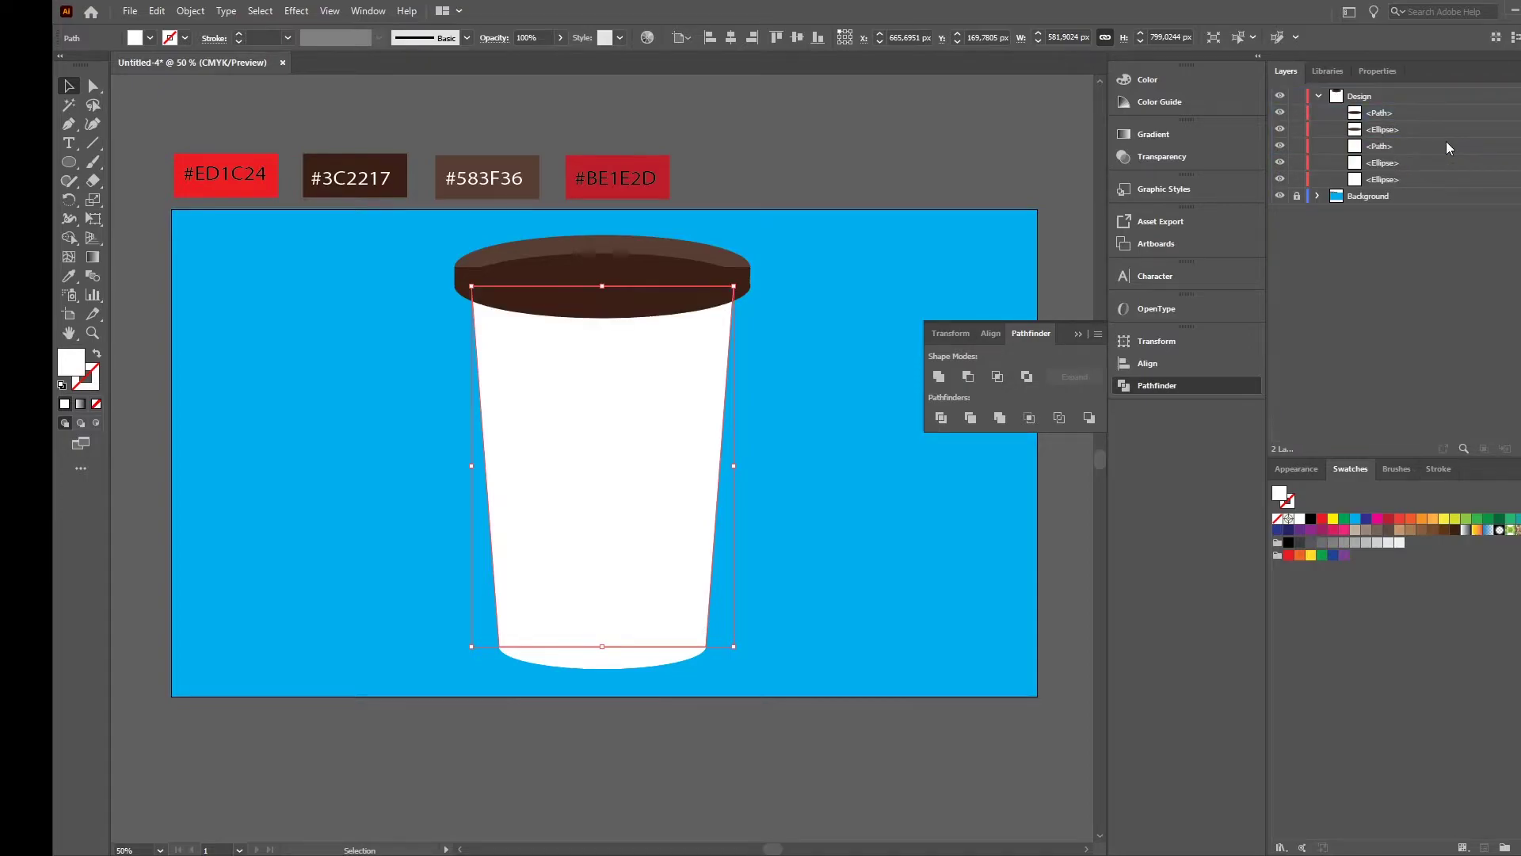
{"action": "left_click", "coordinate": [888, 206]}
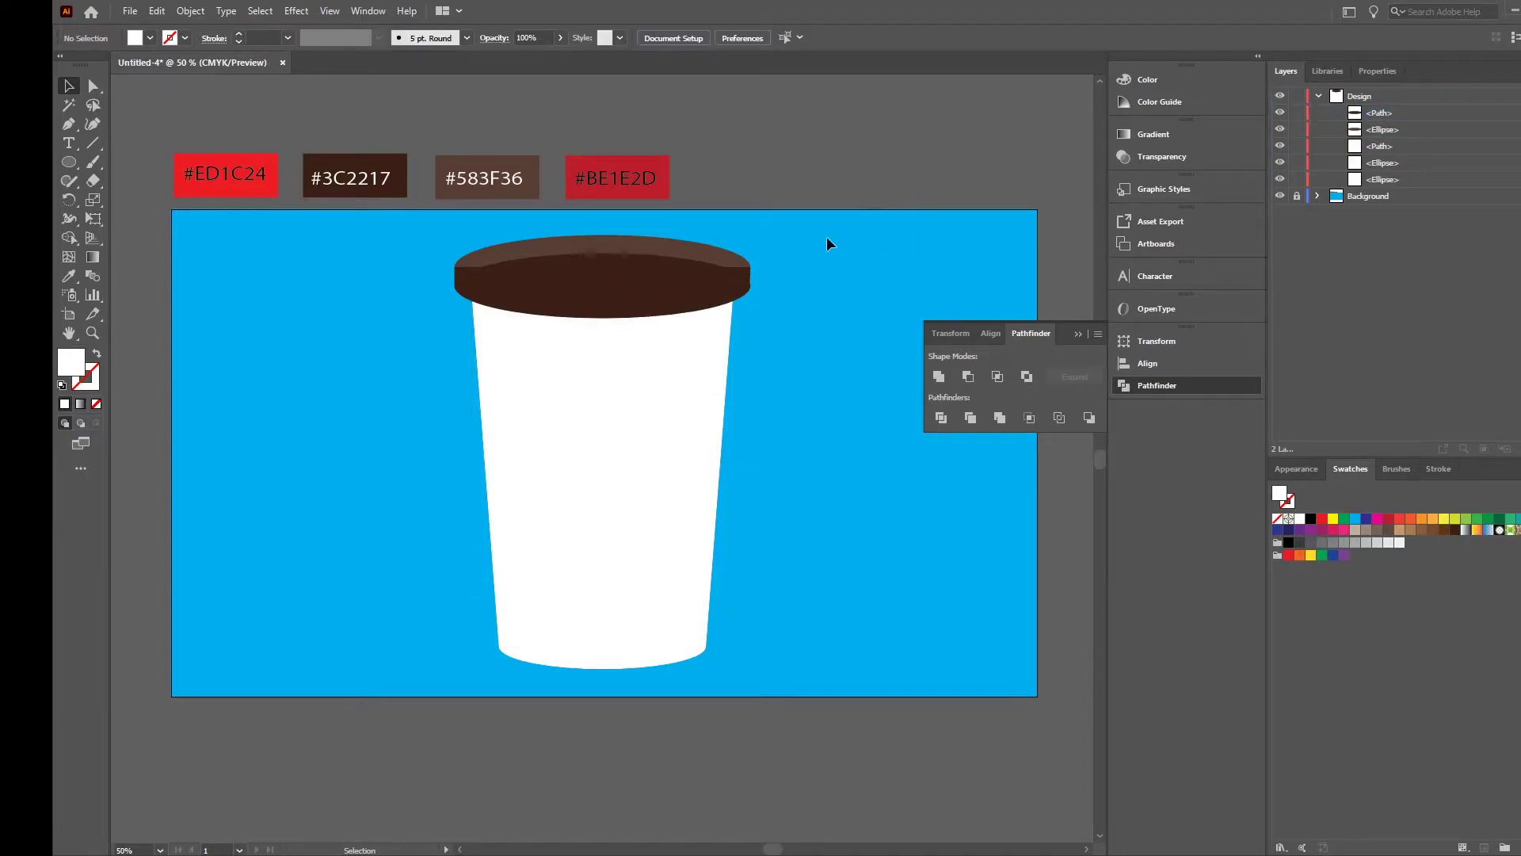
- Bring the upper rim ellipse above the united rim shape in the Design layer's stacking order
{"action": "left_click", "coordinate": [625, 257]}
{"action": "left_click", "coordinate": [638, 247]}
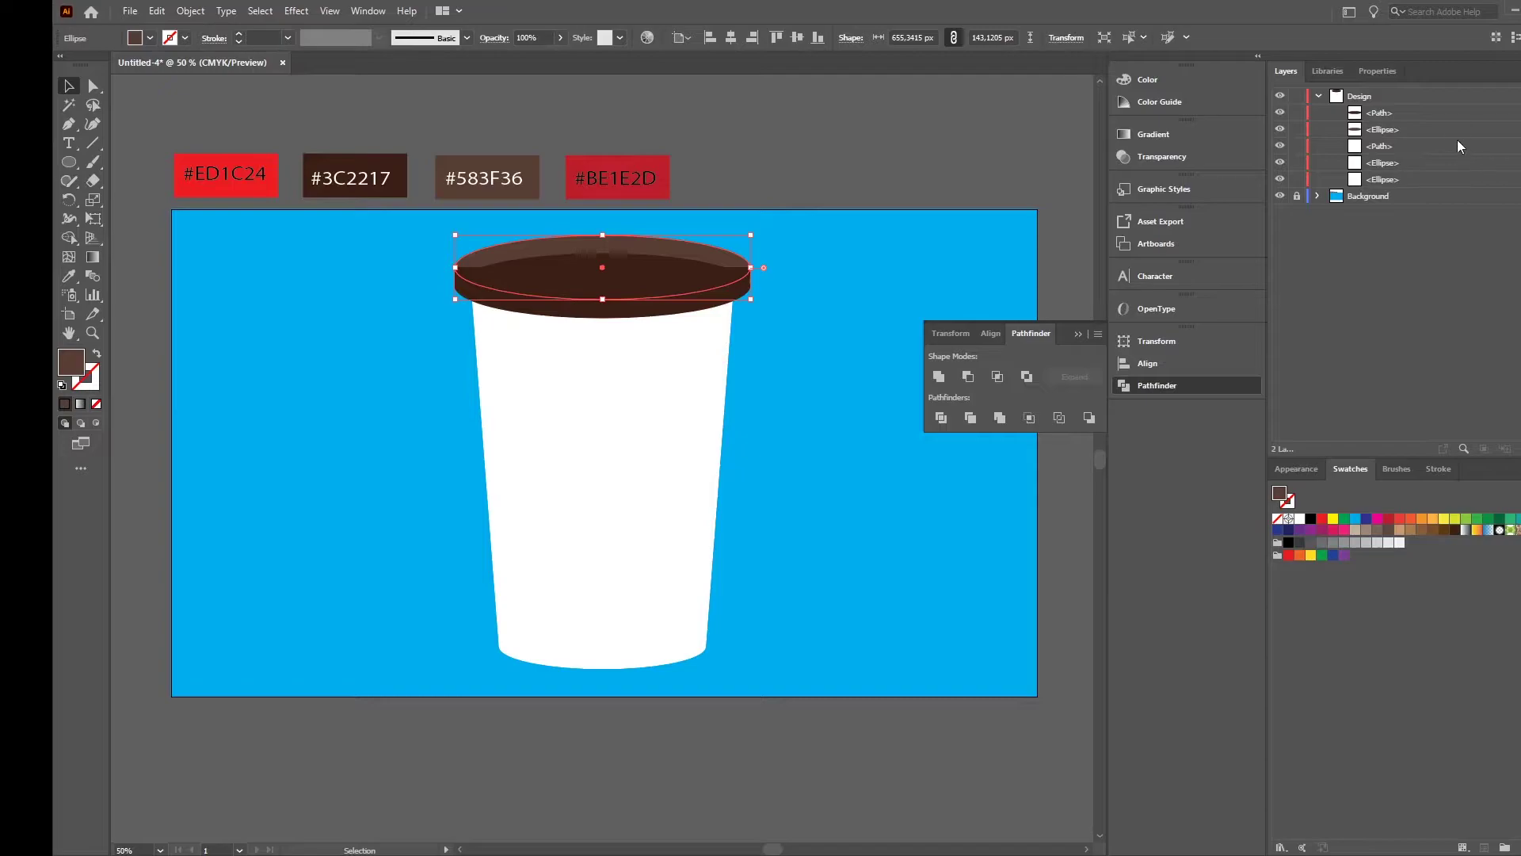
{"action": "left_click_drag", "start_coordinate": [1445, 127], "coordinate": [1443, 142]}
{"action": "left_click", "coordinate": [1080, 182]}
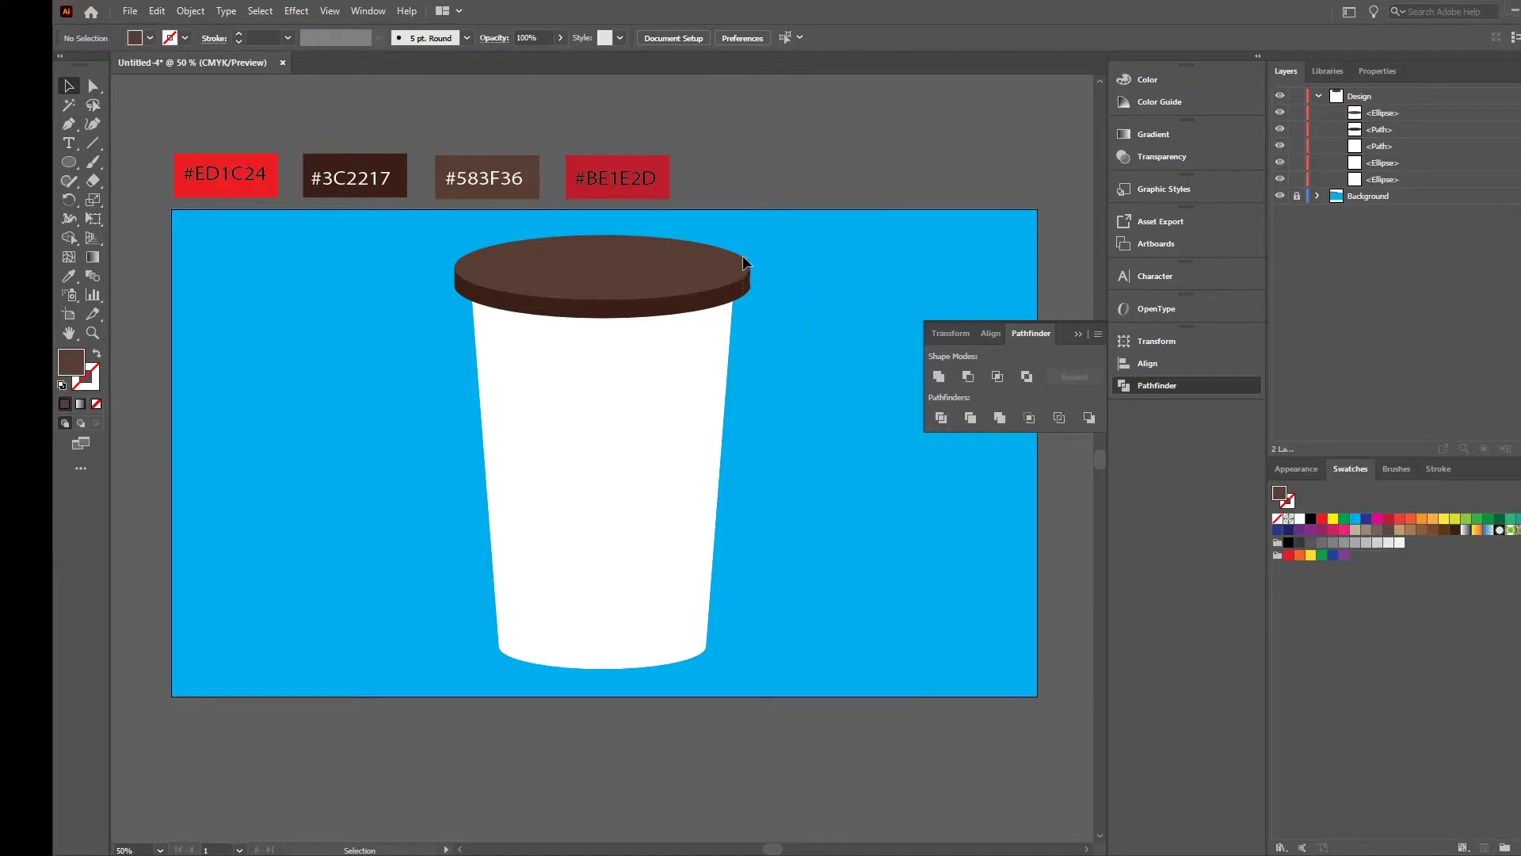
- Copy both lid shapes in place in front and scale the copies about their center to about 514 by 144 px
{"action": "left_click_drag", "start_coordinate": [743, 263], "coordinate": [782, 278]}
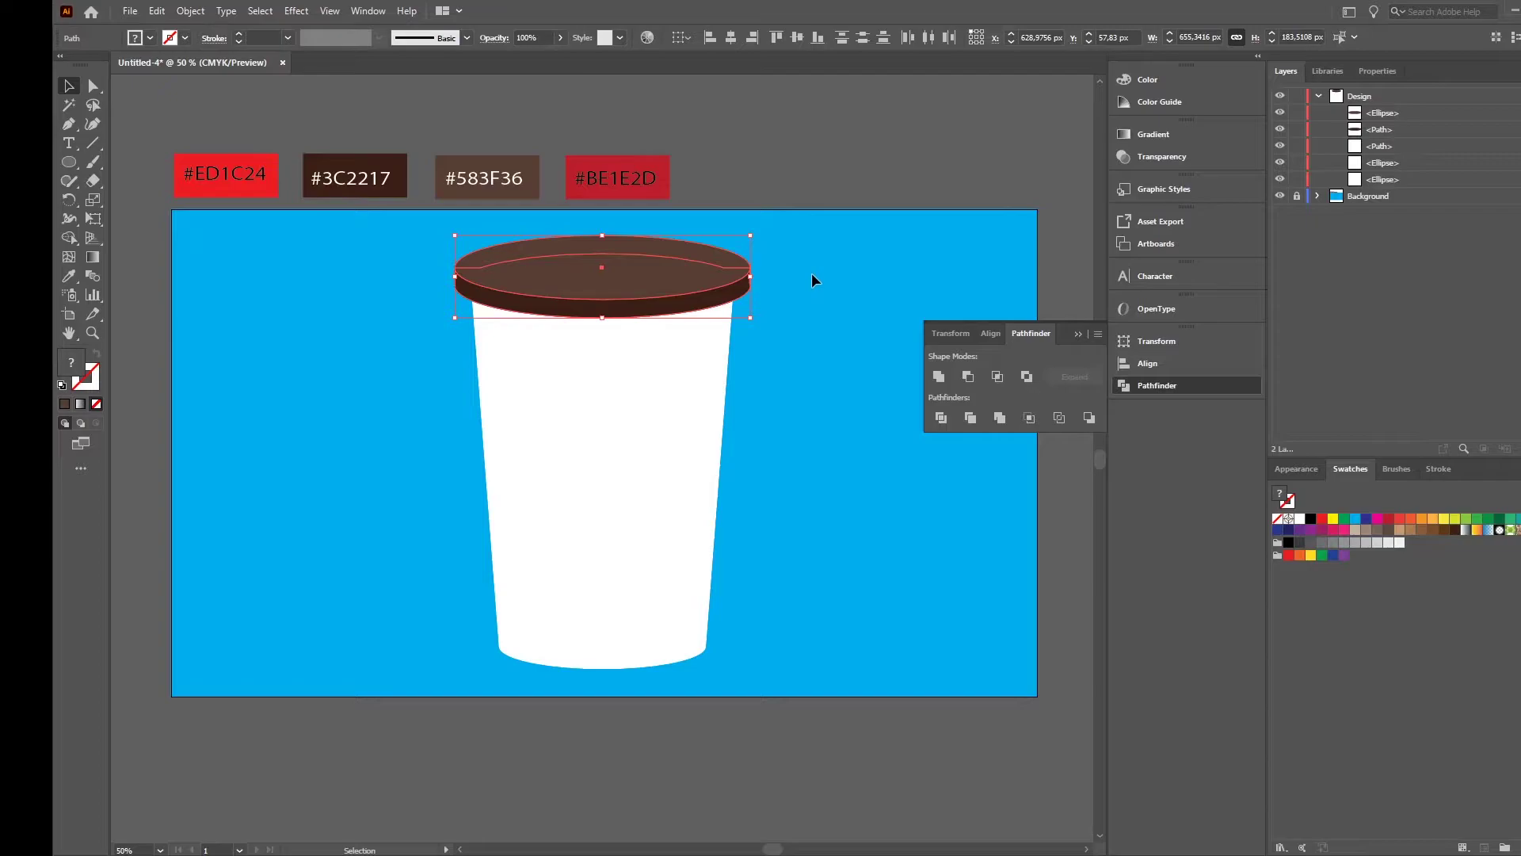
{"action": "key", "text": "a"}
{"action": "key", "text": "ctrl+c"}
{"action": "key", "text": "ctrl+f"}
{"action": "key", "text": "v"}
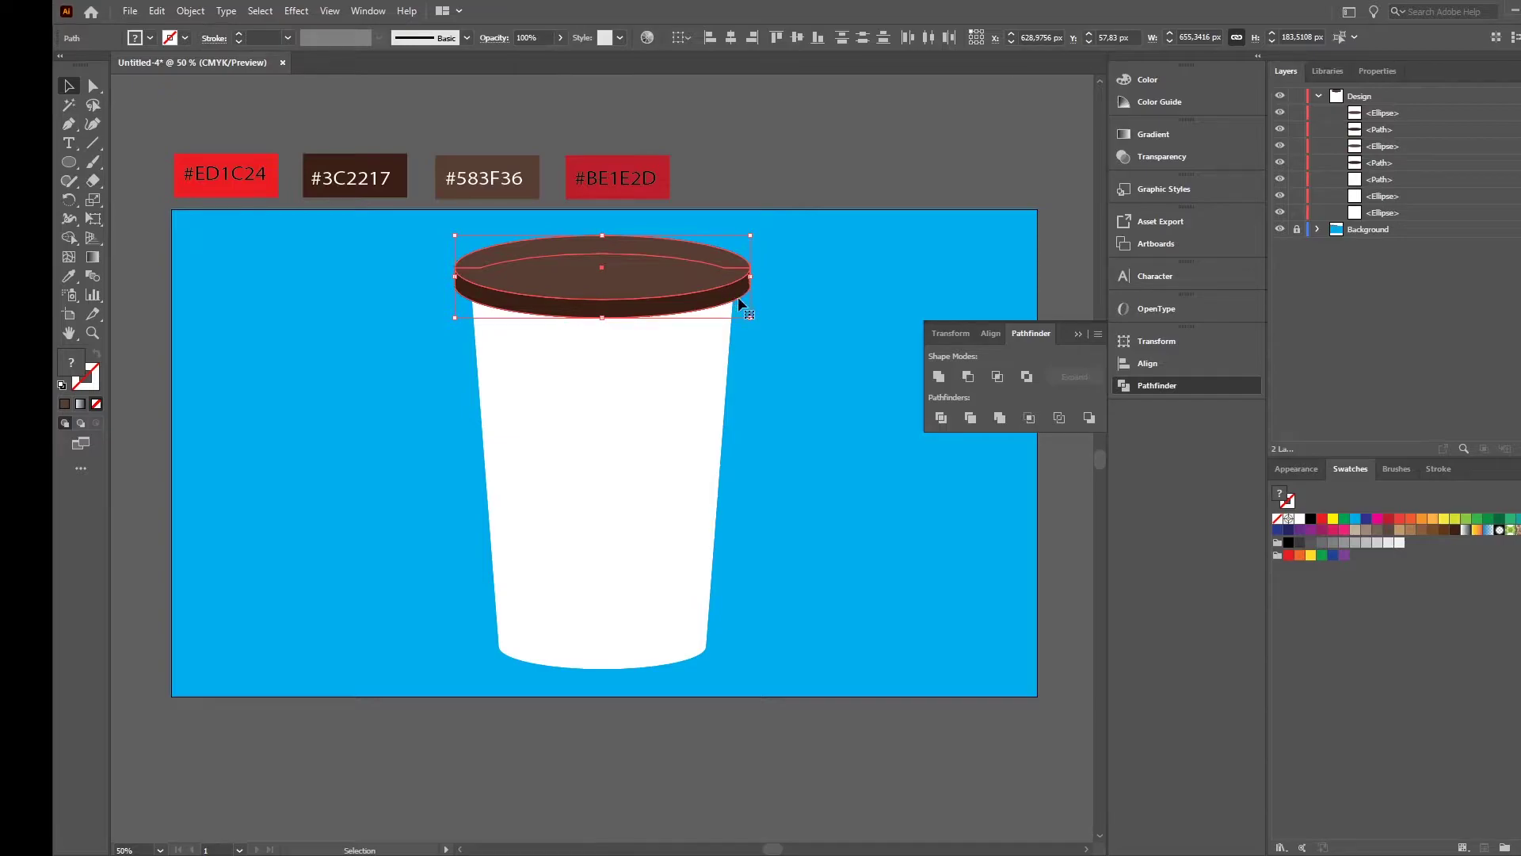
{"action": "left_click_drag", "start_coordinate": [750, 317], "coordinate": [738, 308]}
- Nudge the smaller lid copies straight upward to form a raised tier on the lid
{"action": "key", "text": "Up"}
{"action": "key", "text": "Up"}
{"action": "key", "text": "Up"}
{"action": "key", "text": "Up"}
{"action": "key", "text": "Up"}
{"action": "key", "text": "Up"}
{"action": "key", "text": "Up"}
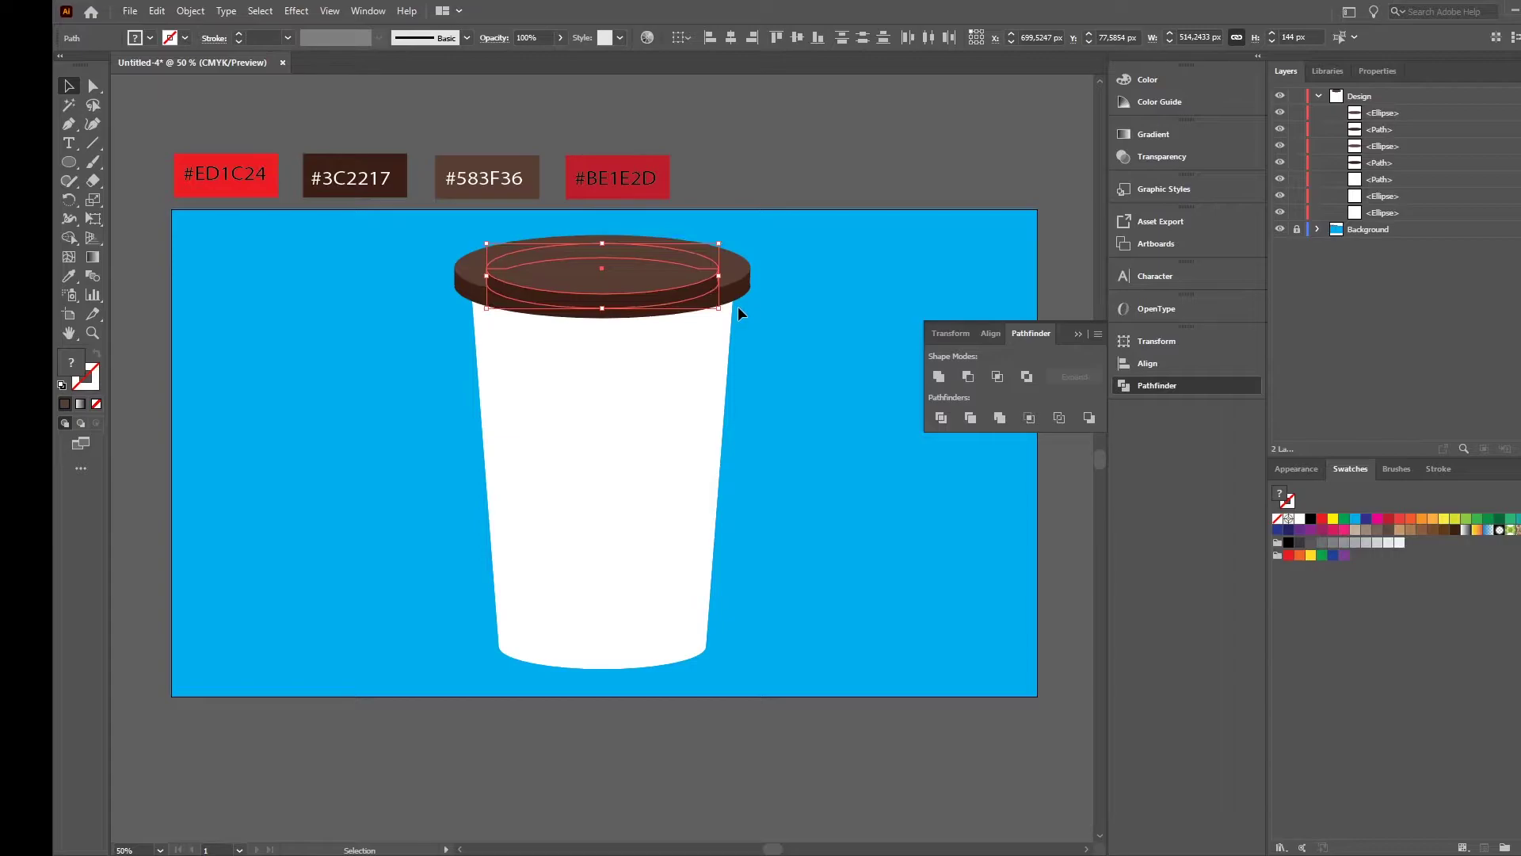
{"action": "key", "text": "Up"}
{"action": "key", "text": "Up"}
{"action": "key", "text": "Up"}
{"action": "key", "text": "Up"}
{"action": "key", "text": "Up"}
{"action": "key", "text": "Up"}
{"action": "key", "text": "Up"}
{"action": "key", "text": "Up"}
{"action": "key", "text": "Up"}
{"action": "key", "text": "Up"}
{"action": "key", "text": "Up"}
{"action": "key", "text": "Up"}
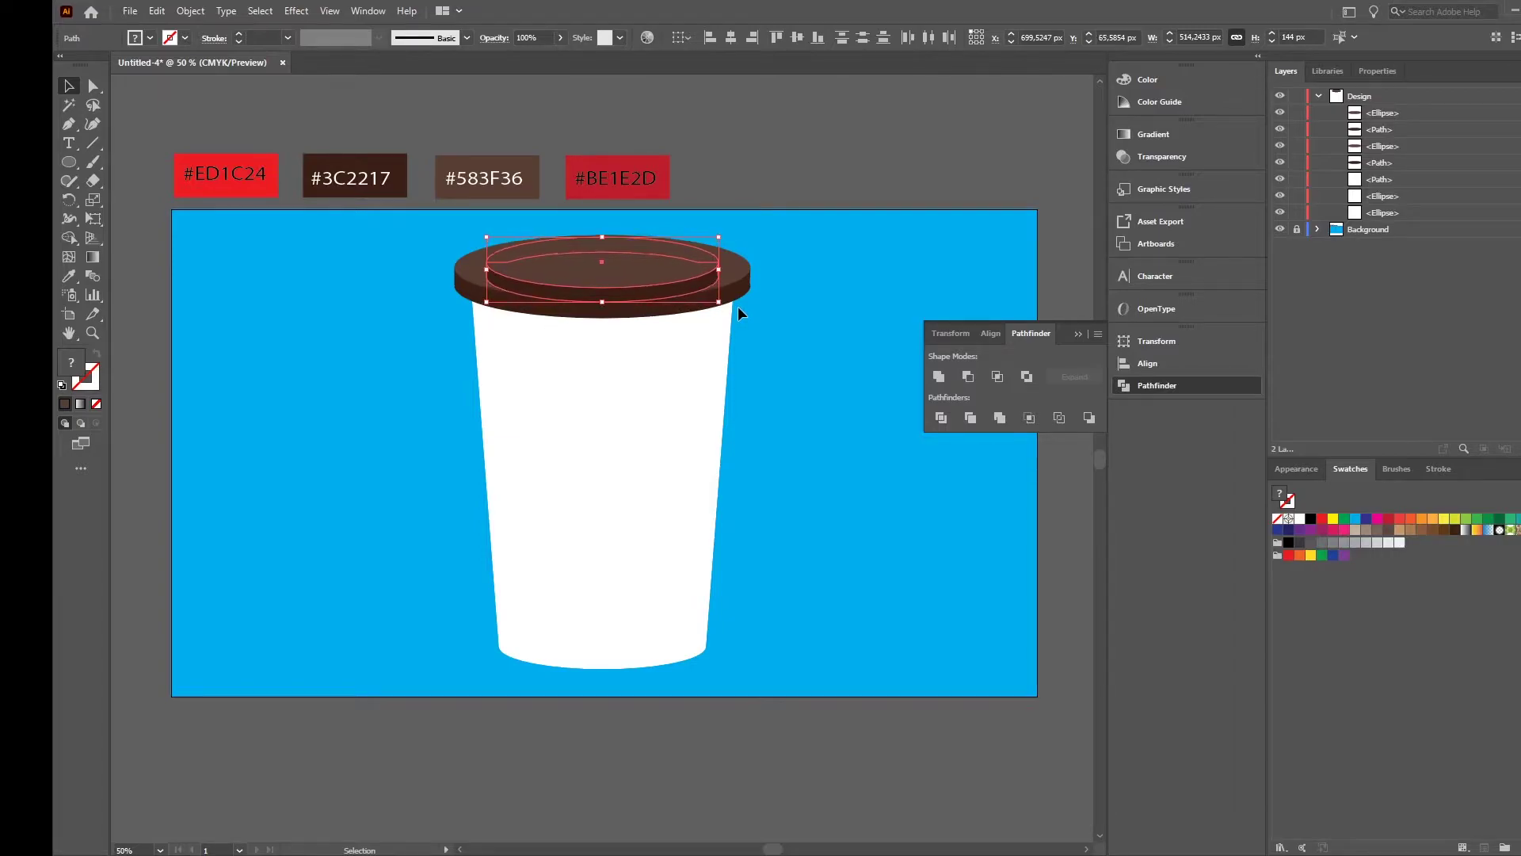
{"action": "key", "text": "Up"}
{"action": "key", "text": "Up"}
{"action": "key", "text": "Up"}
{"action": "key", "text": "Up"}
{"action": "key", "text": "Up"}
{"action": "key", "text": "Up"}
{"action": "key", "text": "Up"}
{"action": "key", "text": "Up"}
{"action": "key", "text": "Up"}
{"action": "key", "text": "Up"}
{"action": "key", "text": "Up"}
{"action": "key", "text": "Up"}
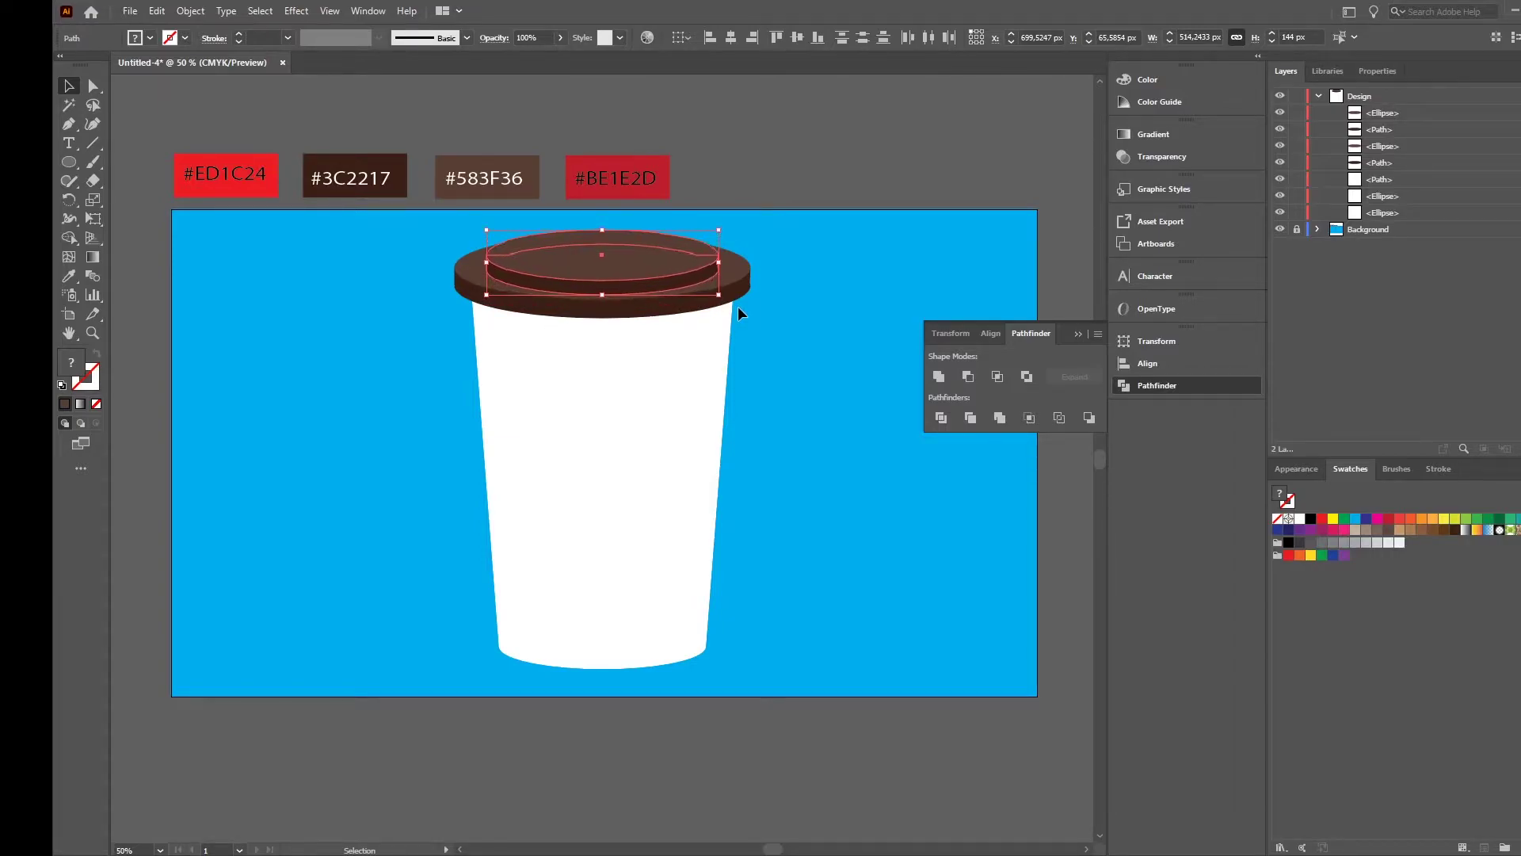
{"action": "key", "text": "Up"}
{"action": "left_click", "coordinate": [829, 332]}
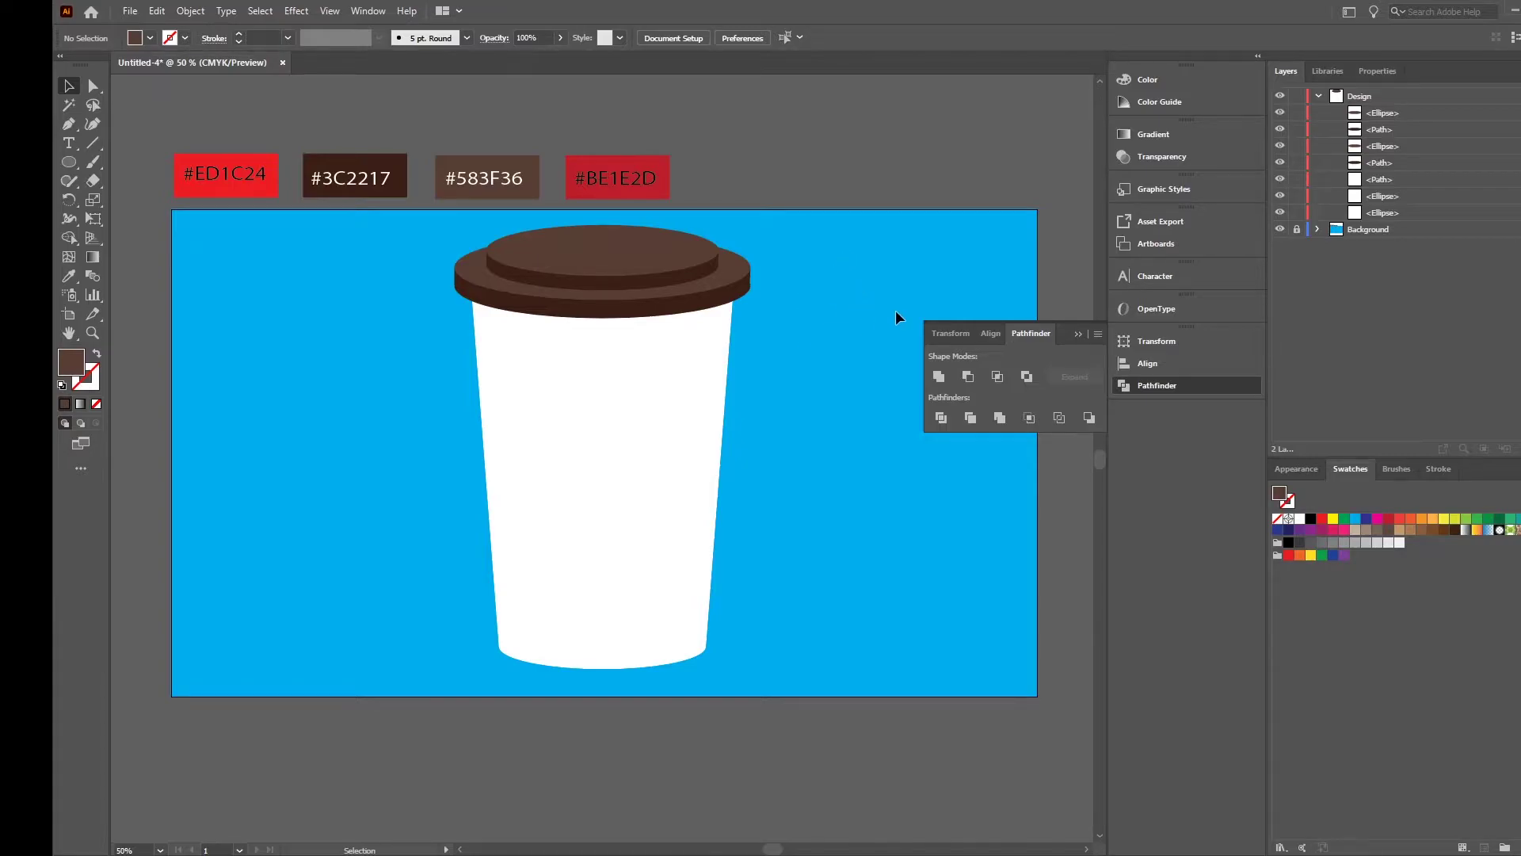
- Copy the raised tier's top ellipse in place and shrink it about its center to about 96 by 21 px
{"action": "scroll", "coordinate": [808, 324], "scroll_direction": "up", "scroll_amount": 2}
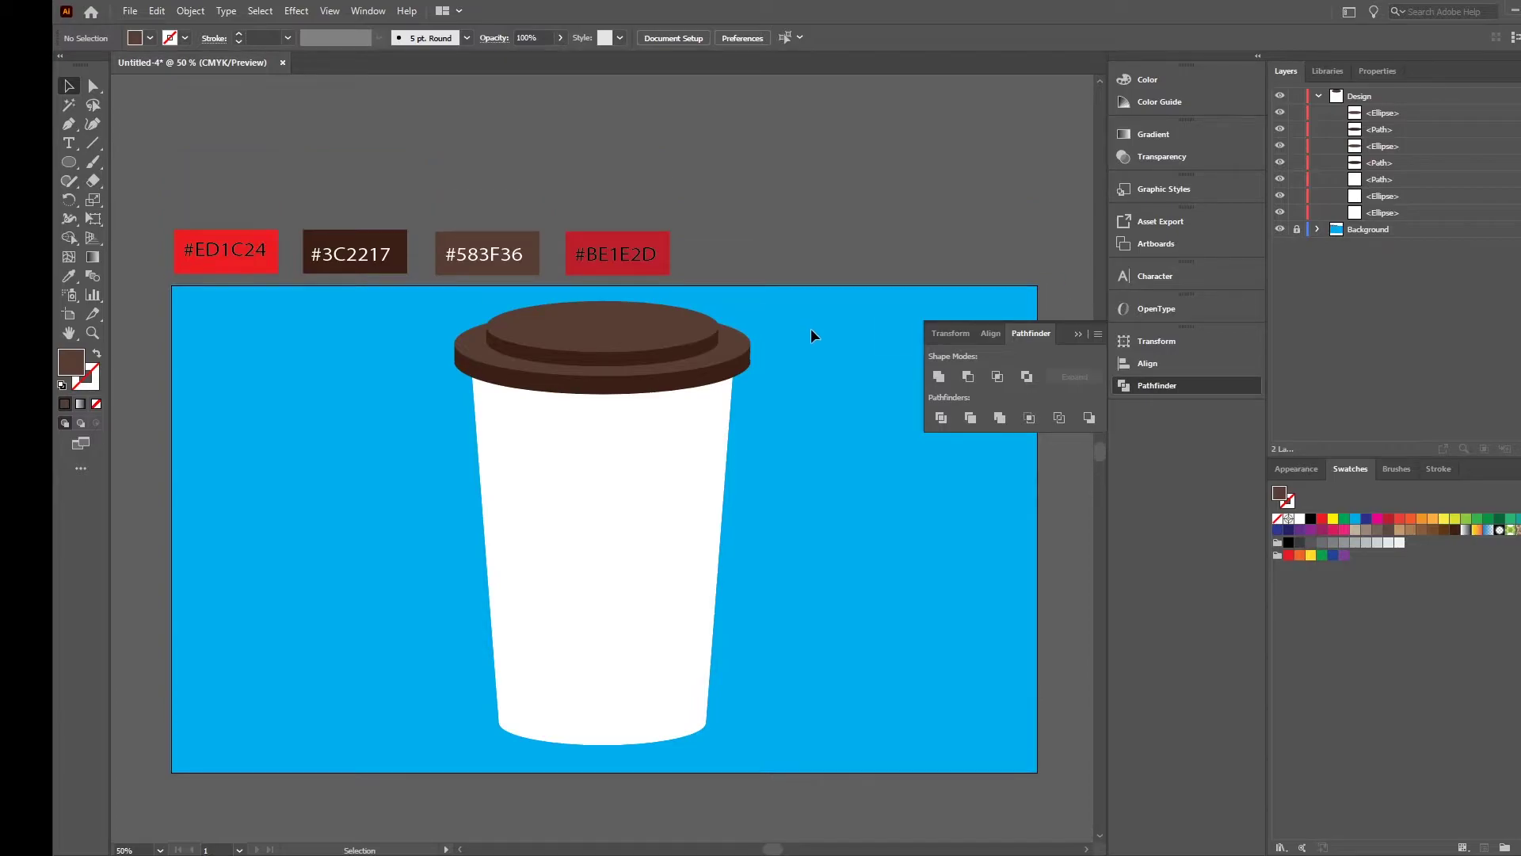
{"action": "left_click", "coordinate": [655, 340]}
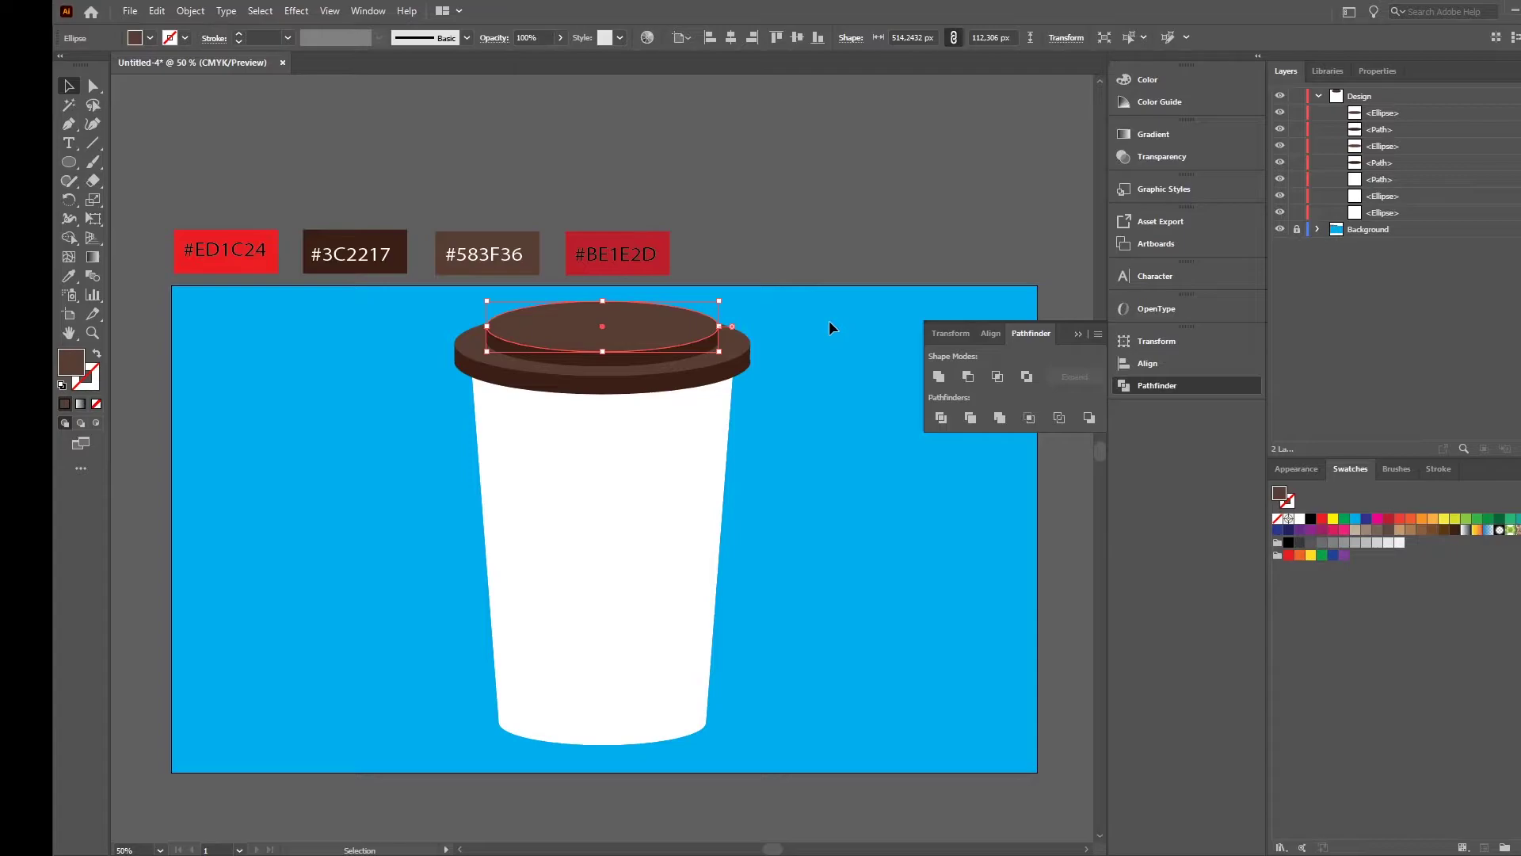
{"action": "key", "text": "a"}
{"action": "key", "text": "ctrl+c"}
{"action": "key", "text": "ctrl+f"}
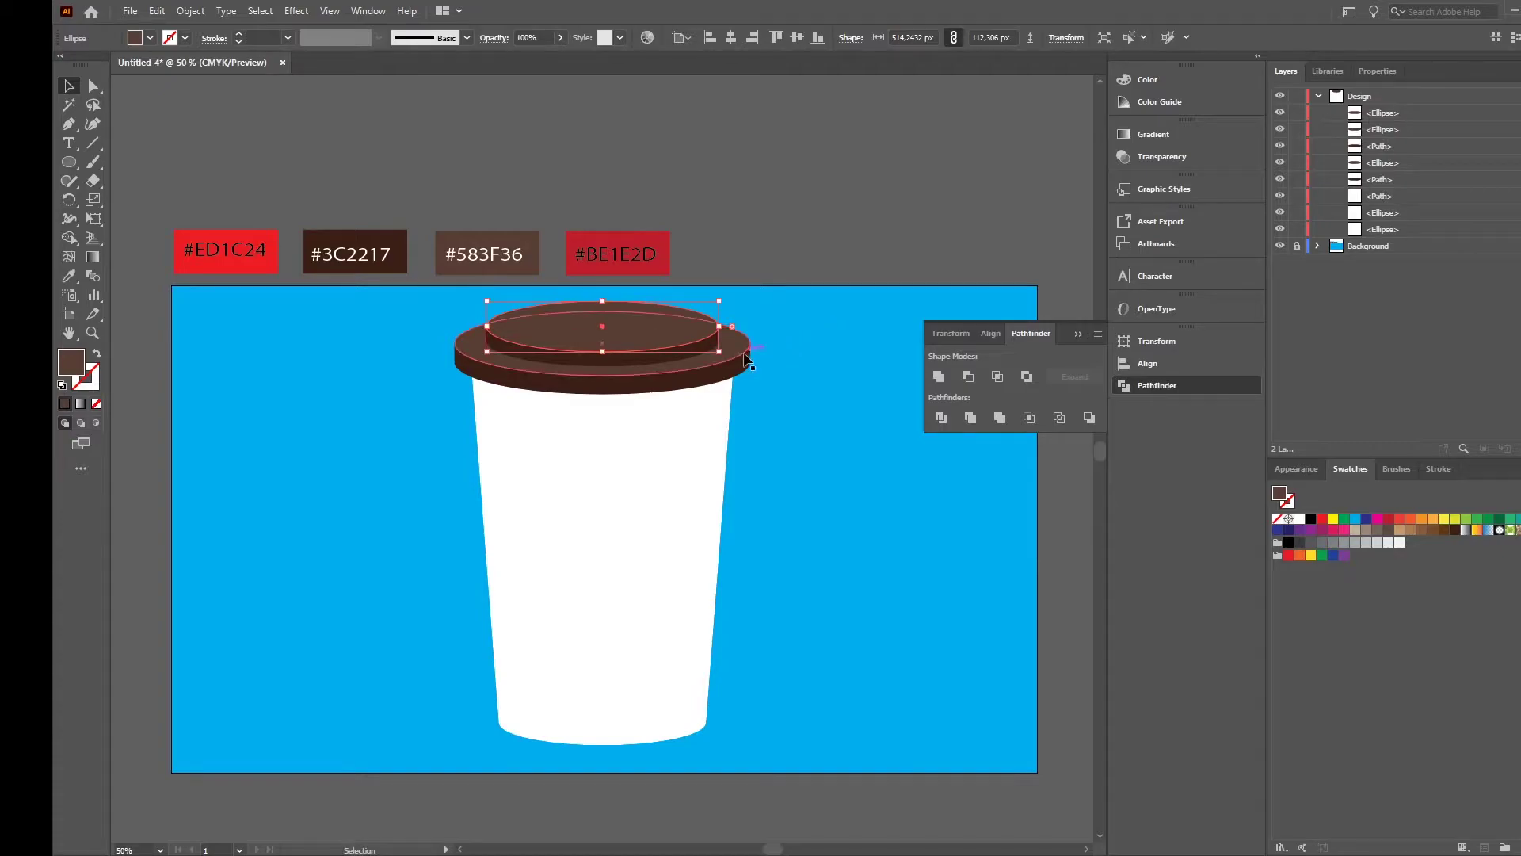
{"action": "left_click_drag", "start_coordinate": [720, 351], "coordinate": [668, 333]}
{"action": "left_click", "coordinate": [837, 234]}
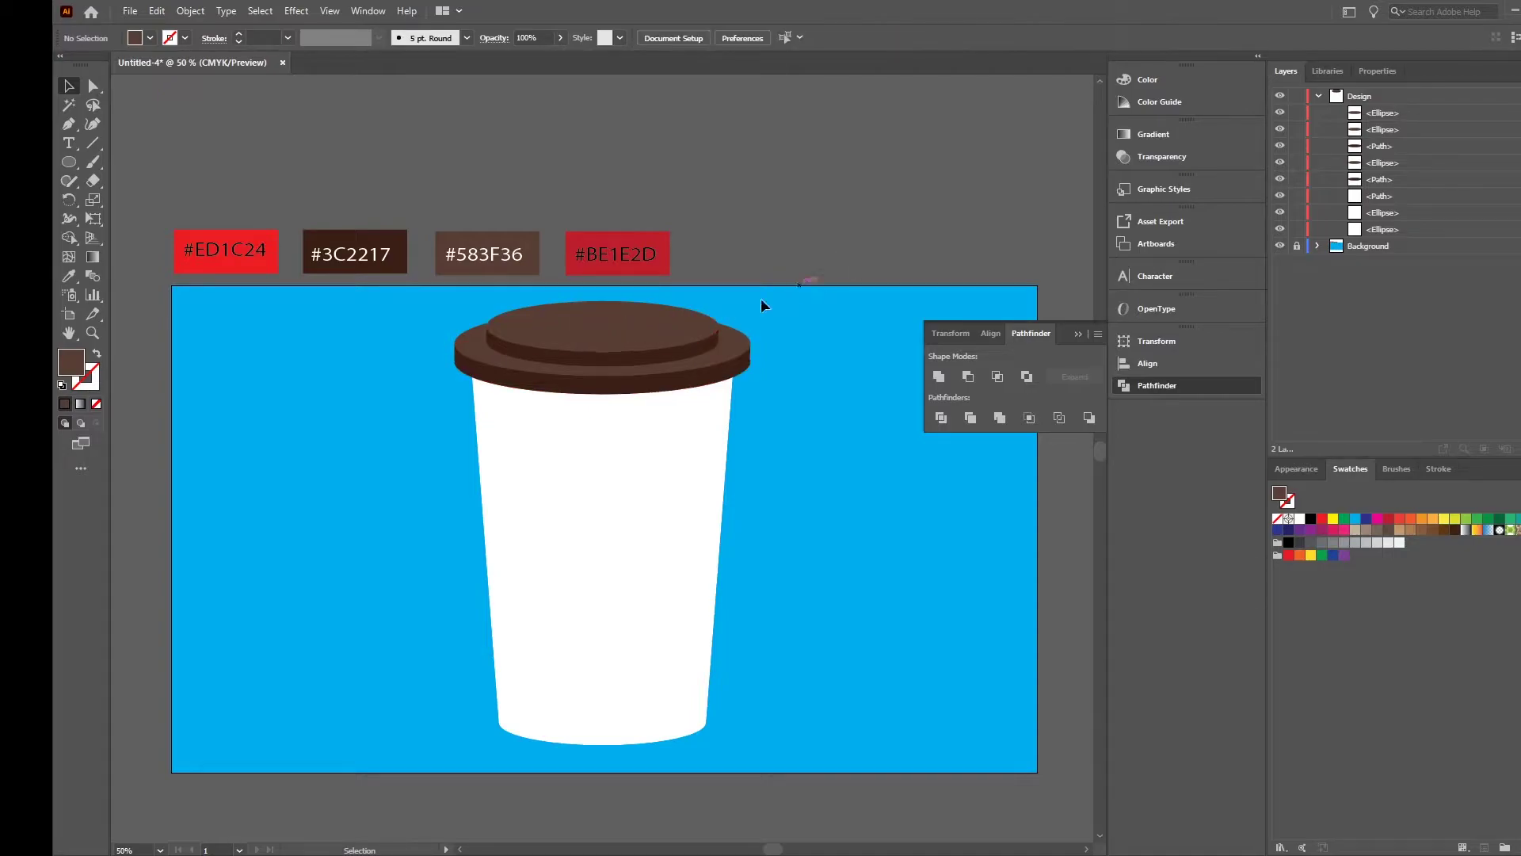
- Fill the small ellipse at the center of the lid with a light gray swatch
{"action": "left_click", "coordinate": [608, 333]}
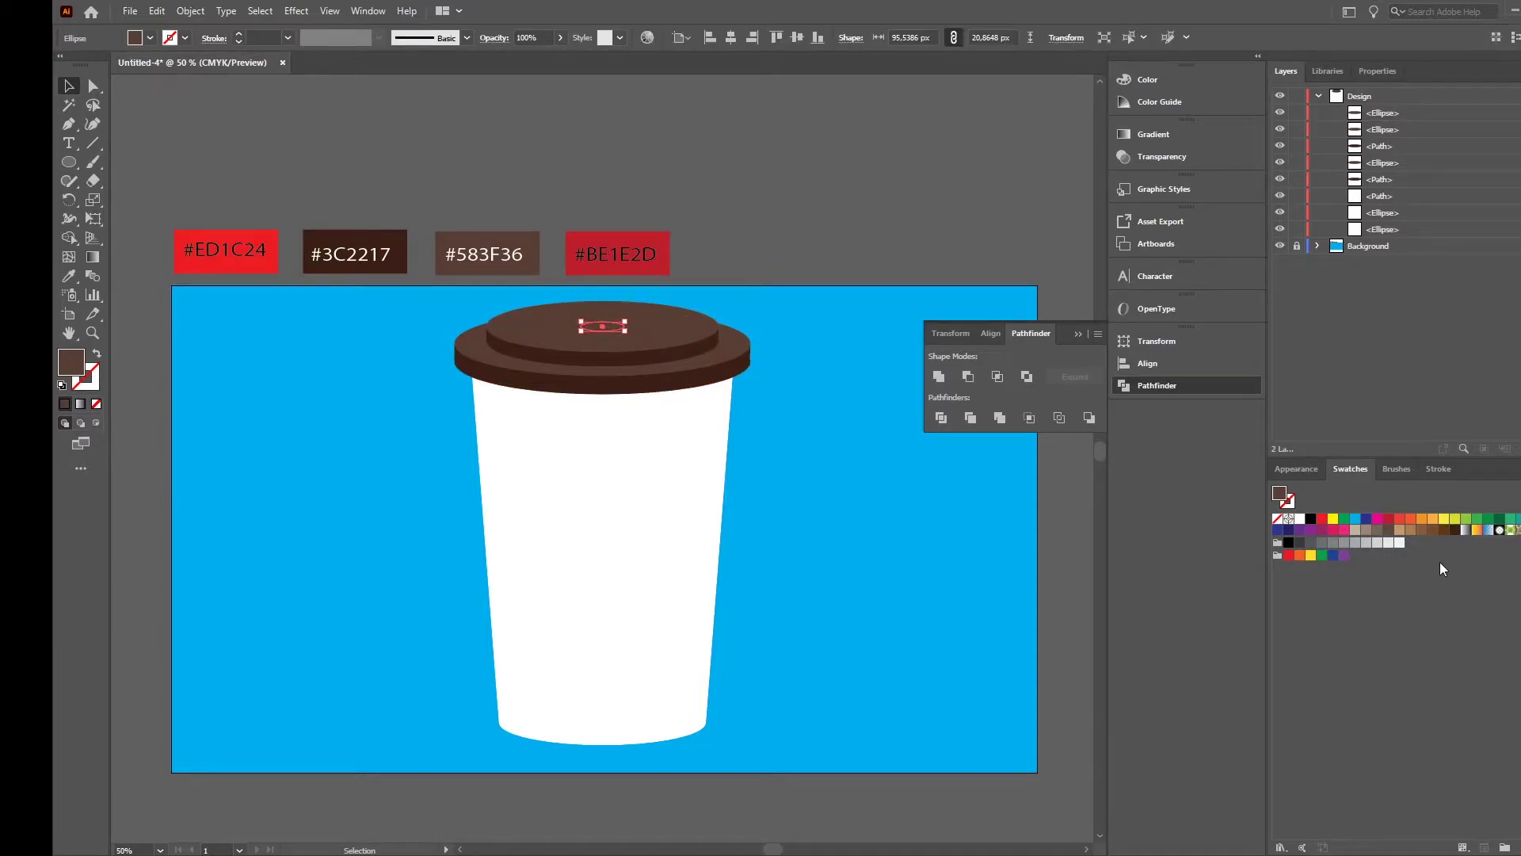
{"action": "left_click", "coordinate": [1322, 543]}
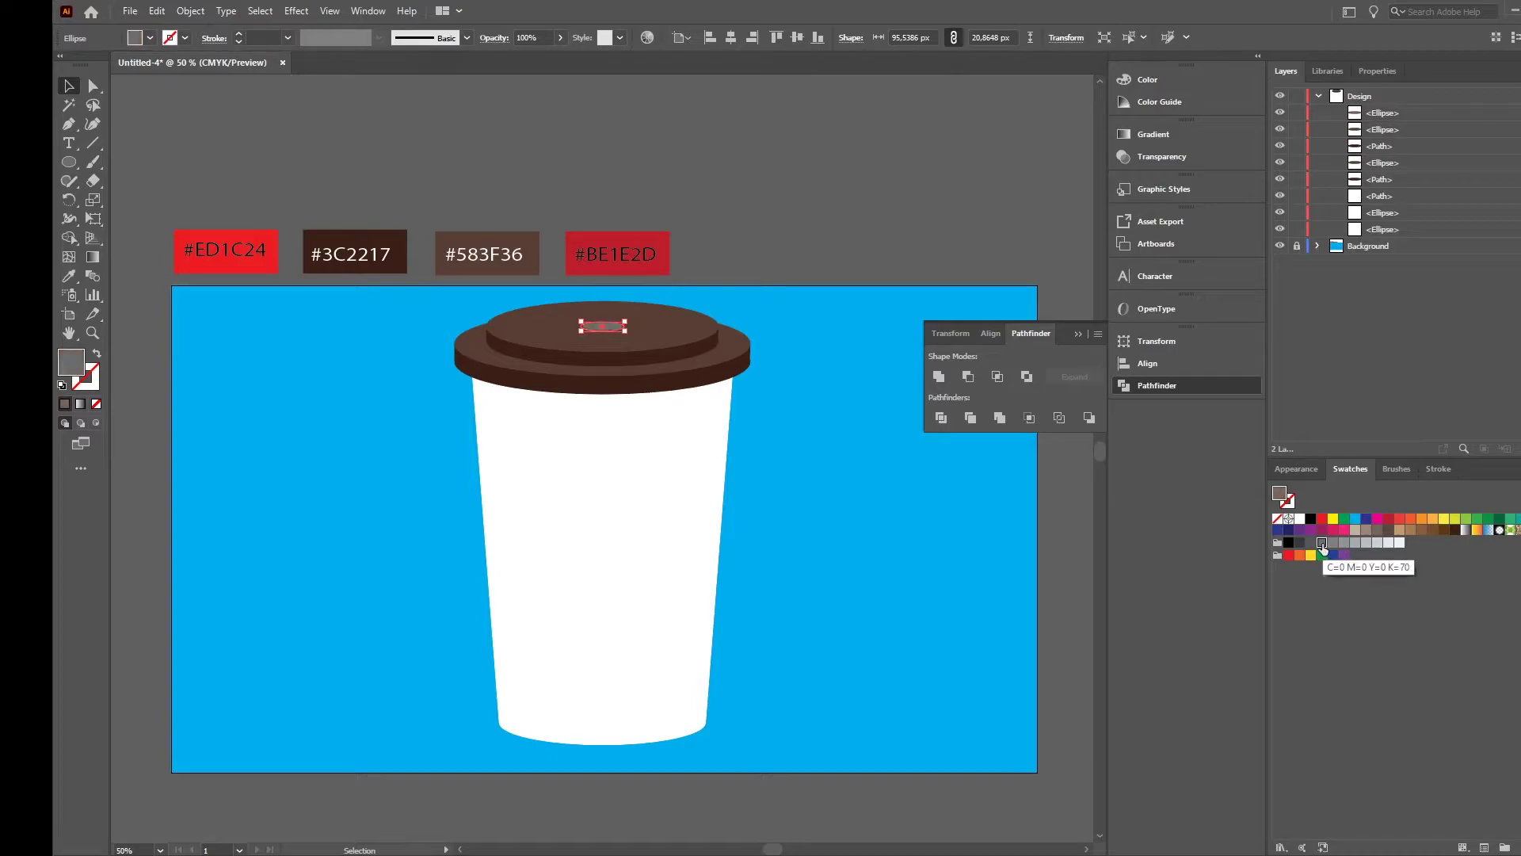
{"action": "left_click", "coordinate": [1345, 543]}
{"action": "left_click", "coordinate": [1356, 543]}
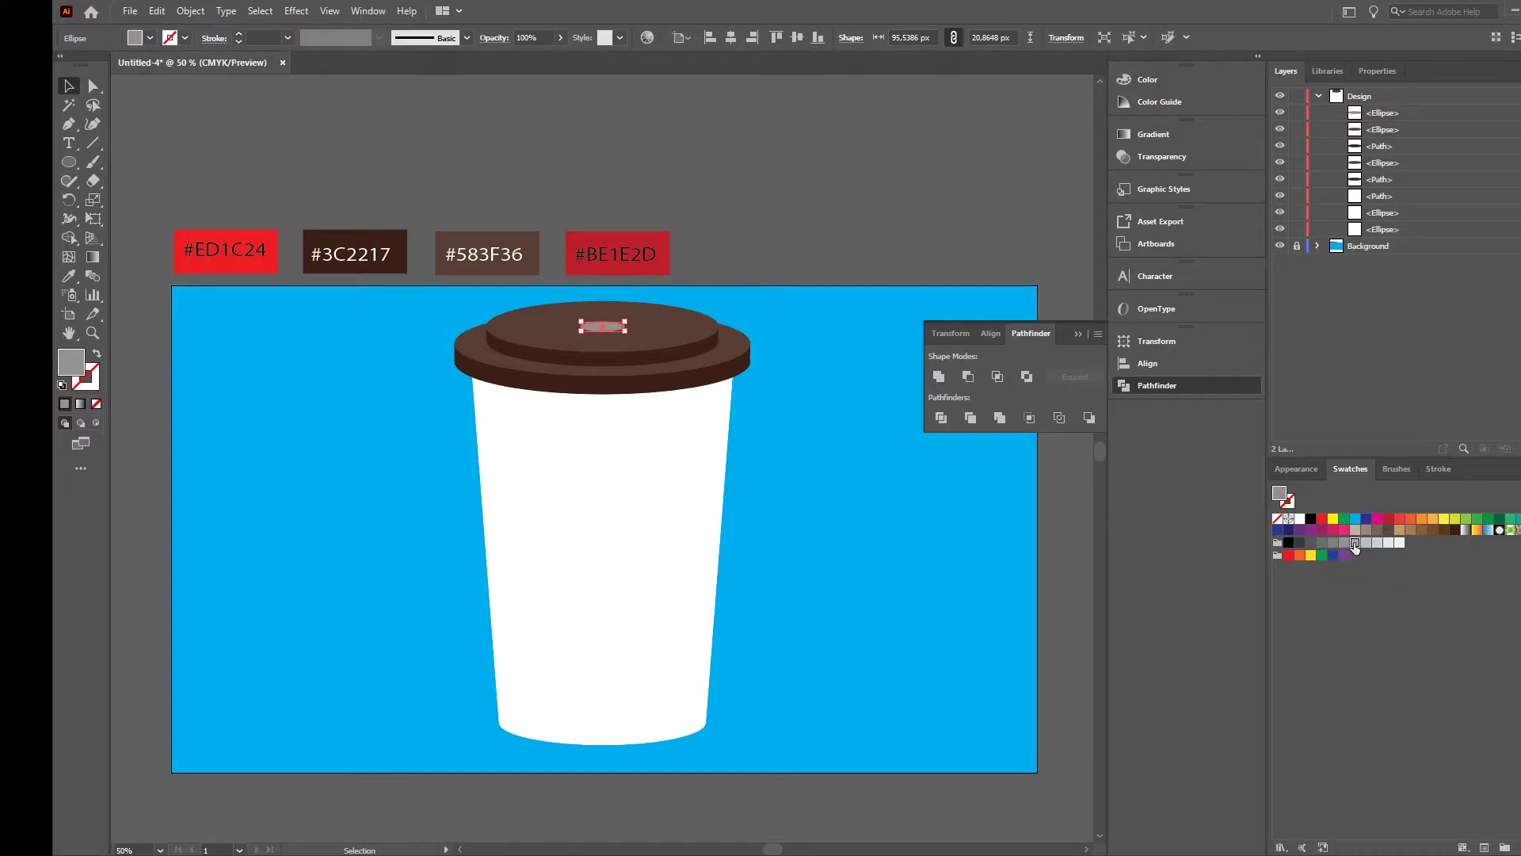
{"action": "left_click", "coordinate": [1366, 543]}
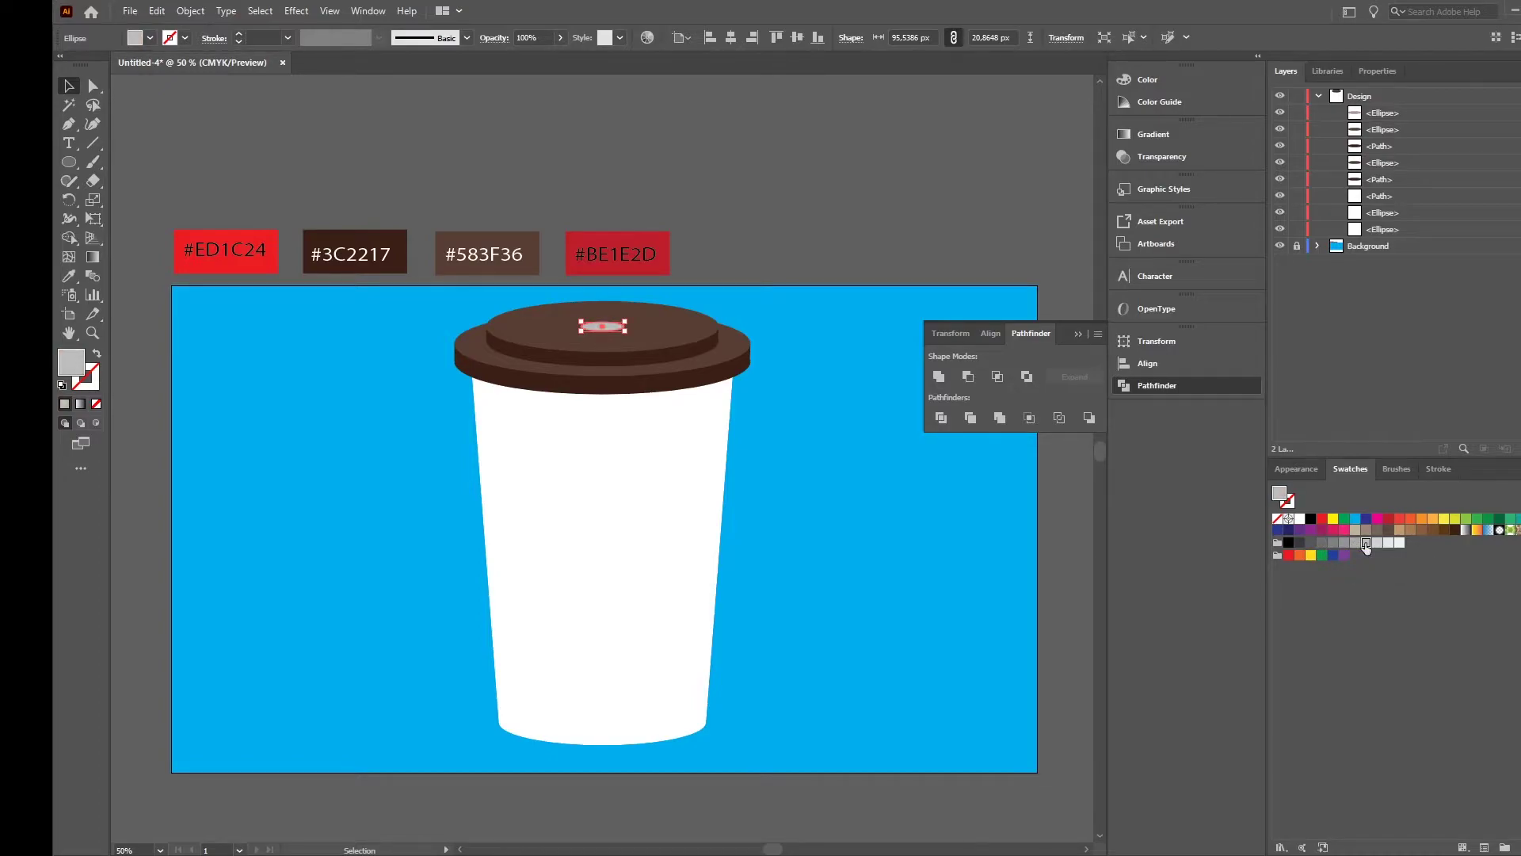
{"action": "left_click", "coordinate": [1023, 251]}
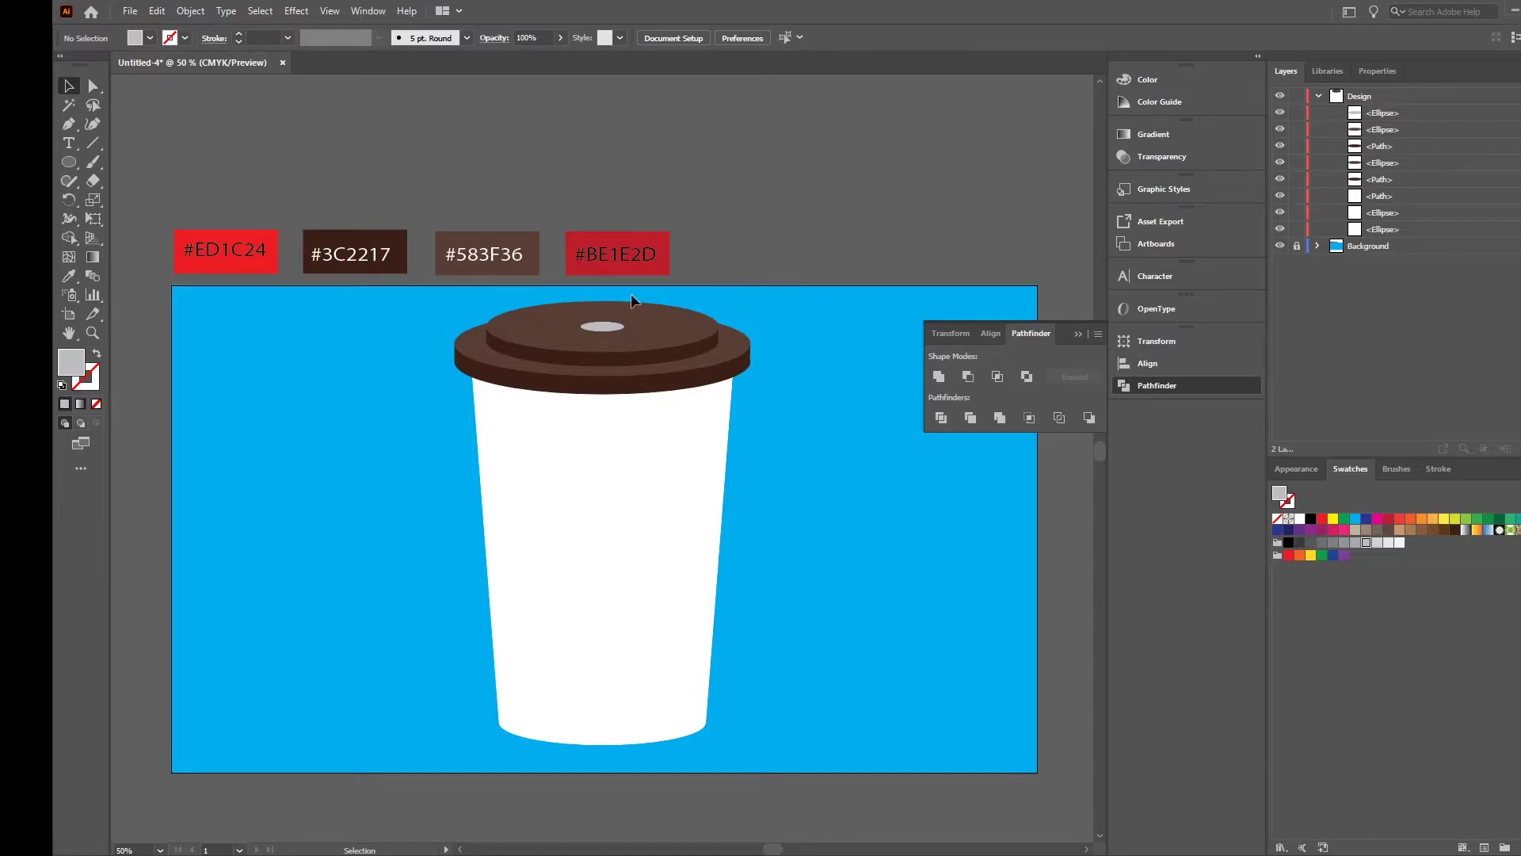
- Scale the whole cup down proportionally and move it down to near the artboard's lower edge
{"action": "scroll", "coordinate": [705, 365], "scroll_direction": "down", "scroll_amount": 2}
{"action": "left_click_drag", "start_coordinate": [394, 276], "coordinate": [777, 700]}
{"action": "left_click_drag", "start_coordinate": [753, 264], "coordinate": [729, 316]}
{"action": "left_click_drag", "start_coordinate": [620, 467], "coordinate": [623, 557]}
{"action": "left_click", "coordinate": [824, 385]}
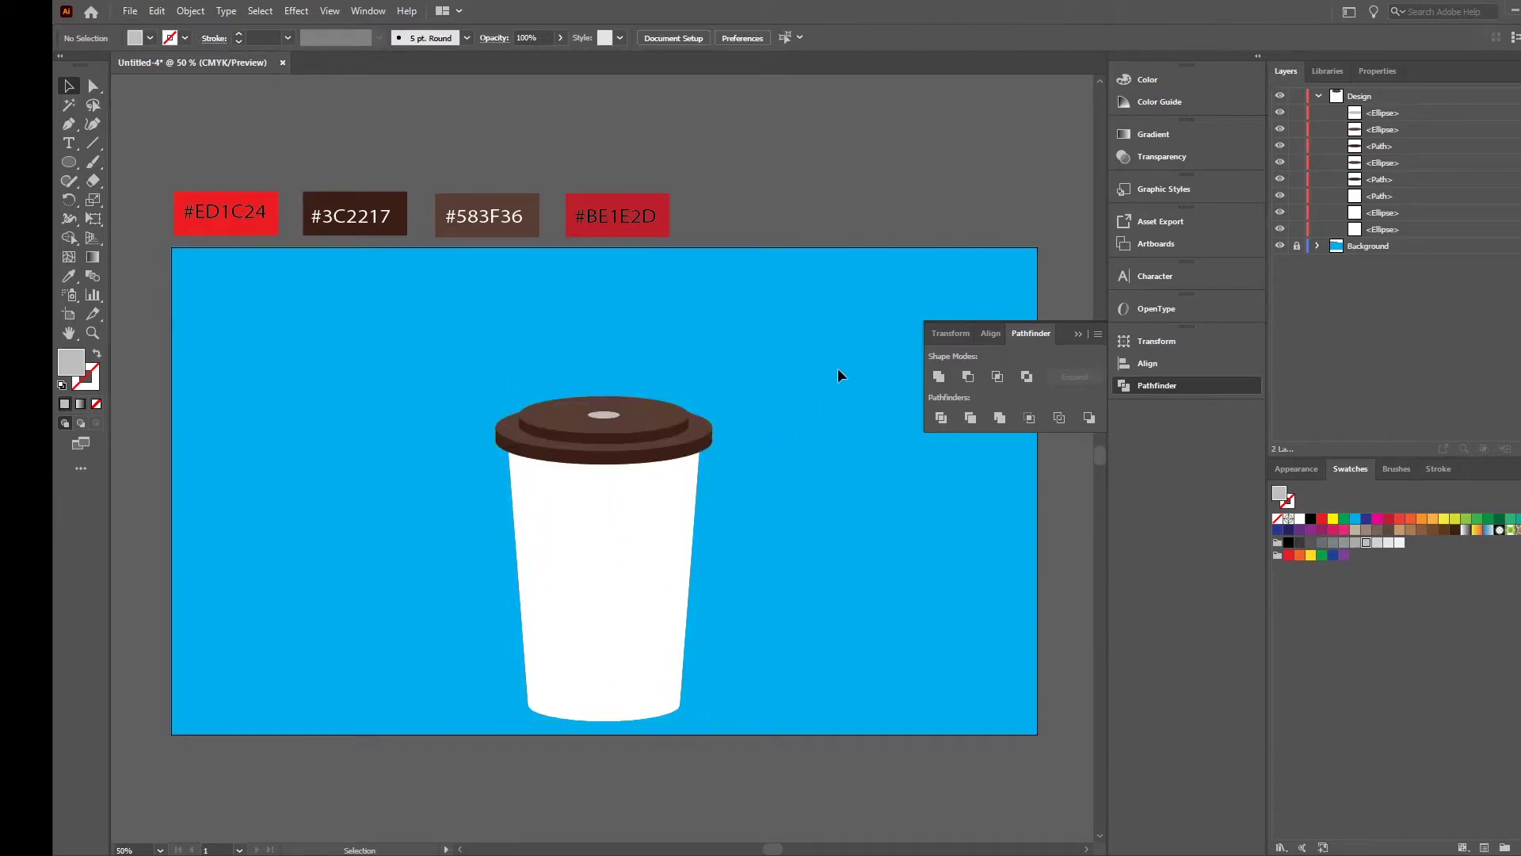
- Draw a bent three-point Pen path for the straw, about 233 by 407 px, rising from the cup through the lid opening
{"action": "left_click", "coordinate": [69, 126]}
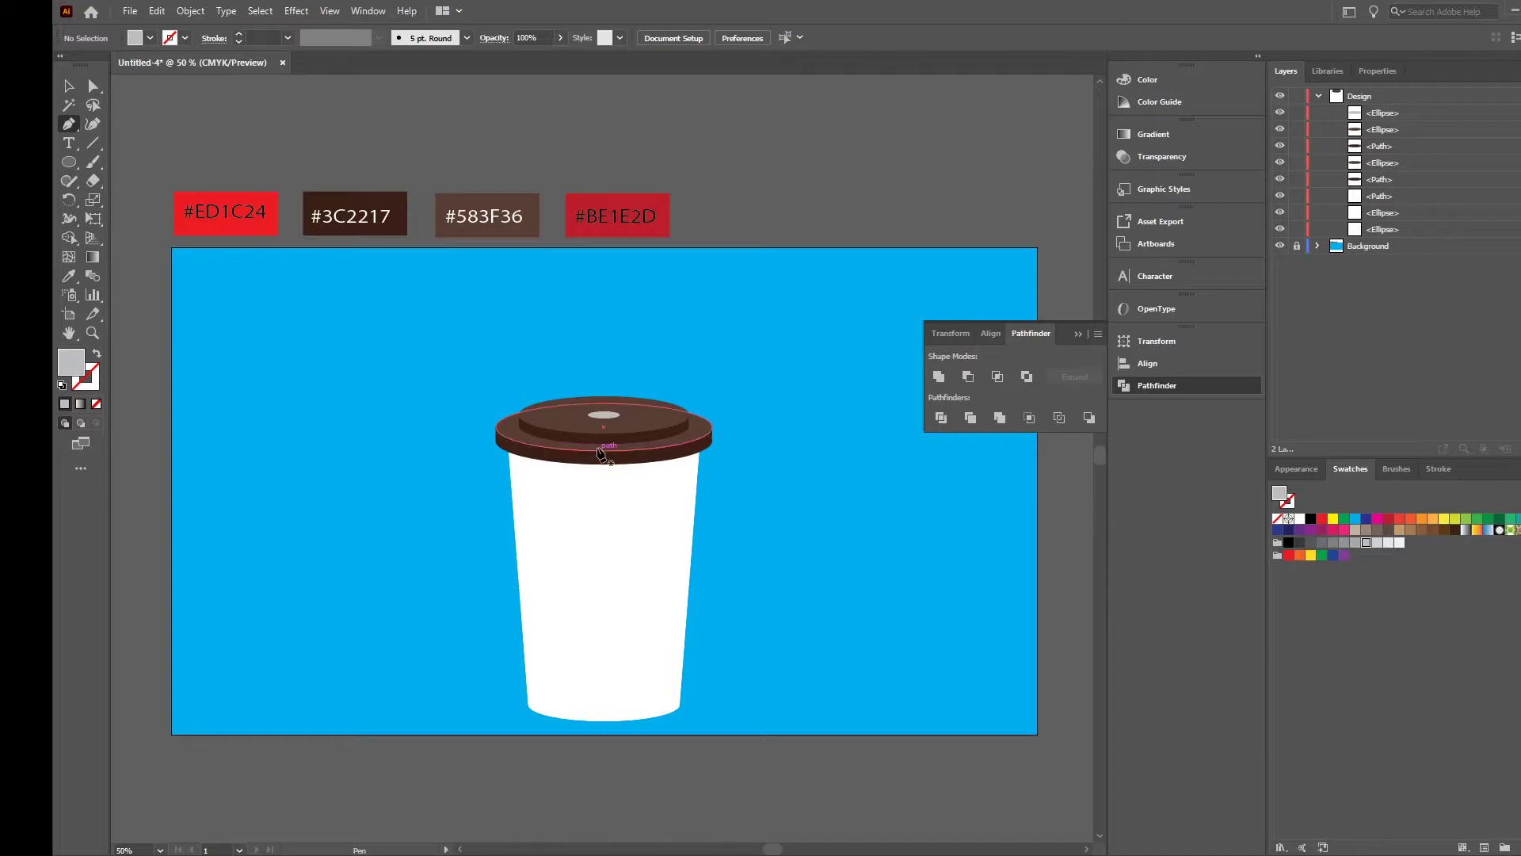
{"action": "left_click_drag", "start_coordinate": [594, 480], "coordinate": [704, 306]}
{"action": "key", "text": "v"}
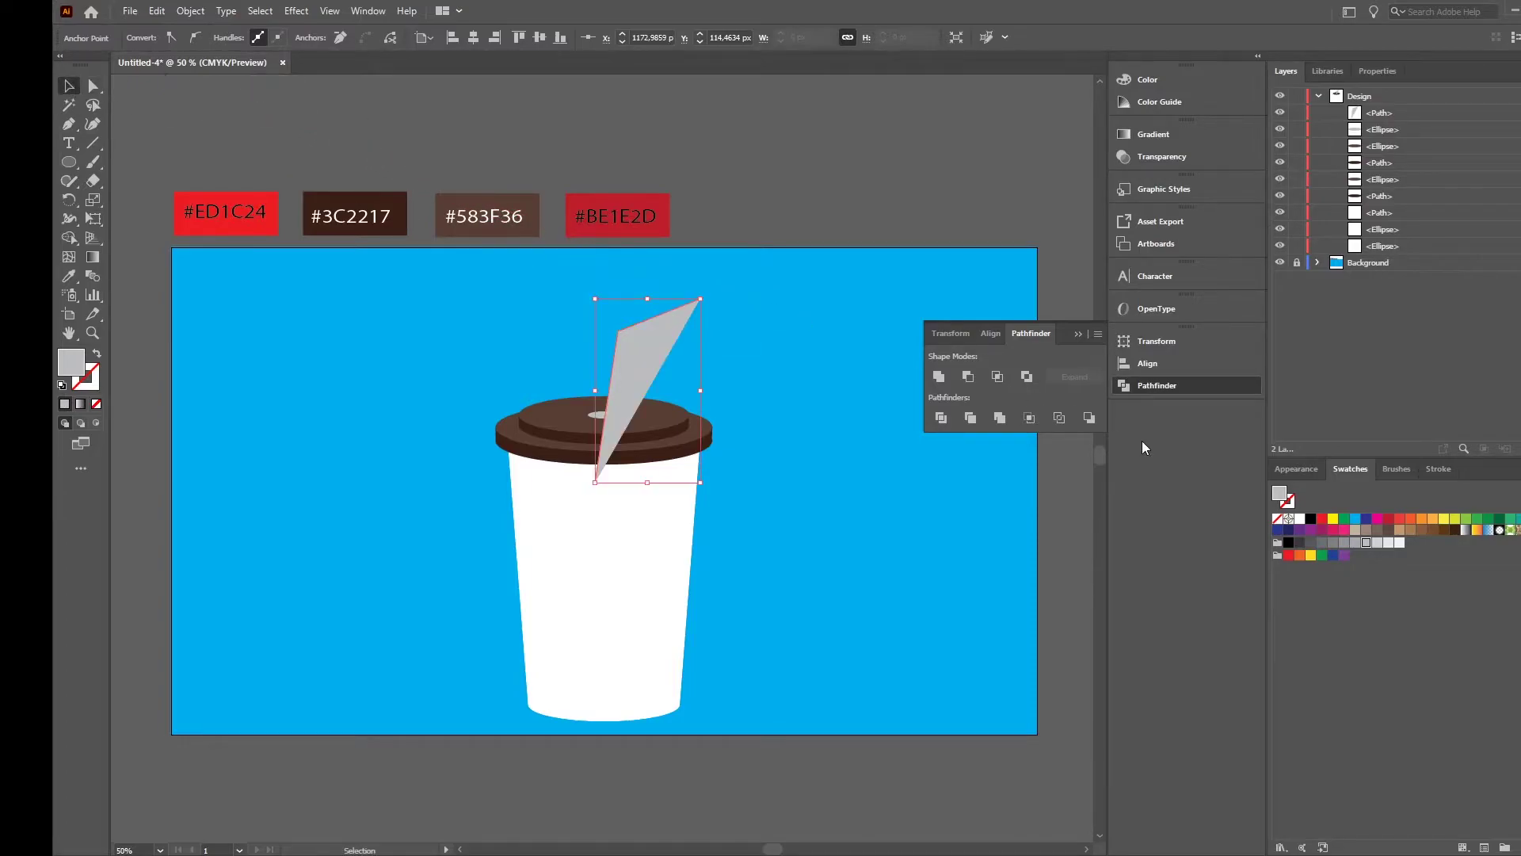
- Swap the straw path's fill and stroke, and set its gray stroke weight to 27 pt
{"action": "left_click", "coordinate": [1296, 469]}
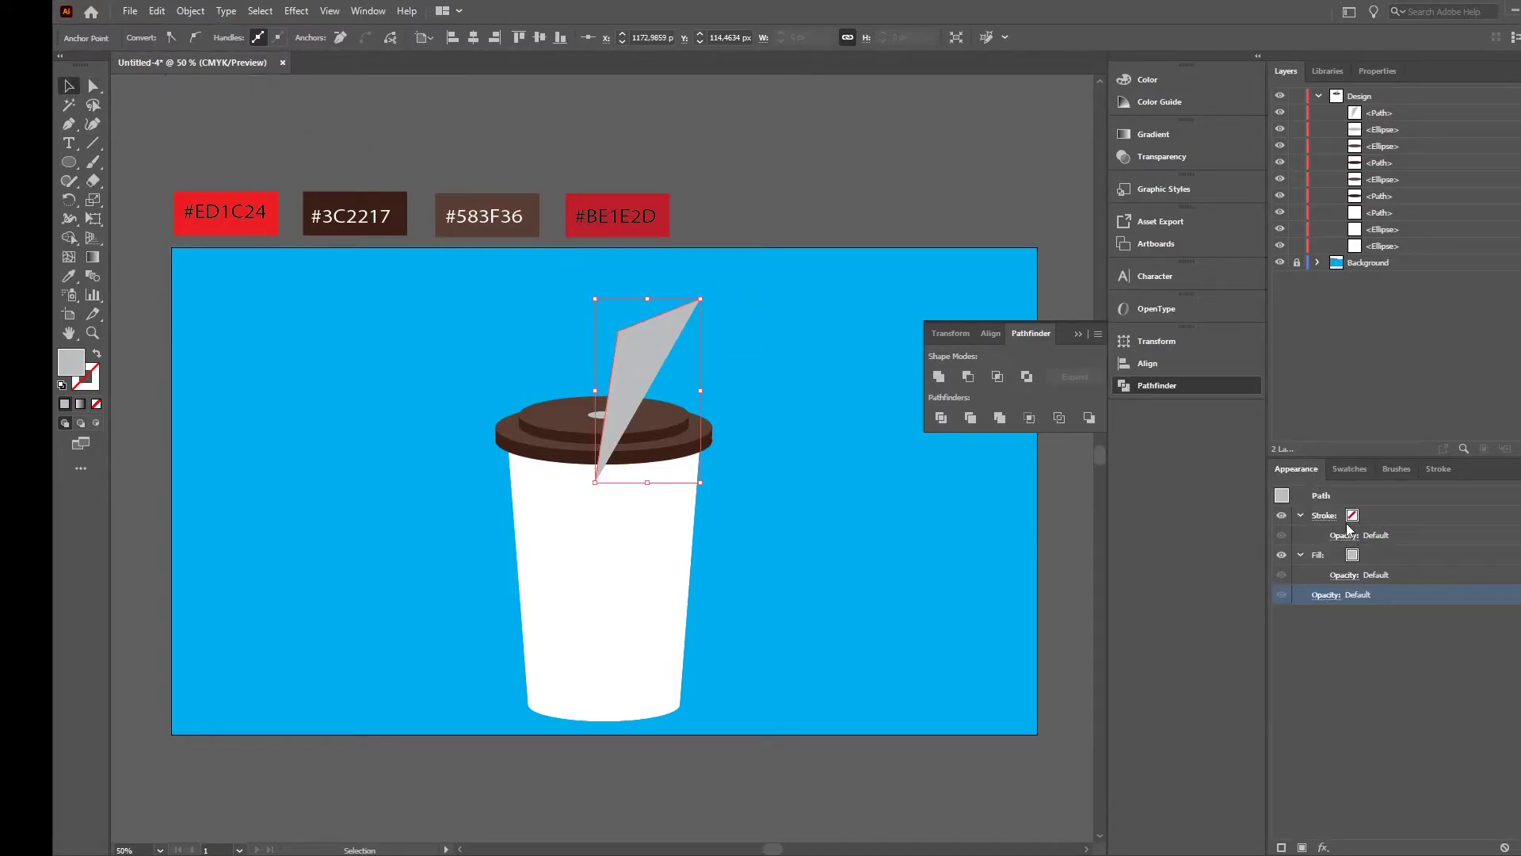
{"action": "left_click", "coordinate": [97, 354]}
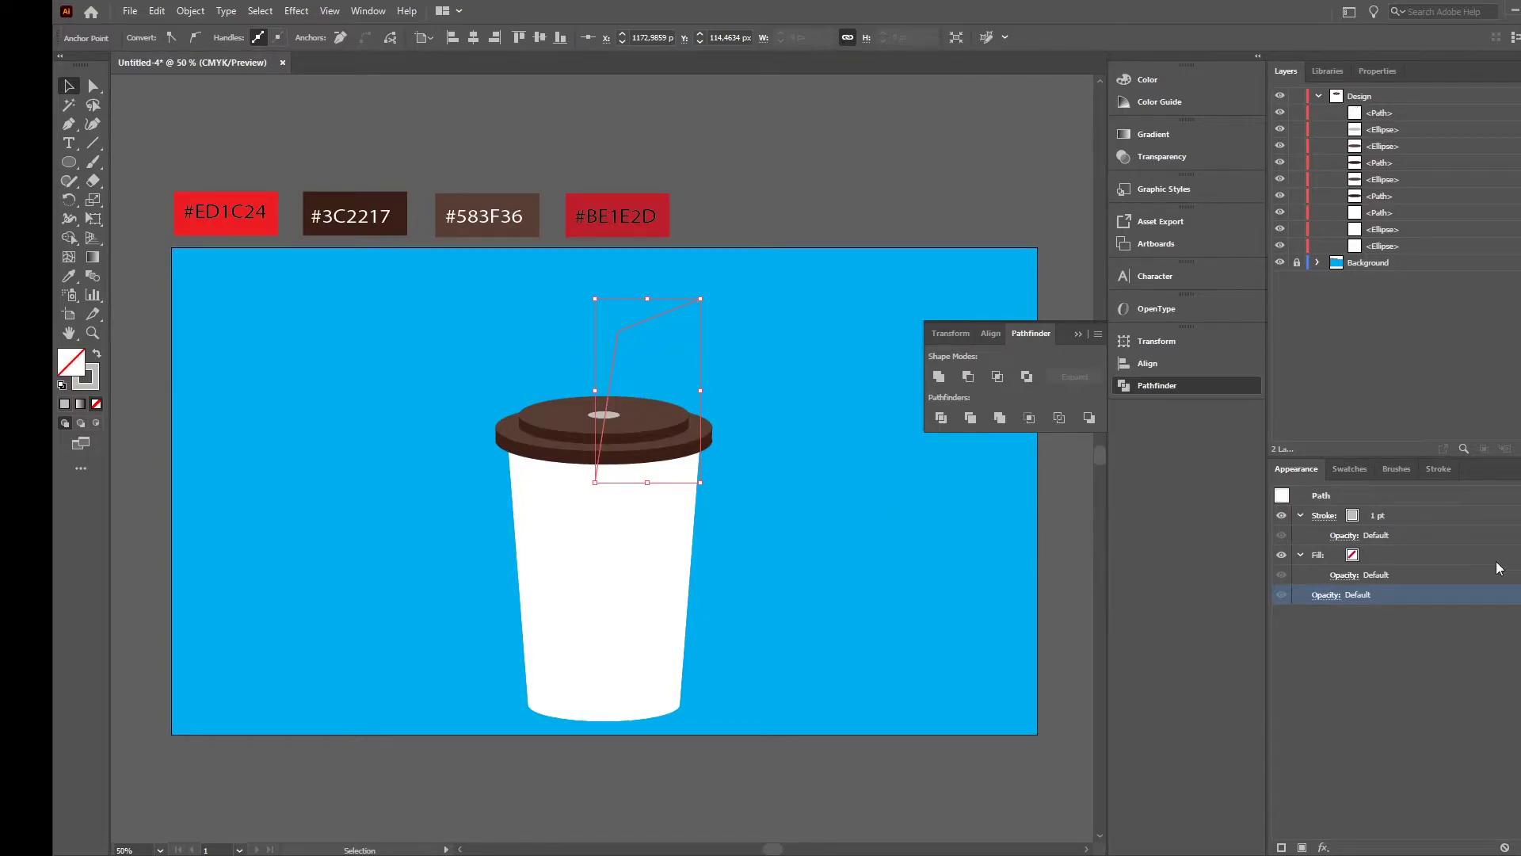
{"action": "left_click", "coordinate": [1366, 518]}
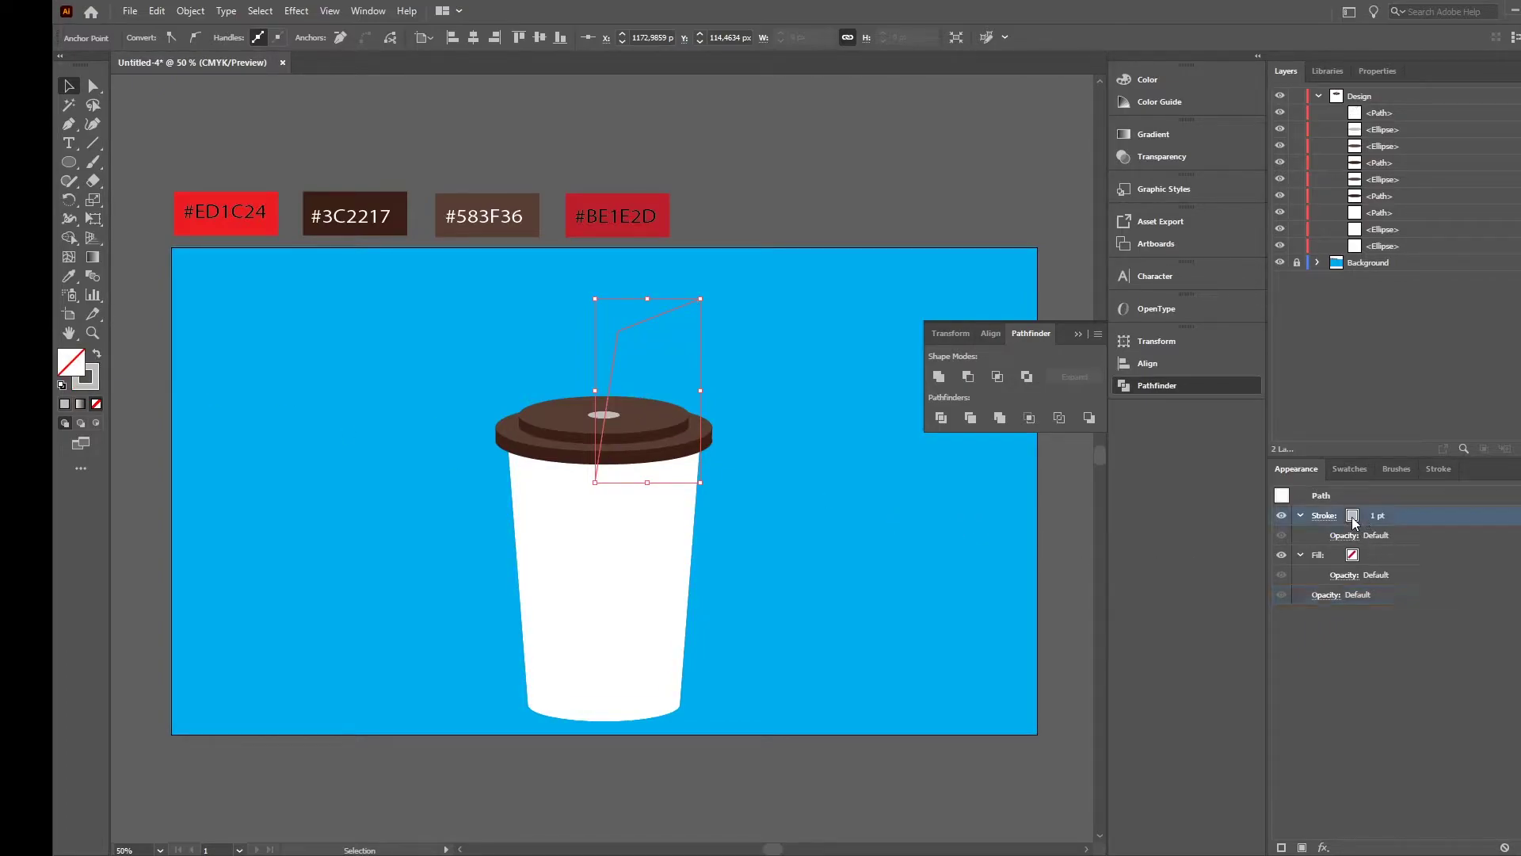
{"action": "left_click", "coordinate": [1368, 518]}
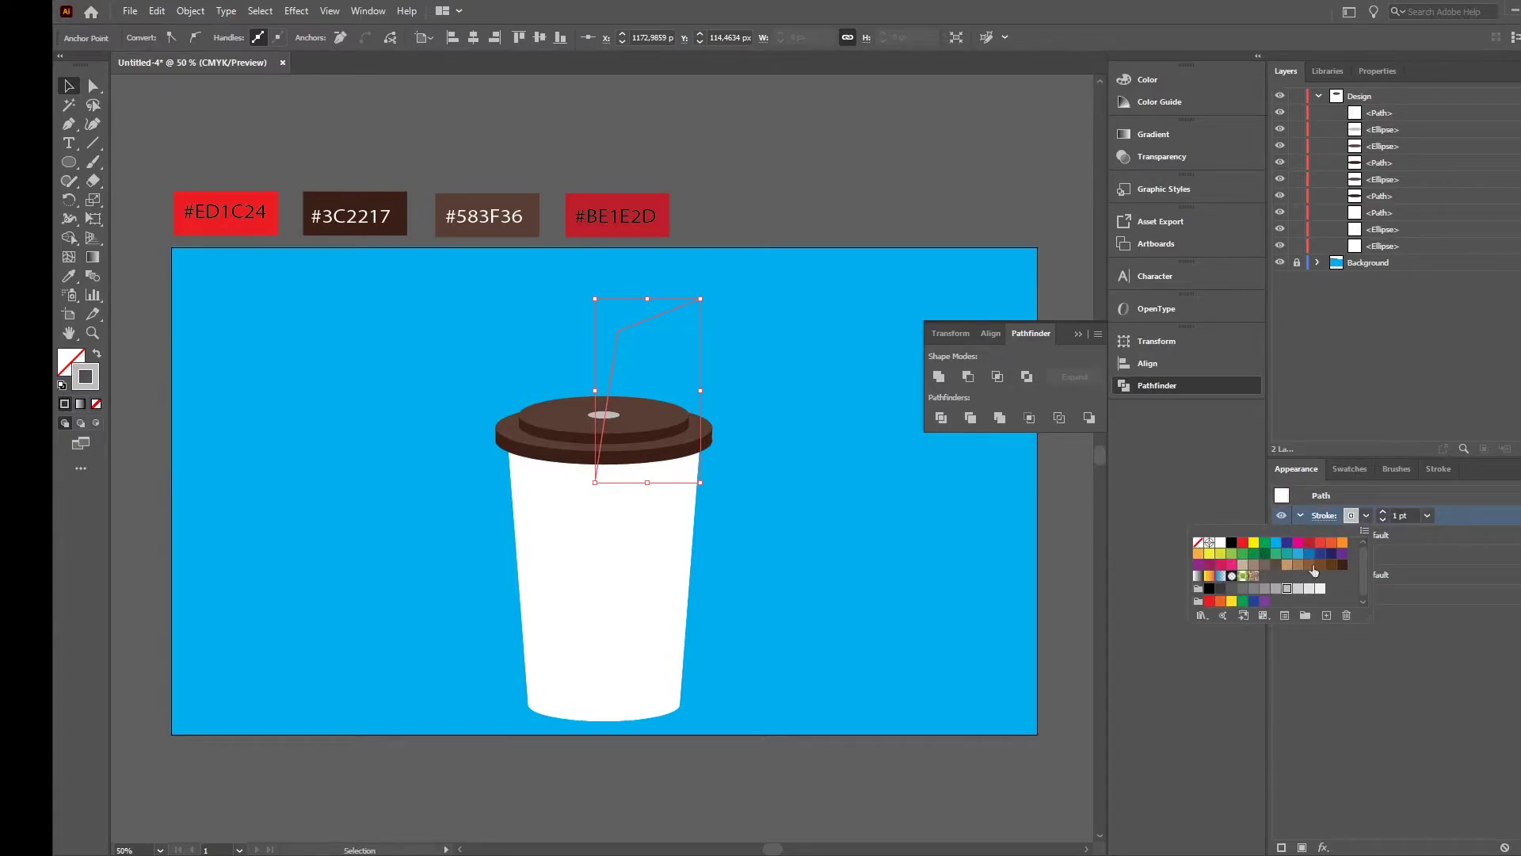
{"action": "left_click", "coordinate": [1388, 517]}
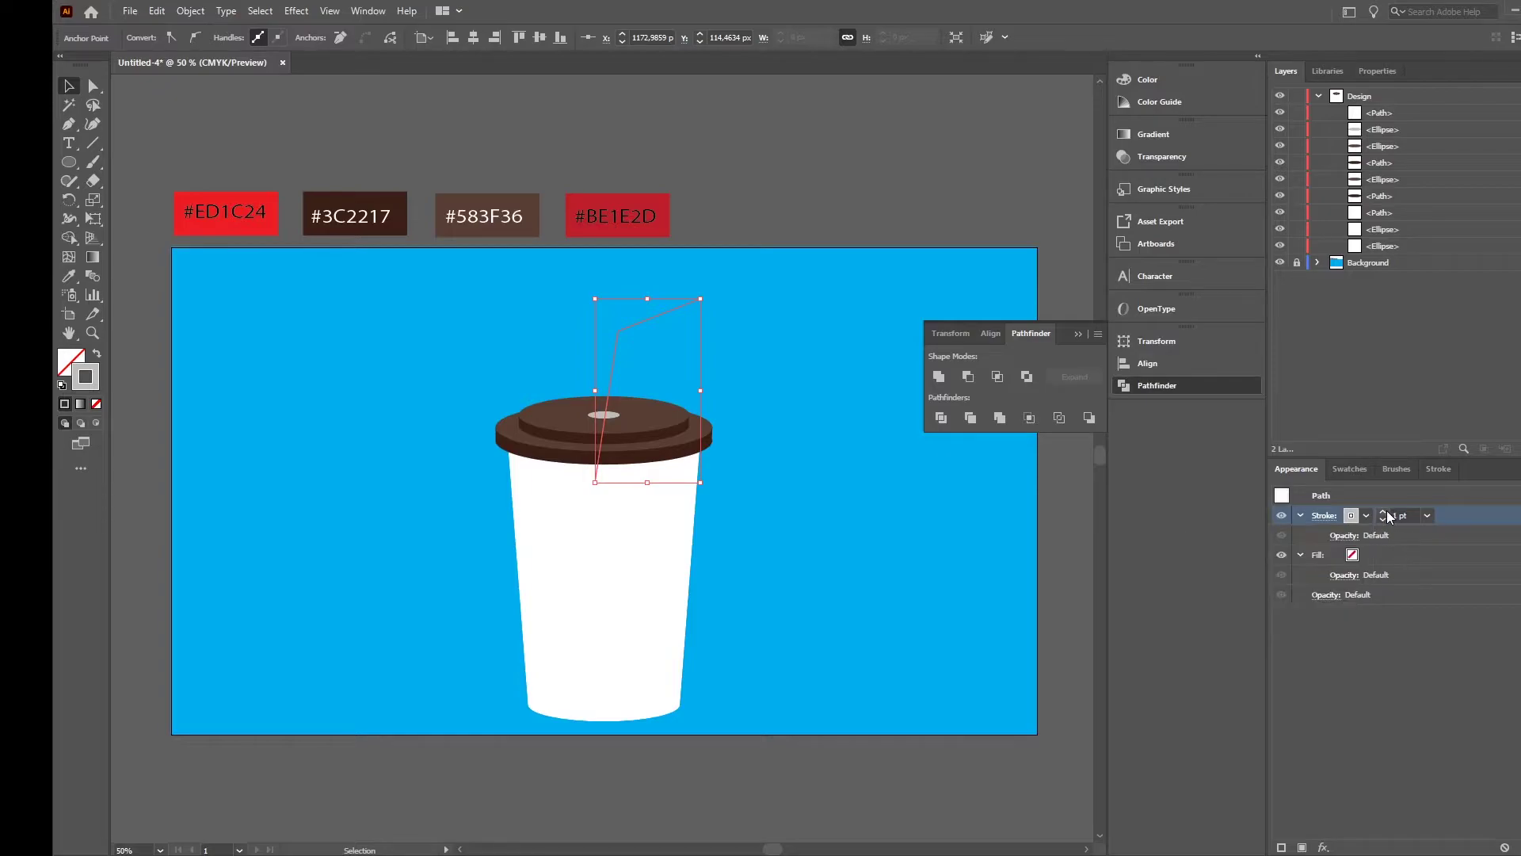
{"action": "left_click", "coordinate": [1382, 514]}
{"action": "left_click", "coordinate": [1383, 514]}
{"action": "left_click", "coordinate": [1383, 514]}
{"action": "left_click", "coordinate": [1383, 514]}
{"action": "left_click", "coordinate": [1383, 514]}
{"action": "left_click", "coordinate": [1383, 515]}
{"action": "left_click", "coordinate": [1383, 515]}
{"action": "left_click", "coordinate": [1383, 514]}
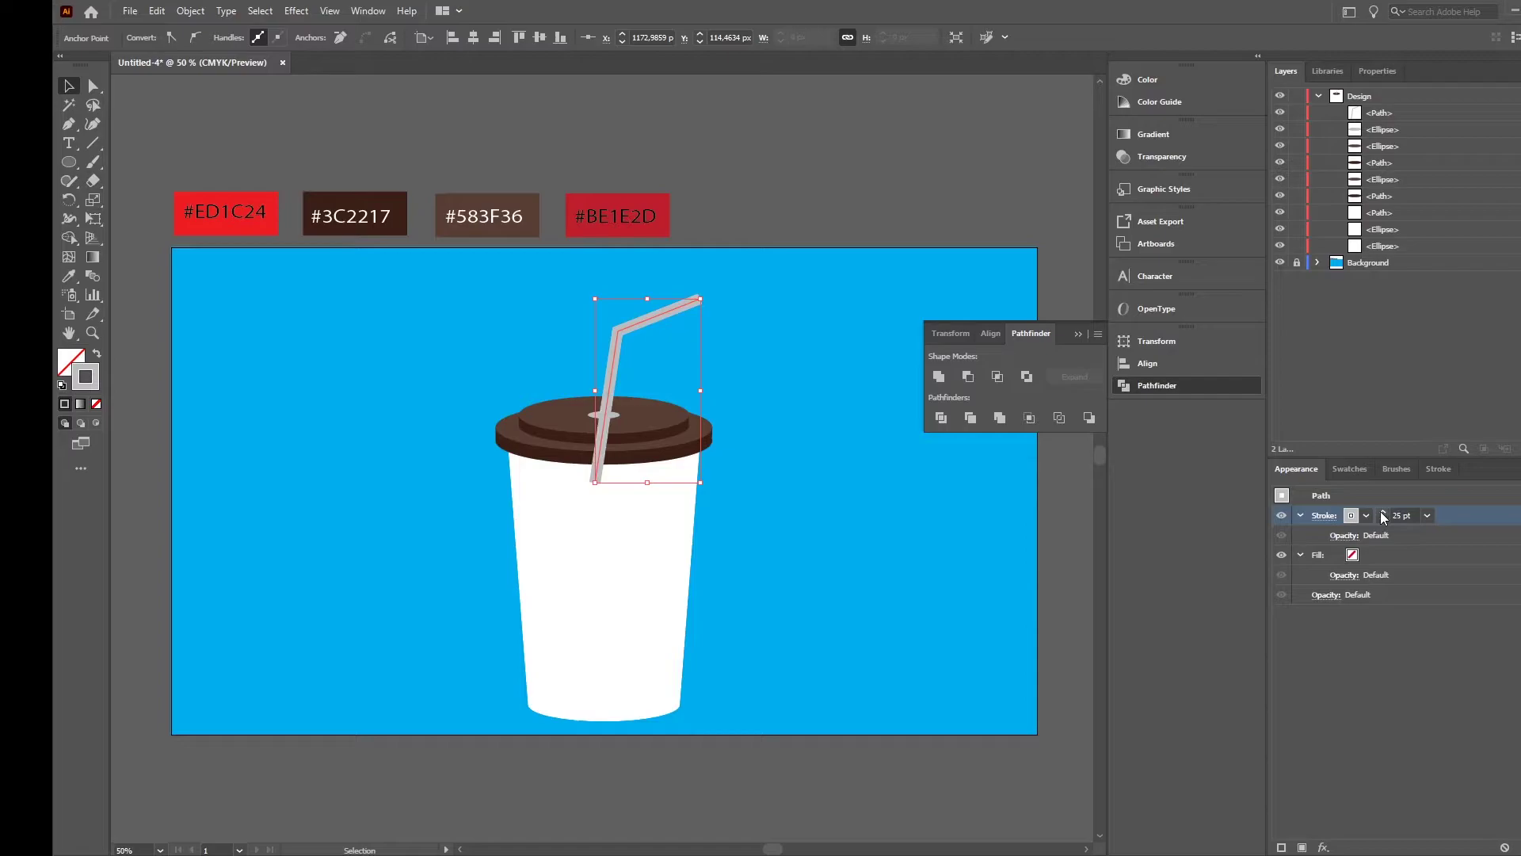
{"action": "left_click", "coordinate": [878, 226]}
- Recolor the straw's stroke with the dark red #BE1E2D from the palette
{"action": "left_click", "coordinate": [640, 322]}
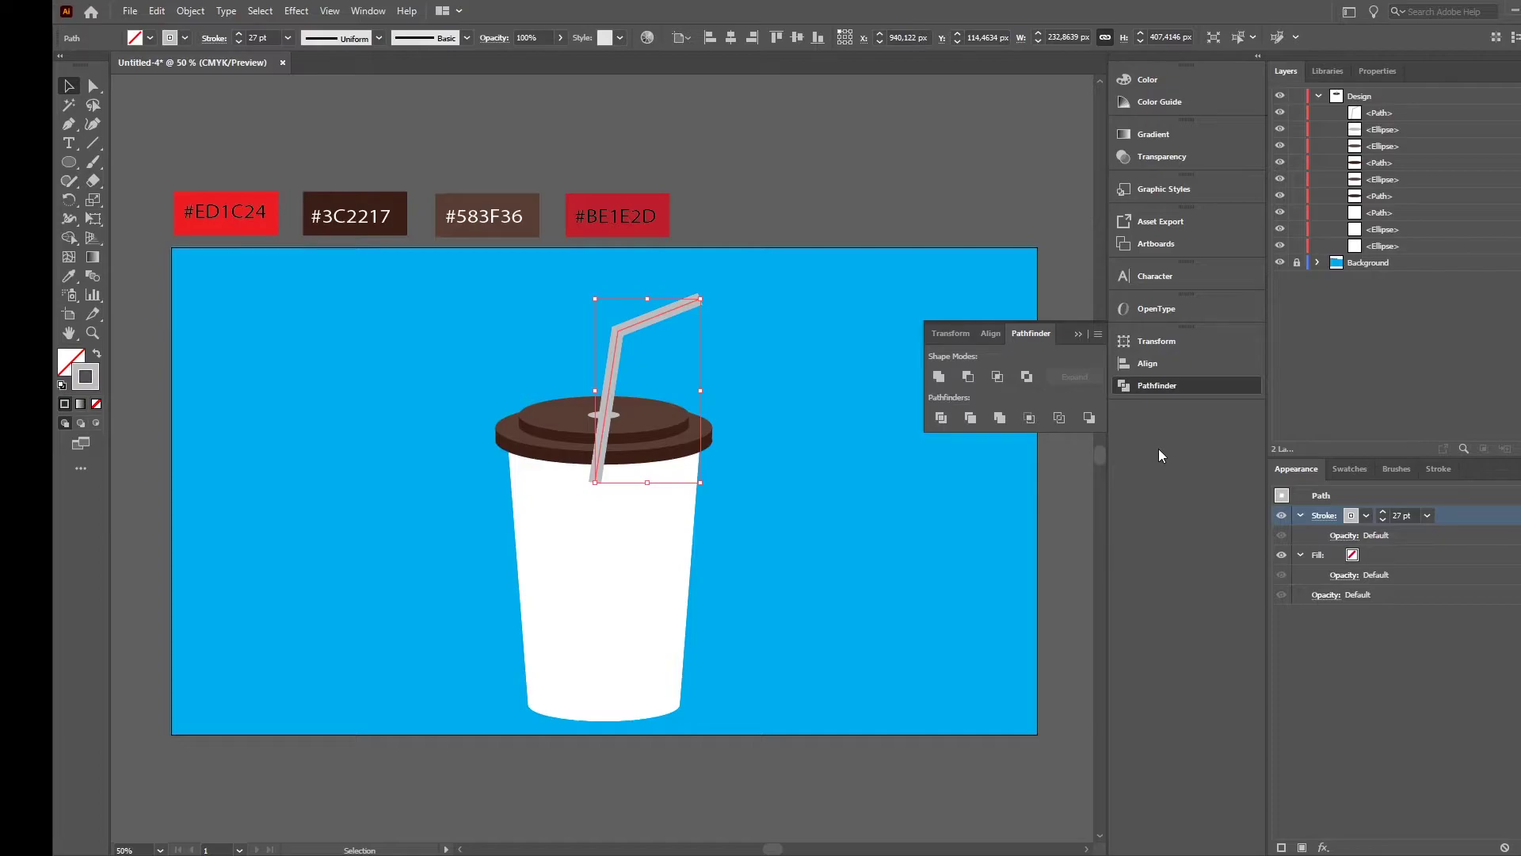
{"action": "left_click", "coordinate": [70, 276]}
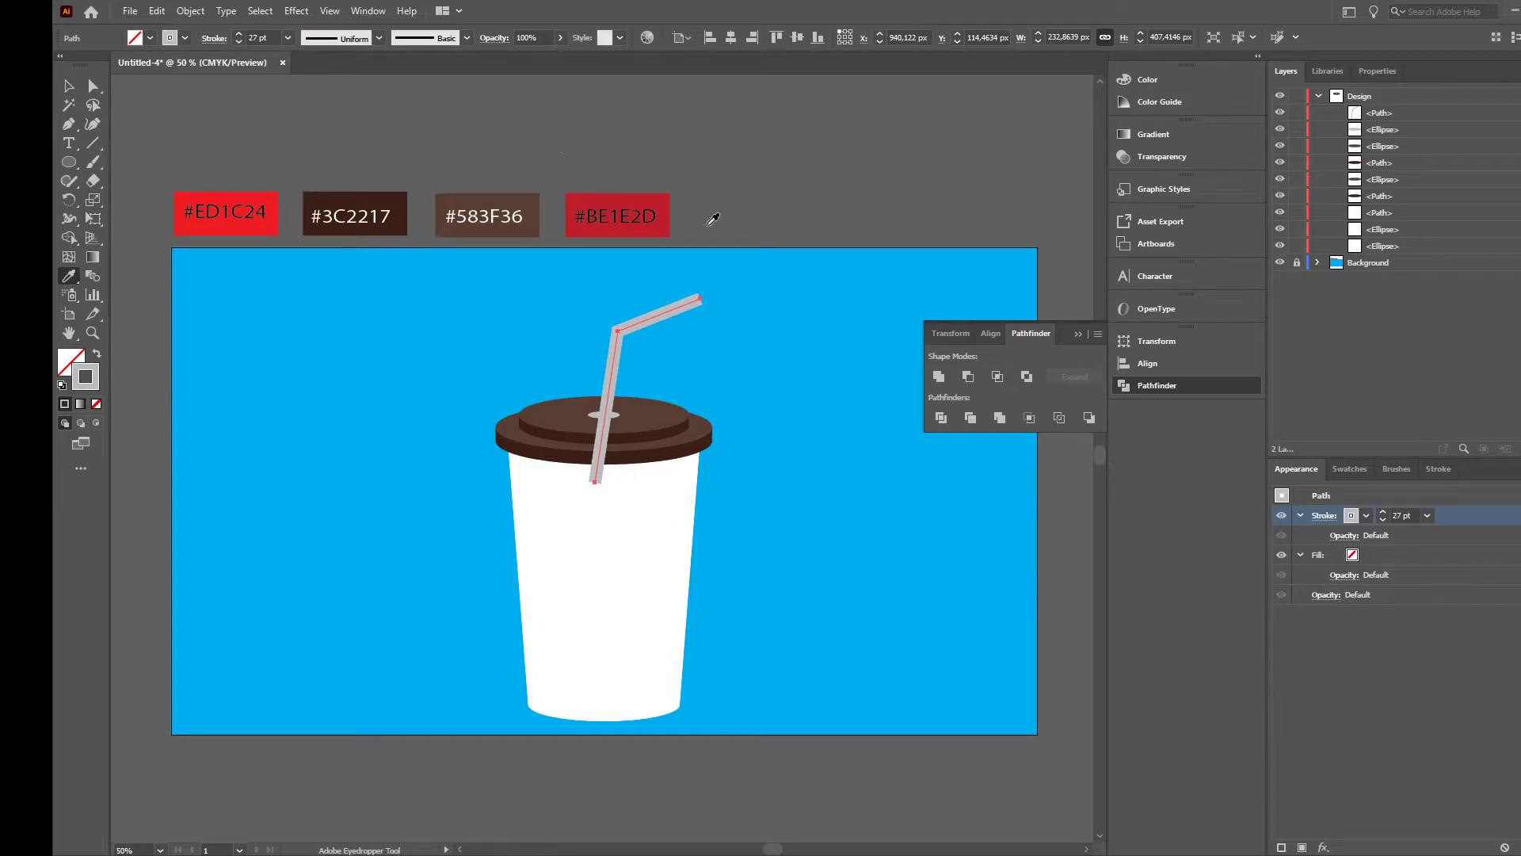
{"action": "left_click", "coordinate": [667, 198]}
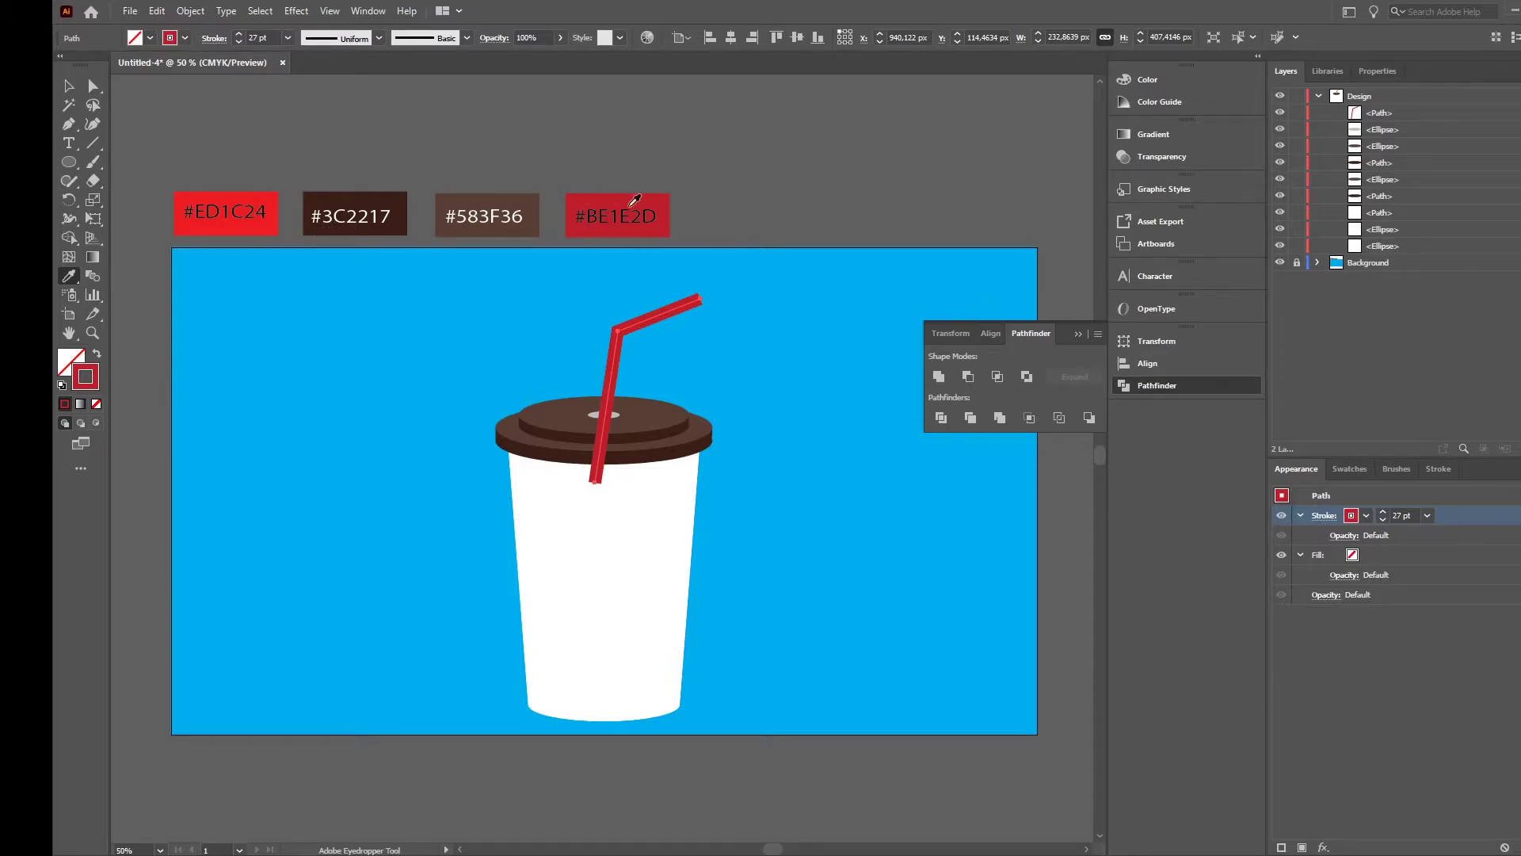
- Try the brown #583F36 from the palette on the straw, and restore its dark red #BE1E2D stroke
{"action": "left_click", "coordinate": [529, 202]}
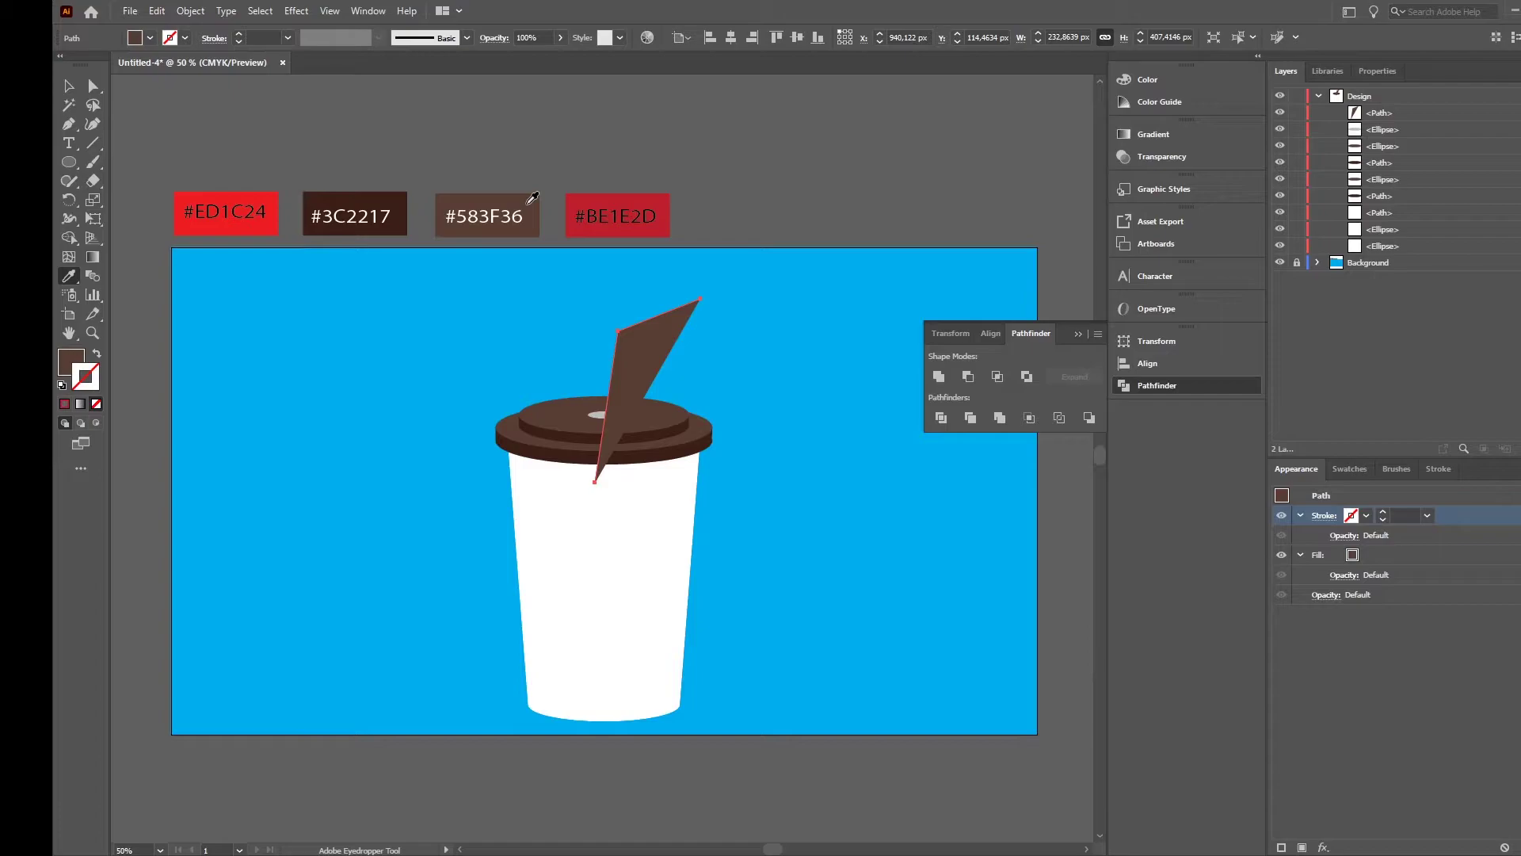
{"action": "left_click", "coordinate": [664, 194]}
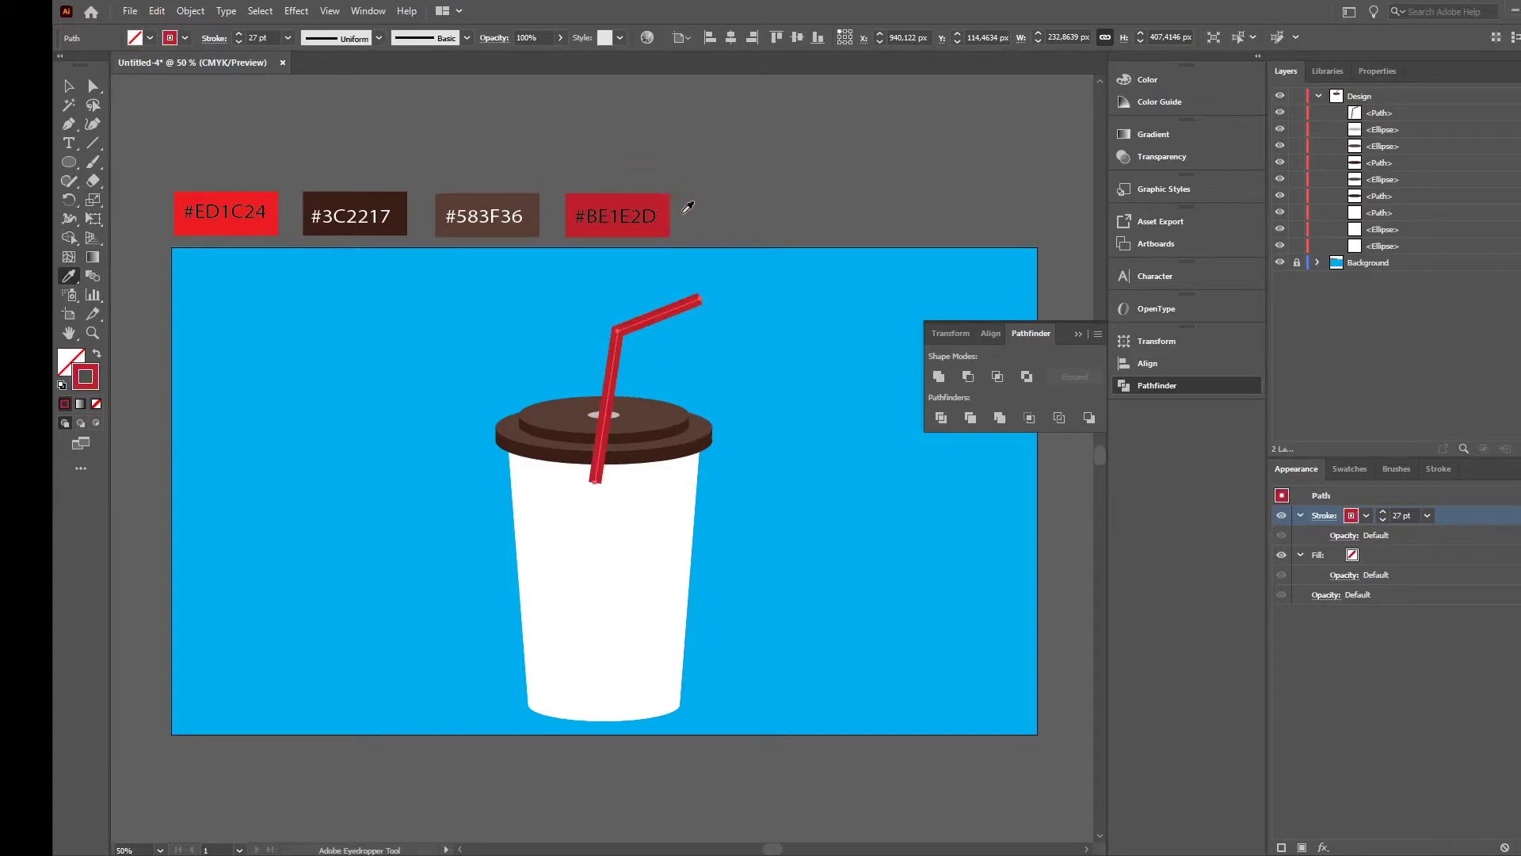
{"action": "key", "text": "v"}
{"action": "left_click", "coordinate": [417, 140]}
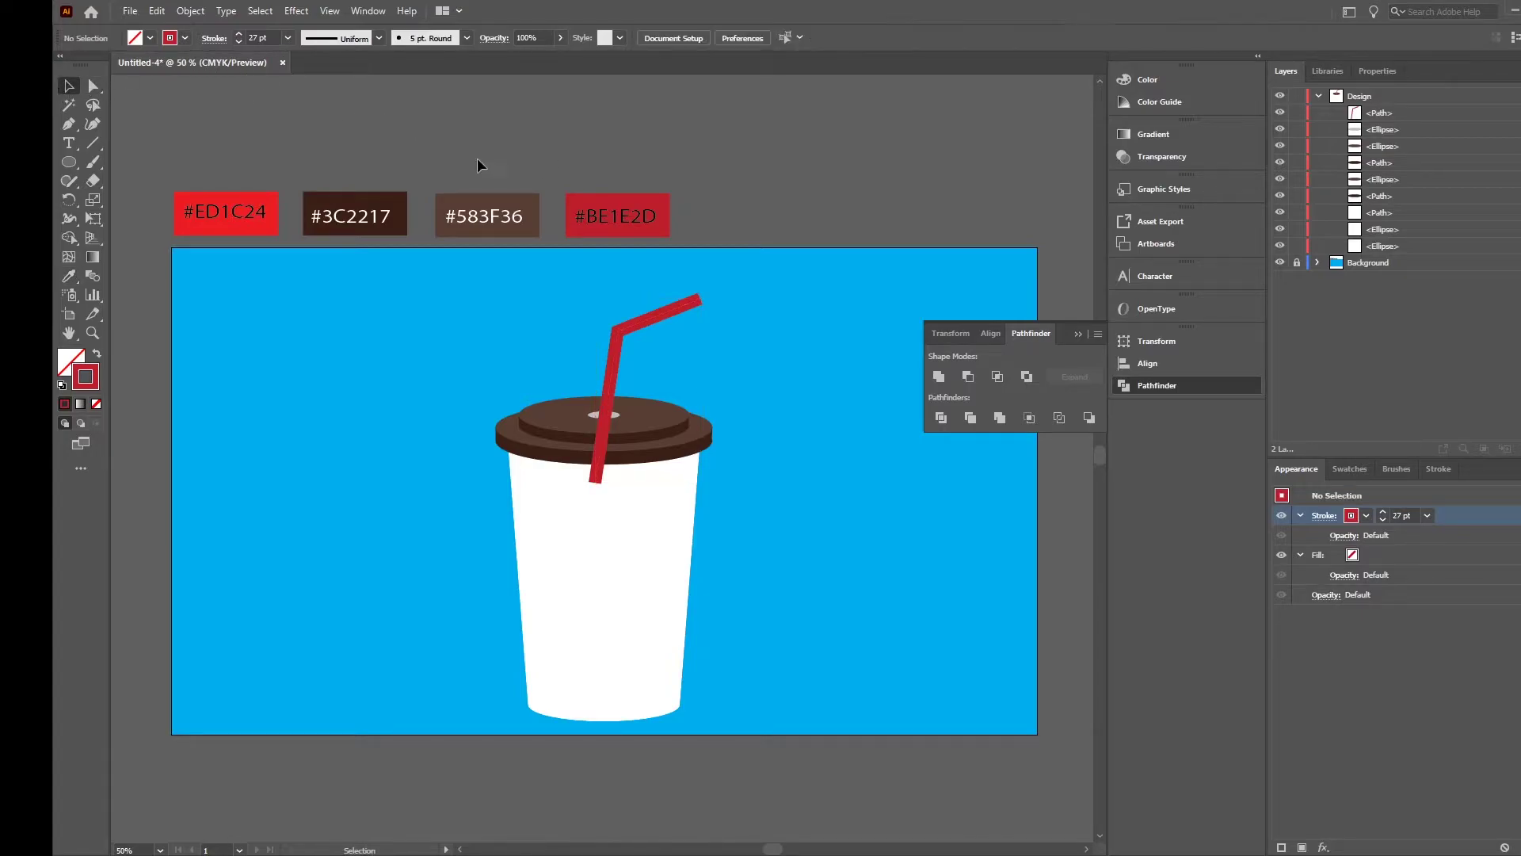
- Expand the straw path's fill and stroke into a filled shape
{"action": "left_click", "coordinate": [614, 372]}
{"action": "left_click", "coordinate": [187, 12]}
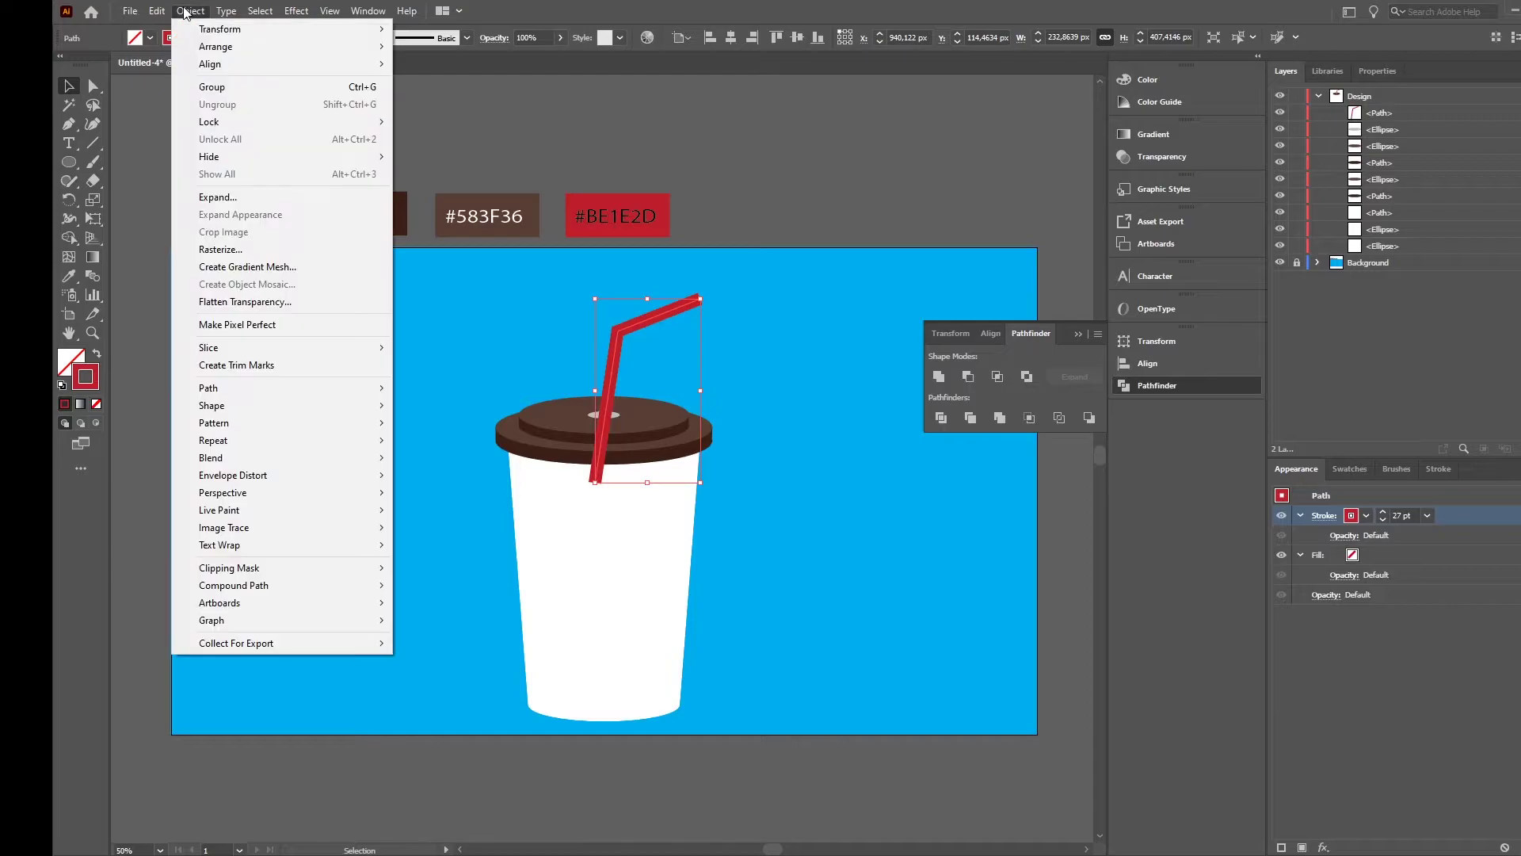
{"action": "left_click", "coordinate": [238, 197]}
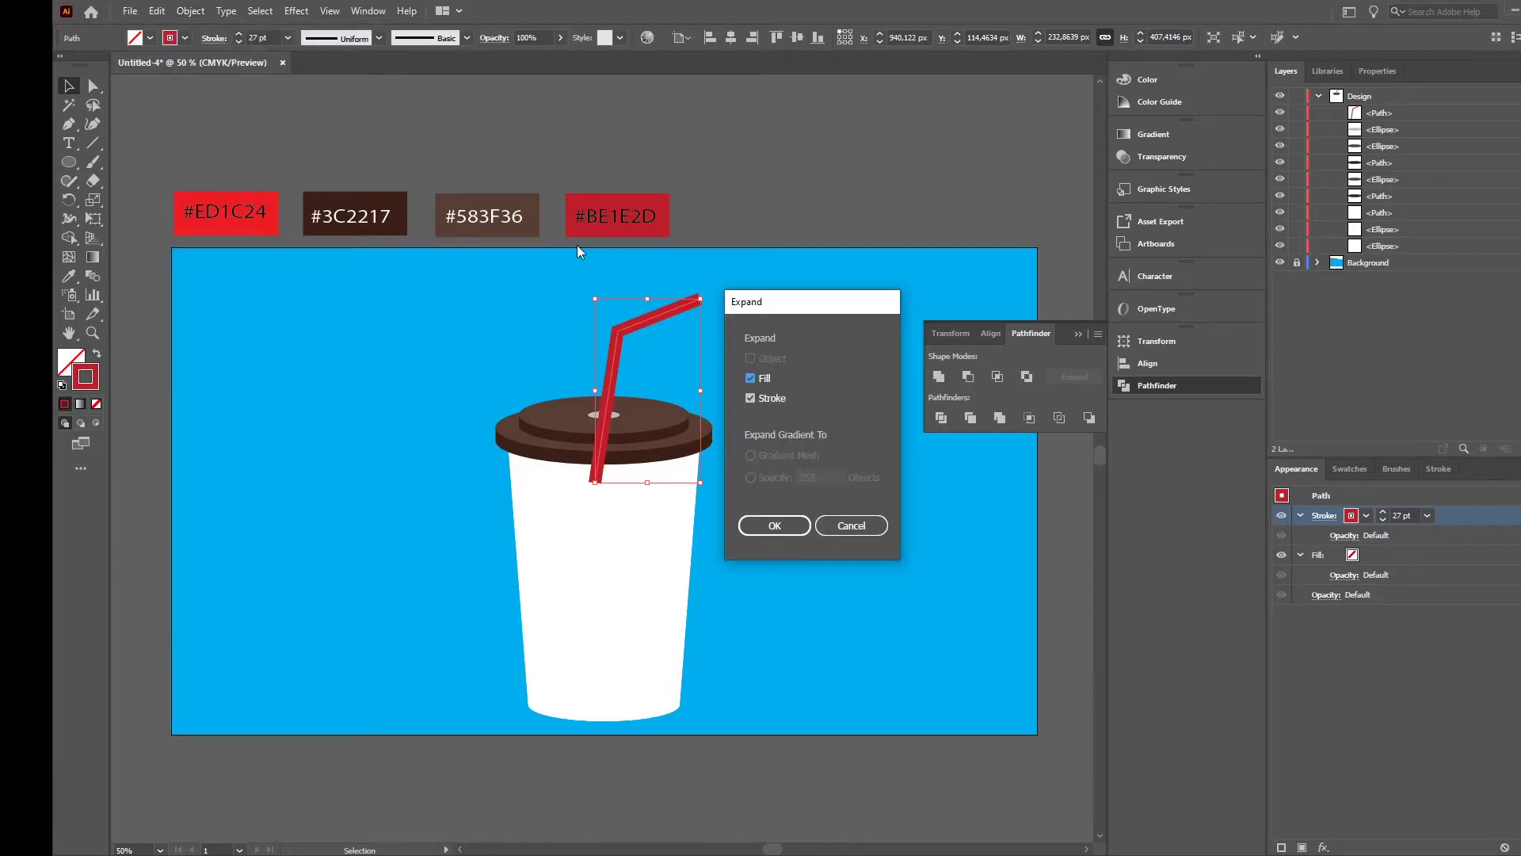
{"action": "left_click", "coordinate": [774, 525]}
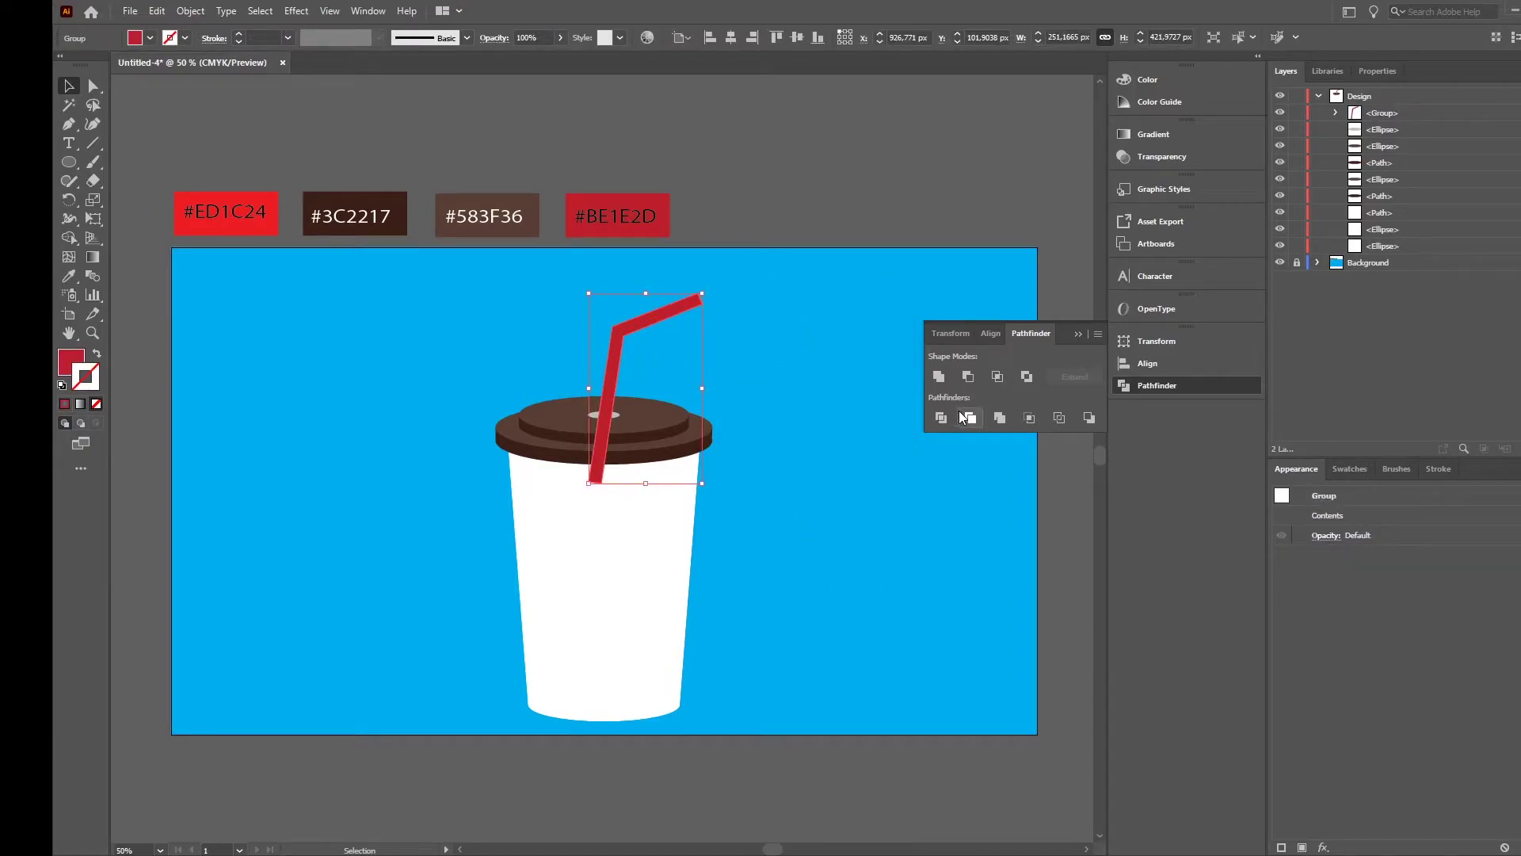
- Nudge the expanded straw about 3 px to the left so it sits centrally in the lid opening
{"action": "scroll", "coordinate": [626, 408], "scroll_direction": "up", "scroll_amount": 3}
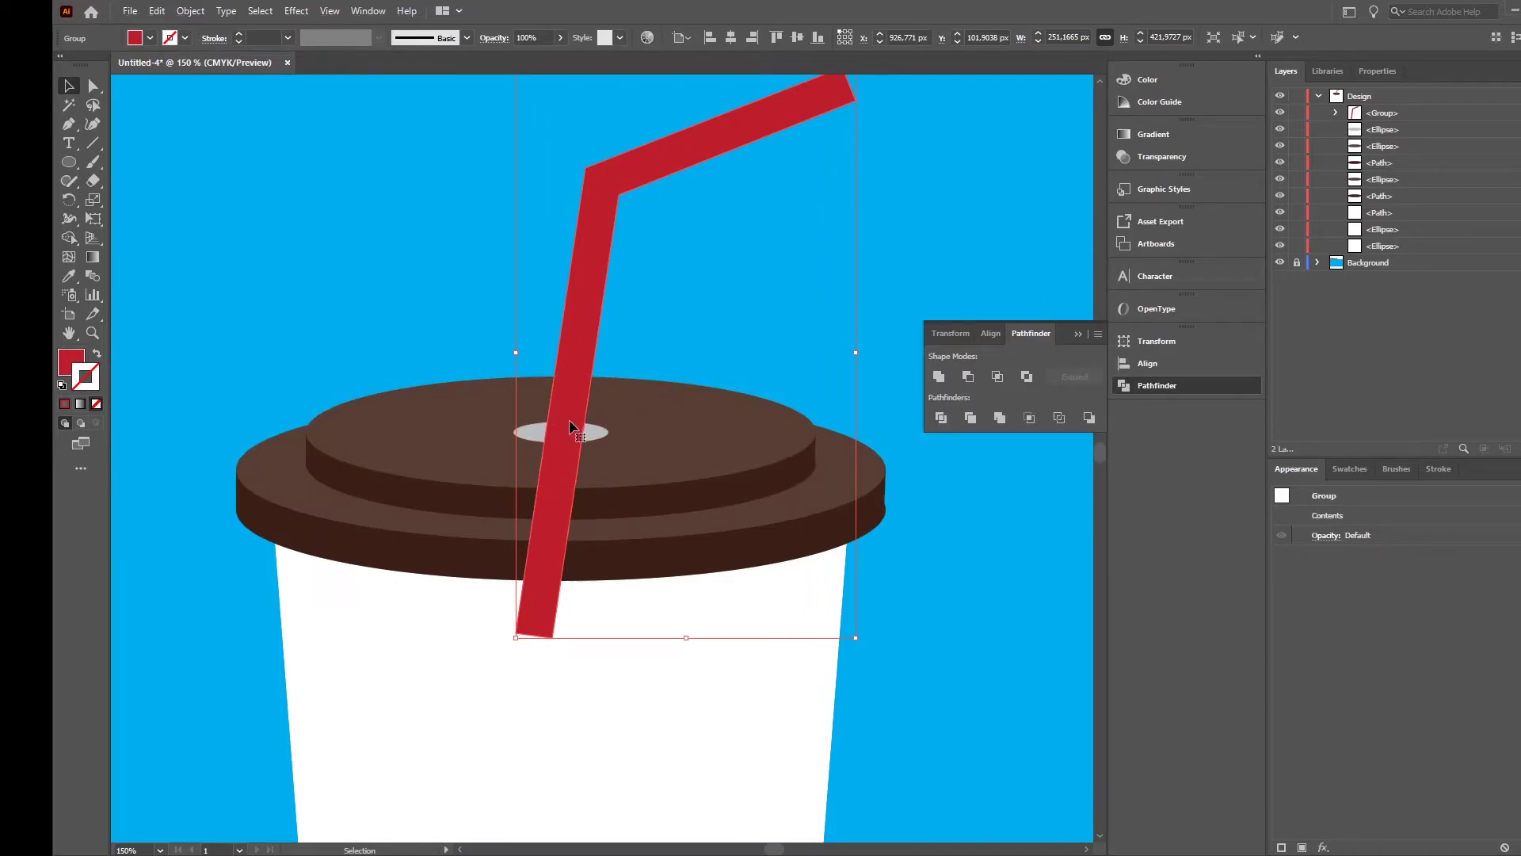
{"action": "key", "text": "Left"}
{"action": "key", "text": "Left"}
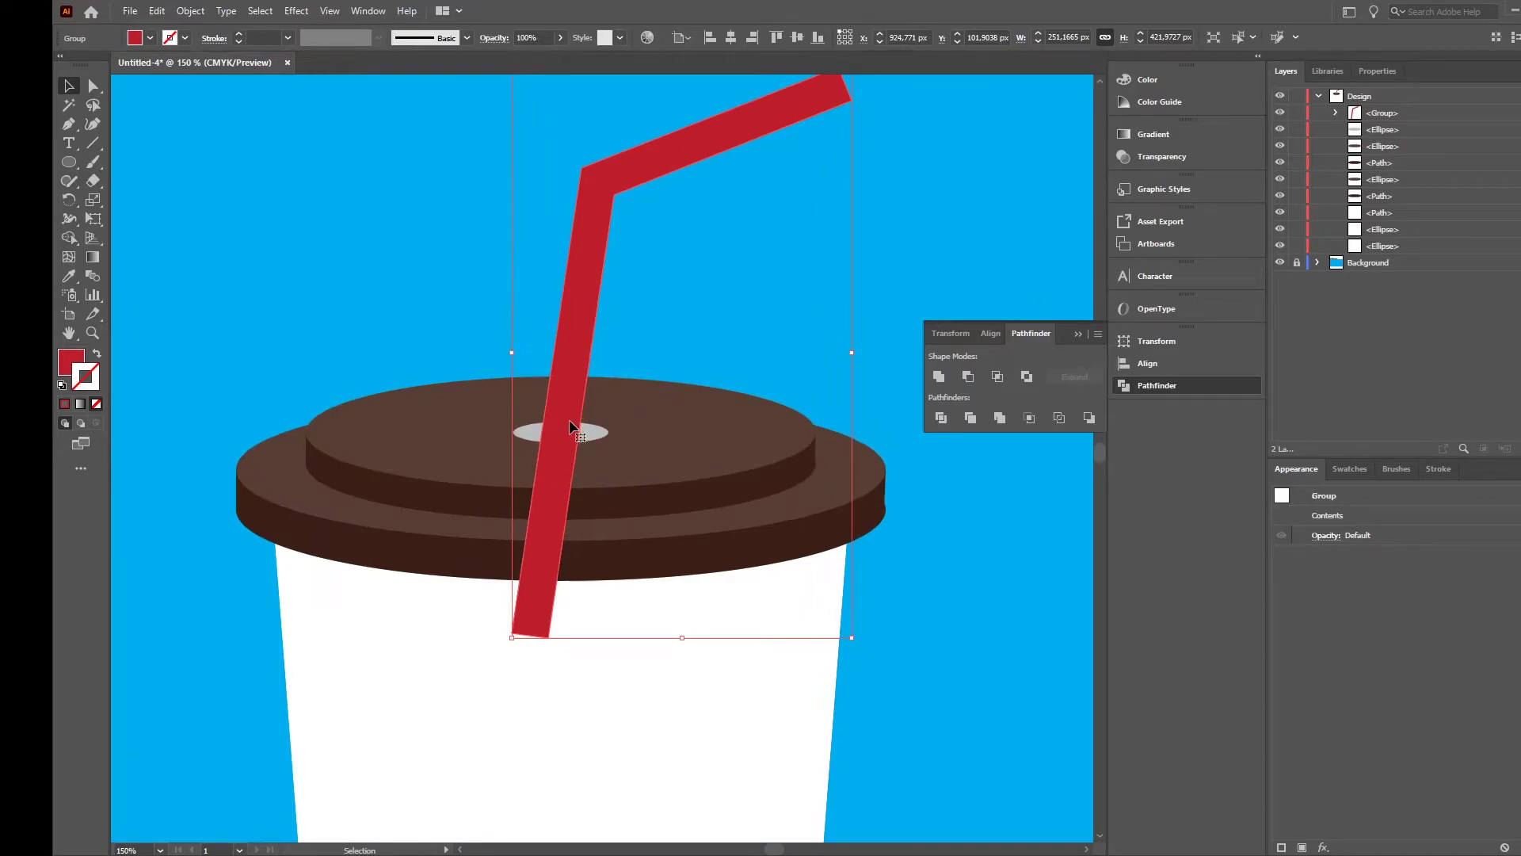
{"action": "scroll", "coordinate": [568, 426], "scroll_direction": "up", "scroll_amount": 1}
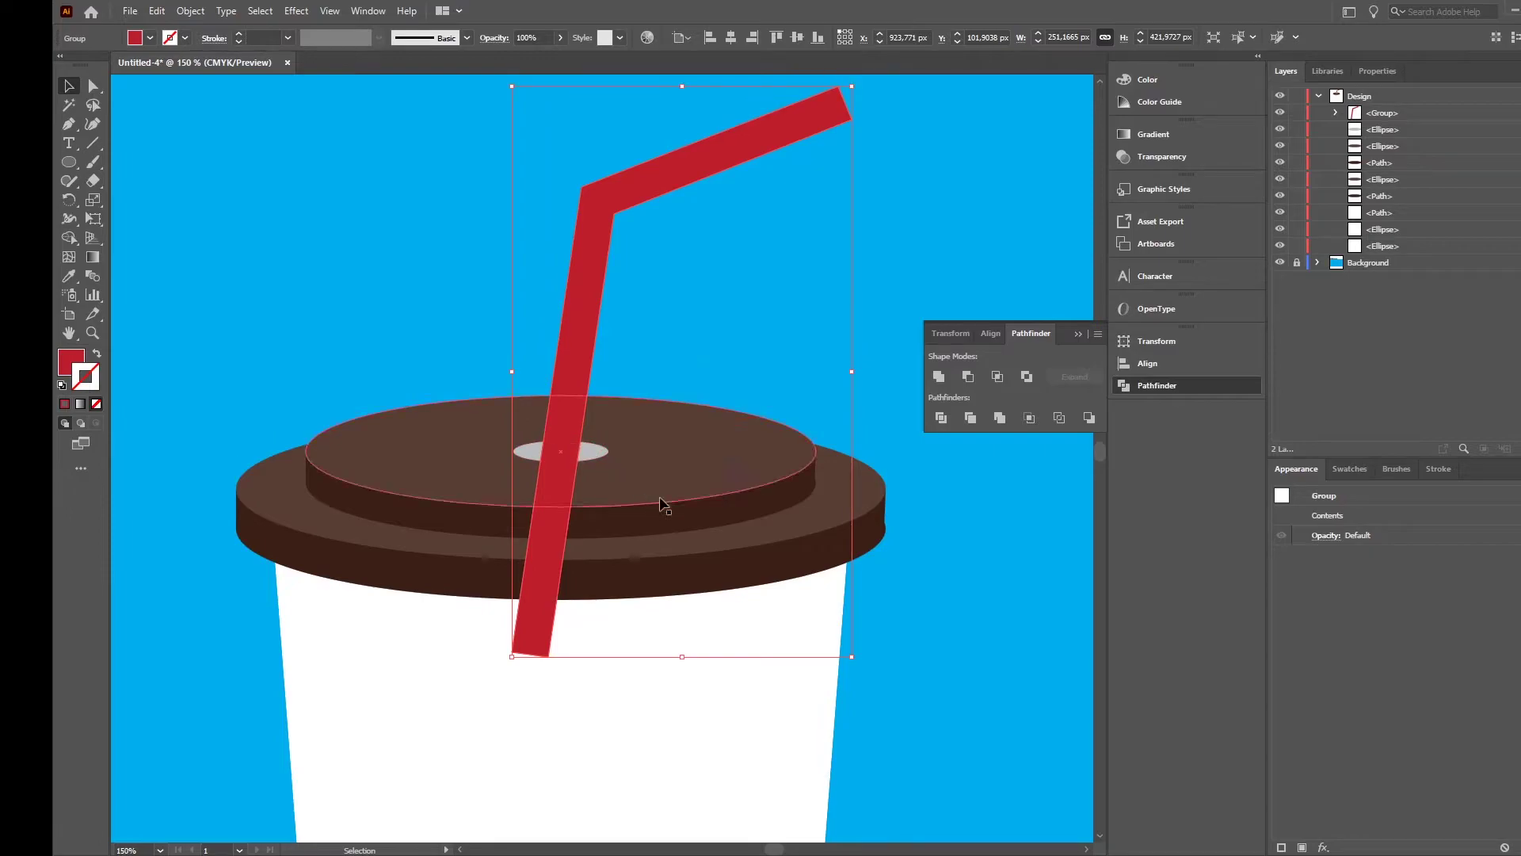
{"action": "left_click", "coordinate": [891, 273]}
- Remove the part of the straw below the lid's gray opening with the Shape Builder
{"action": "left_click", "coordinate": [595, 455]}
{"action": "left_click", "coordinate": [571, 386], "text": "shift"}
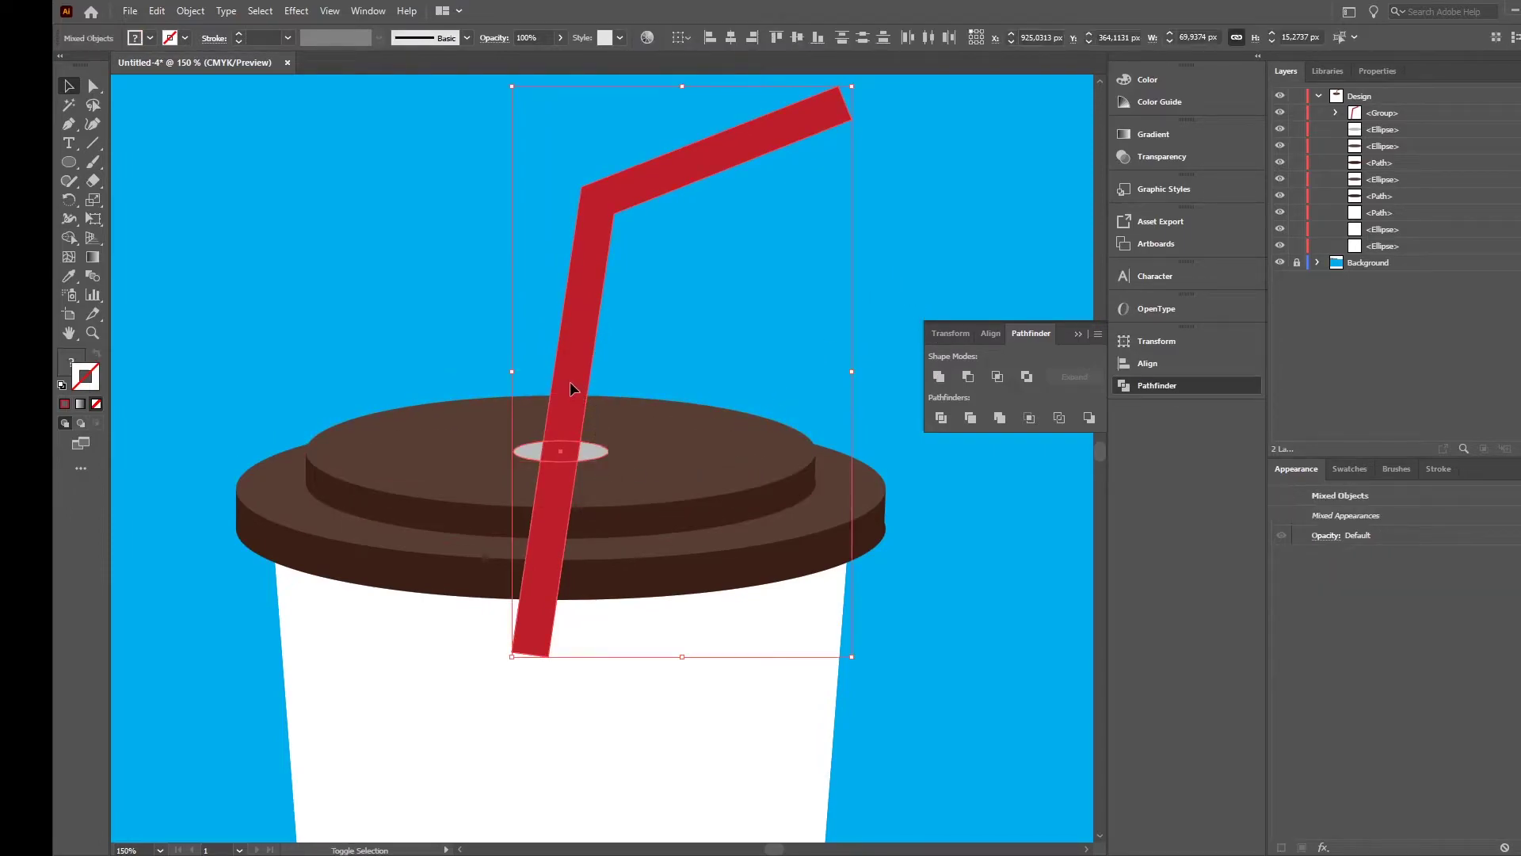
{"action": "left_click", "coordinate": [70, 239]}
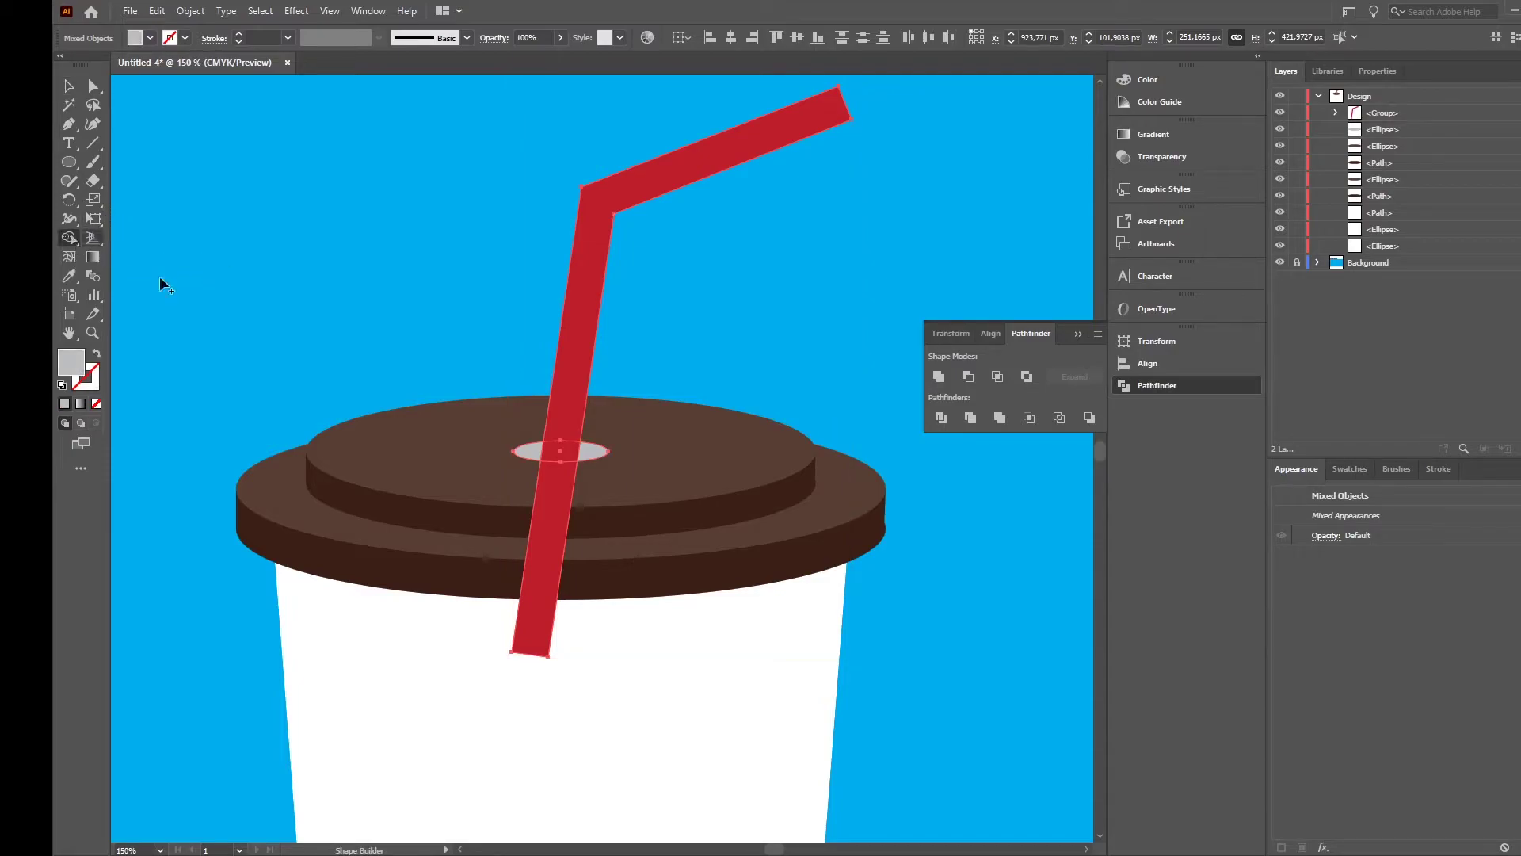
{"action": "left_click", "coordinate": [560, 507], "text": "alt"}
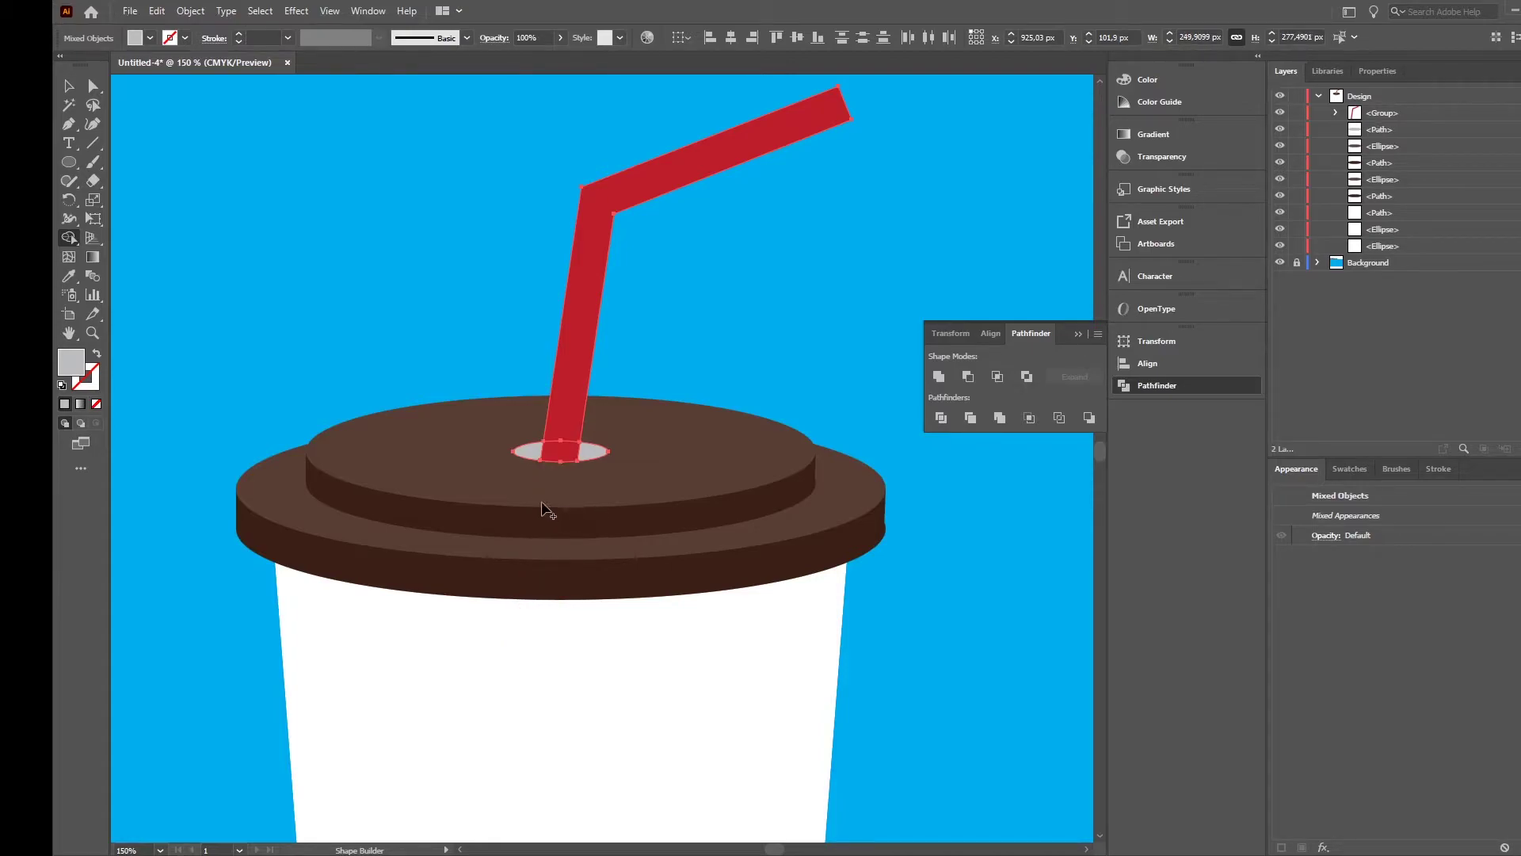
{"action": "left_click", "coordinate": [68, 84]}
{"action": "left_click", "coordinate": [147, 114]}
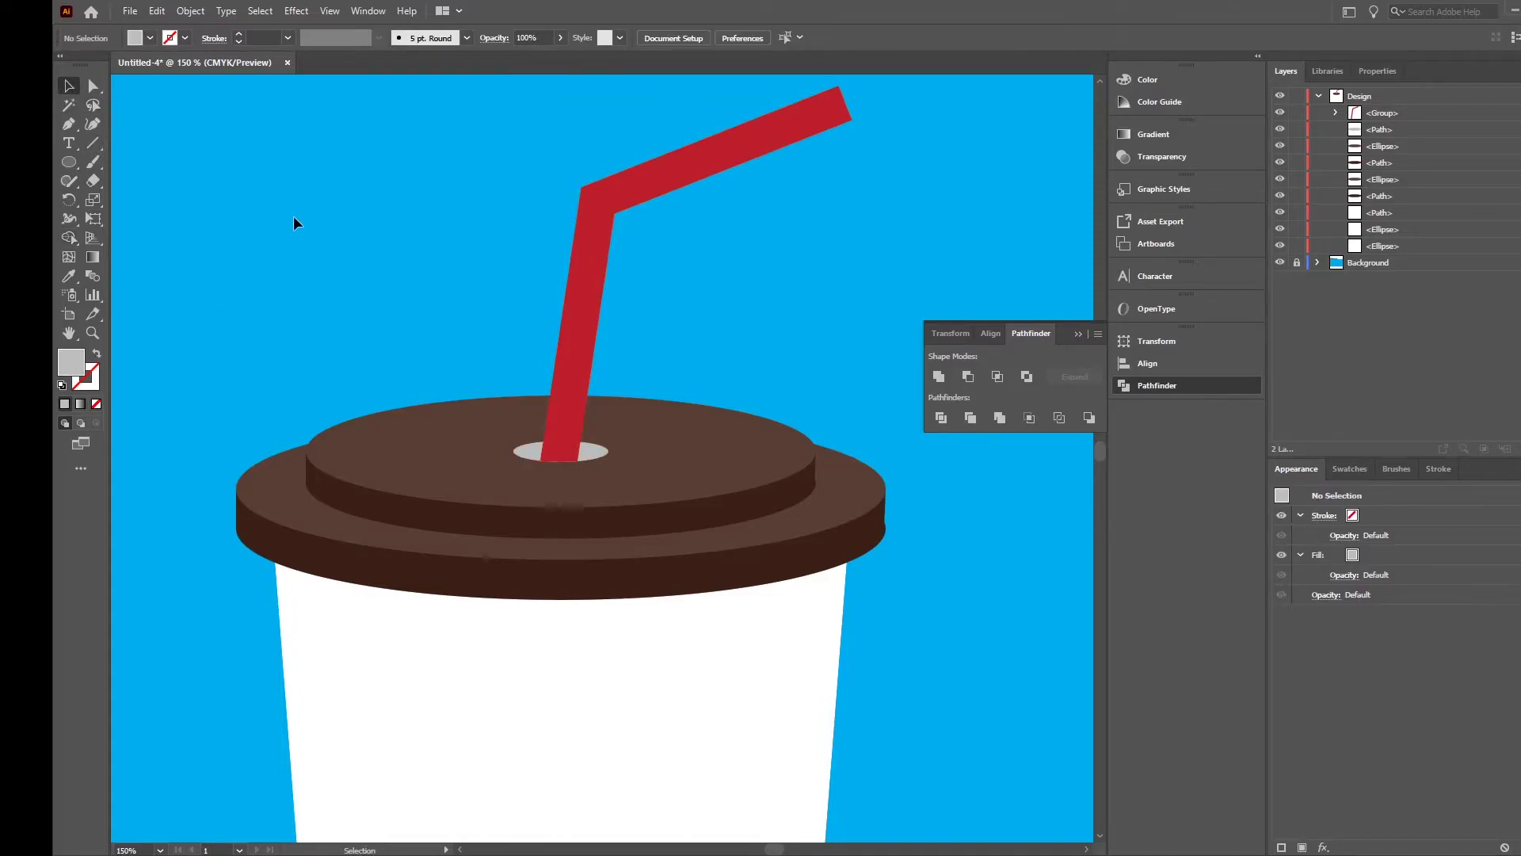
- Collapse the floating Pathfinder options and deselect the straw
{"action": "scroll", "coordinate": [464, 379], "scroll_direction": "down", "scroll_amount": 2}
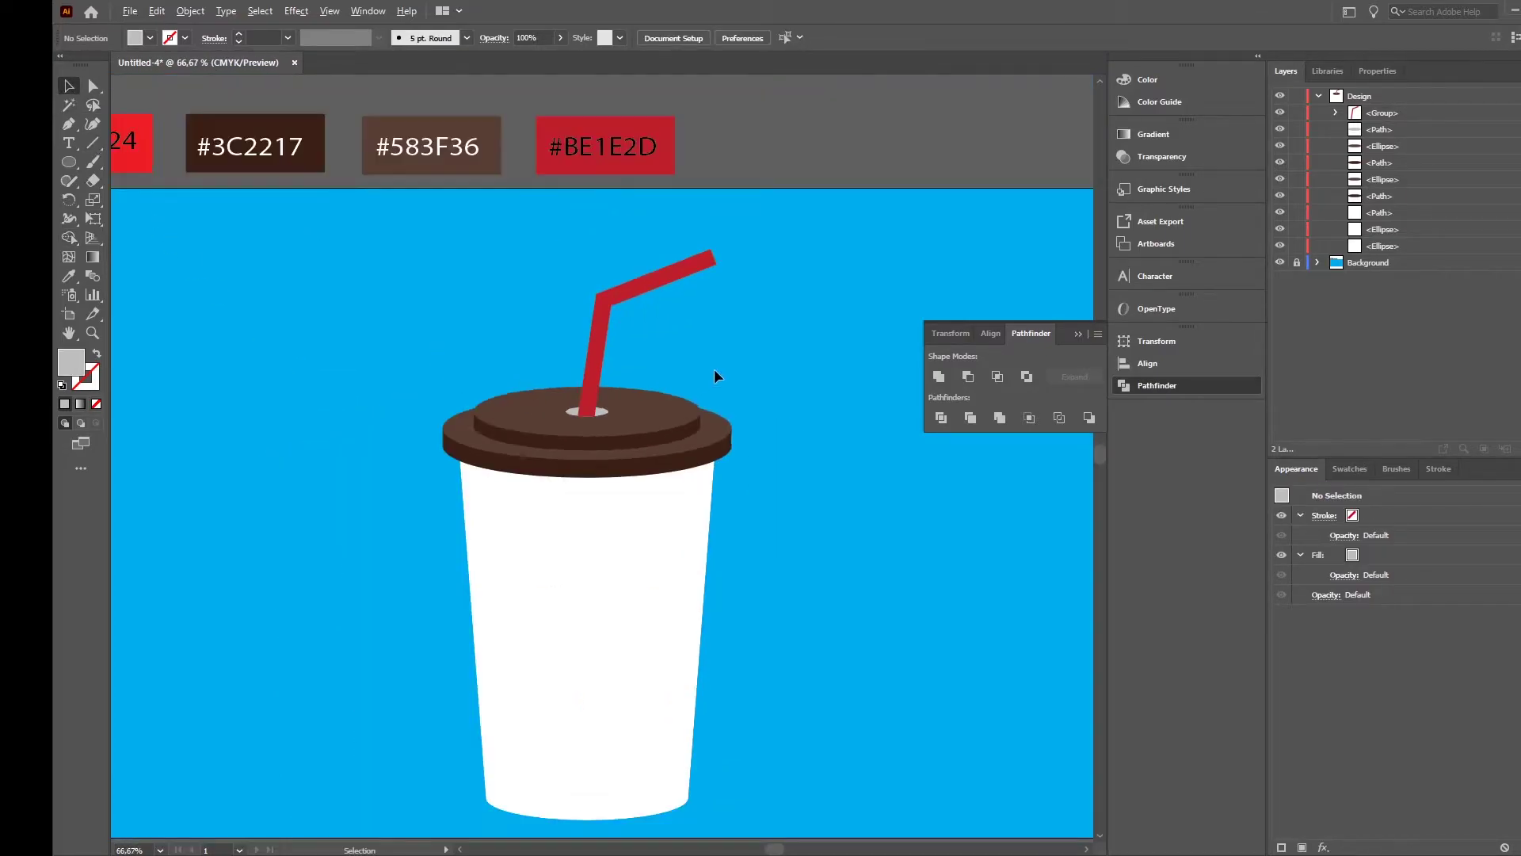
{"action": "scroll", "coordinate": [805, 317], "scroll_direction": "up", "scroll_amount": 1}
{"action": "left_click", "coordinate": [490, 398]}
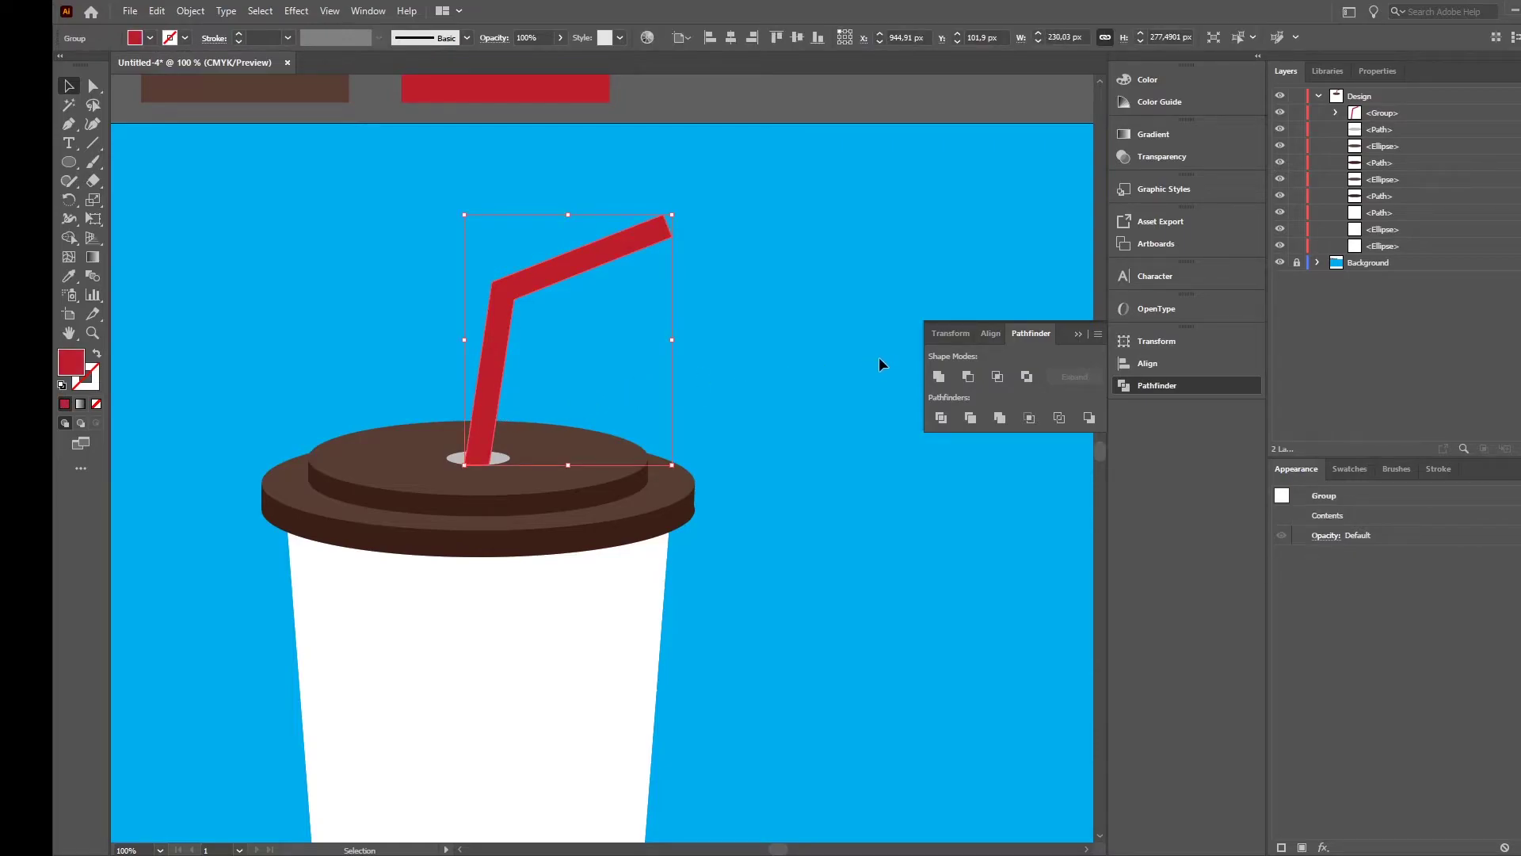
{"action": "scroll", "coordinate": [745, 377], "scroll_direction": "down", "scroll_amount": 2}
{"action": "scroll", "coordinate": [745, 382], "scroll_direction": "down", "scroll_amount": 3}
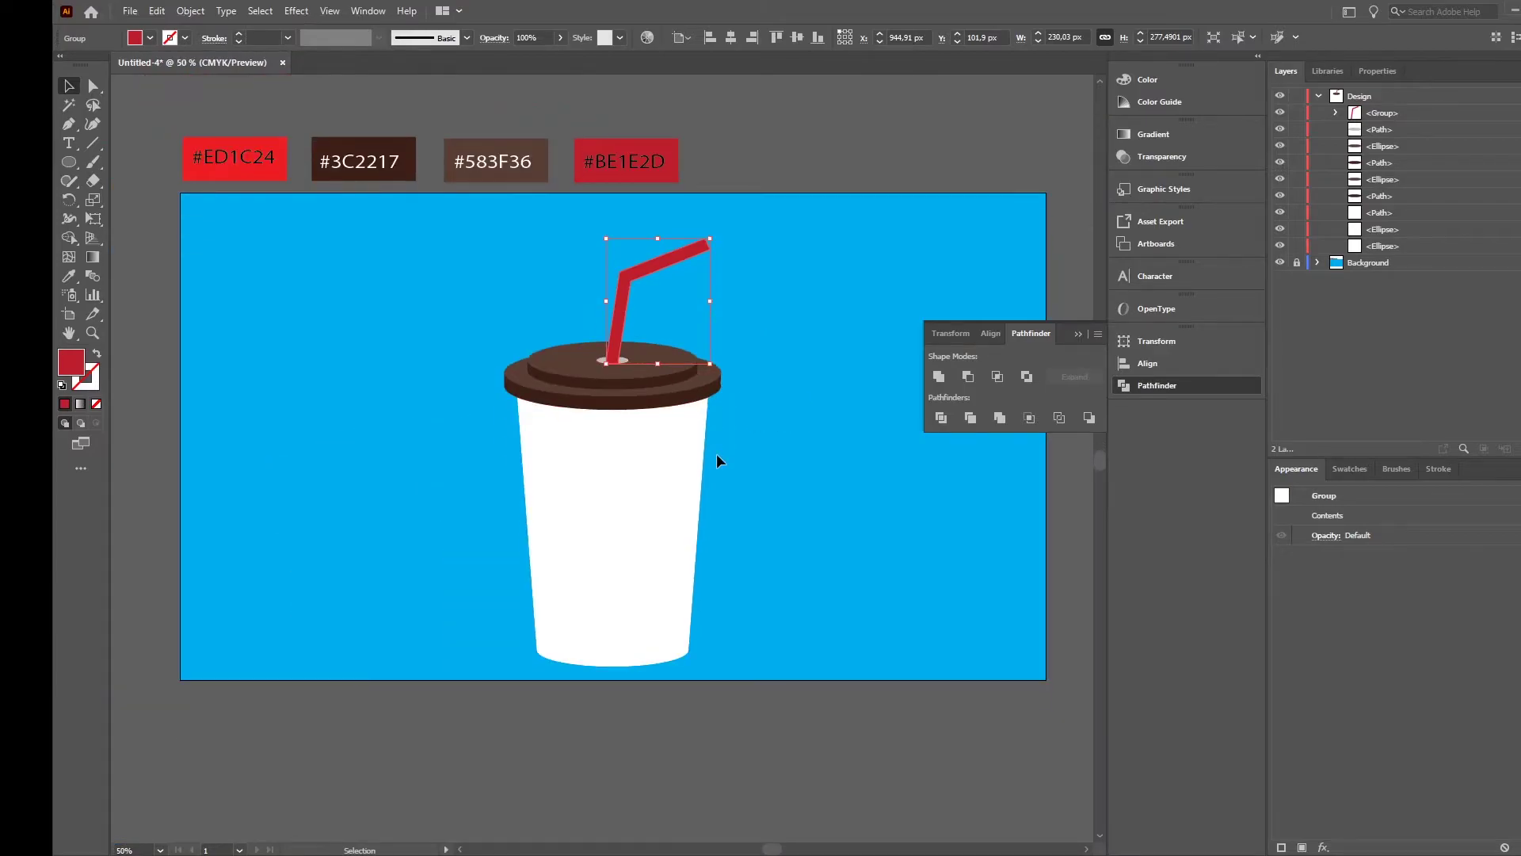
{"action": "left_click", "coordinate": [1079, 336]}
{"action": "left_click", "coordinate": [807, 378]}
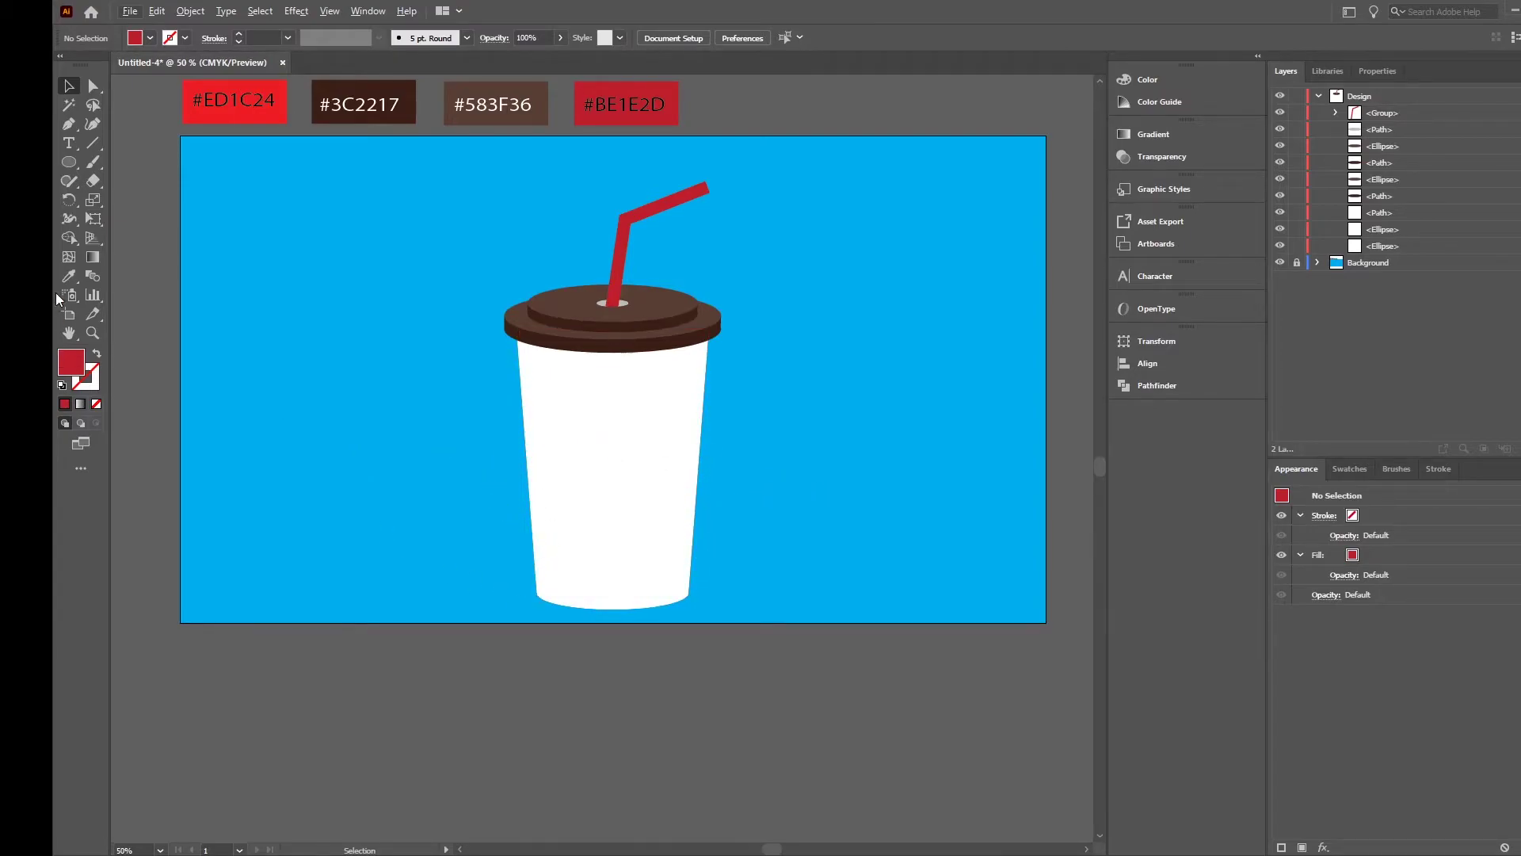
- Draw a circle about 200 px across beside the cup, and swap its dark red fill to the stroke
{"action": "left_click", "coordinate": [69, 161]}
{"action": "left_click_drag", "start_coordinate": [72, 163], "coordinate": [143, 201]}
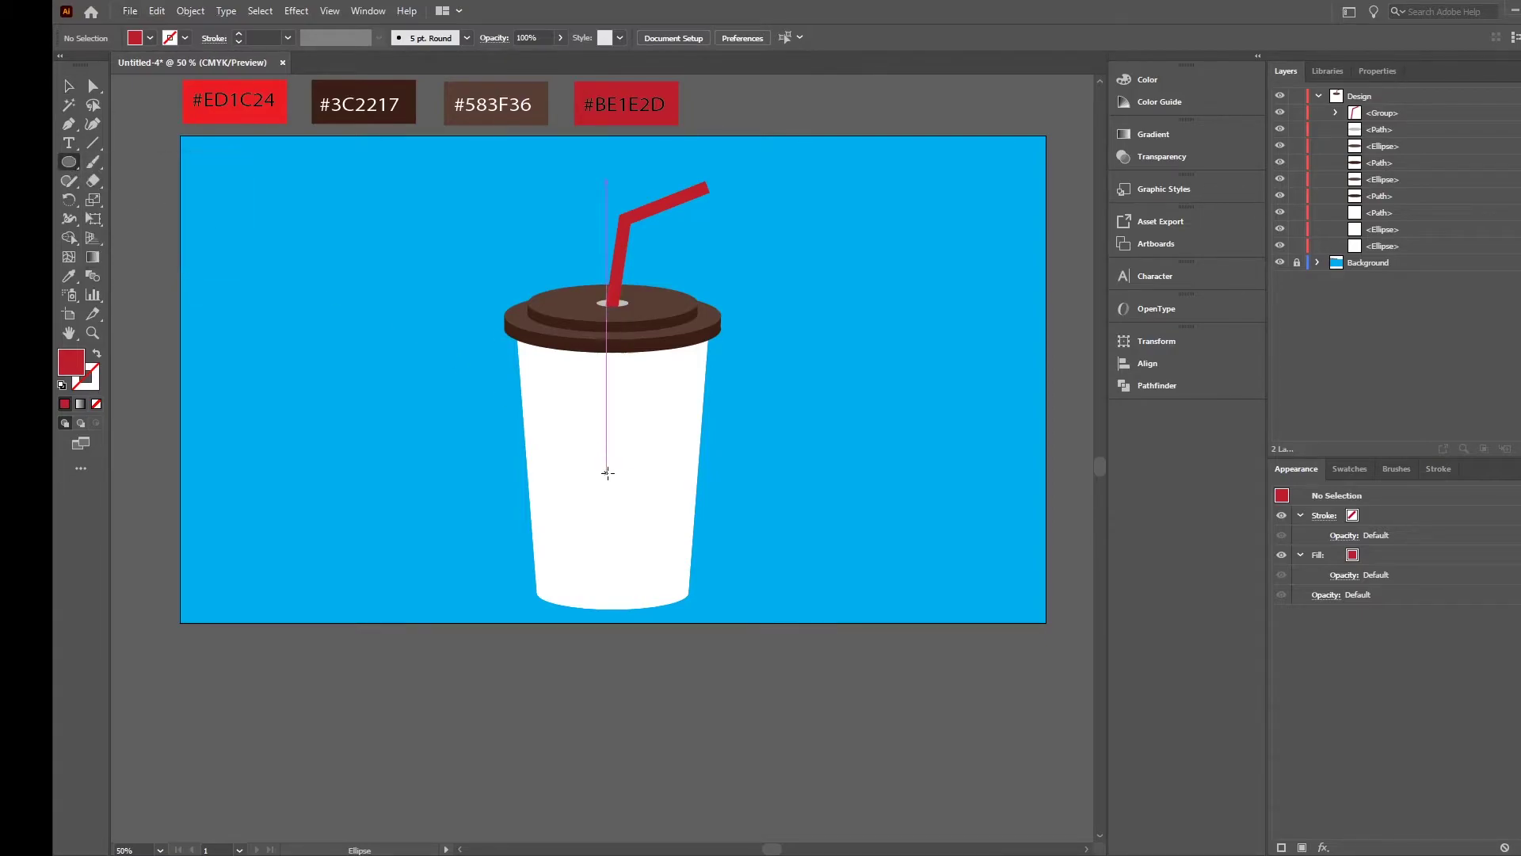
{"action": "left_click_drag", "start_coordinate": [751, 432], "coordinate": [842, 522]}
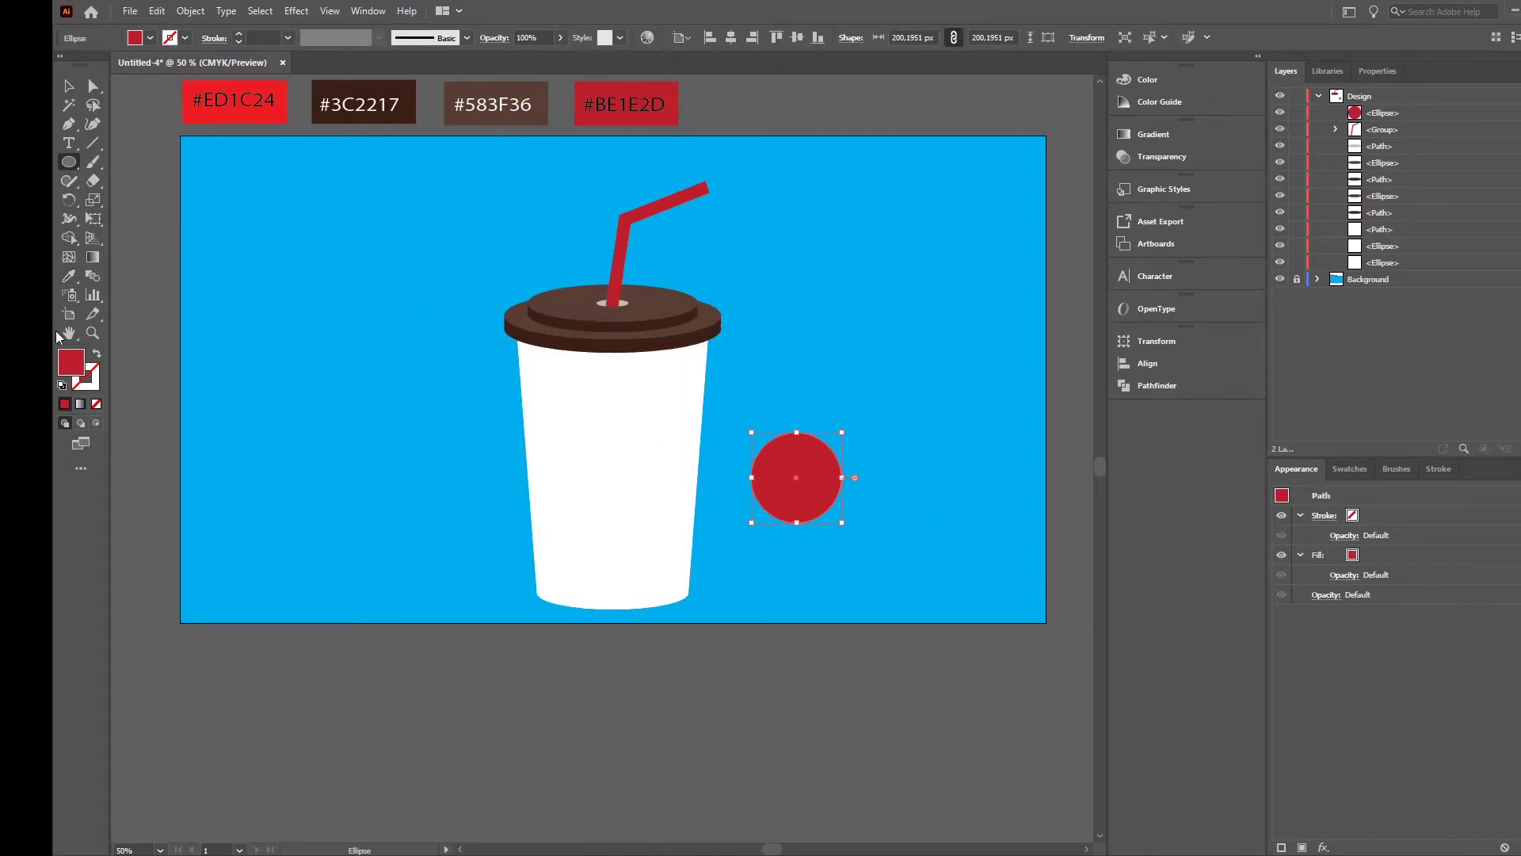
{"action": "left_click", "coordinate": [97, 354]}
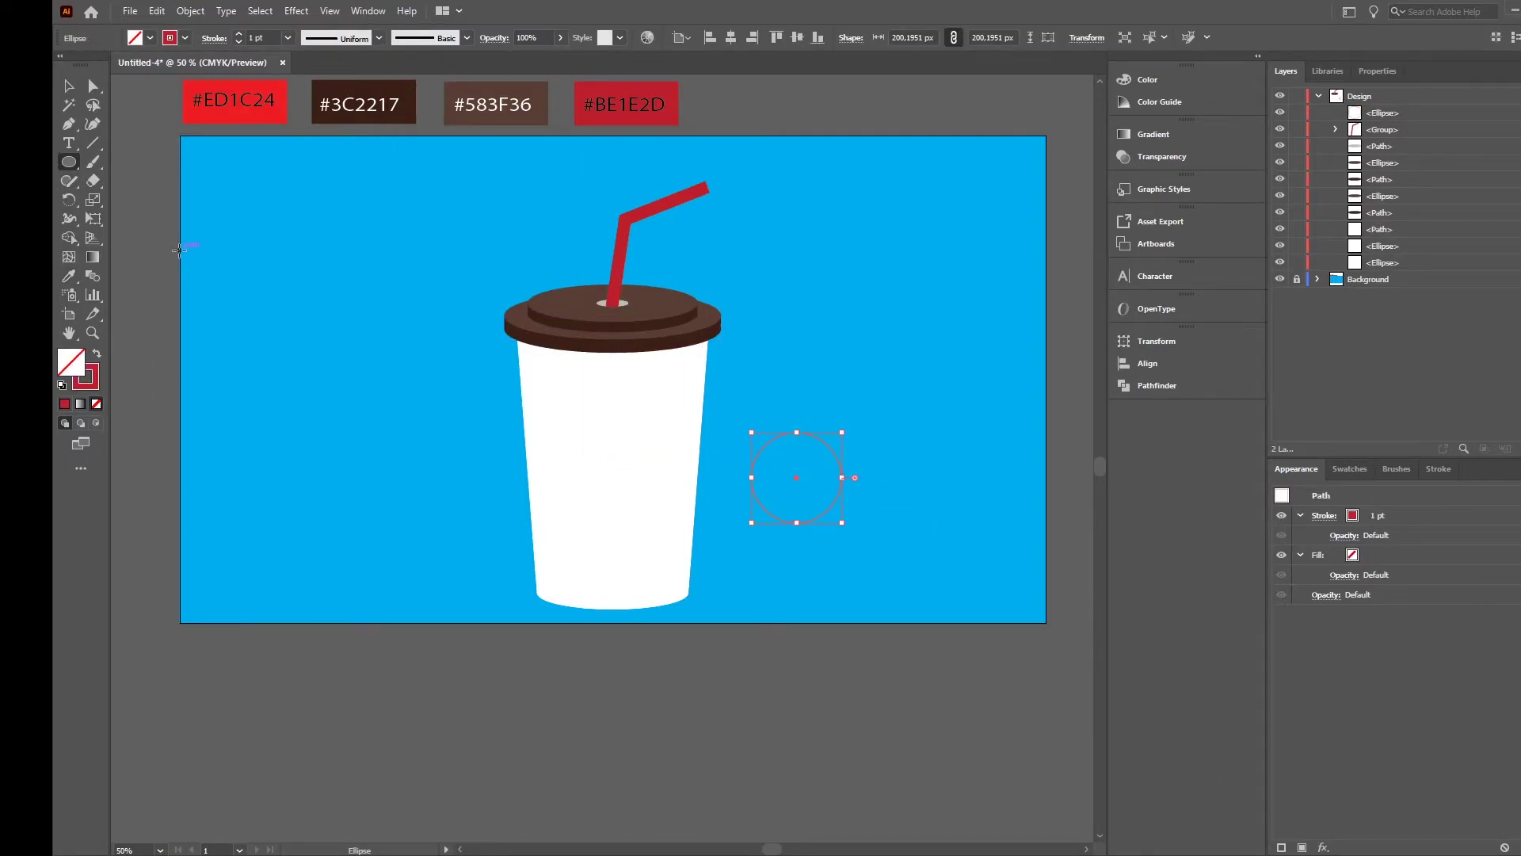
- Move the circle onto the middle of the cup body and set its stroke weight to 19 pt
{"action": "key", "text": "v"}
{"action": "left_click_drag", "start_coordinate": [821, 442], "coordinate": [637, 432]}
{"action": "left_click", "coordinate": [1383, 516]}
{"action": "left_click", "coordinate": [1383, 512]}
{"action": "left_click", "coordinate": [1384, 512]}
{"action": "left_click", "coordinate": [1383, 512]}
{"action": "left_click", "coordinate": [1384, 512]}
{"action": "left_click", "coordinate": [1384, 512]}
{"action": "left_click", "coordinate": [1384, 512]}
{"action": "left_click", "coordinate": [1383, 511]}
{"action": "left_click", "coordinate": [1383, 512]}
{"action": "left_click", "coordinate": [1384, 512]}
{"action": "left_click", "coordinate": [1384, 512]}
{"action": "left_click", "coordinate": [1383, 512]}
{"action": "left_click", "coordinate": [1384, 512]}
{"action": "left_click", "coordinate": [1383, 512]}
{"action": "left_click", "coordinate": [1383, 512]}
{"action": "left_click", "coordinate": [876, 403]}
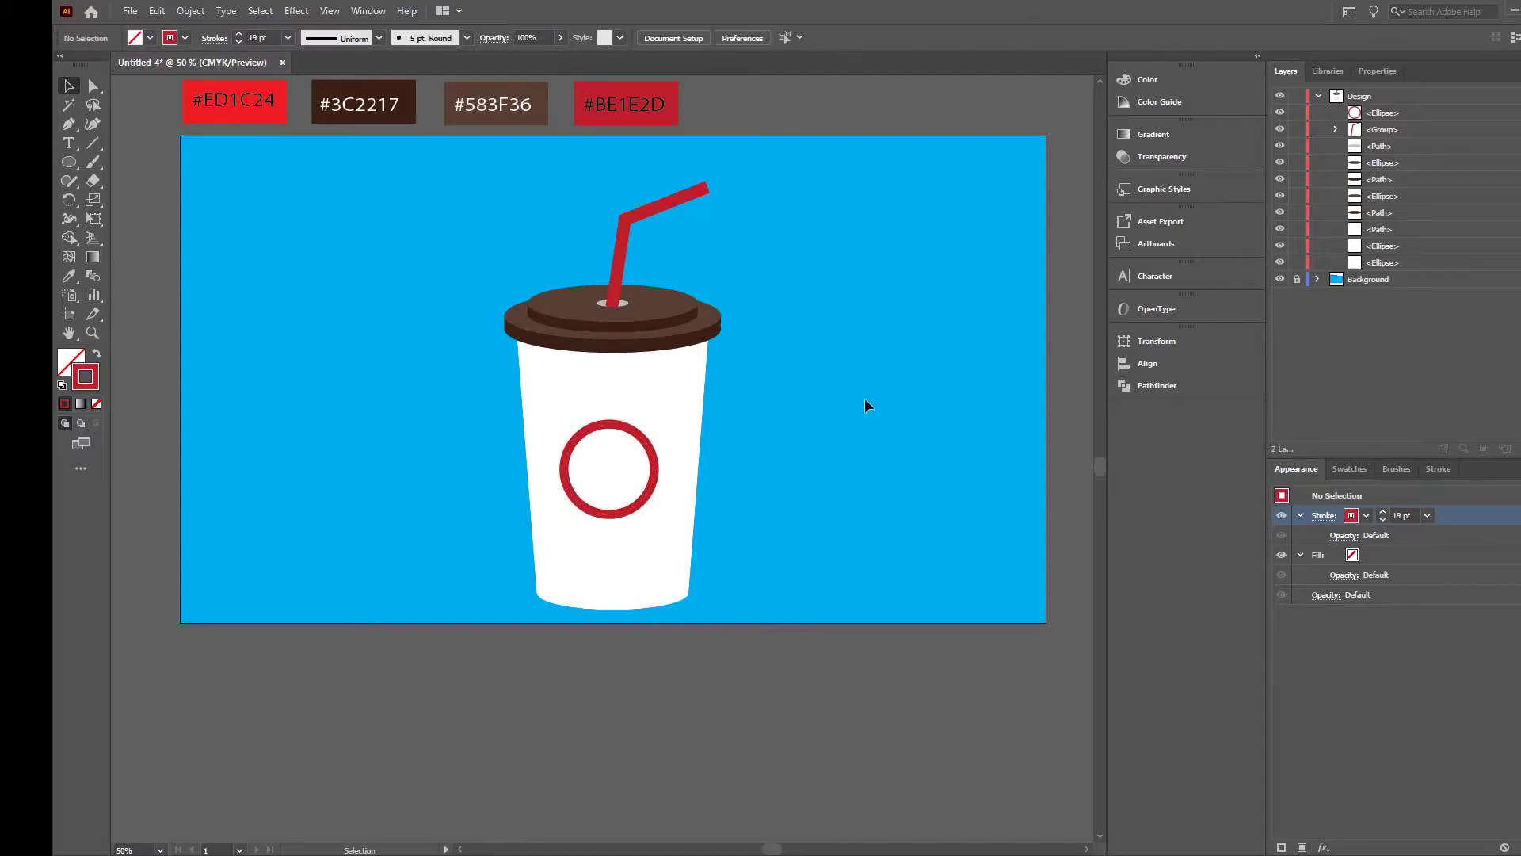
- Draw a five-pointed star about 138 by 131 px beside the cup, and swap its dark red stroke to the fill
{"action": "left_click", "coordinate": [655, 474]}
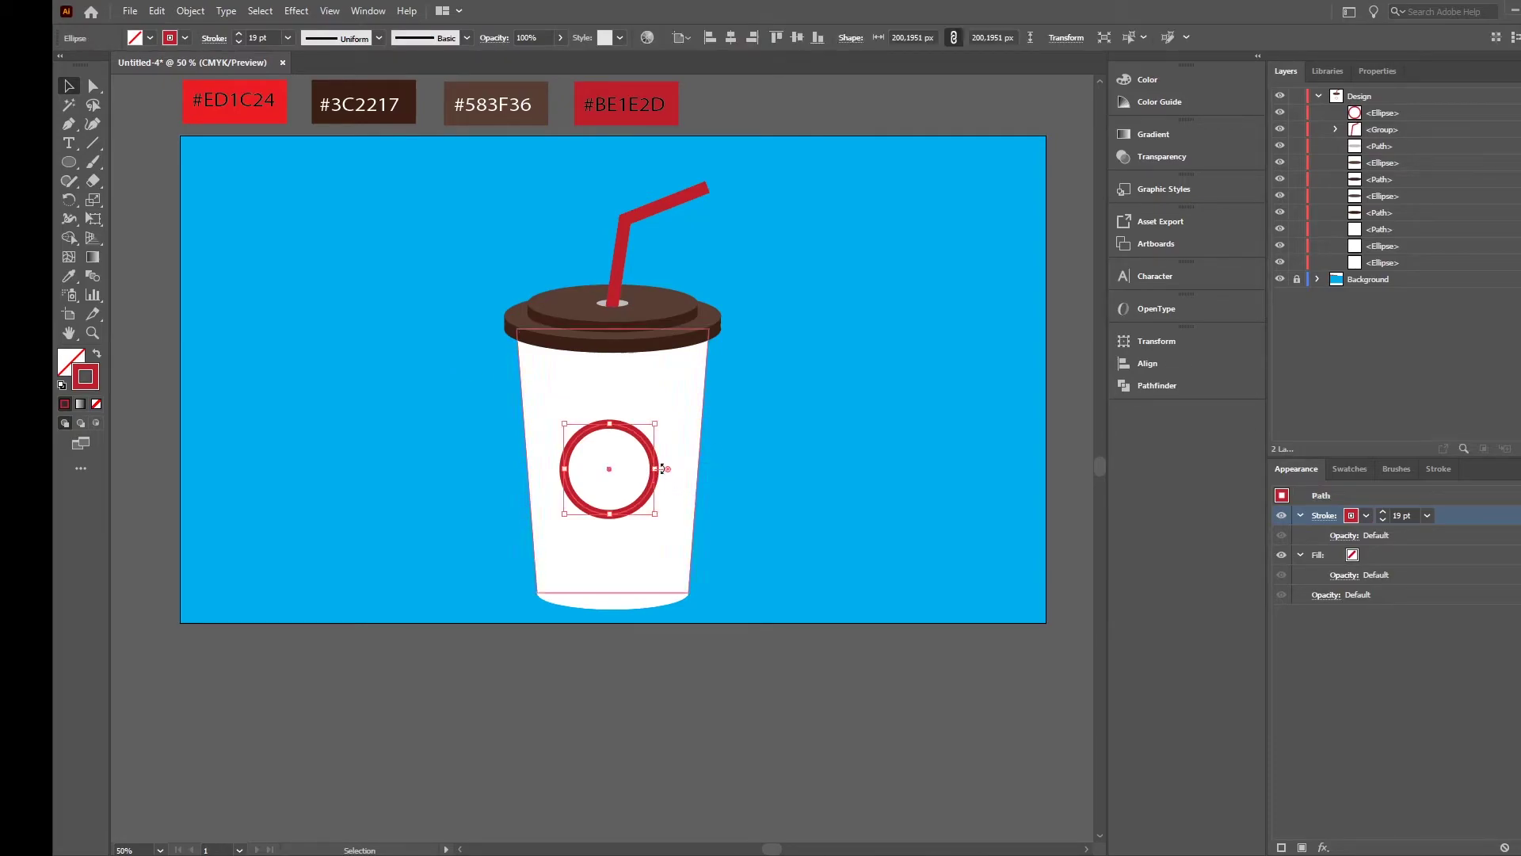
{"action": "left_click", "coordinate": [73, 164]}
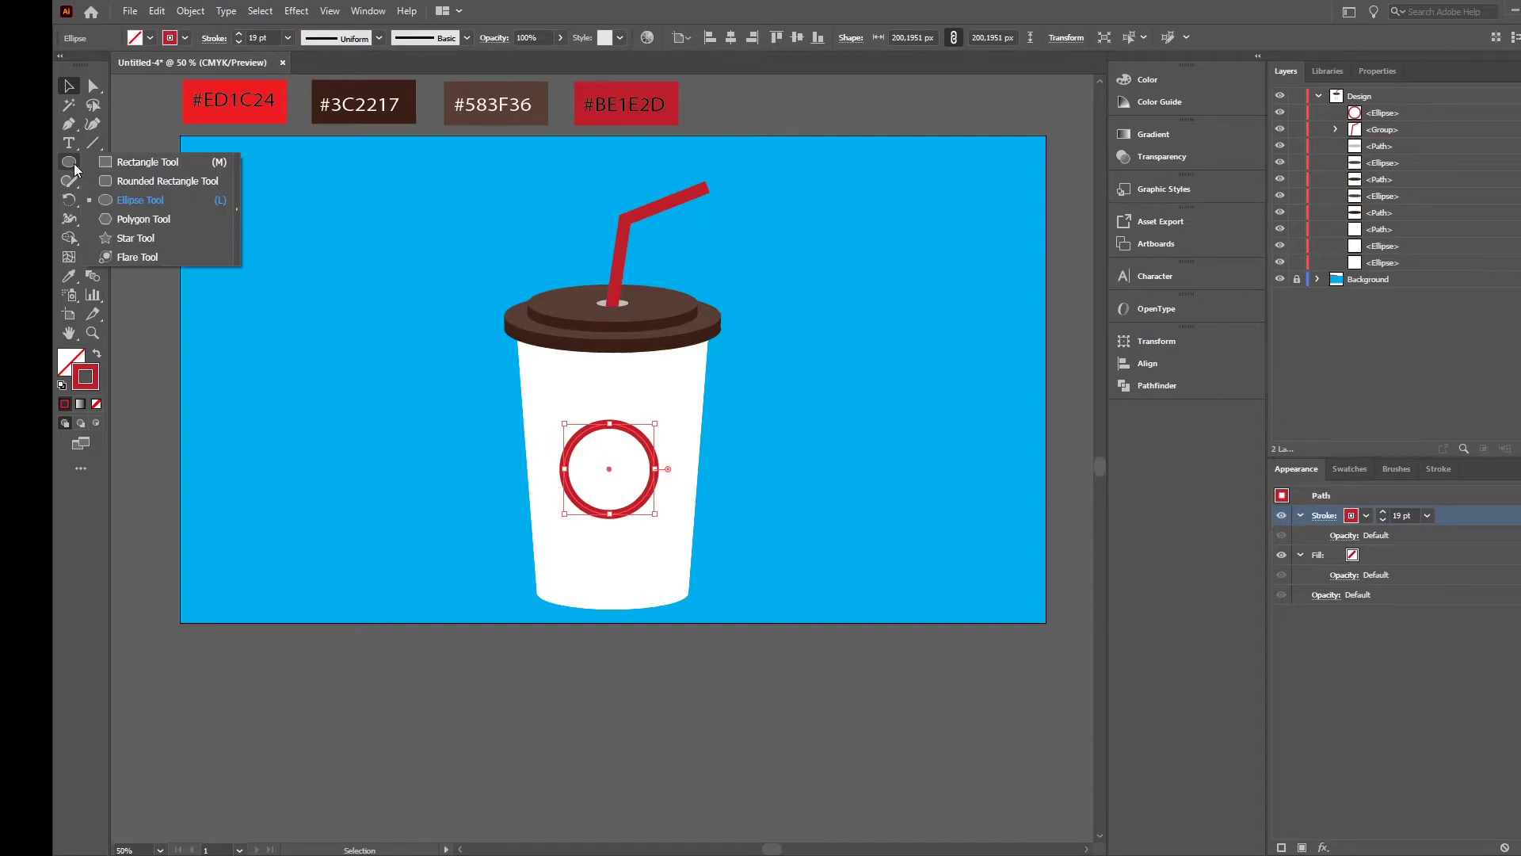
{"action": "left_click", "coordinate": [136, 238]}
{"action": "left_click_drag", "start_coordinate": [810, 444], "coordinate": [831, 473]}
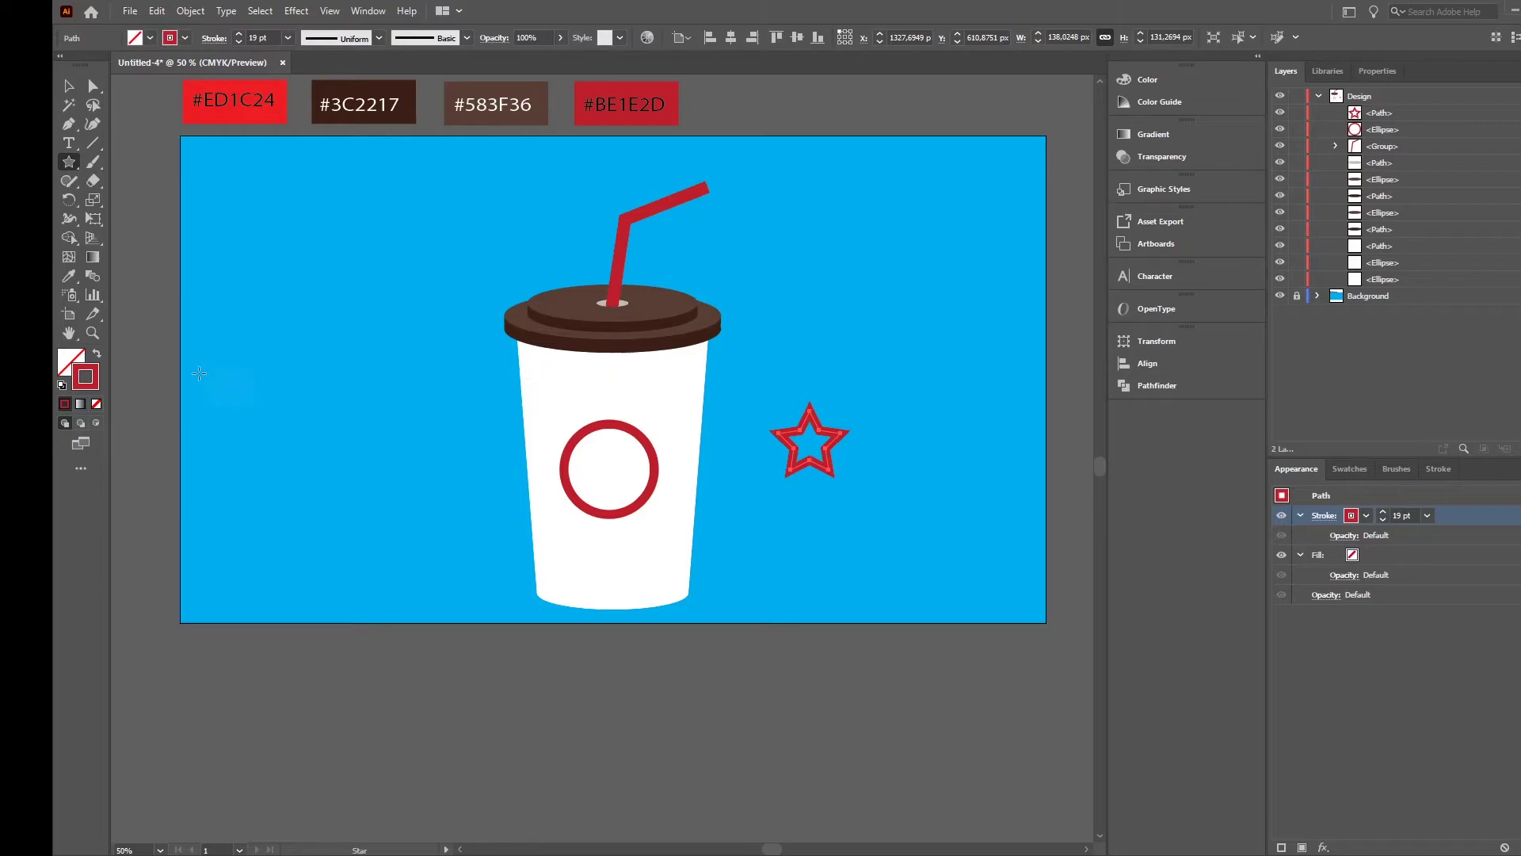
{"action": "left_click", "coordinate": [98, 356]}
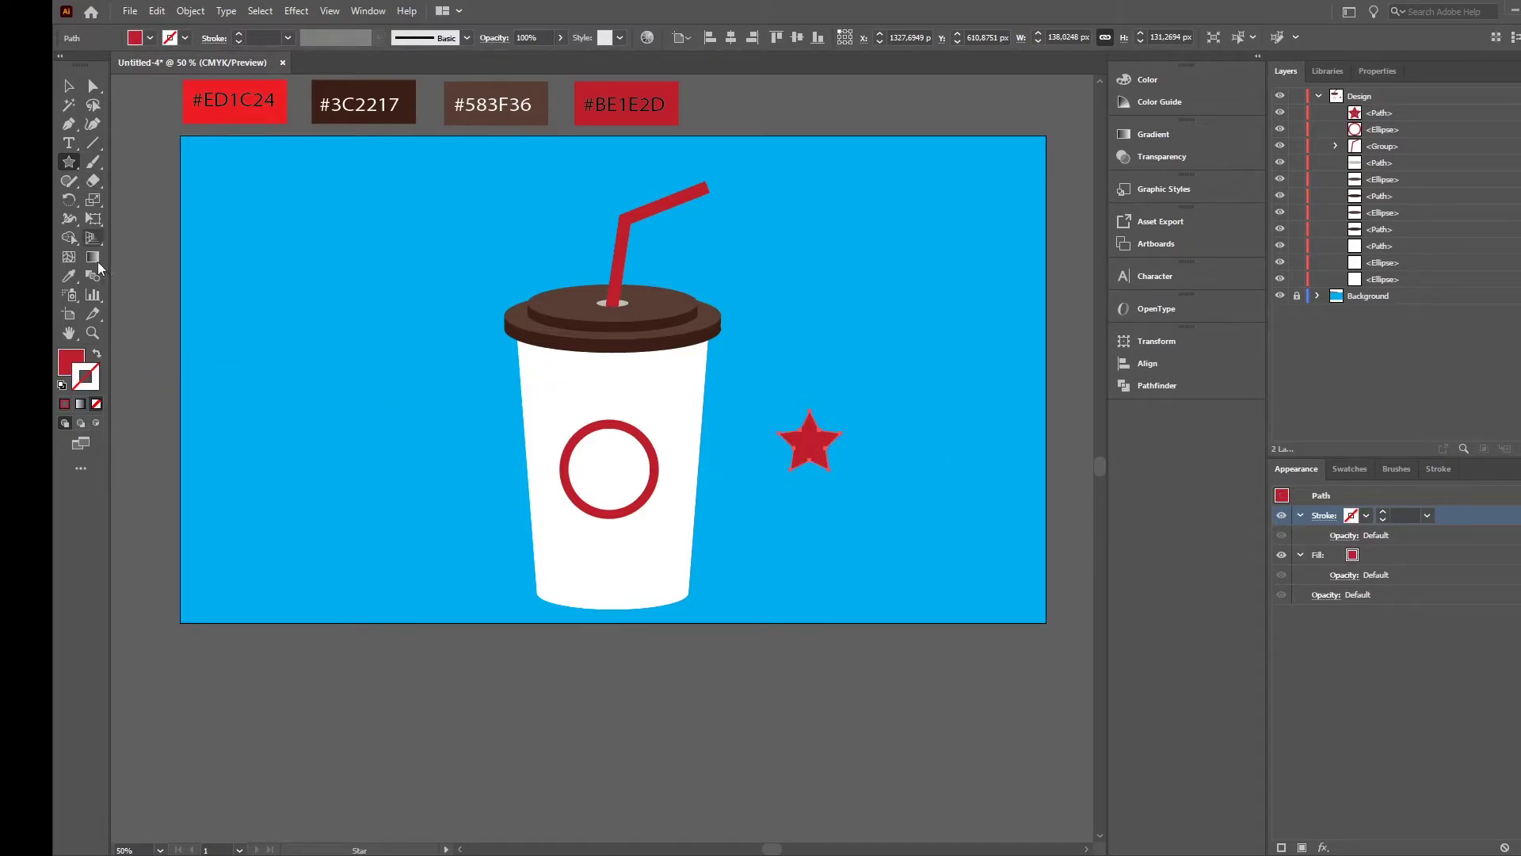
- Move the star into the center of the red ring on the cup, nudging it down about 6 px
{"action": "left_click", "coordinate": [71, 92]}
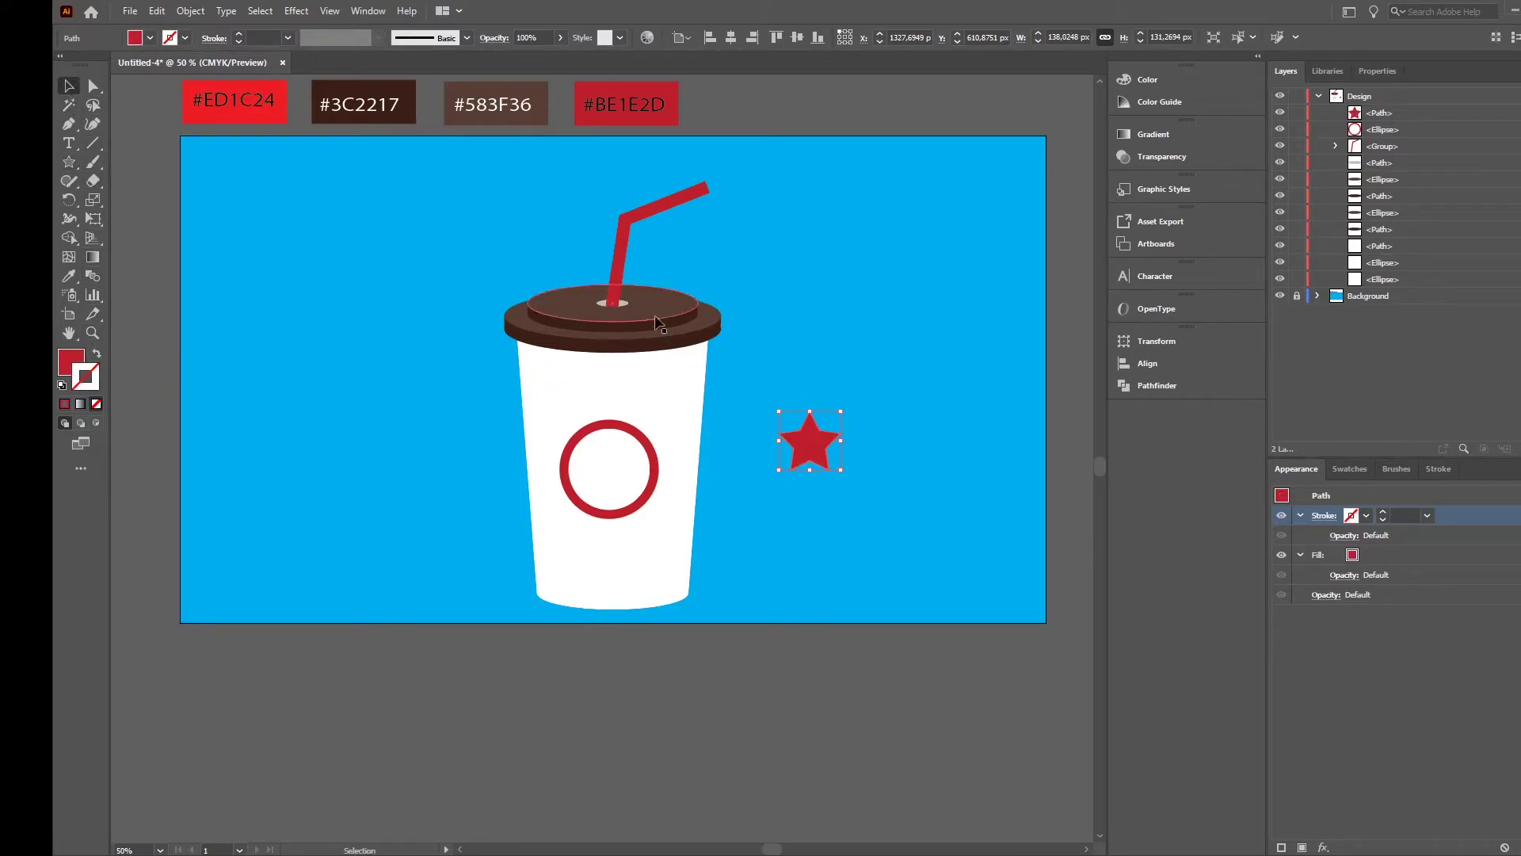
{"action": "left_click_drag", "start_coordinate": [822, 428], "coordinate": [615, 459]}
{"action": "key", "text": "ctrl+equal"}
{"action": "key", "text": "ctrl+equal"}
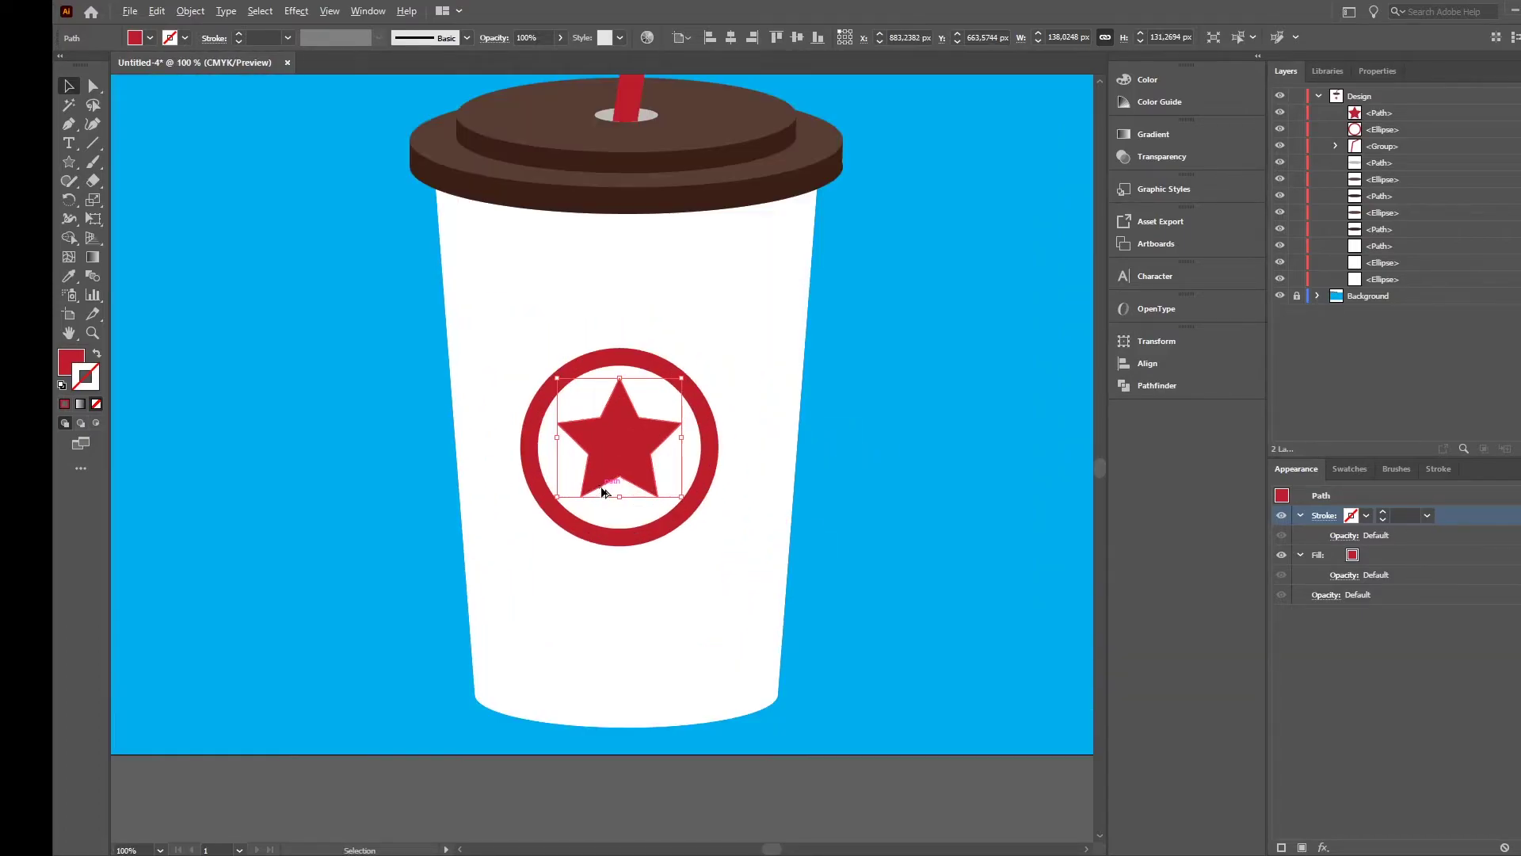
{"action": "key", "text": "Down"}
{"action": "key", "text": "Down"}
{"action": "key", "text": "Down"}
{"action": "key", "text": "Down"}
{"action": "key", "text": "Down"}
{"action": "key", "text": "Down"}
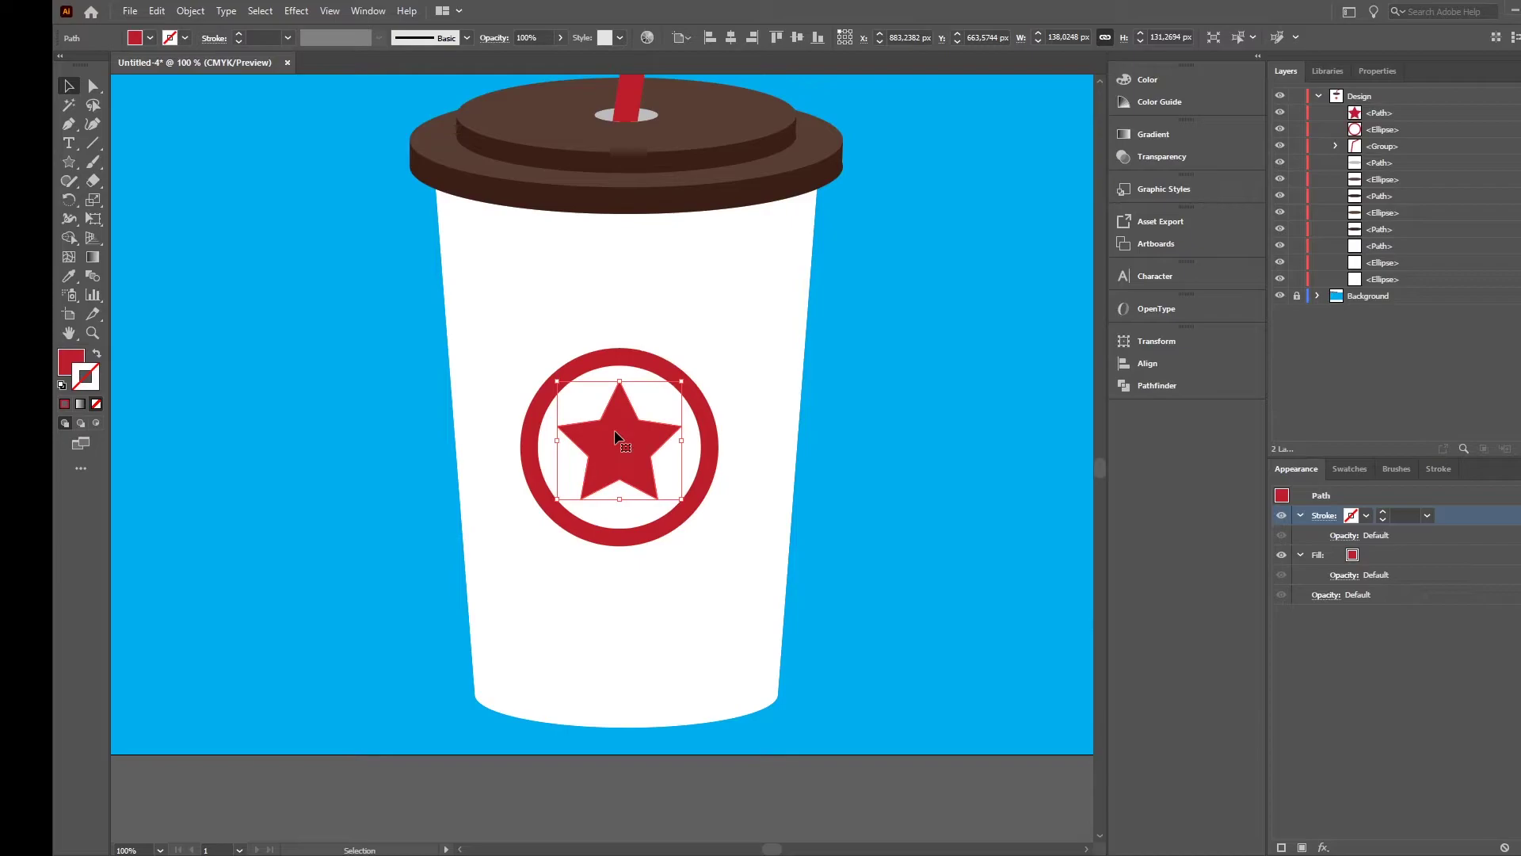
{"action": "left_click", "coordinate": [937, 408]}
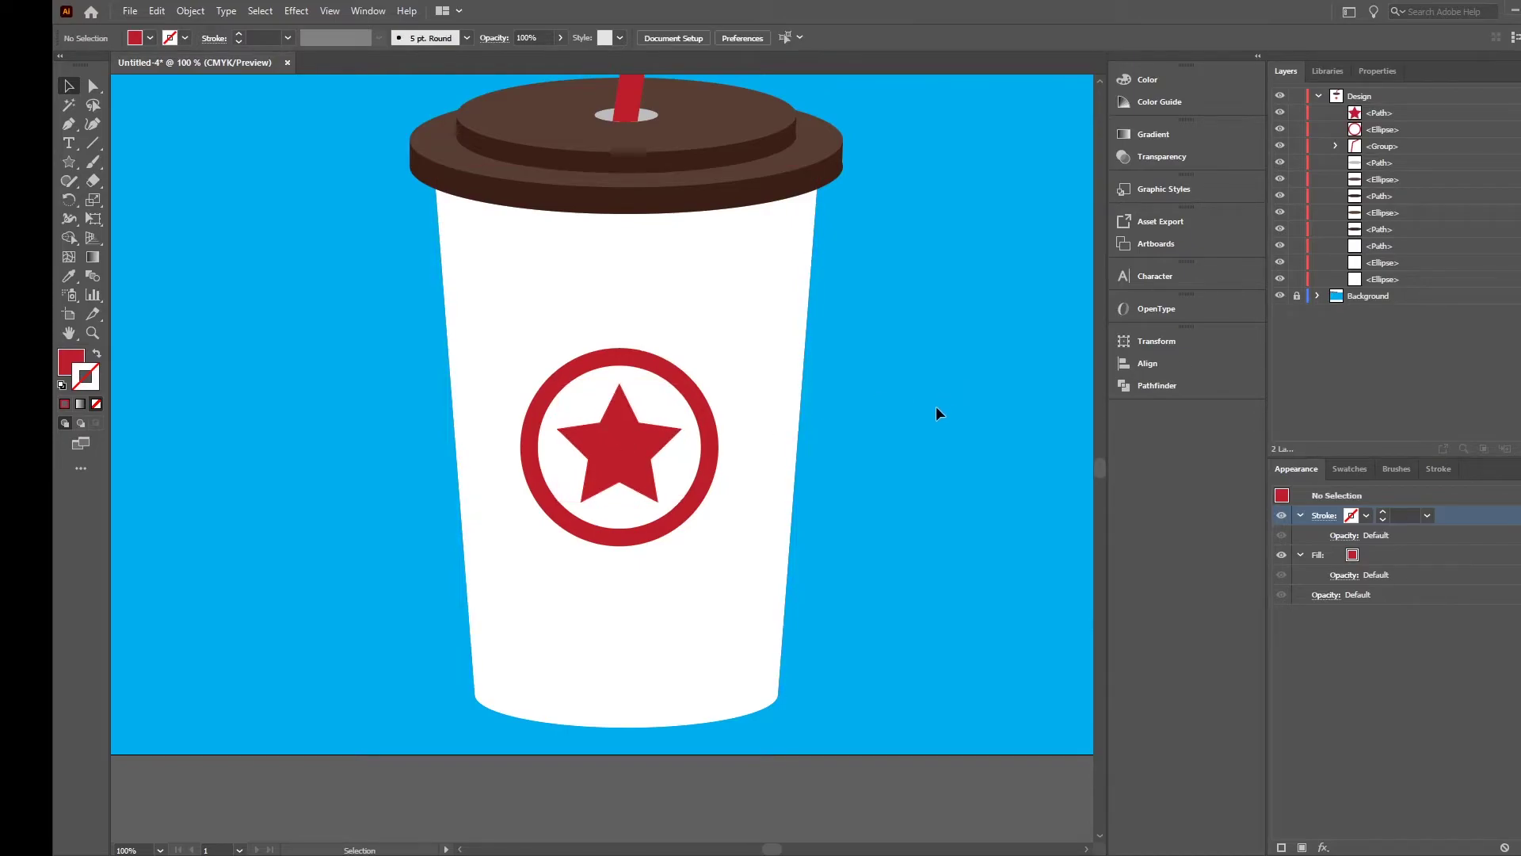
- Slightly round all corners of the star with its live corner widgets
{"action": "left_click", "coordinate": [619, 455]}
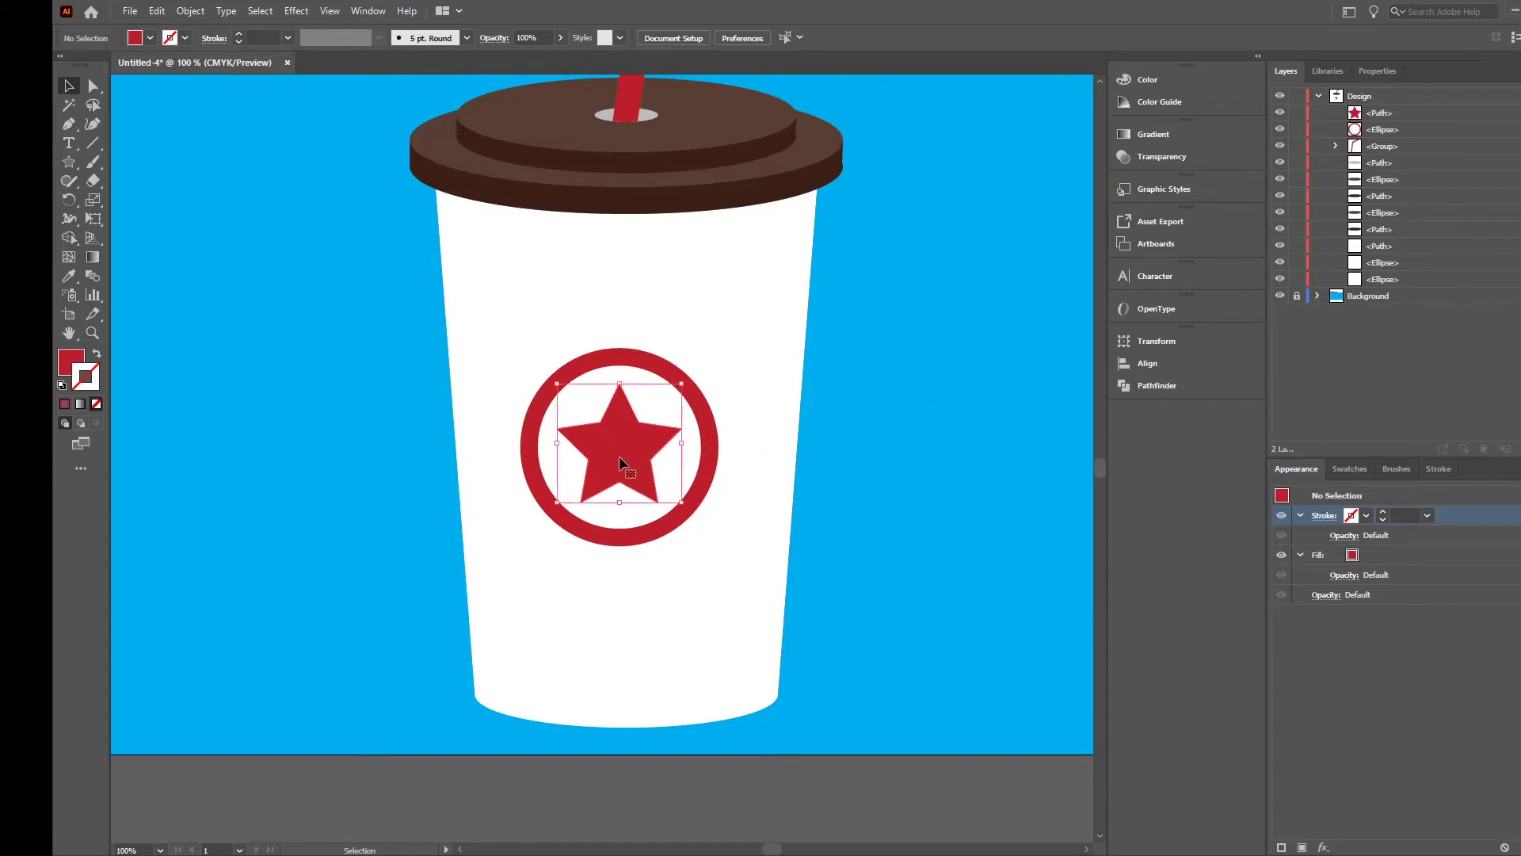
{"action": "left_click", "coordinate": [92, 86]}
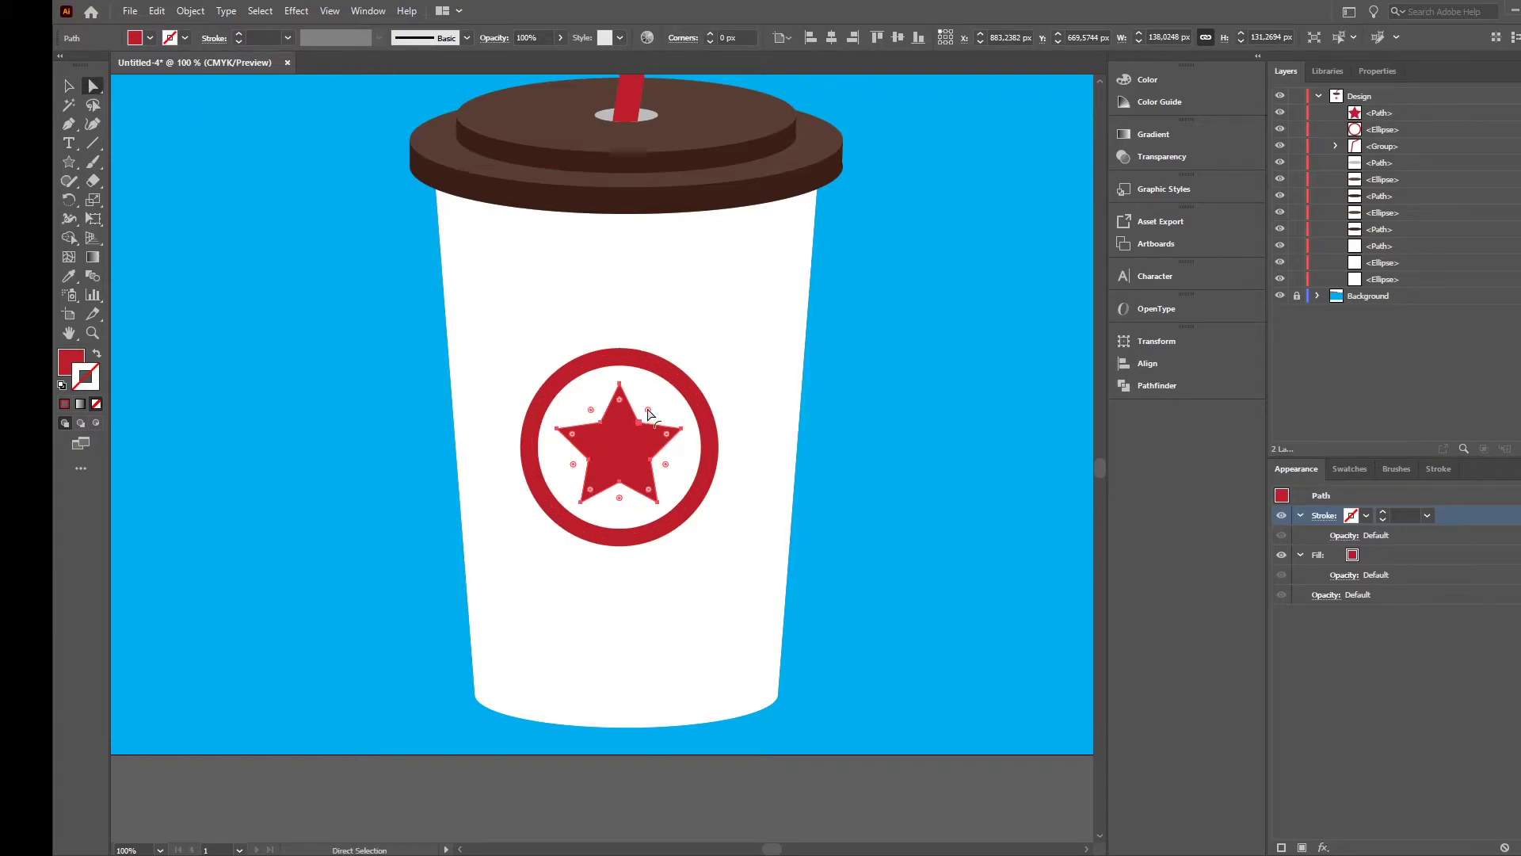
{"action": "left_click_drag", "start_coordinate": [647, 410], "coordinate": [632, 452]}
{"action": "scroll", "coordinate": [645, 415], "scroll_direction": "up", "scroll_amount": 3}
{"action": "left_click", "coordinate": [934, 397]}
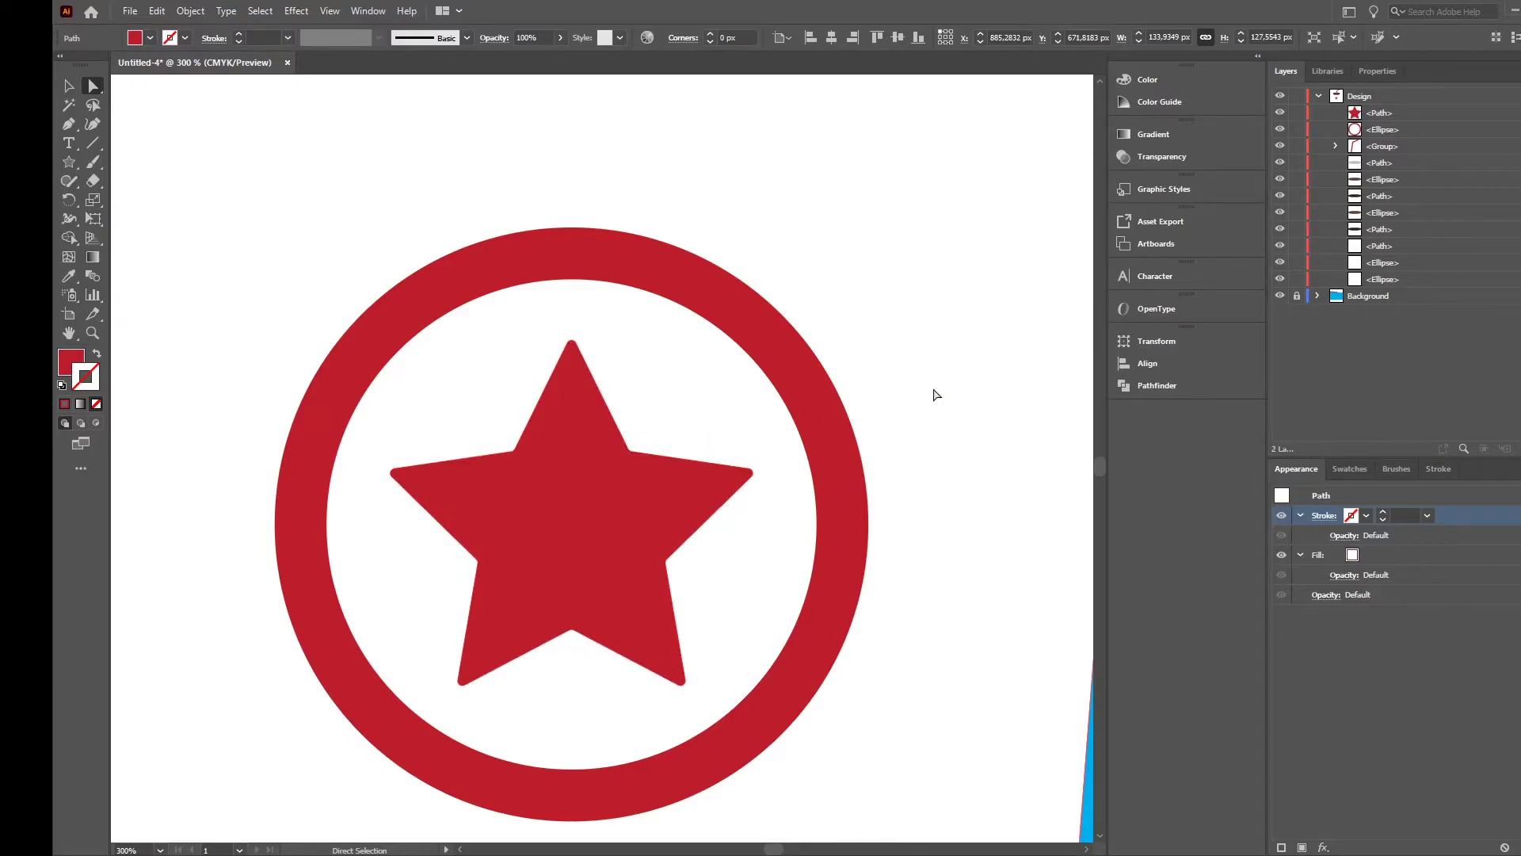
{"action": "scroll", "coordinate": [910, 435], "scroll_direction": "down", "scroll_amount": 5}
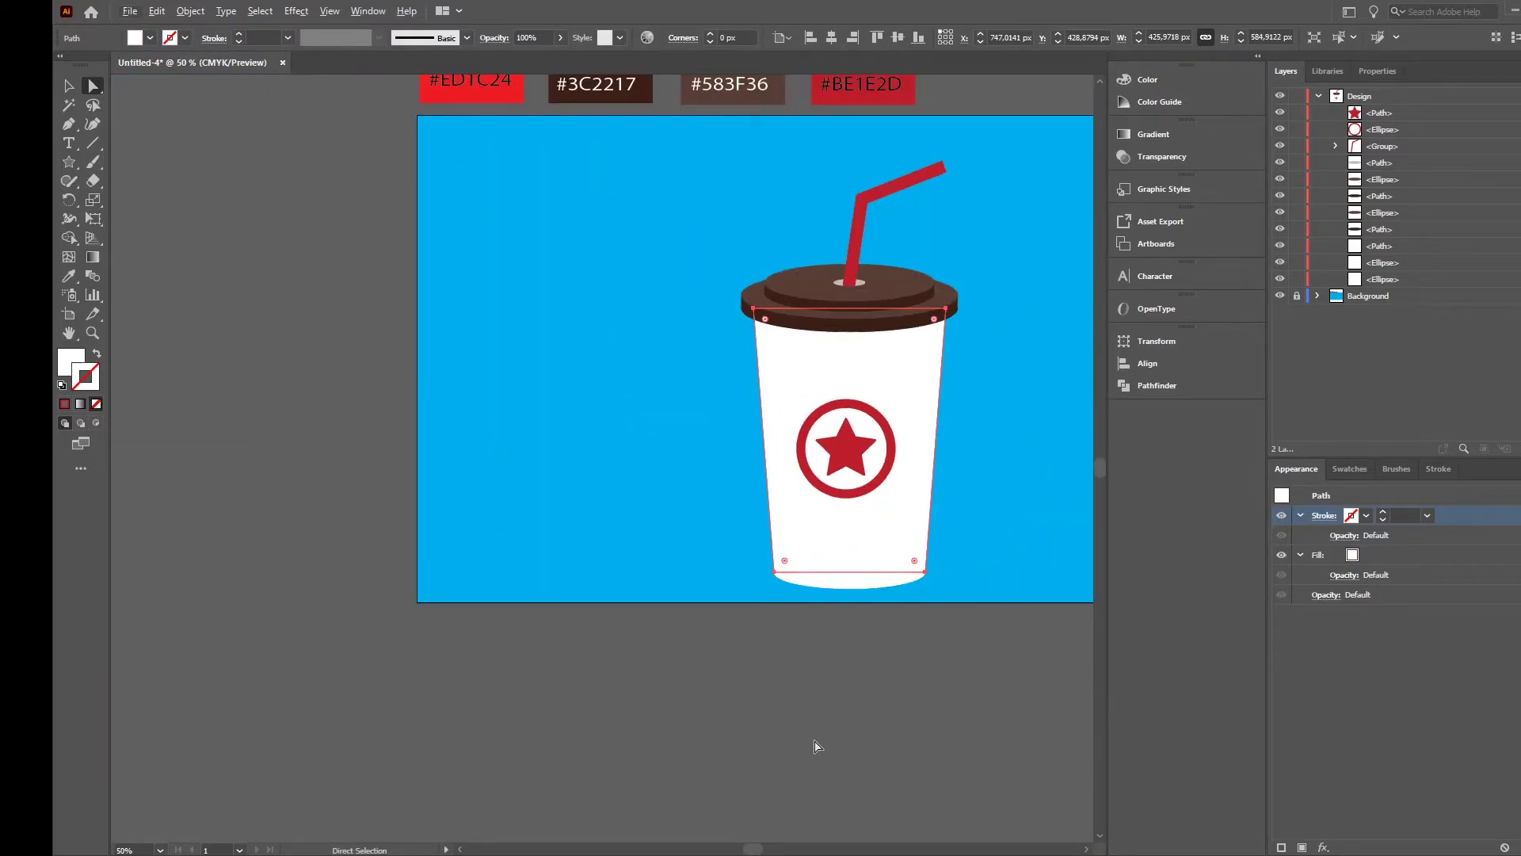
{"action": "left_click_drag", "start_coordinate": [757, 851], "coordinate": [781, 851]}
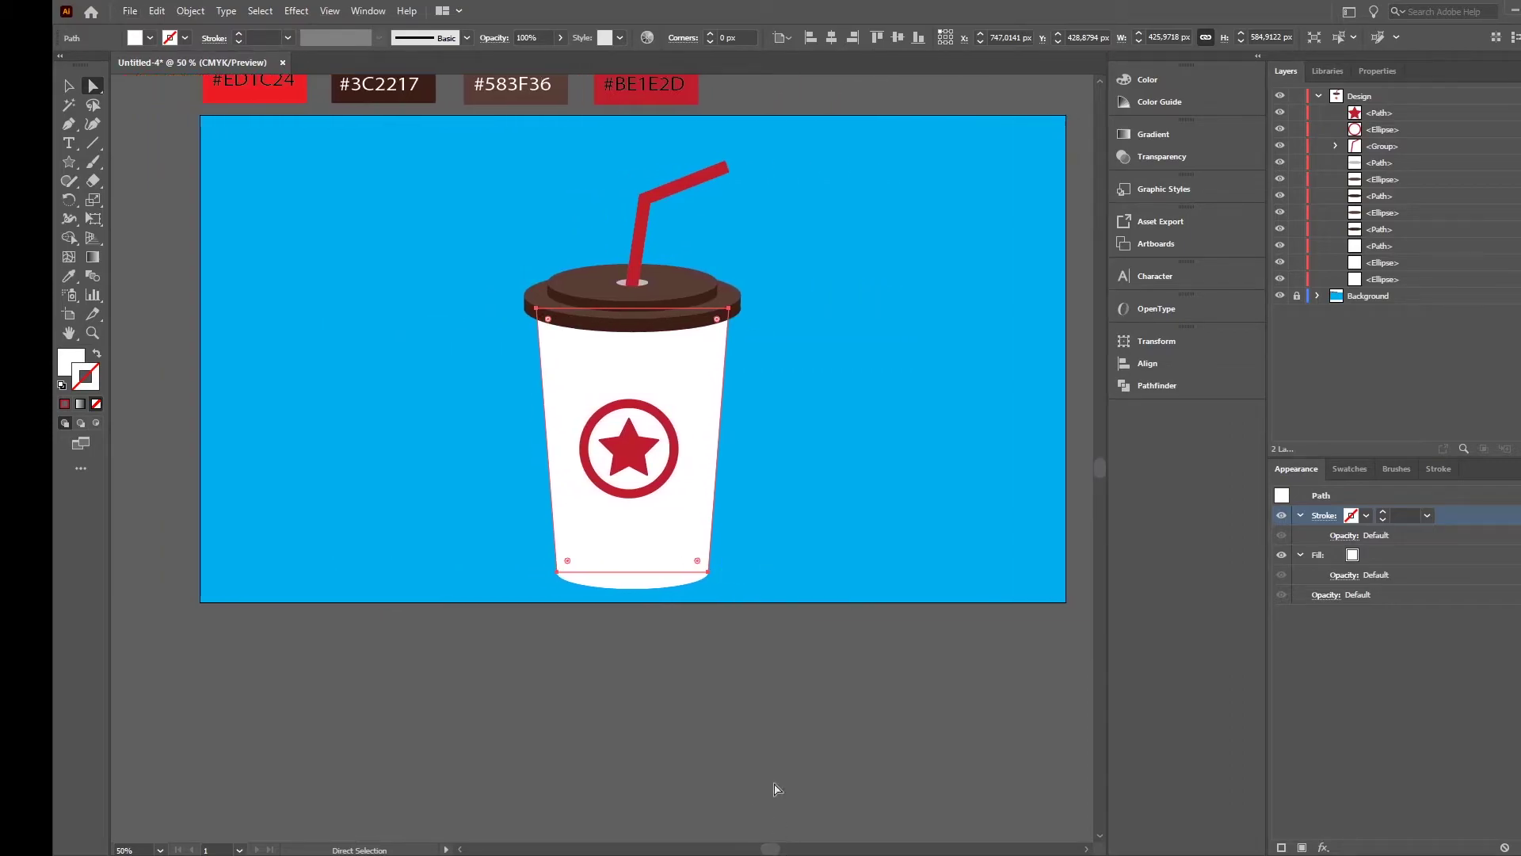
{"action": "scroll", "coordinate": [753, 533], "scroll_direction": "up", "scroll_amount": 1}
{"action": "scroll", "coordinate": [743, 515], "scroll_direction": "up", "scroll_amount": 1}
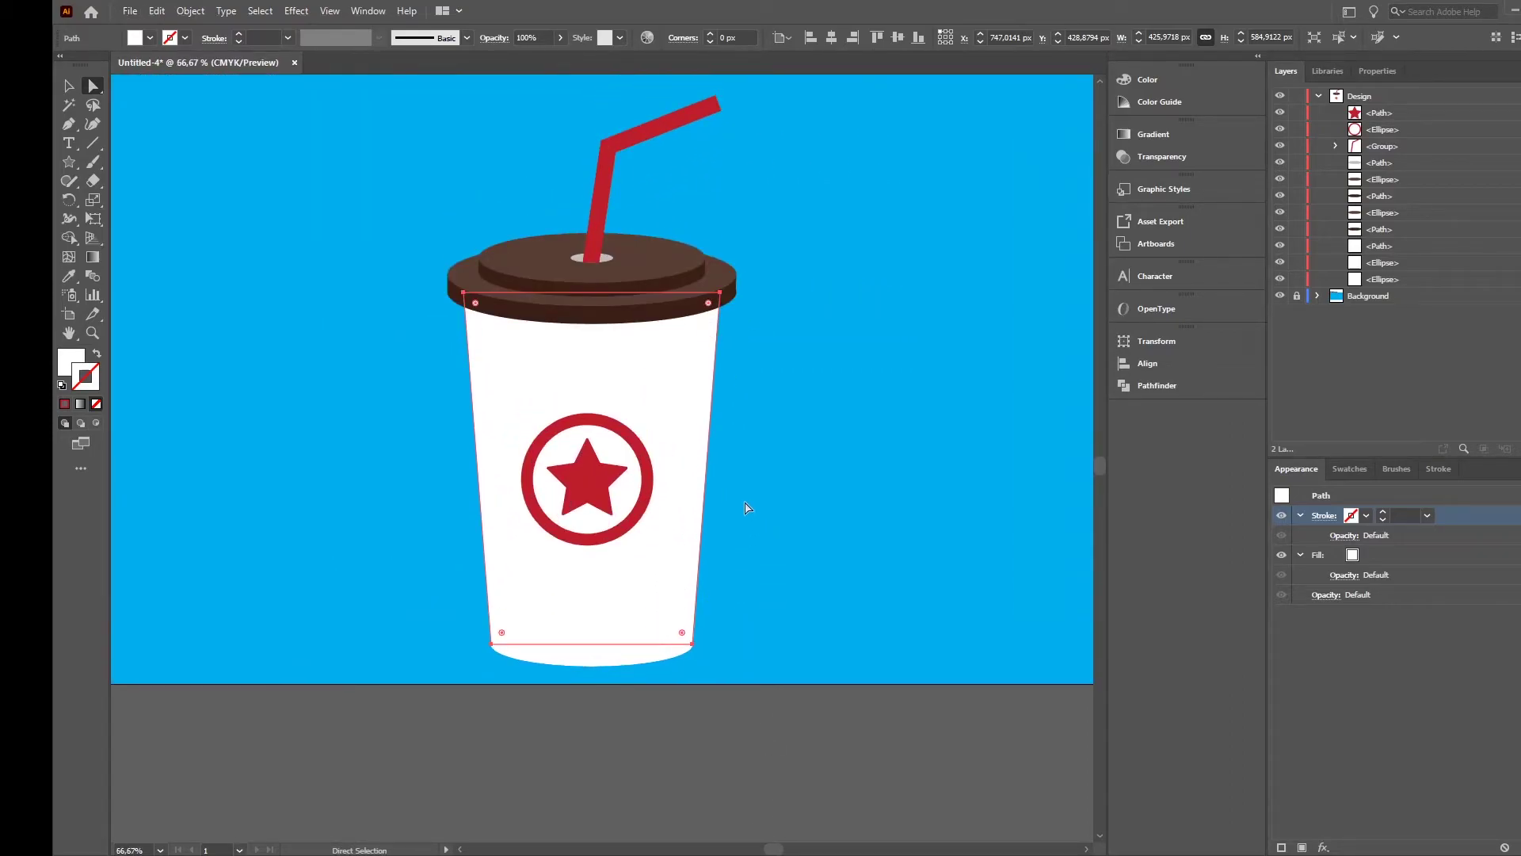
- Duplicate the ellipse at the cup's base upward to the ring's lower edge and fill it with the bright red palette color
{"action": "left_click", "coordinate": [610, 668]}
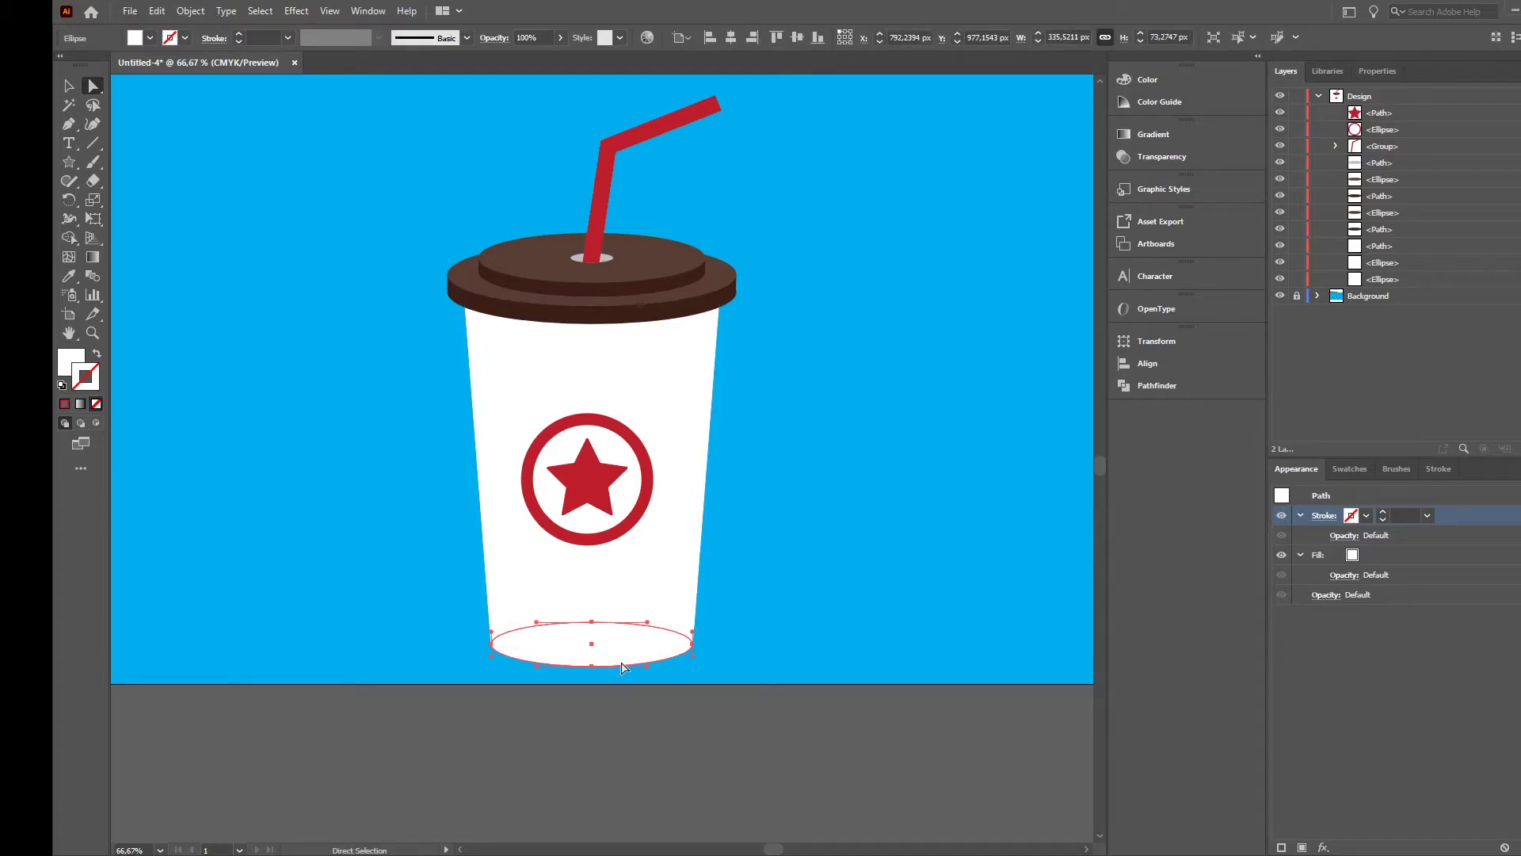
{"action": "left_click_drag", "start_coordinate": [622, 659], "coordinate": [616, 559]}
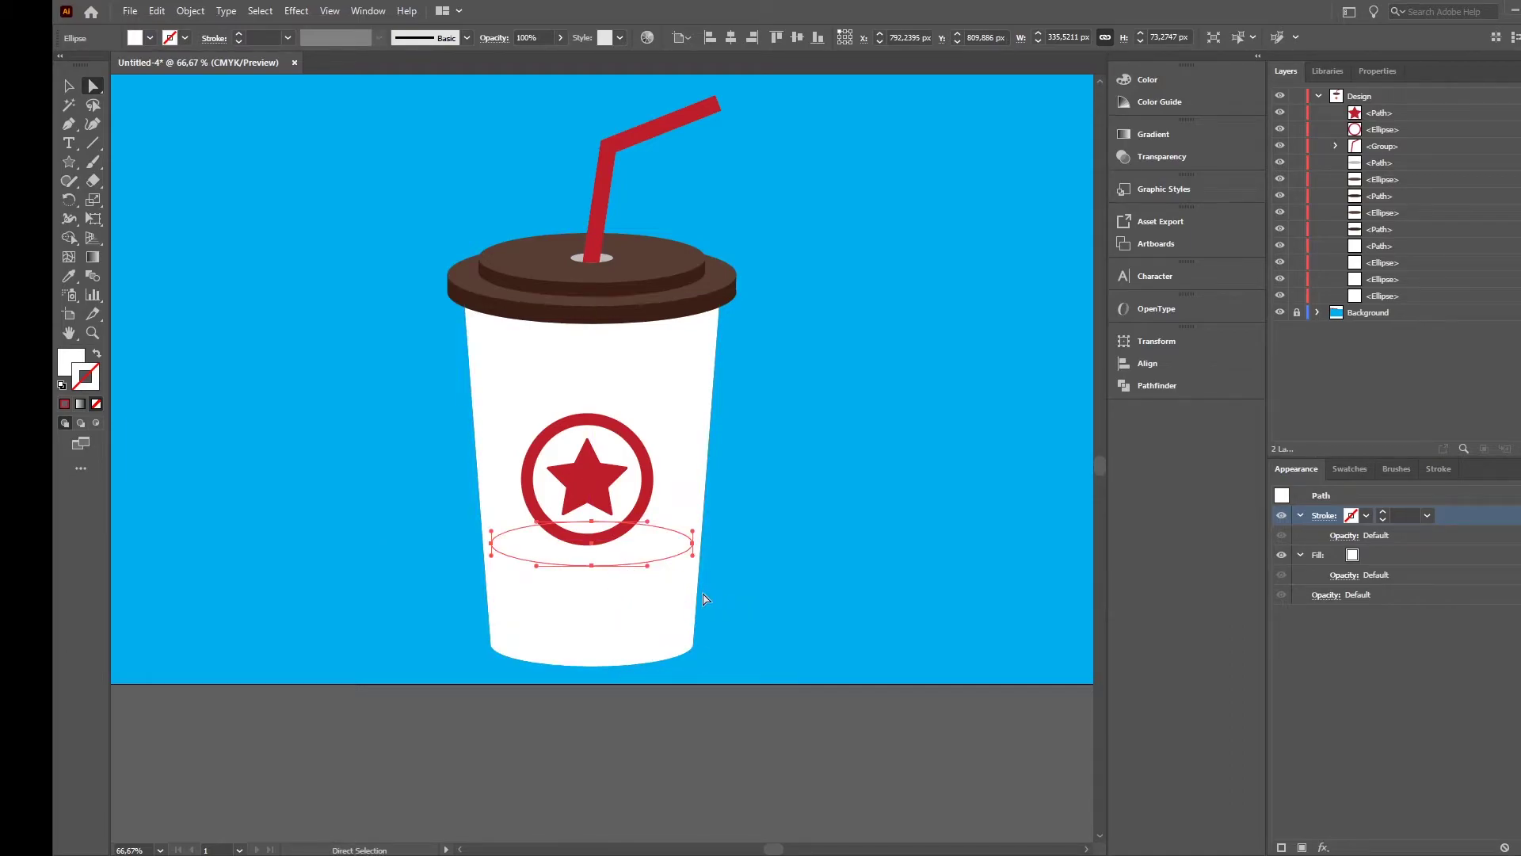
{"action": "scroll", "coordinate": [1220, 574], "scroll_direction": "up", "scroll_amount": 3}
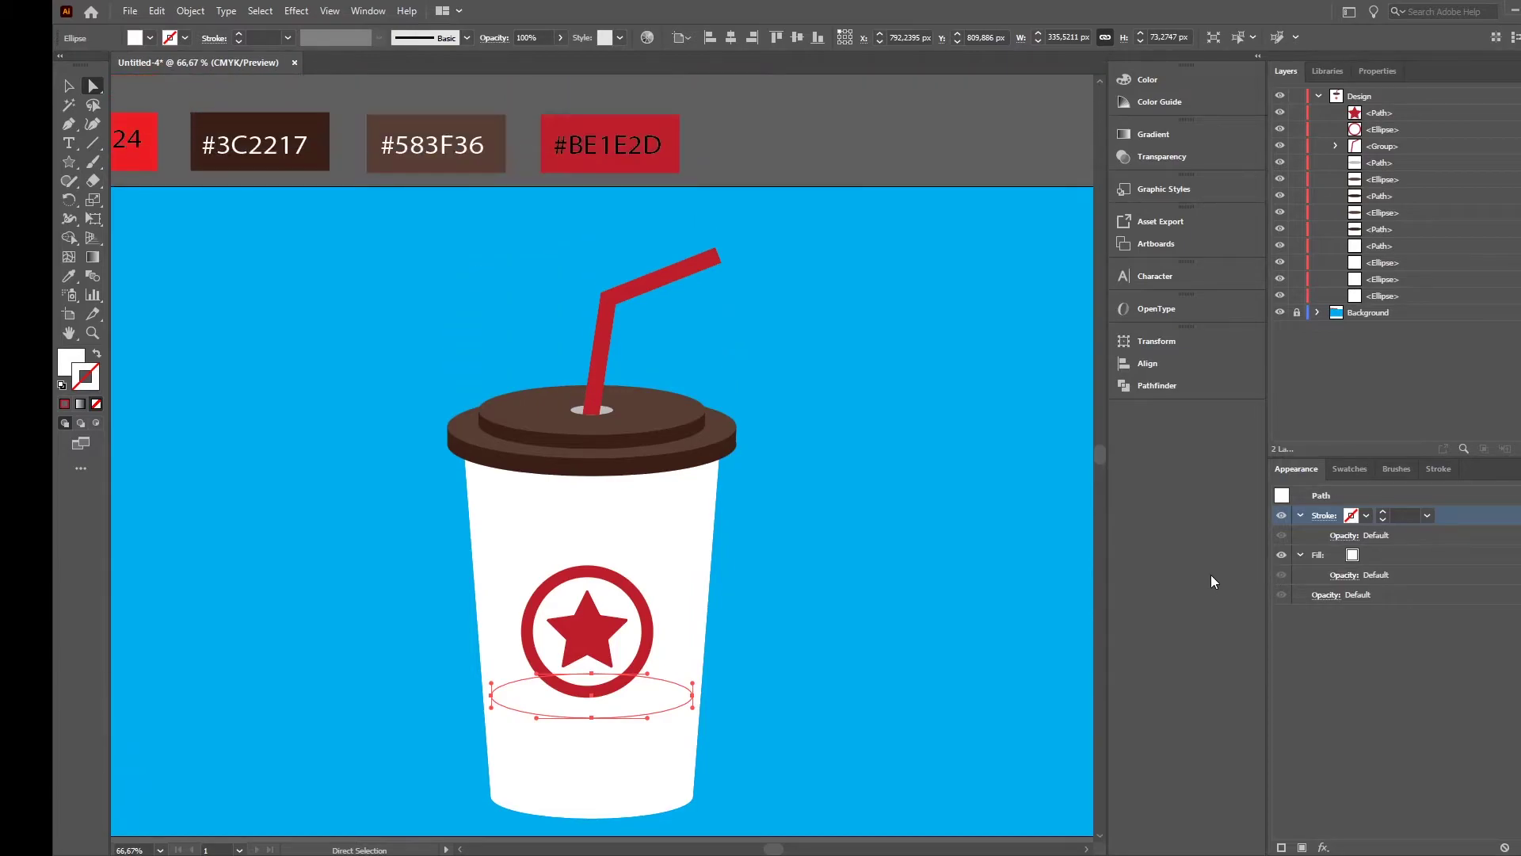
{"action": "left_click", "coordinate": [69, 276]}
{"action": "left_click", "coordinate": [155, 161]}
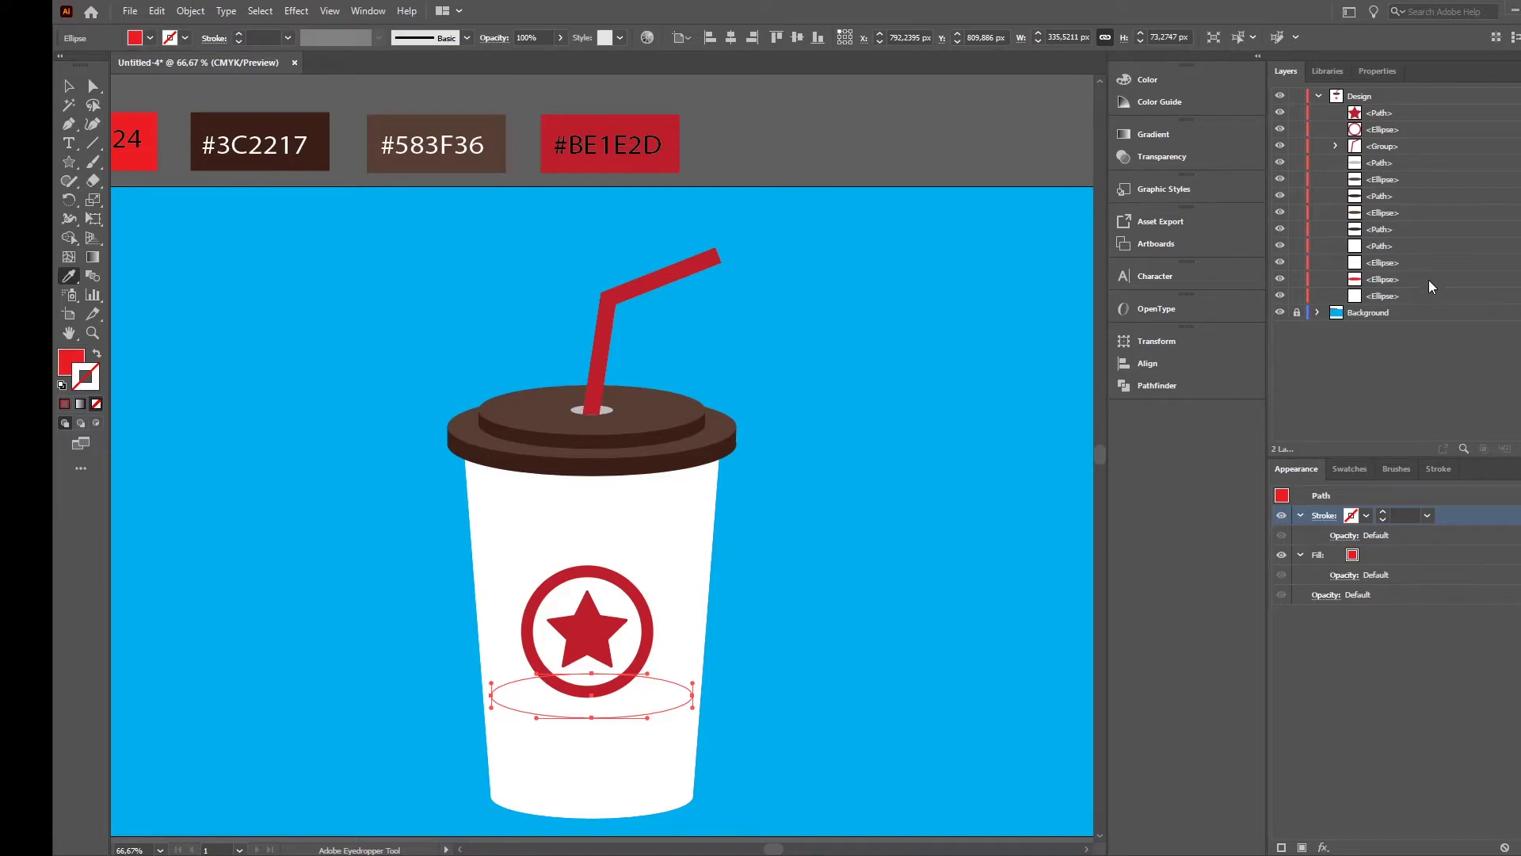
- Move the red ellipse above the cup body in the layer stack
{"action": "left_click_drag", "start_coordinate": [1428, 279], "coordinate": [1423, 236]}
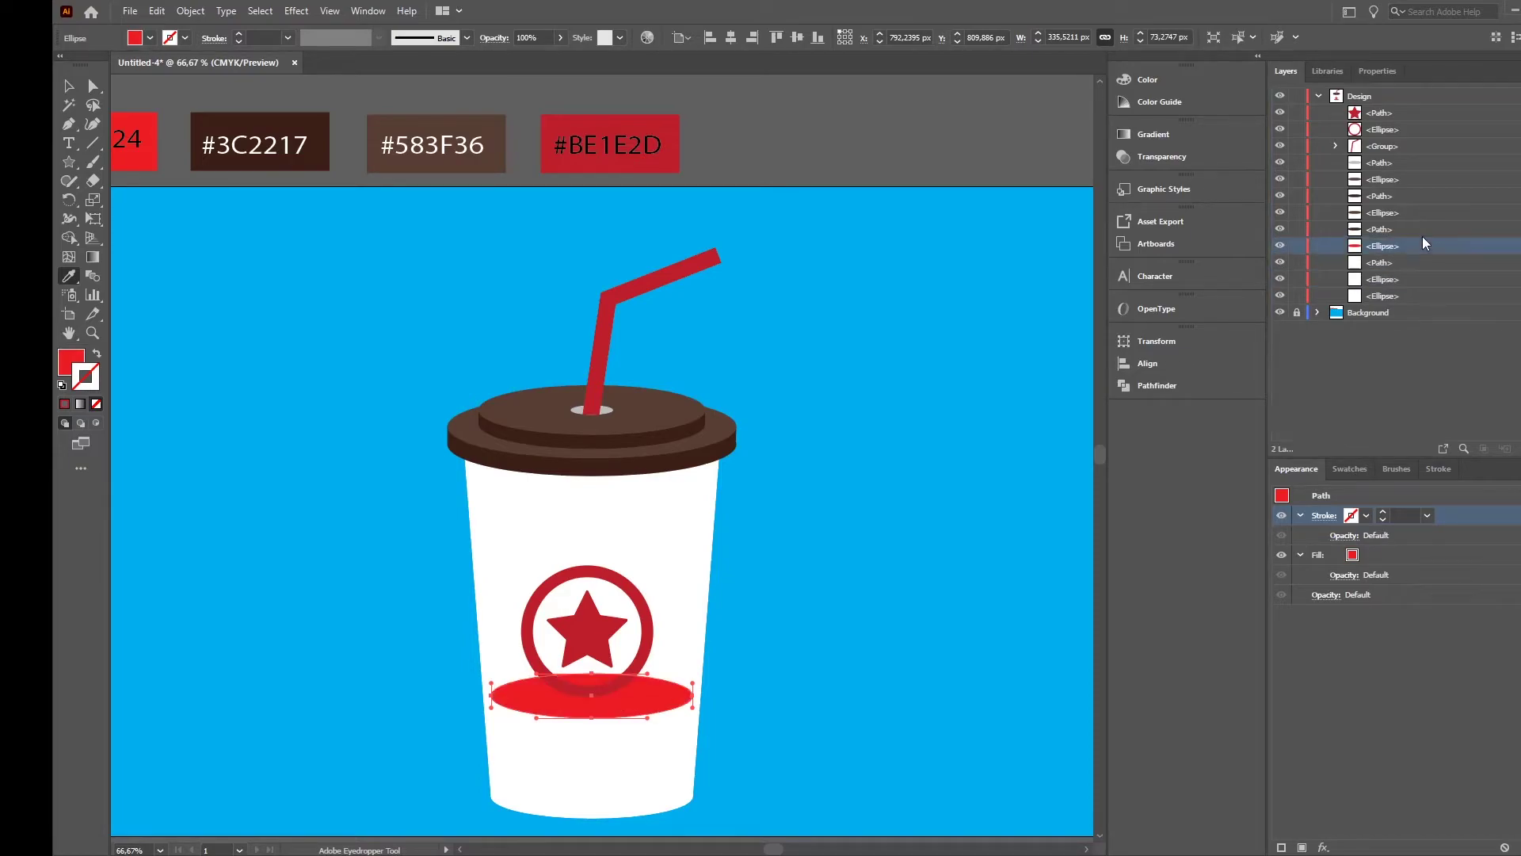
{"action": "left_click", "coordinate": [68, 86]}
{"action": "left_click", "coordinate": [344, 392]}
{"action": "left_click", "coordinate": [646, 694]}
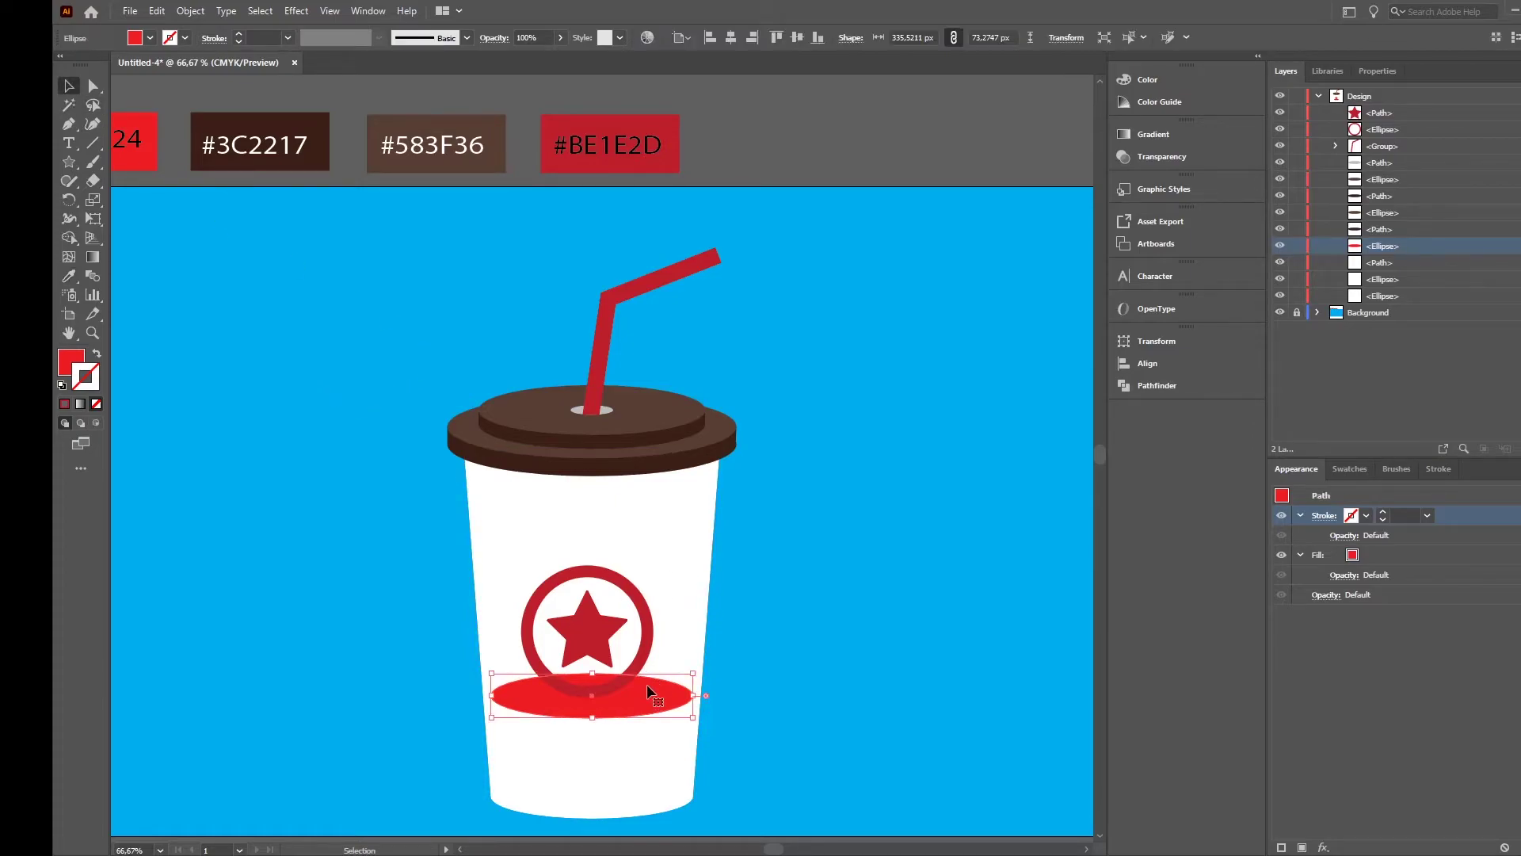
{"action": "left_click", "coordinate": [69, 276]}
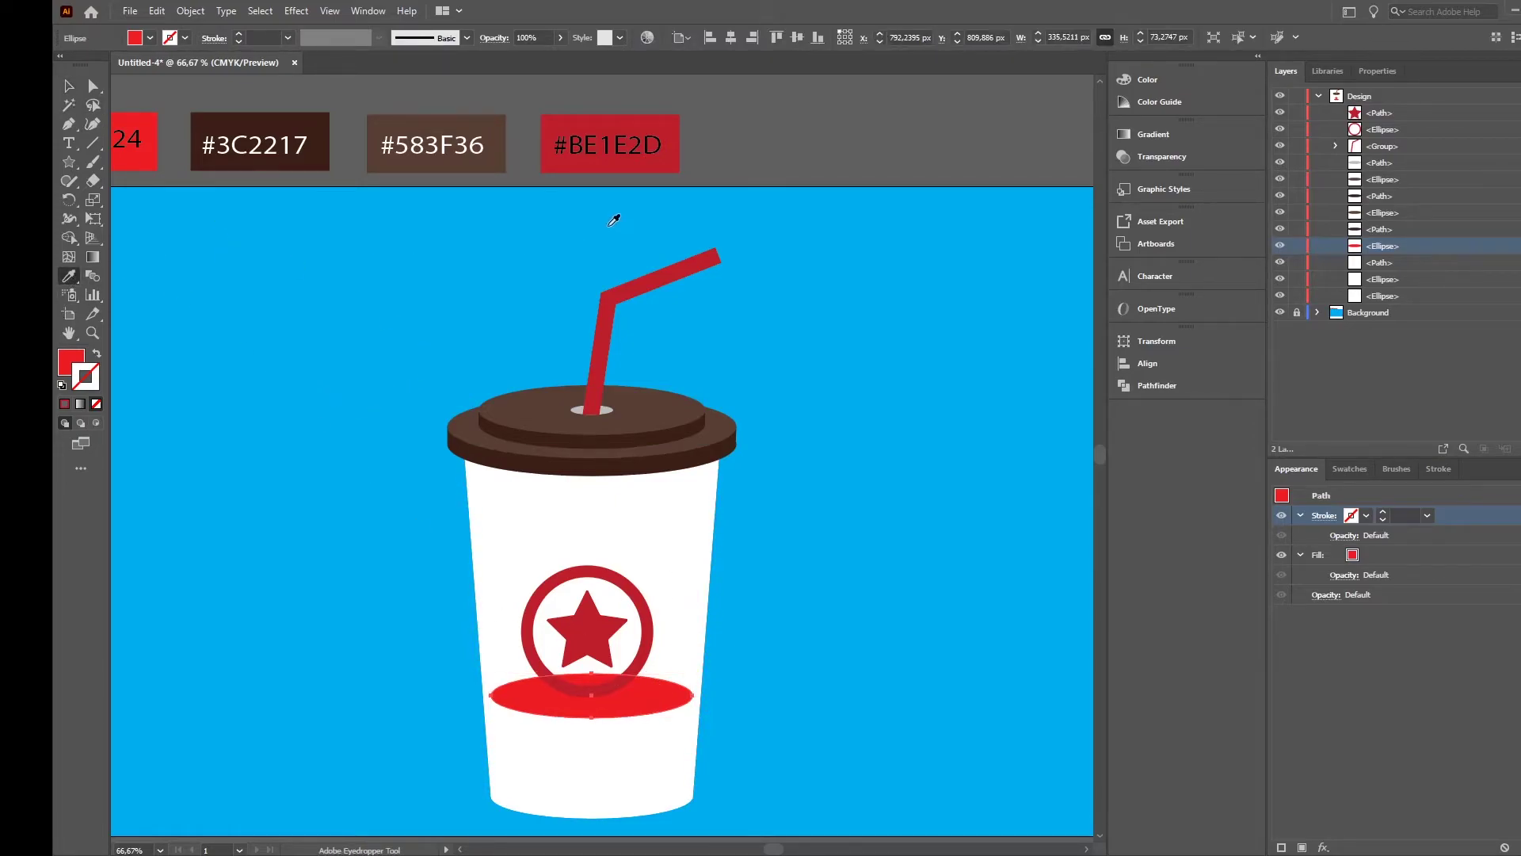
{"action": "left_click", "coordinate": [69, 85]}
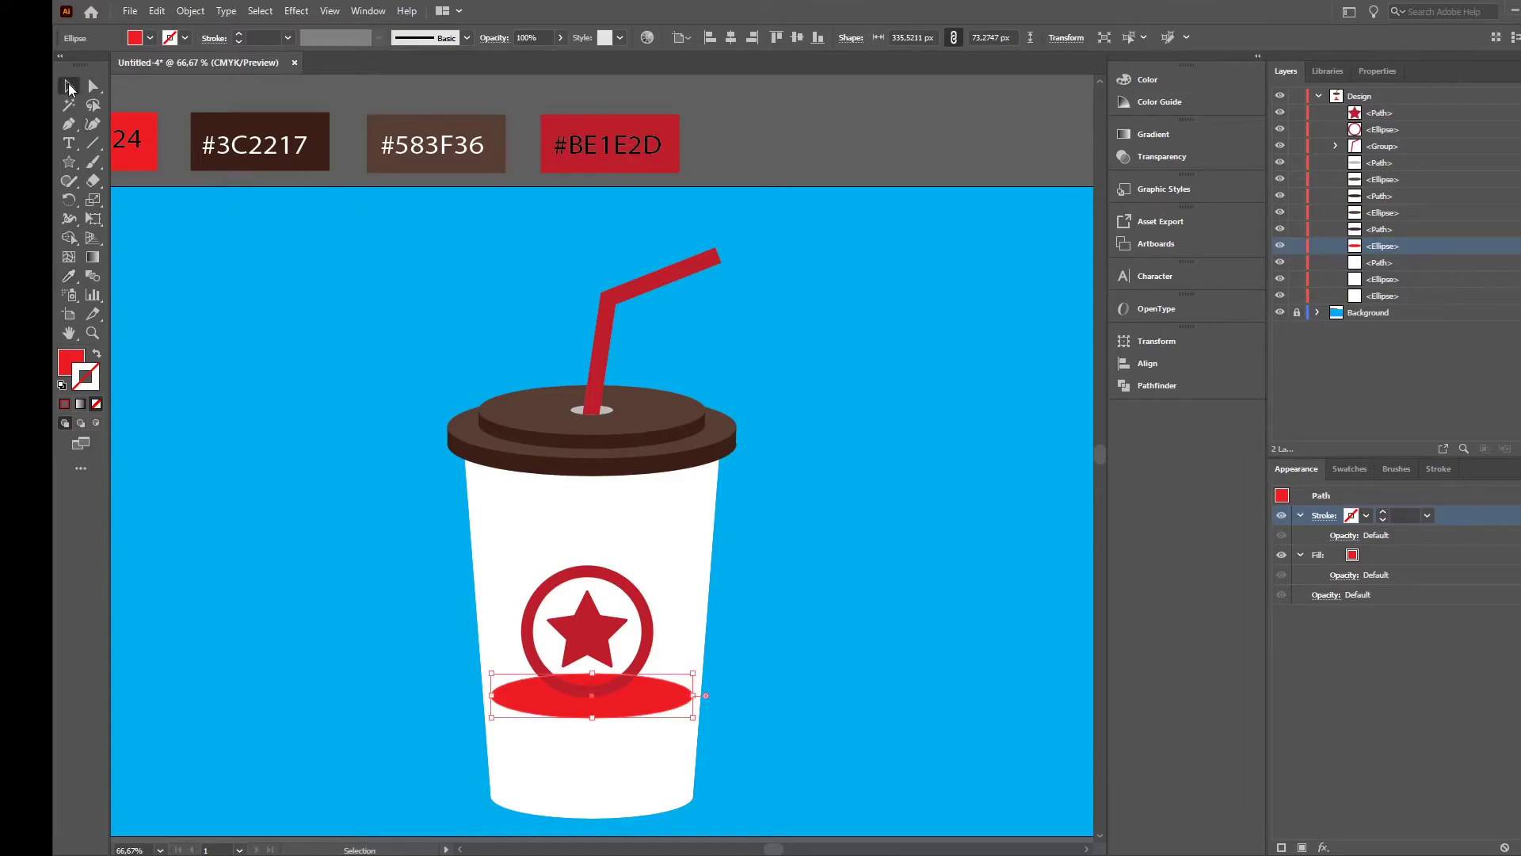
- Recolor only the logo ring's stroke with the bright red palette color, keeping it unfilled at 19 pt
{"action": "left_click", "coordinate": [644, 598]}
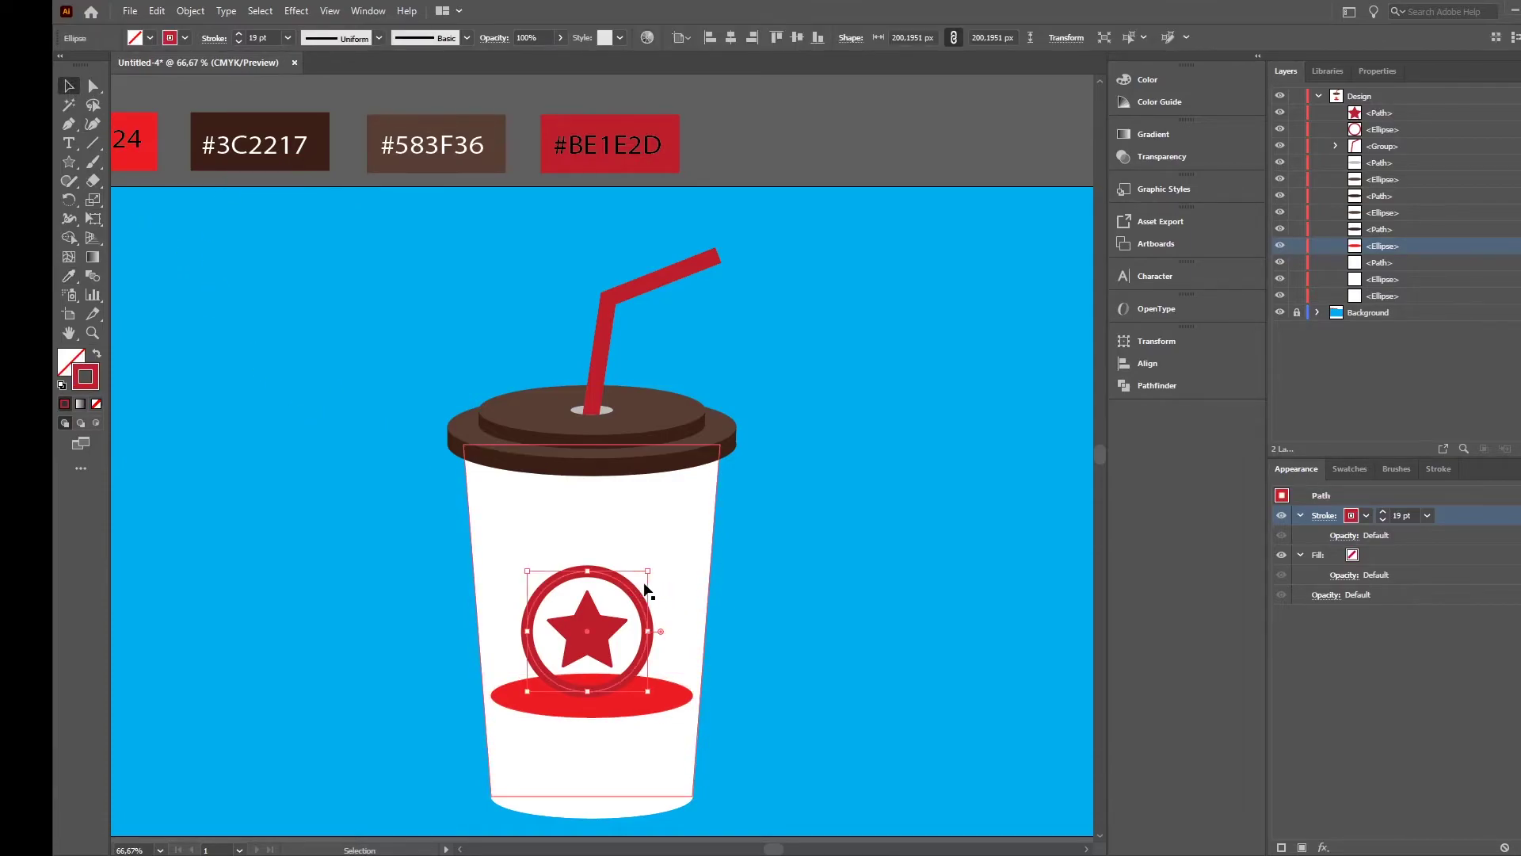
{"action": "left_click", "coordinate": [69, 276]}
{"action": "left_click", "coordinate": [147, 154]}
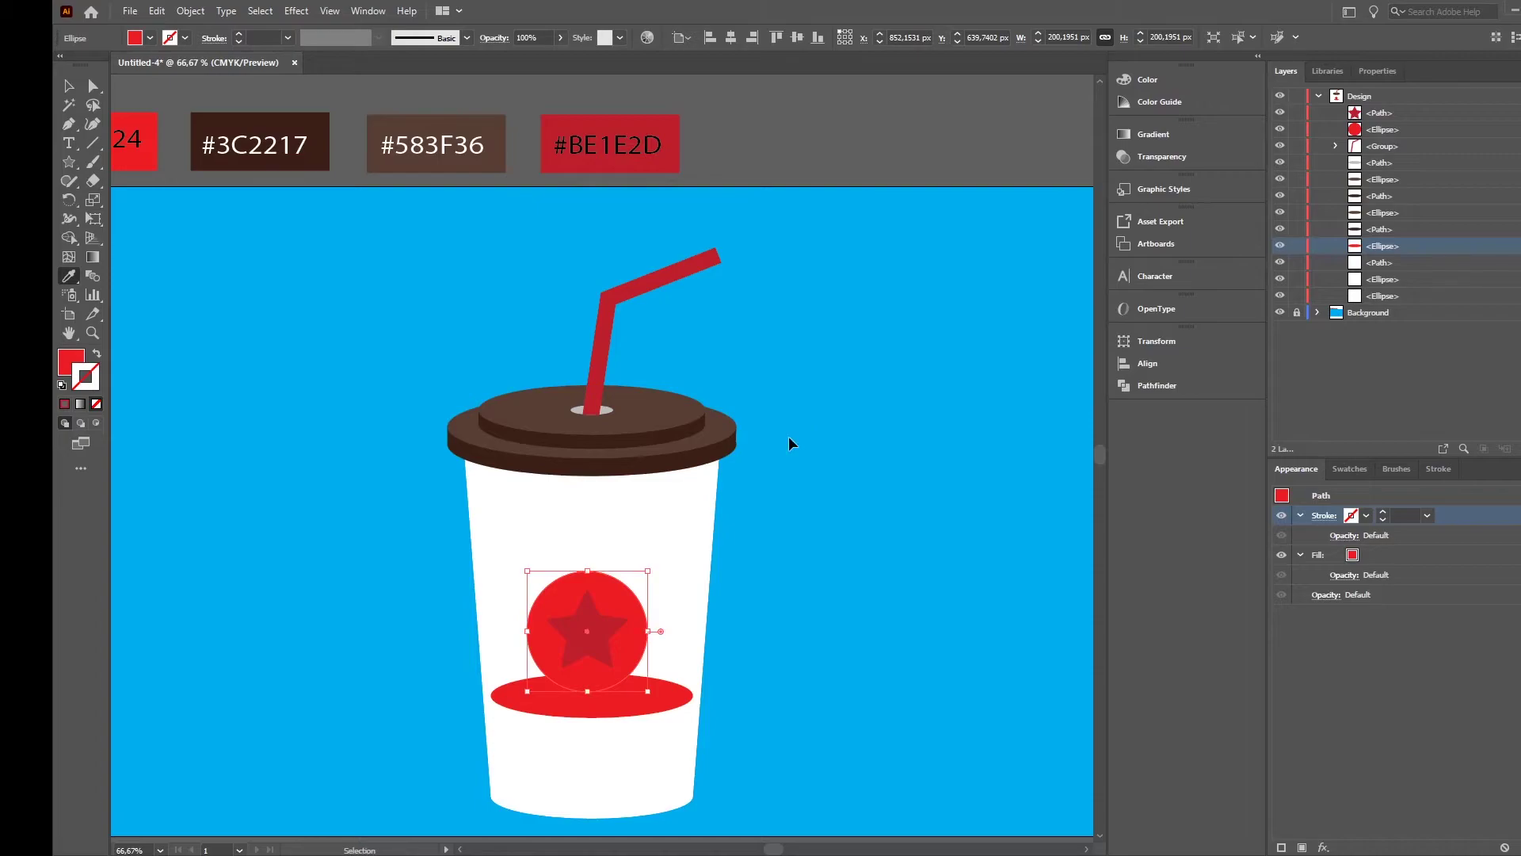
{"action": "key", "text": "ctrl+z"}
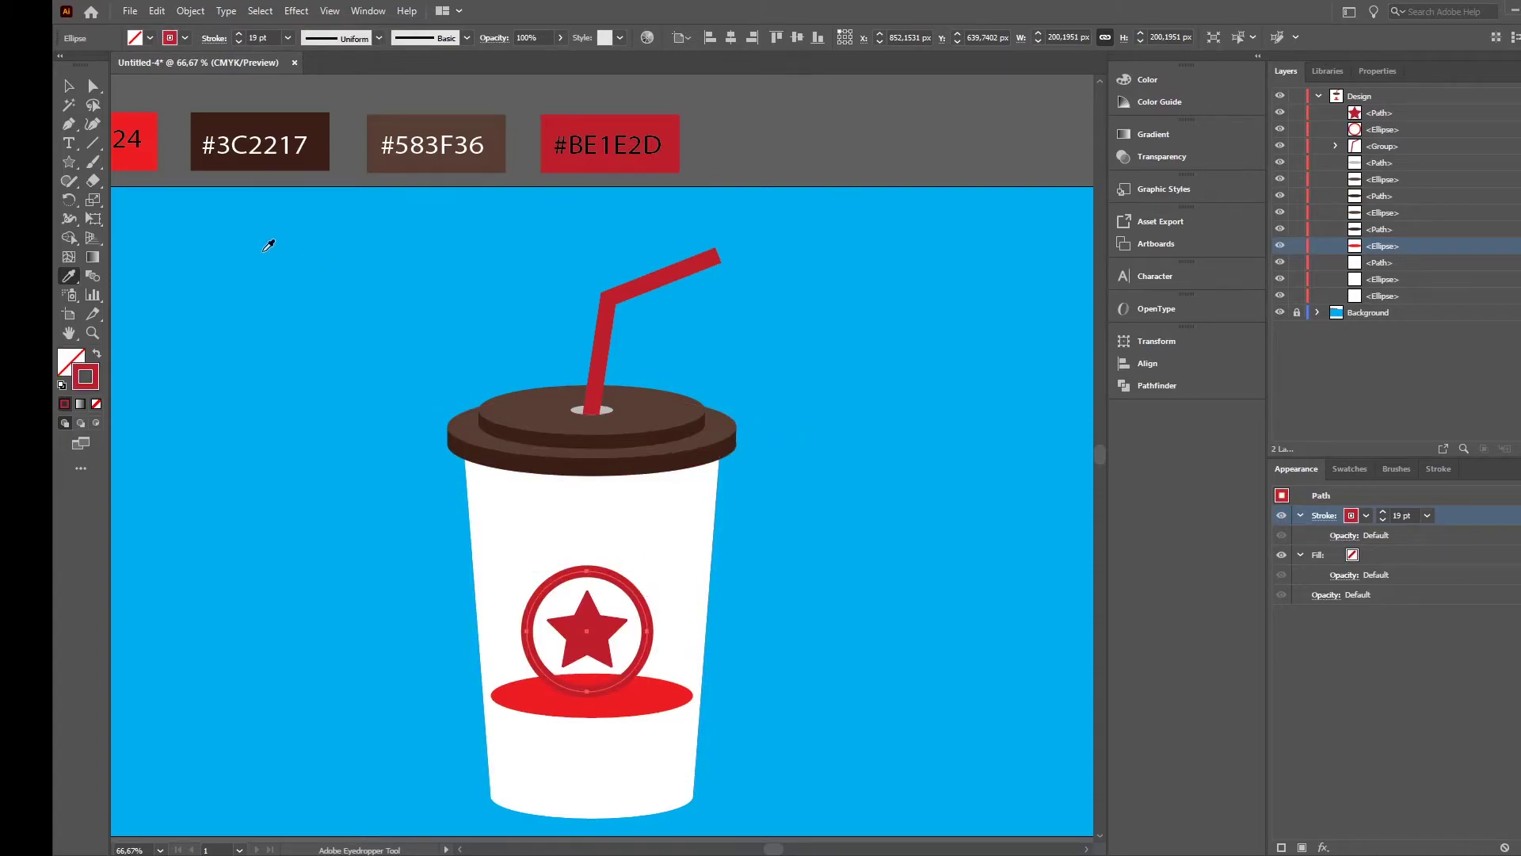
{"action": "left_click", "coordinate": [149, 147], "text": "shift"}
{"action": "key", "text": "v"}
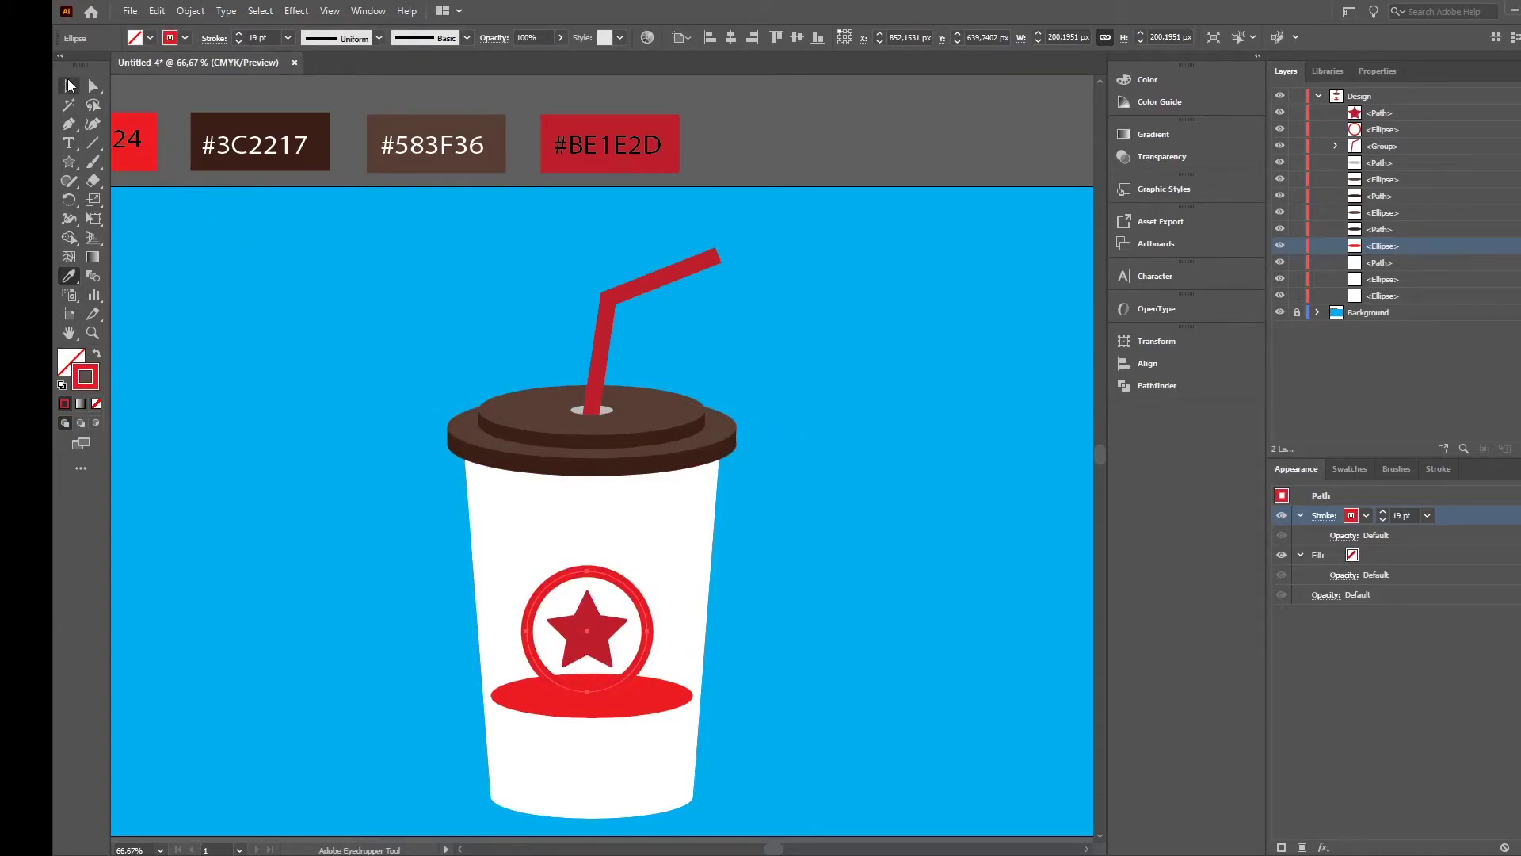
{"action": "left_click", "coordinate": [793, 379]}
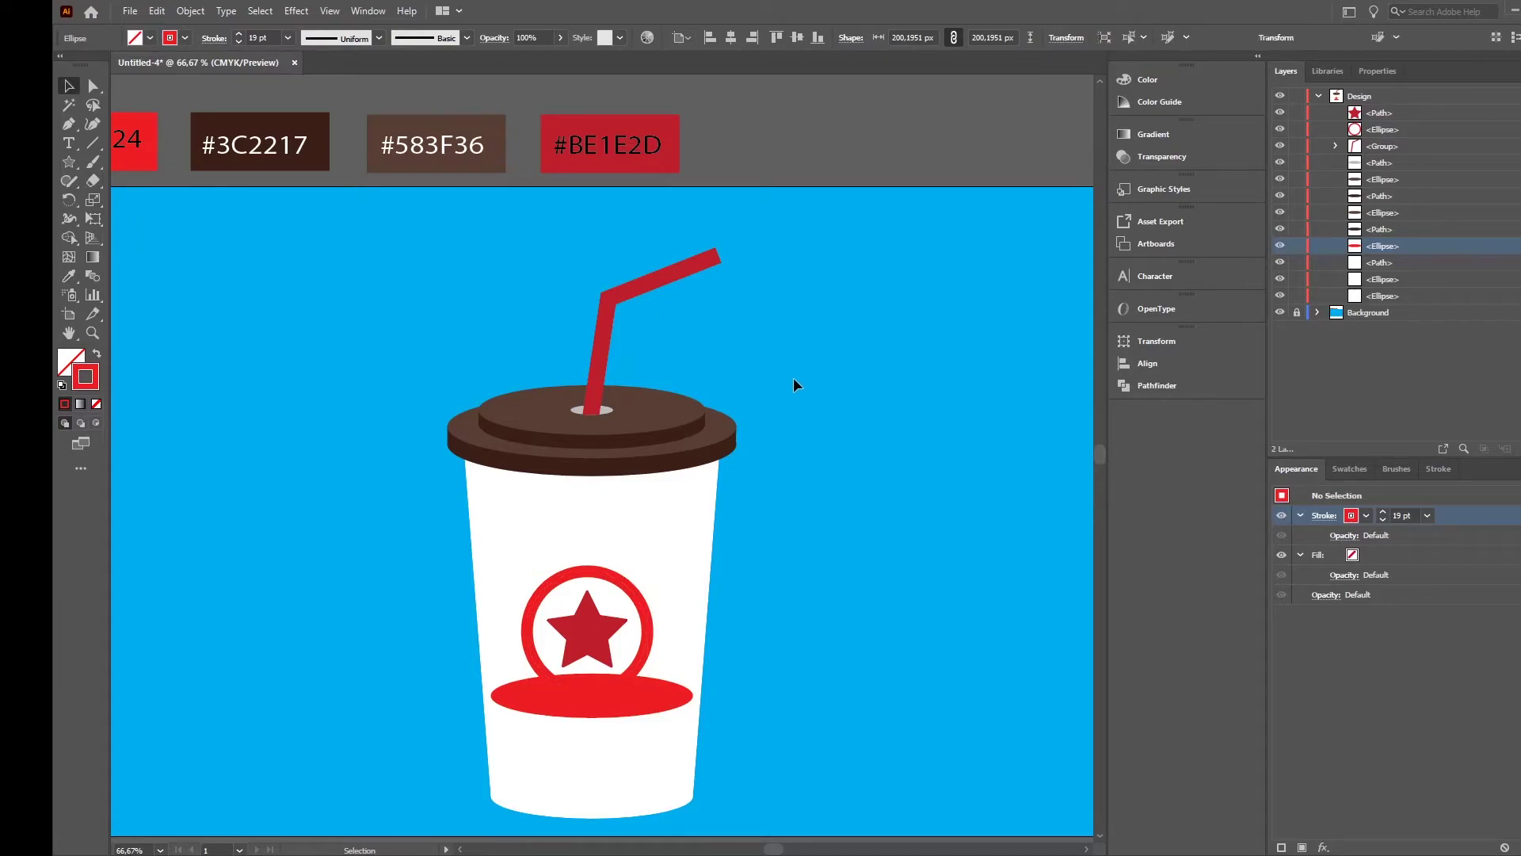
- Fill the logo star with the bright red palette color
{"action": "left_click", "coordinate": [601, 631]}
{"action": "left_click", "coordinate": [68, 277]}
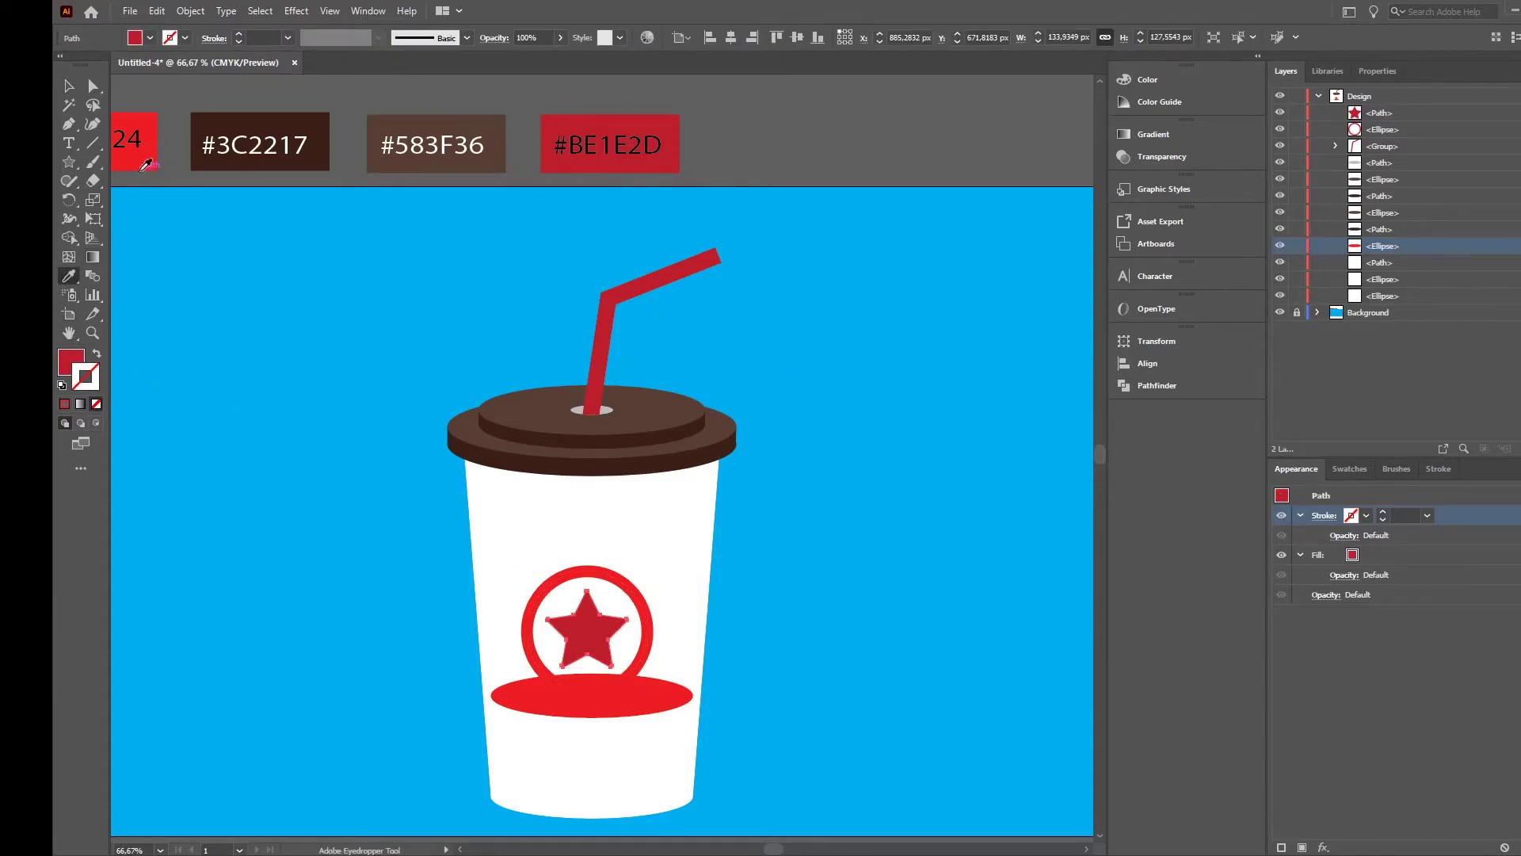
{"action": "left_click", "coordinate": [151, 159], "text": "shift"}
{"action": "left_click", "coordinate": [153, 158]}
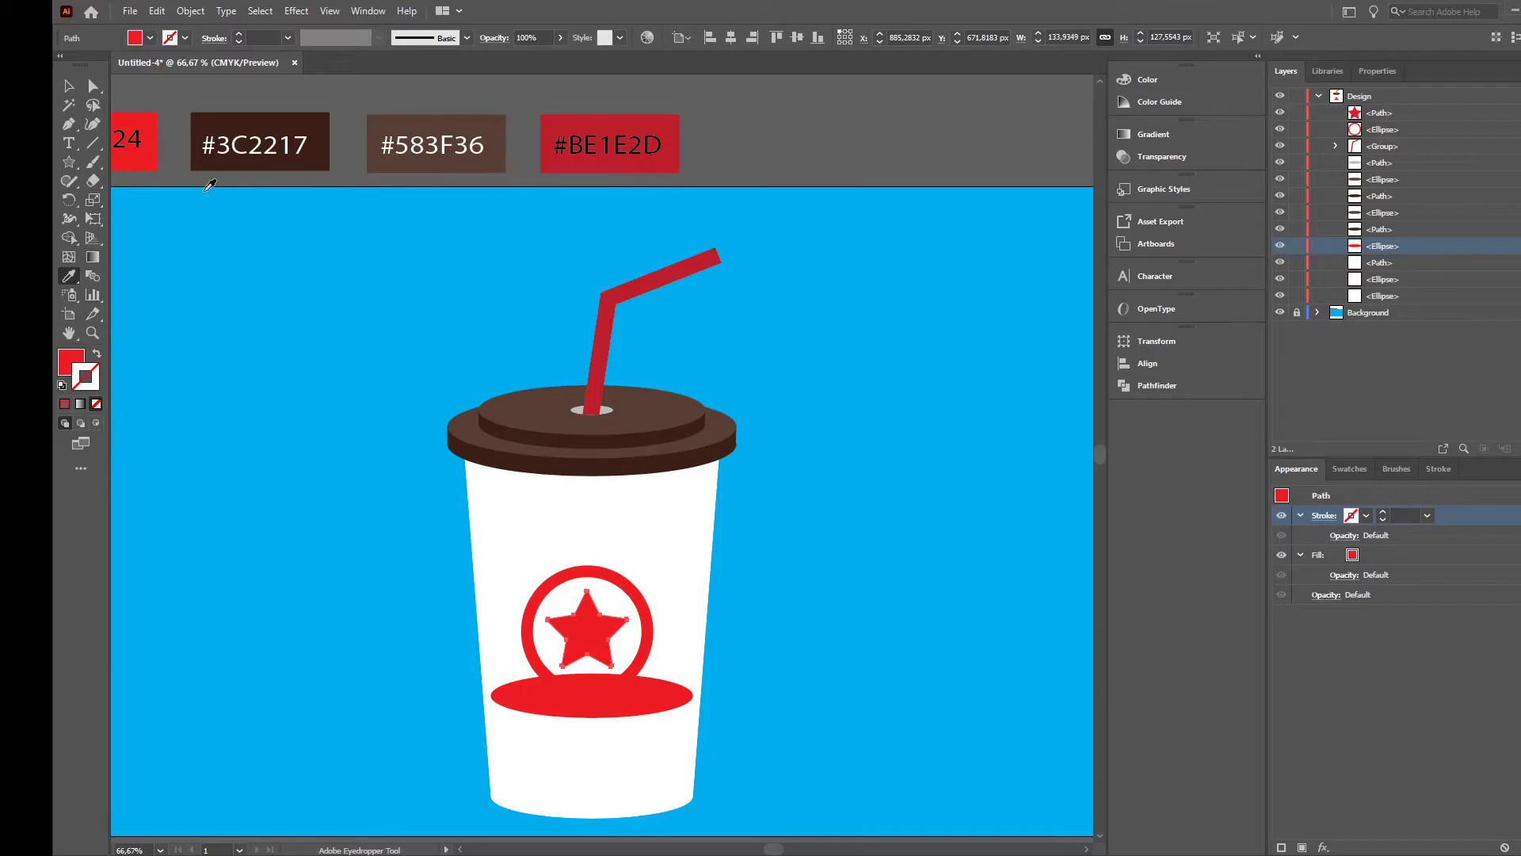
{"action": "left_click", "coordinate": [76, 91]}
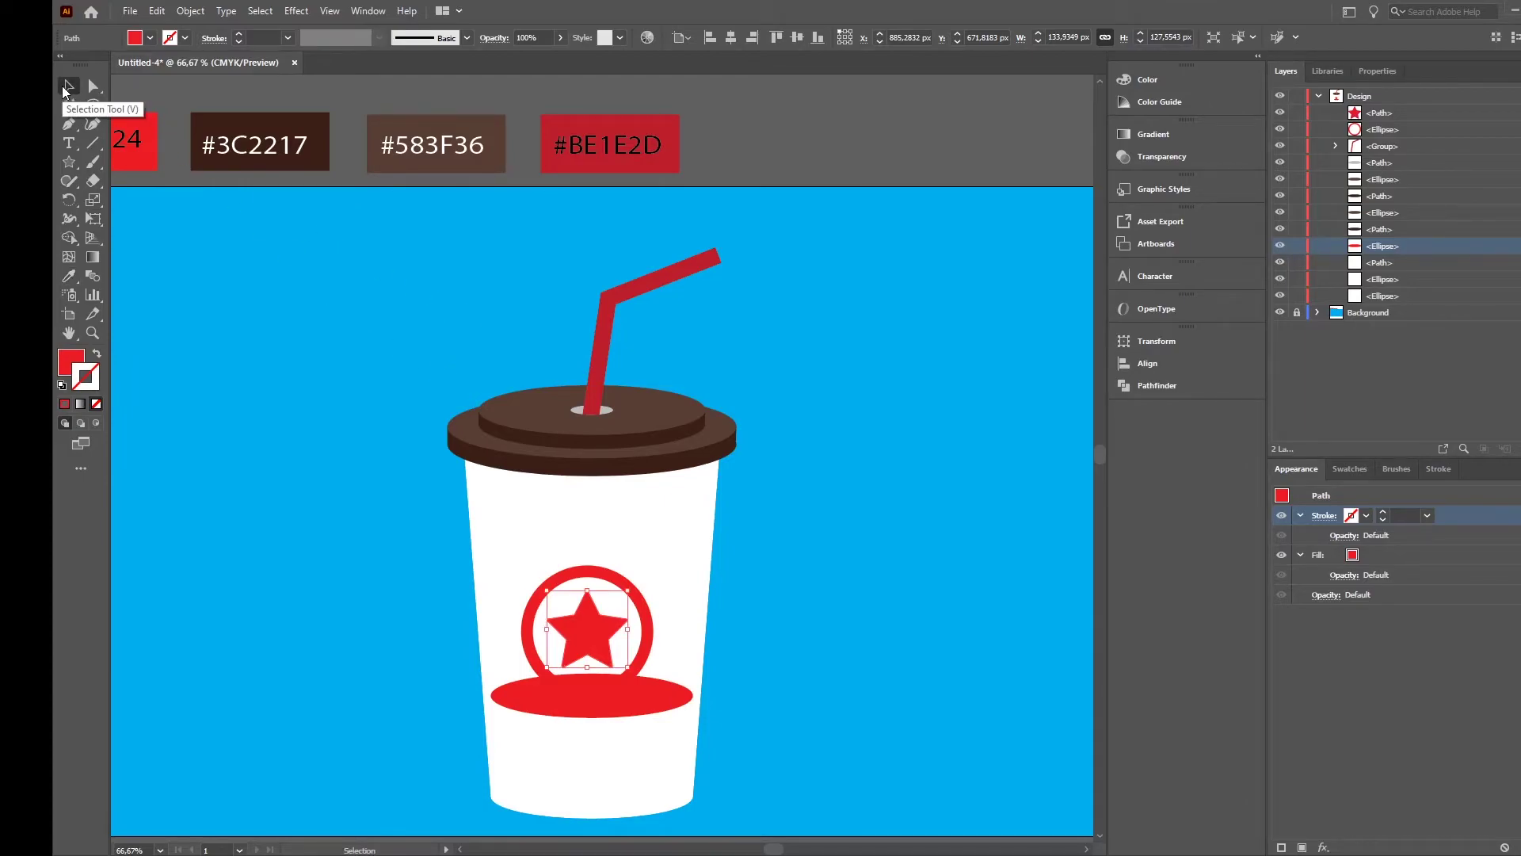
{"action": "left_click", "coordinate": [840, 475]}
- Move the red ellipse up across the lower part of the logo, with one end against the cup's left edge
{"action": "scroll", "coordinate": [713, 666], "scroll_direction": "down", "scroll_amount": 2}
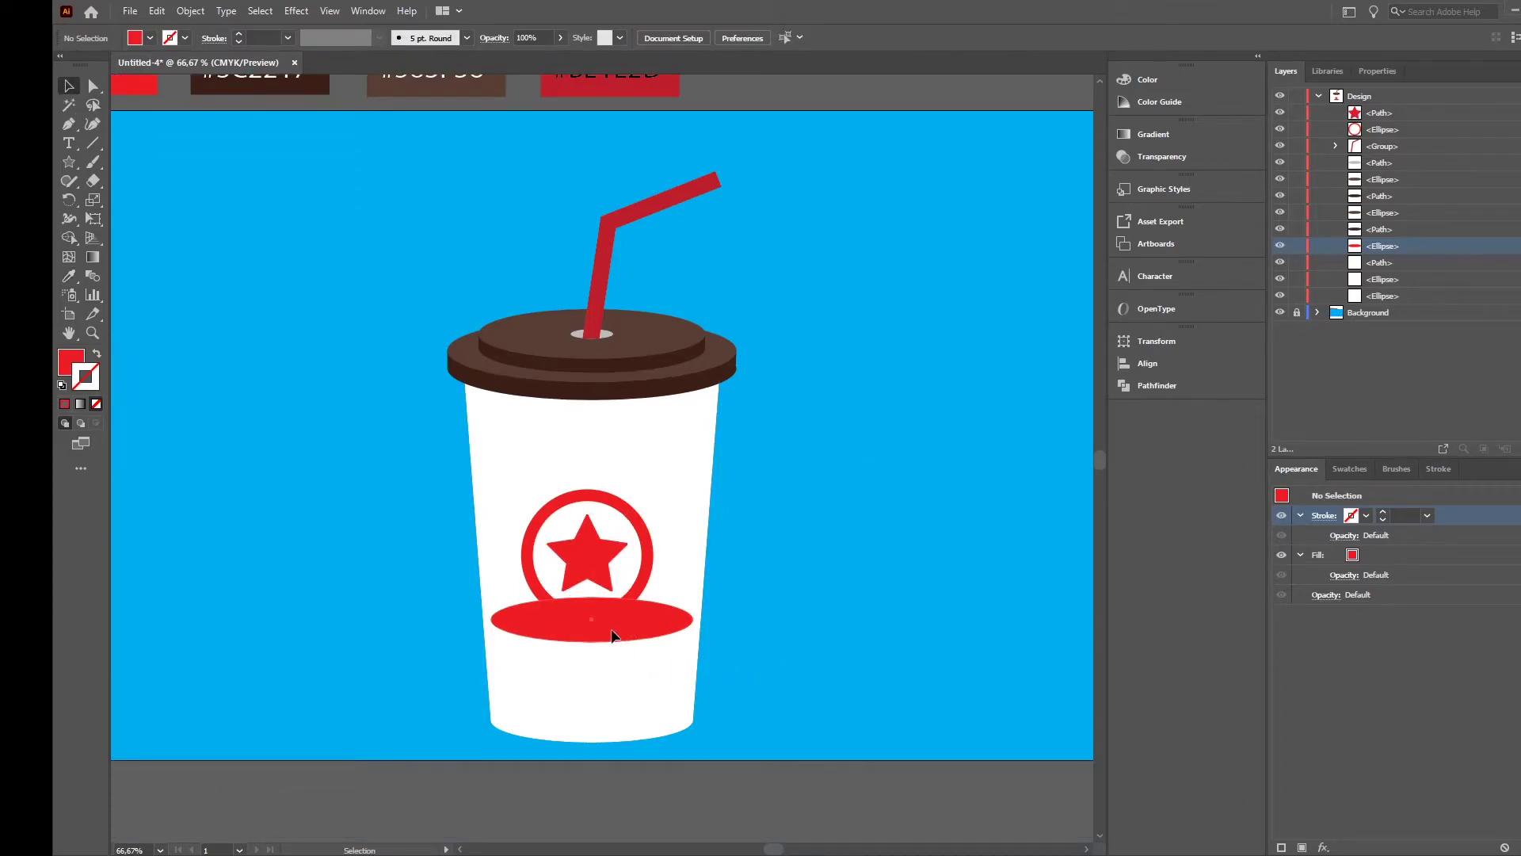
{"action": "left_click", "coordinate": [612, 634]}
{"action": "left_click_drag", "start_coordinate": [618, 618], "coordinate": [615, 587]}
{"action": "scroll", "coordinate": [707, 634], "scroll_direction": "up", "scroll_amount": 10}
{"action": "scroll", "coordinate": [707, 640], "scroll_direction": "down", "scroll_amount": 10}
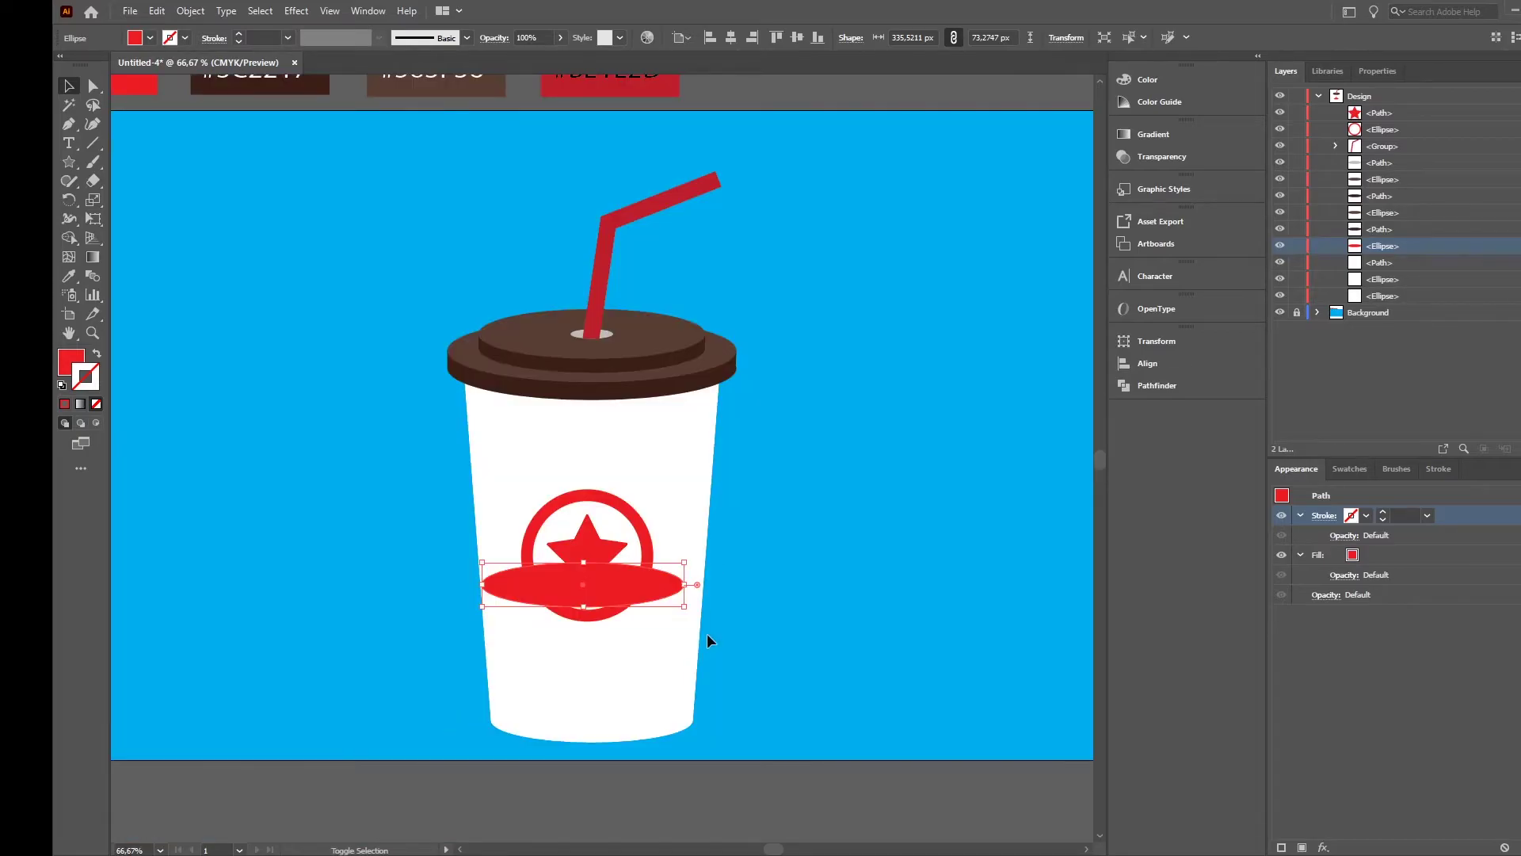
- Scale the red ellipse proportionally to about 370 by 81 px so it spans the cup from edge to edge
{"action": "scroll", "coordinate": [706, 634], "scroll_direction": "up", "scroll_amount": 2}
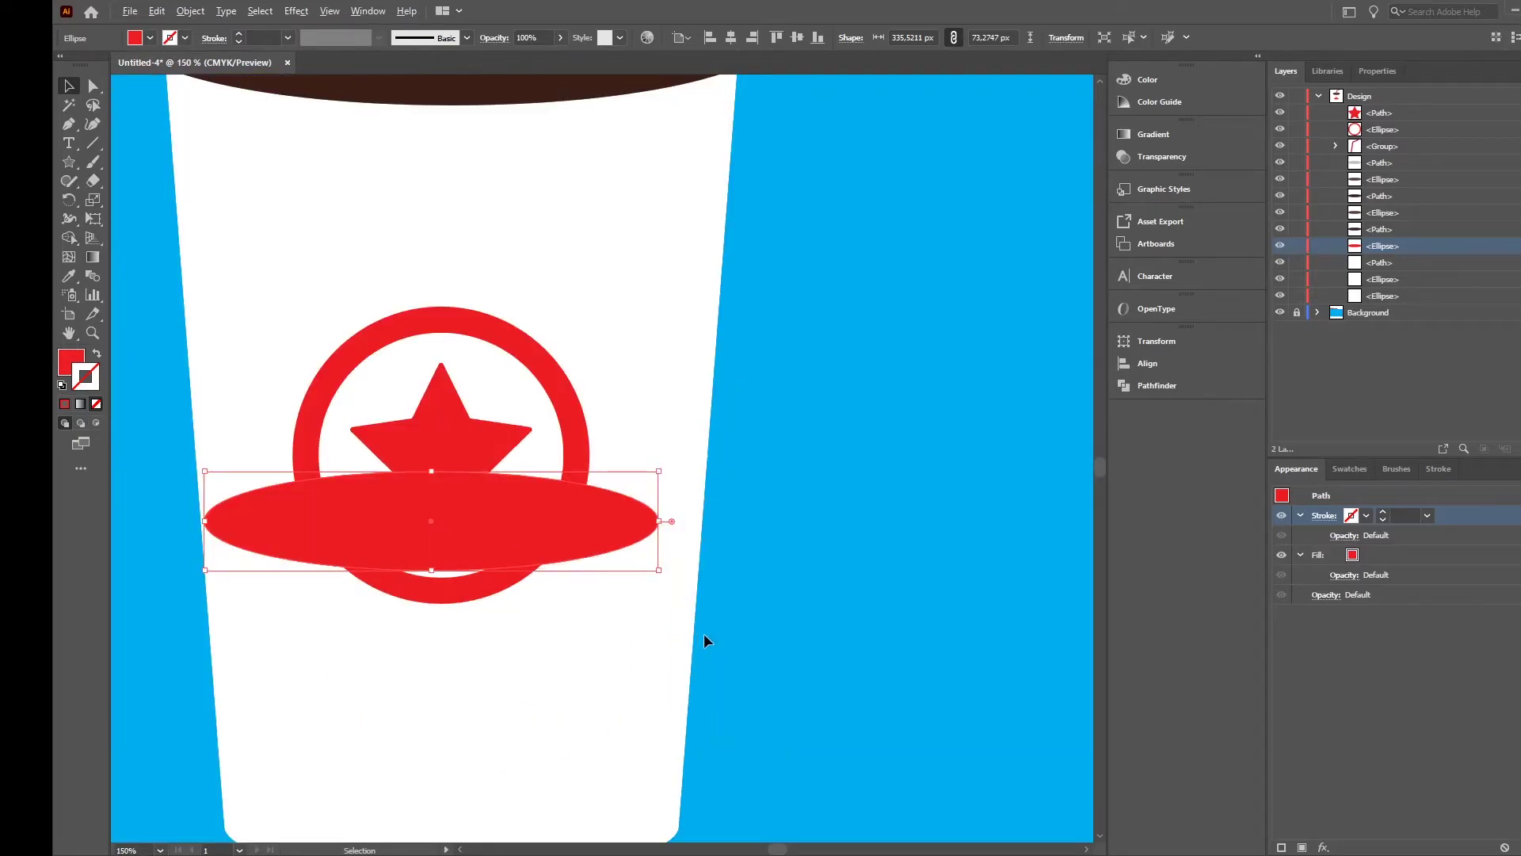
{"action": "left_click", "coordinate": [659, 572]}
{"action": "left_click", "coordinate": [561, 550]}
{"action": "left_click_drag", "start_coordinate": [658, 570], "coordinate": [702, 590]}
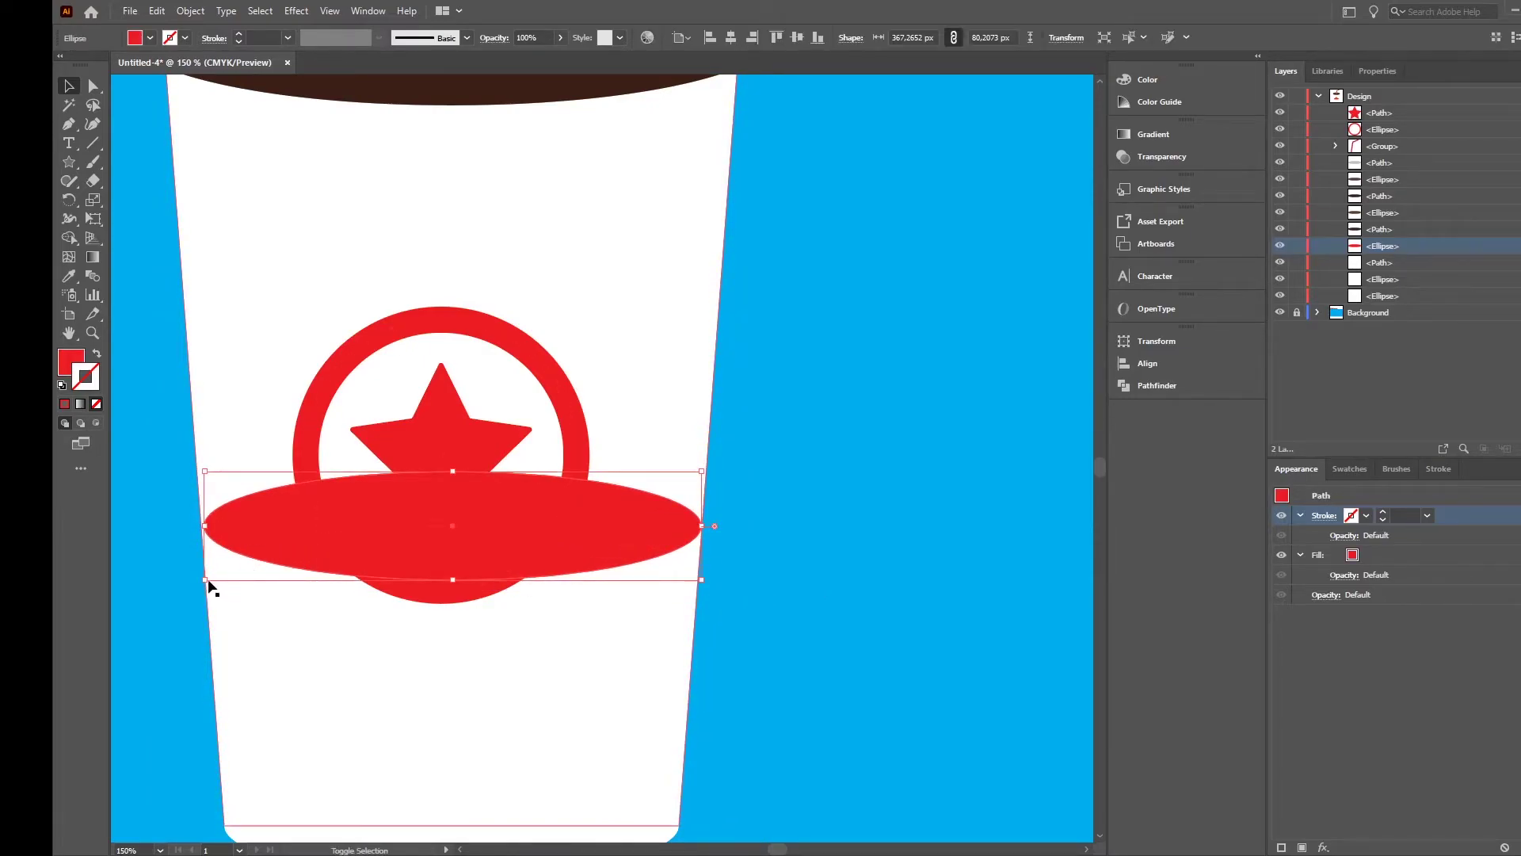
{"action": "left_click_drag", "start_coordinate": [204, 580], "coordinate": [202, 586]}
{"action": "left_click", "coordinate": [816, 540]}
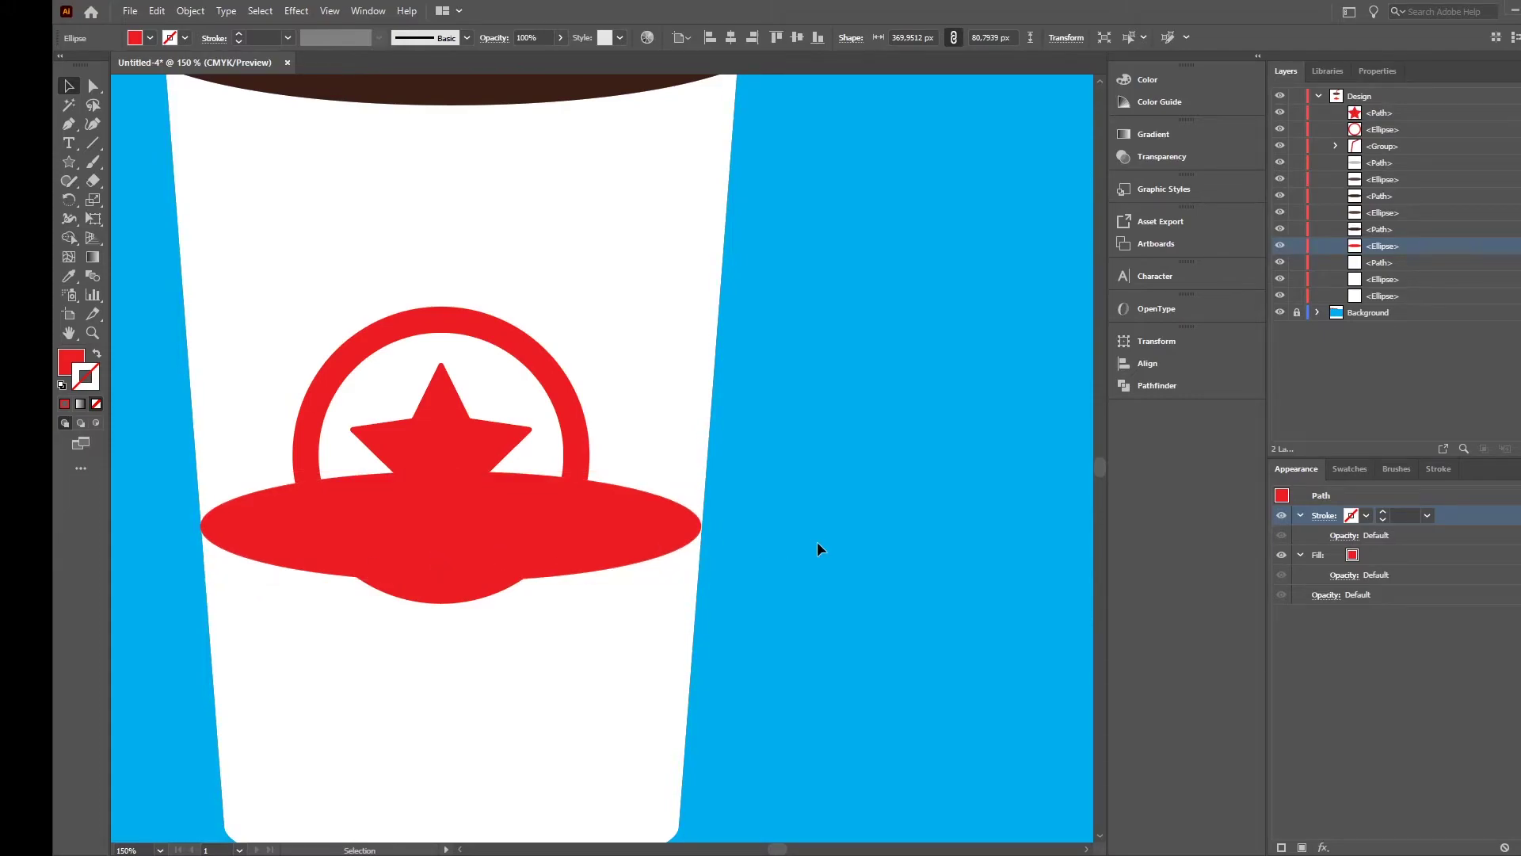
{"action": "left_click", "coordinate": [585, 538]}
{"action": "left_click", "coordinate": [904, 466]}
{"action": "left_click", "coordinate": [617, 535]}
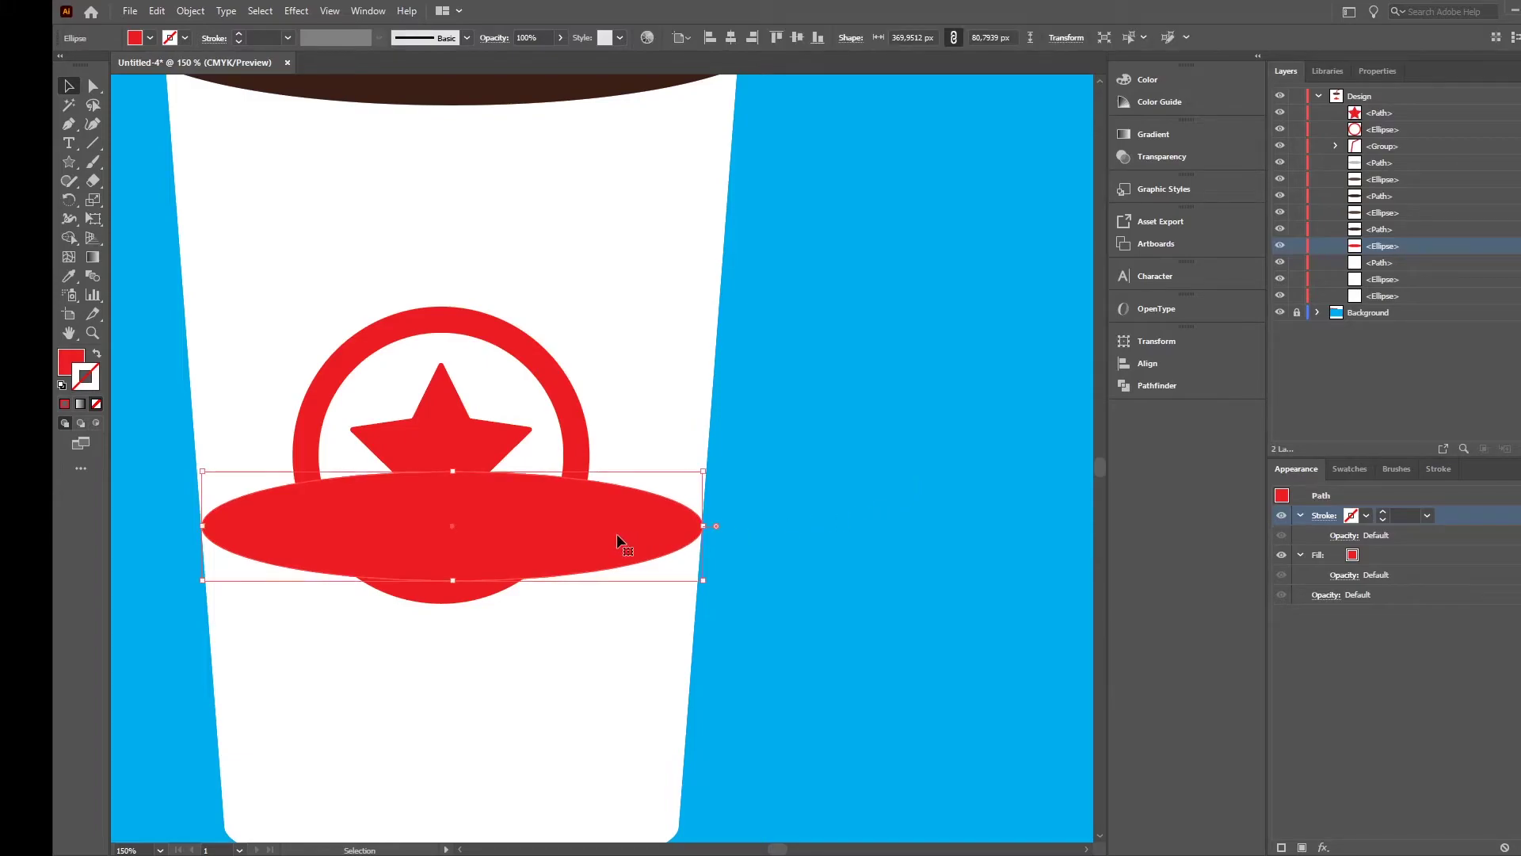
{"action": "key", "text": "ctrl+shift+a"}
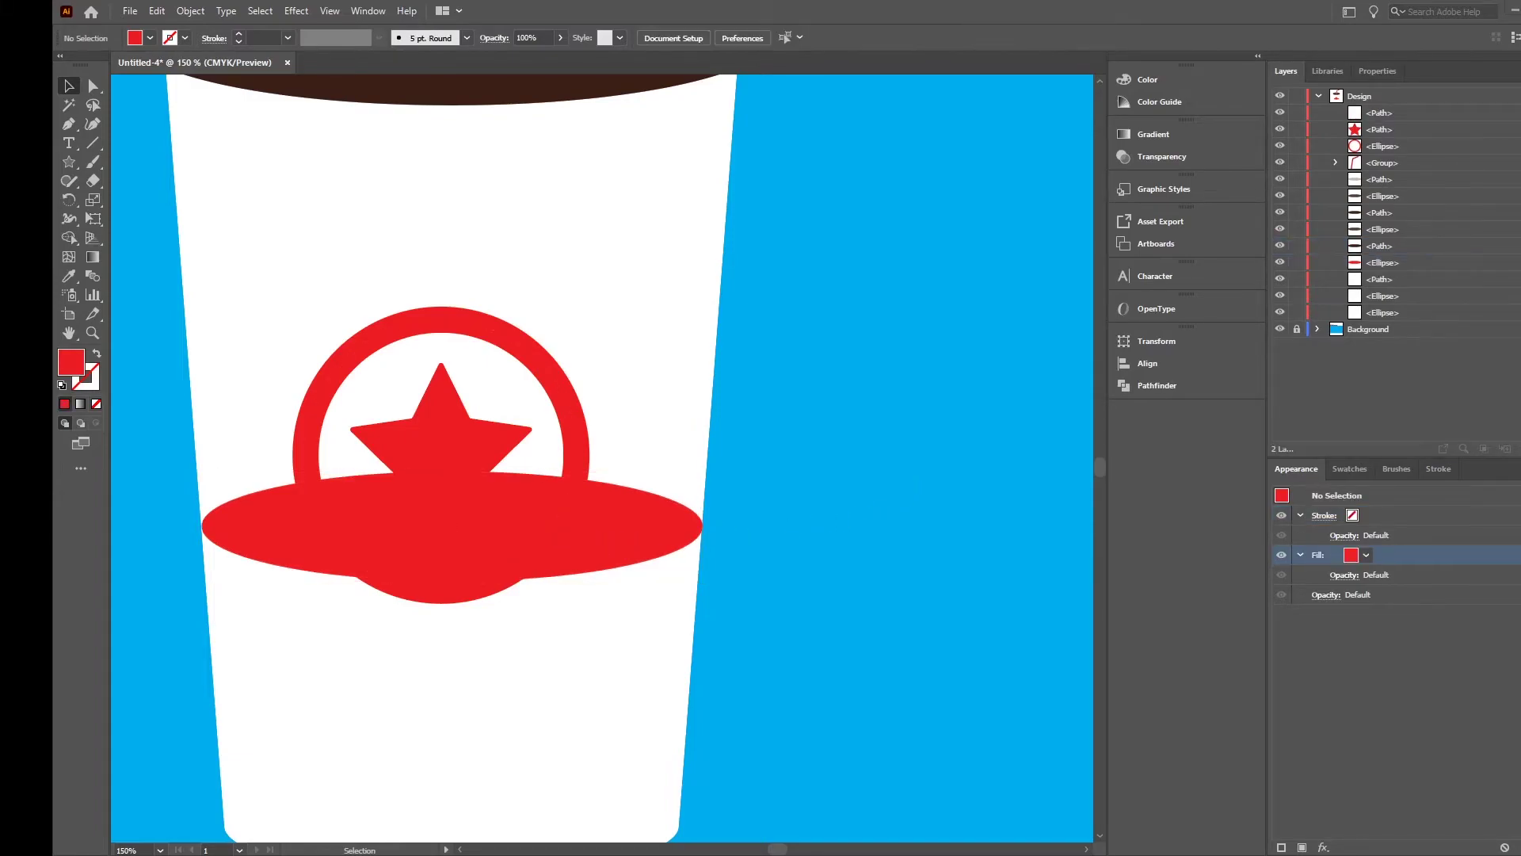
- Duplicate the red ellipse straight up to the top of the ring and scale the copy to the cup's width, about 391 by 85 px
{"action": "left_click", "coordinate": [632, 558]}
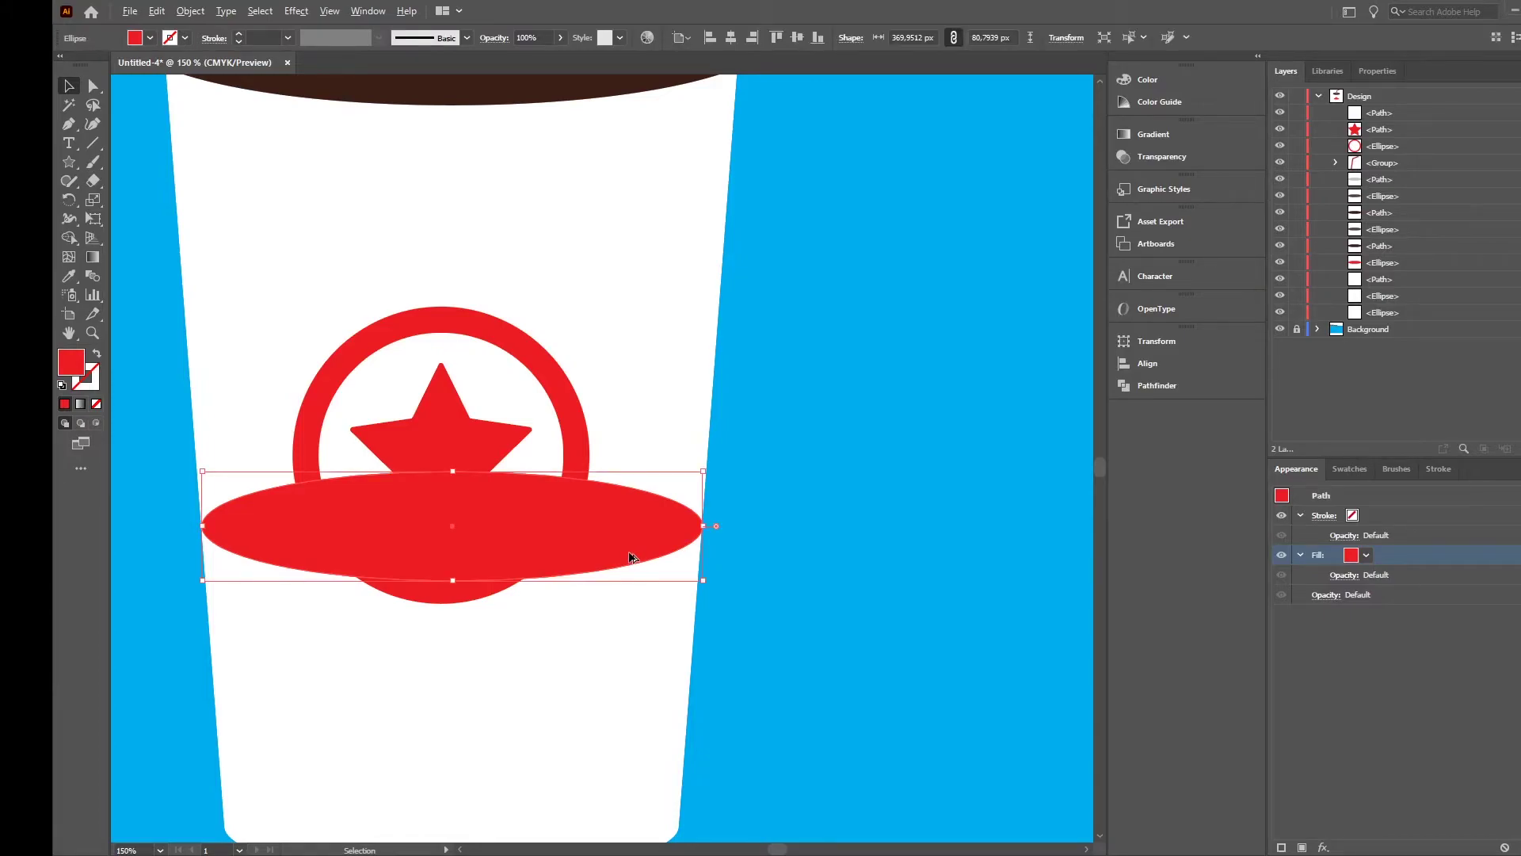
{"action": "left_click_drag", "start_coordinate": [525, 534], "coordinate": [525, 346]}
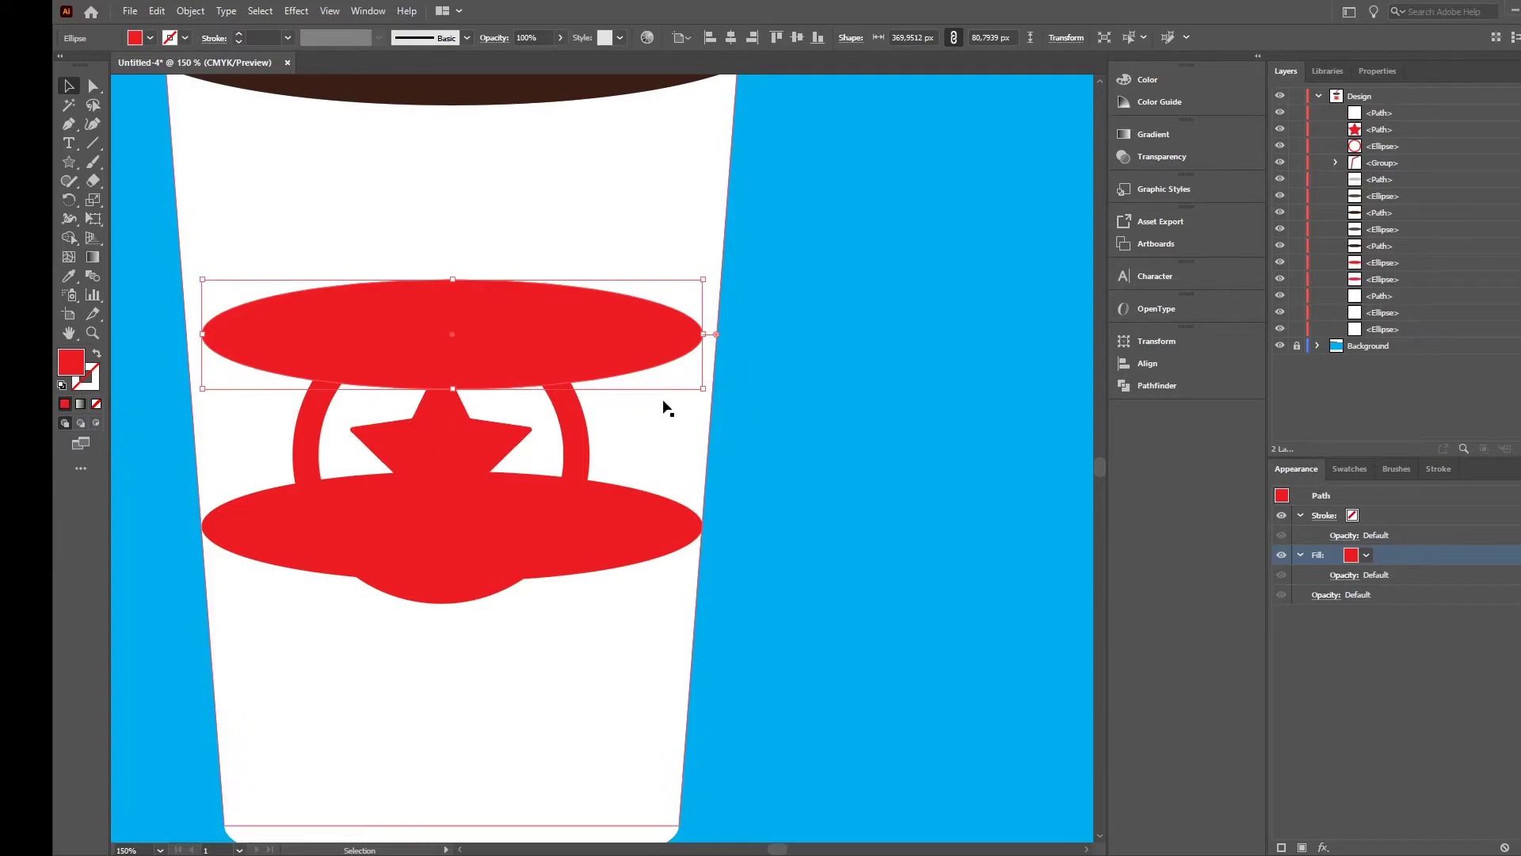
{"action": "left_click_drag", "start_coordinate": [705, 390], "coordinate": [718, 393]}
{"action": "left_click", "coordinate": [764, 400]}
{"action": "left_click", "coordinate": [615, 364]}
{"action": "key", "text": "Left"}
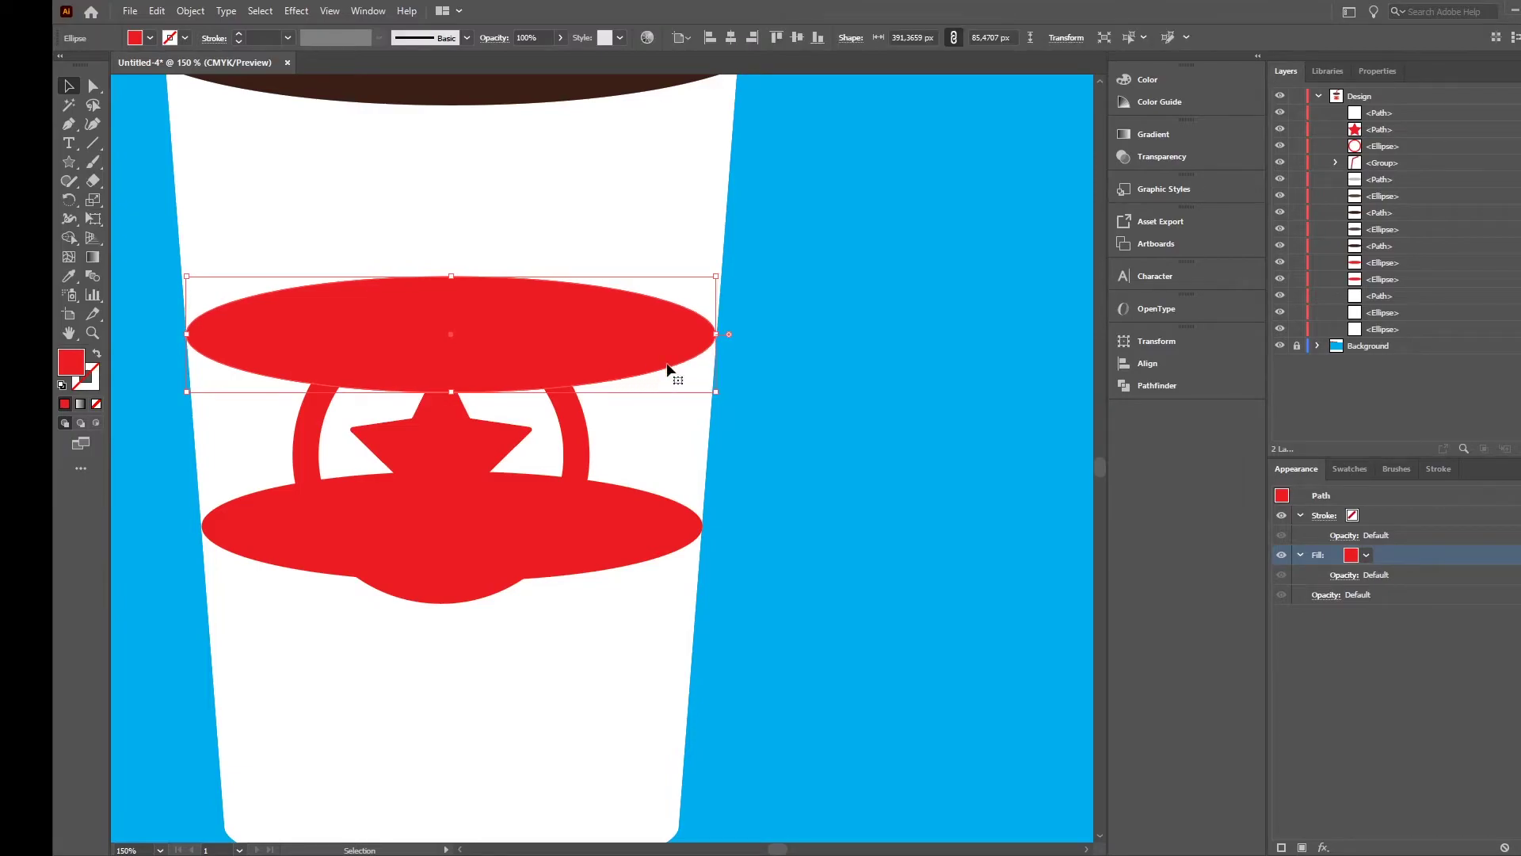
{"action": "left_click", "coordinate": [859, 383]}
- Remove the top anchor point of the upper red ellipse so that only its lower half remains
{"action": "left_click", "coordinate": [516, 354]}
{"action": "left_click", "coordinate": [94, 87]}
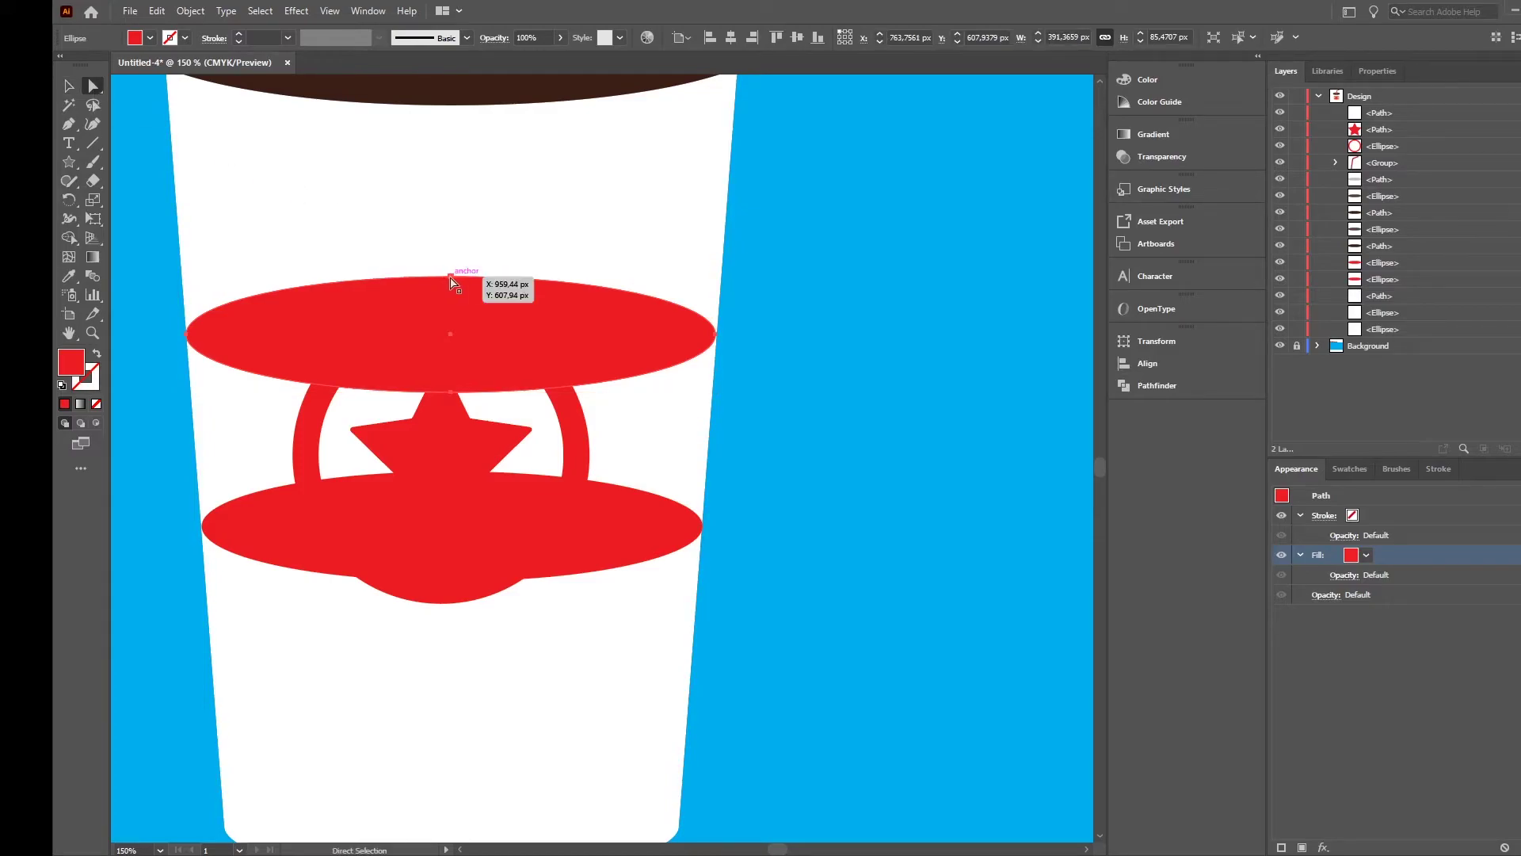
{"action": "left_click", "coordinate": [452, 279]}
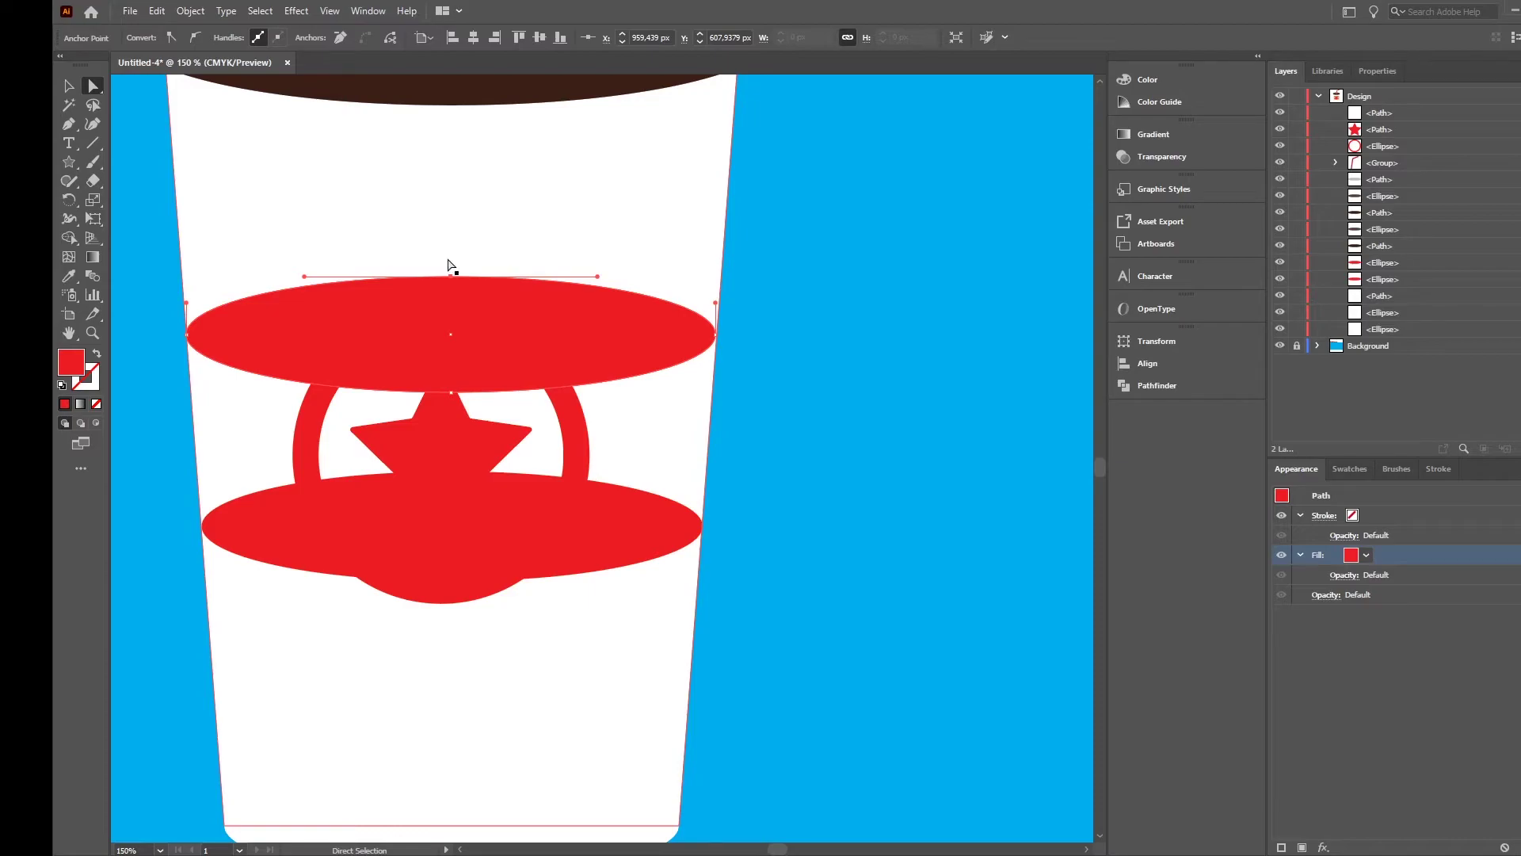
{"action": "left_click_drag", "start_coordinate": [451, 277], "coordinate": [451, 392]}
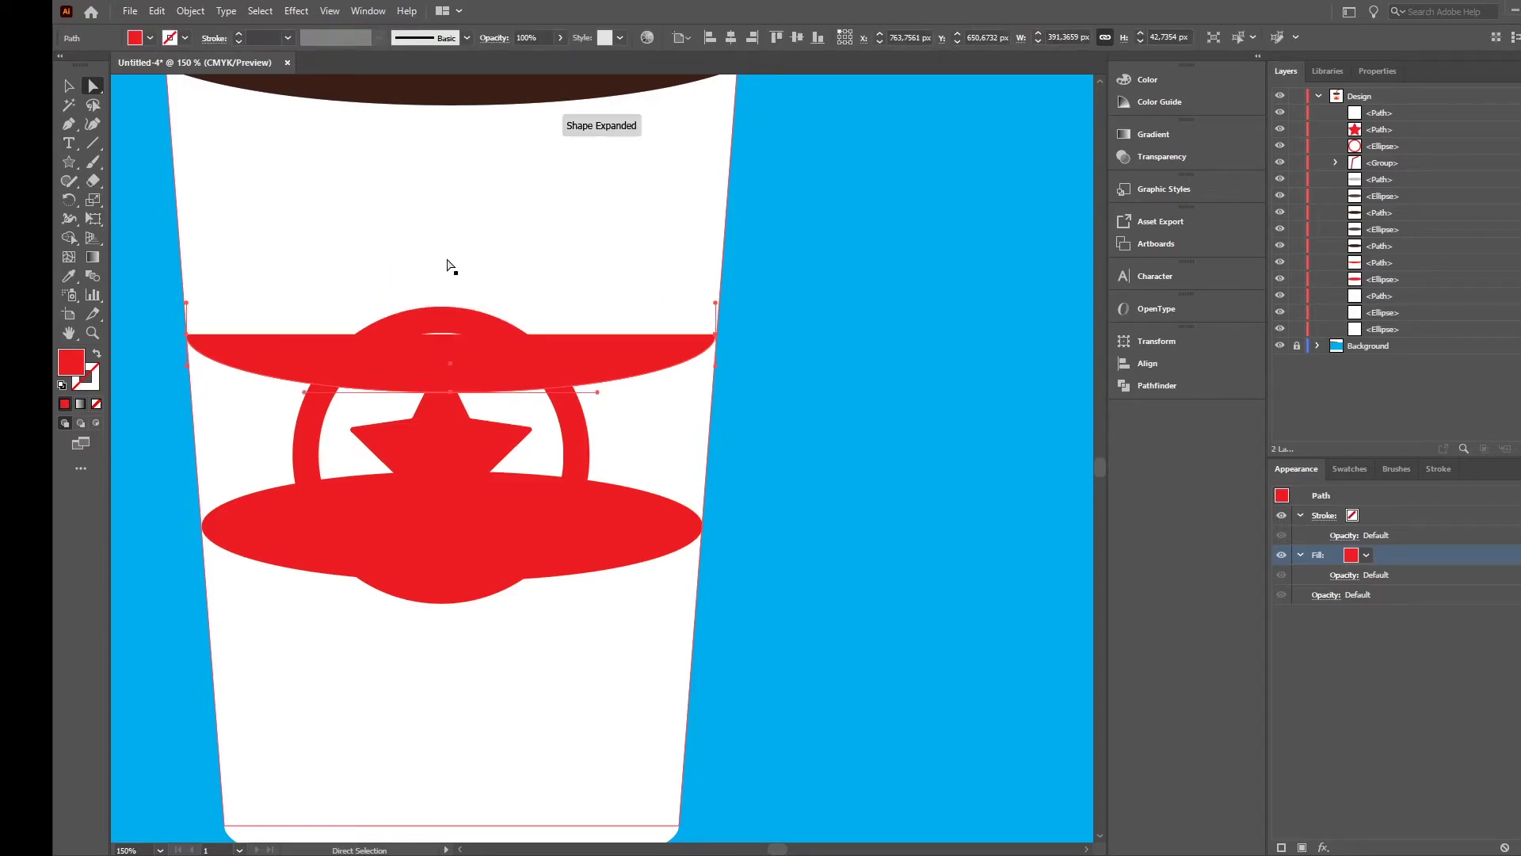
{"action": "left_click", "coordinate": [70, 86]}
{"action": "left_click", "coordinate": [713, 317]}
- Extend the half ellipse with the Pen tool through both side anchors of the lower ellipse and close it into a curved band
{"action": "left_click", "coordinate": [644, 352]}
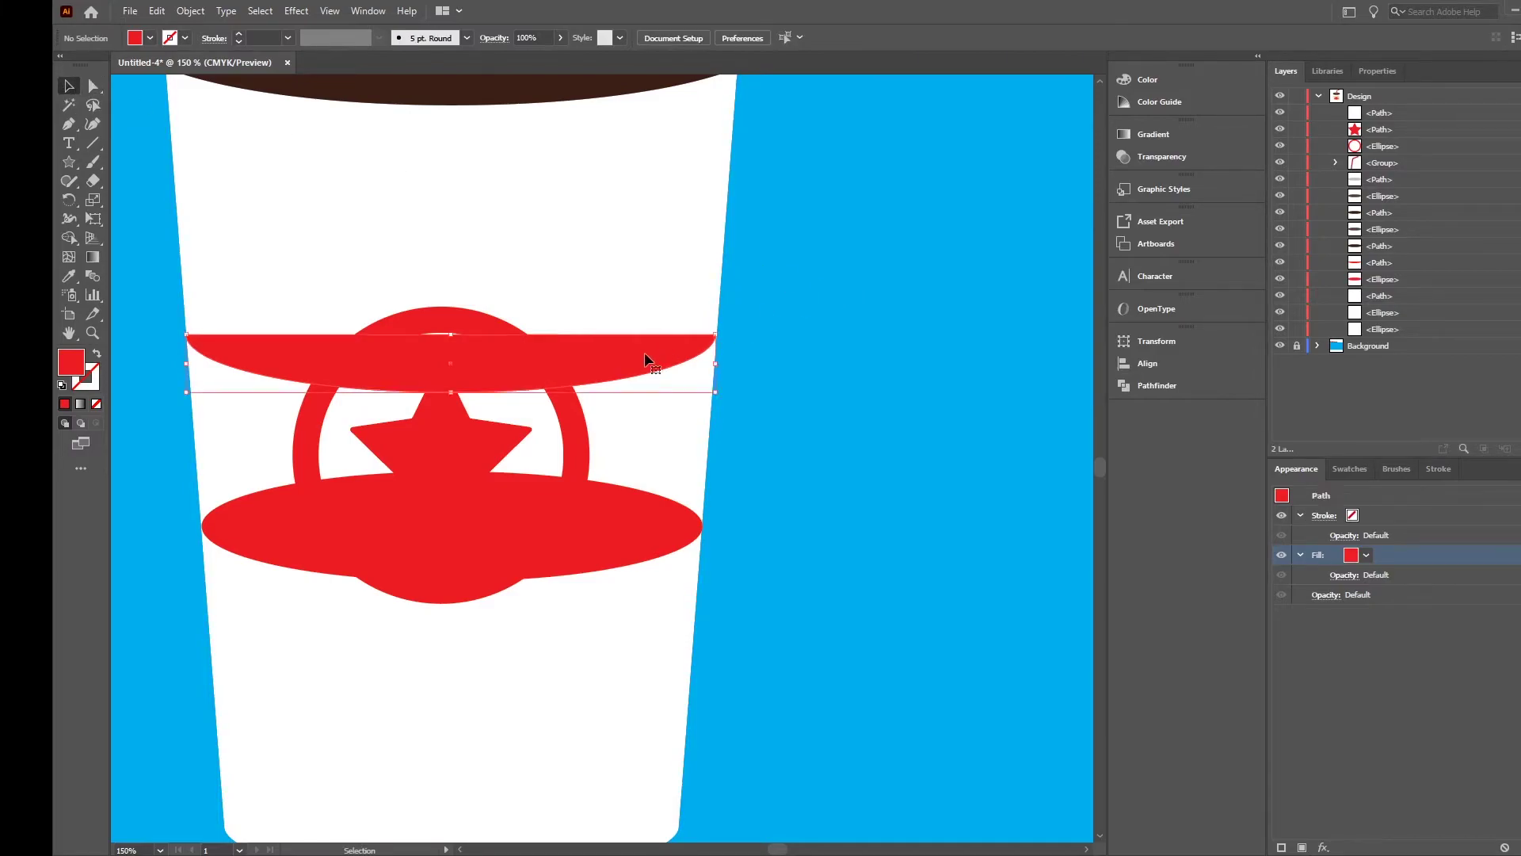
{"action": "left_click", "coordinate": [70, 125]}
{"action": "left_click", "coordinate": [187, 334]}
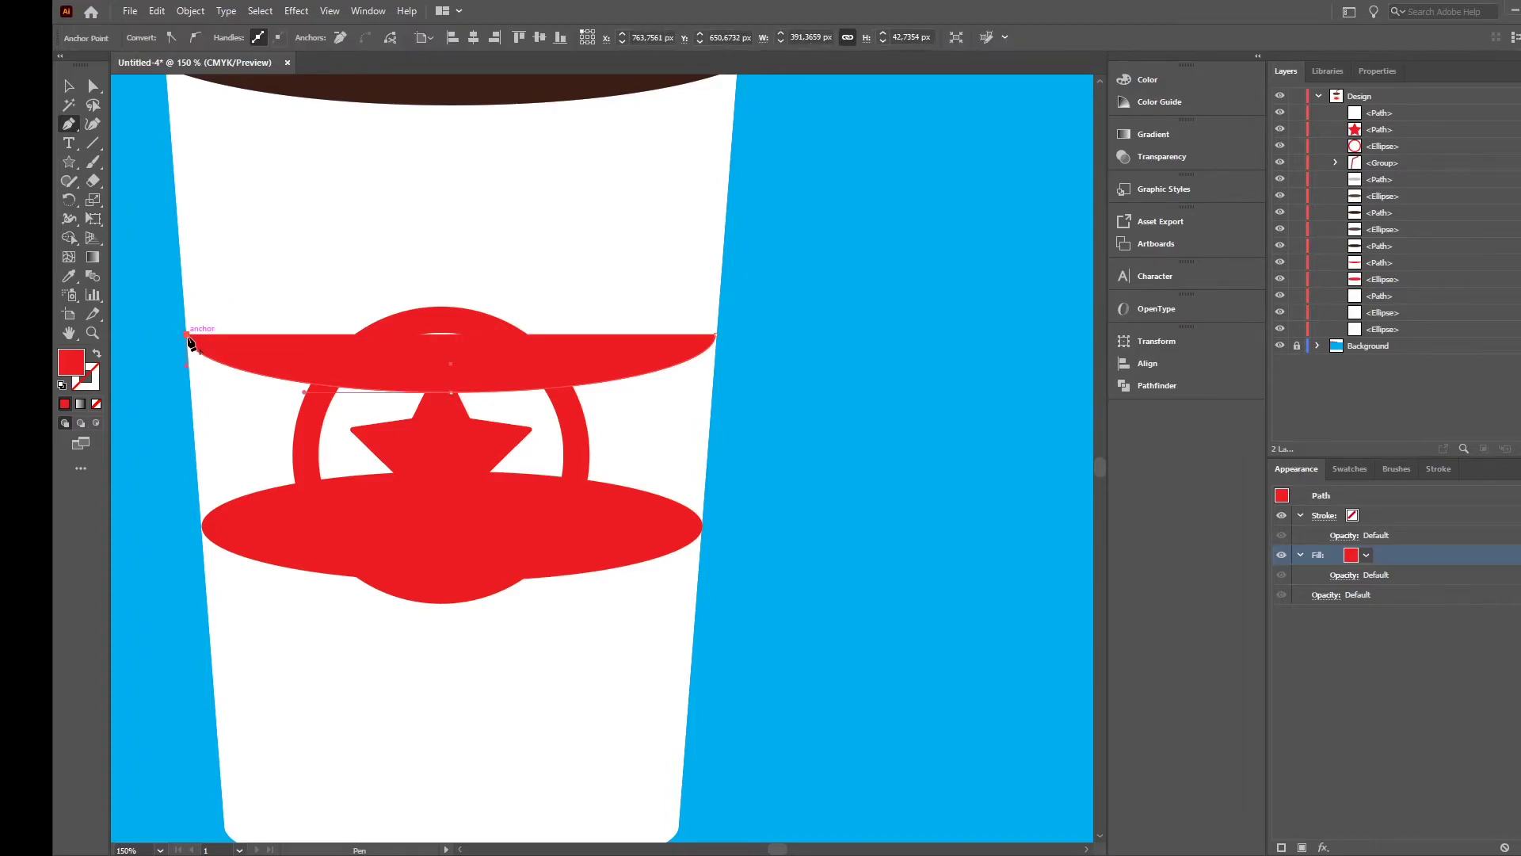
{"action": "left_click", "coordinate": [202, 526]}
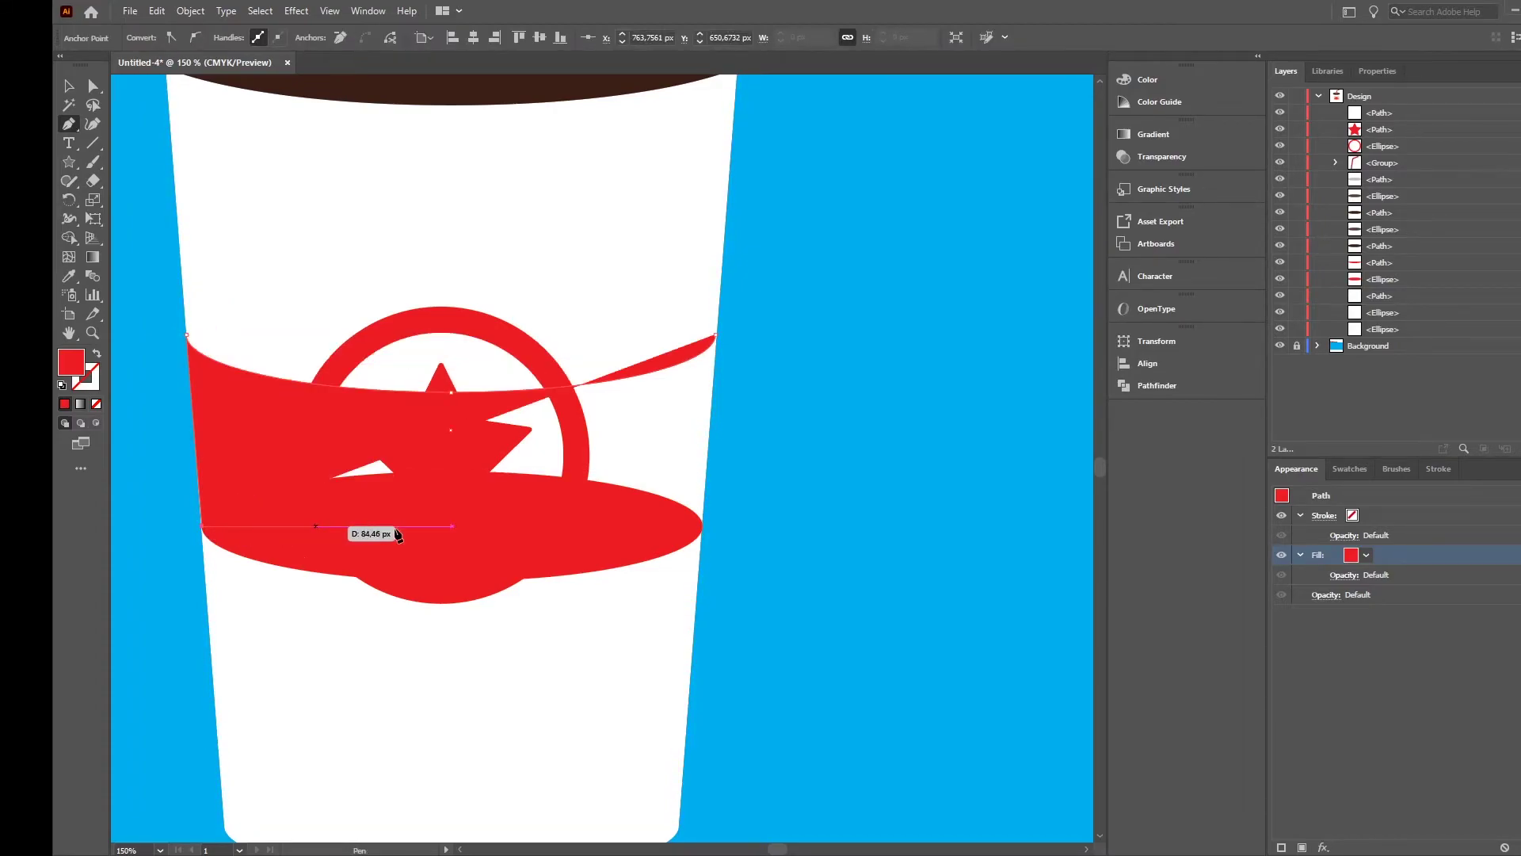
{"action": "left_click", "coordinate": [704, 526]}
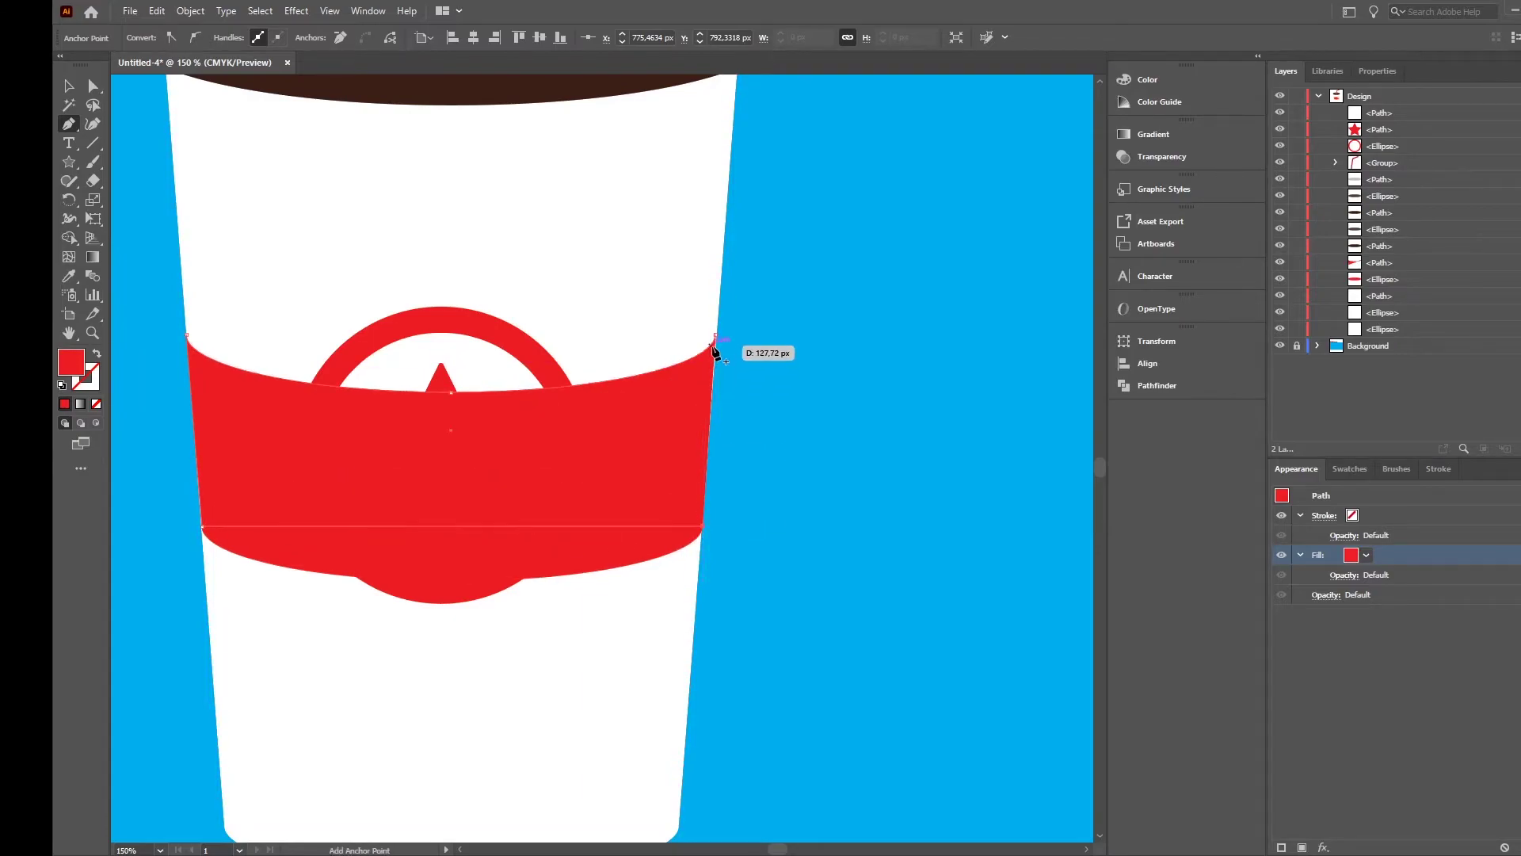
{"action": "left_click", "coordinate": [716, 335]}
{"action": "left_click", "coordinate": [68, 85]}
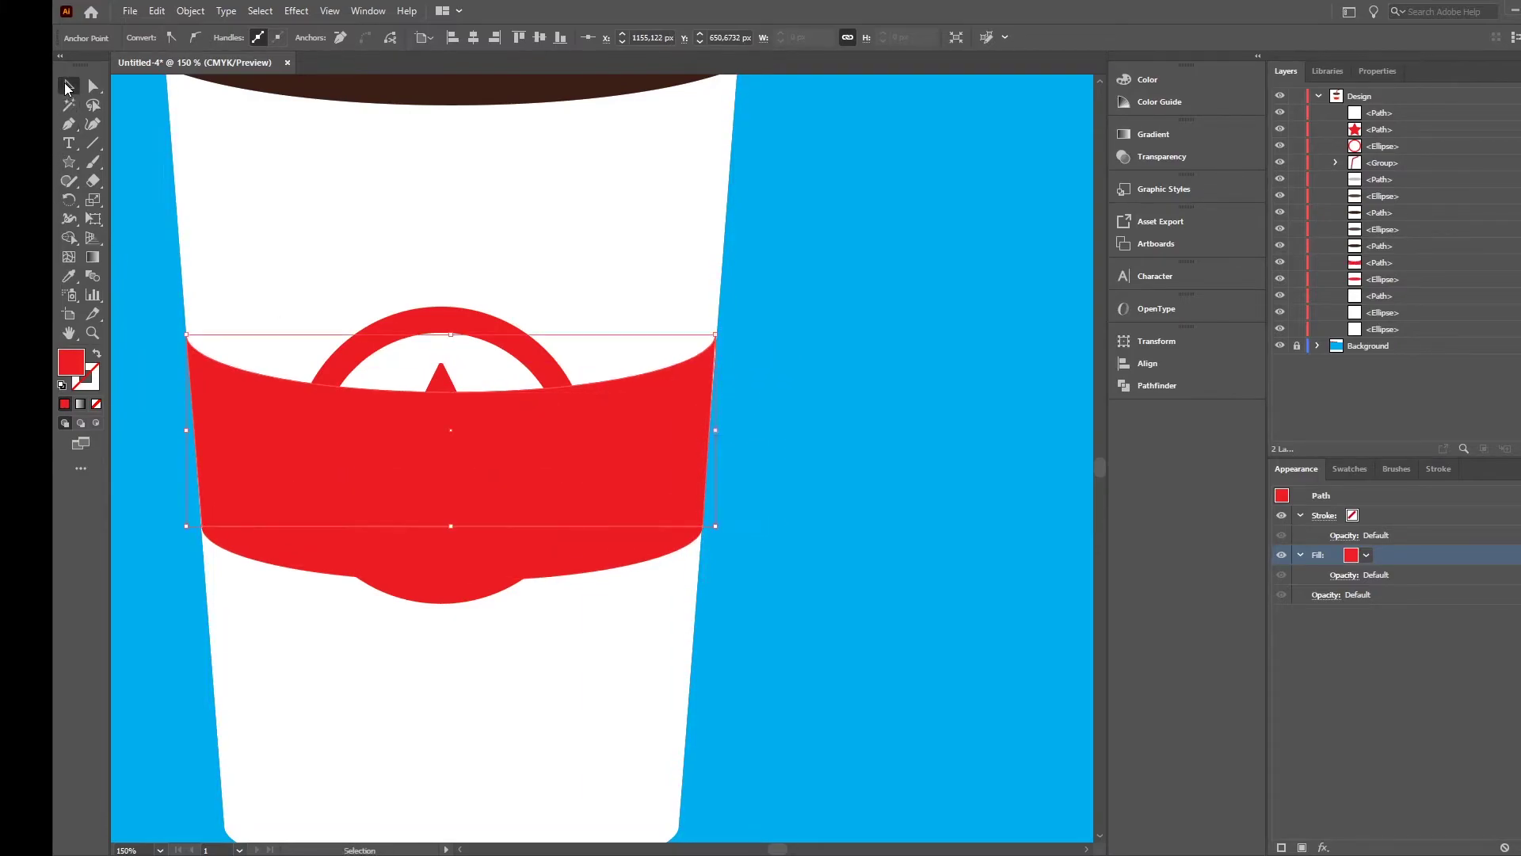
{"action": "left_click", "coordinate": [787, 351]}
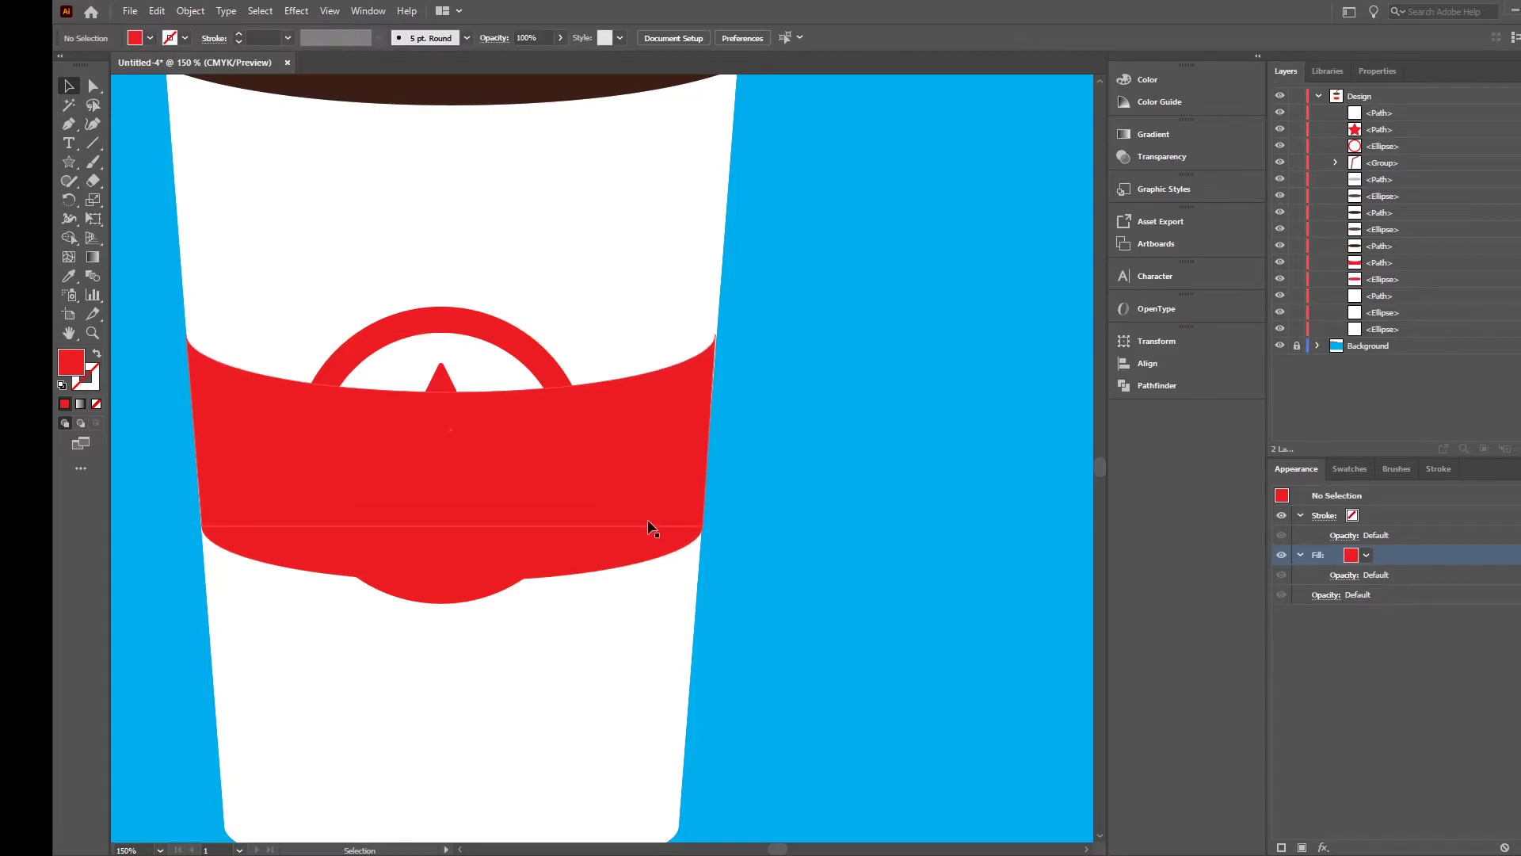
- Unite the lower red ellipse and the curved band above it into one shape with Pathfinder
{"action": "left_click", "coordinate": [649, 547]}
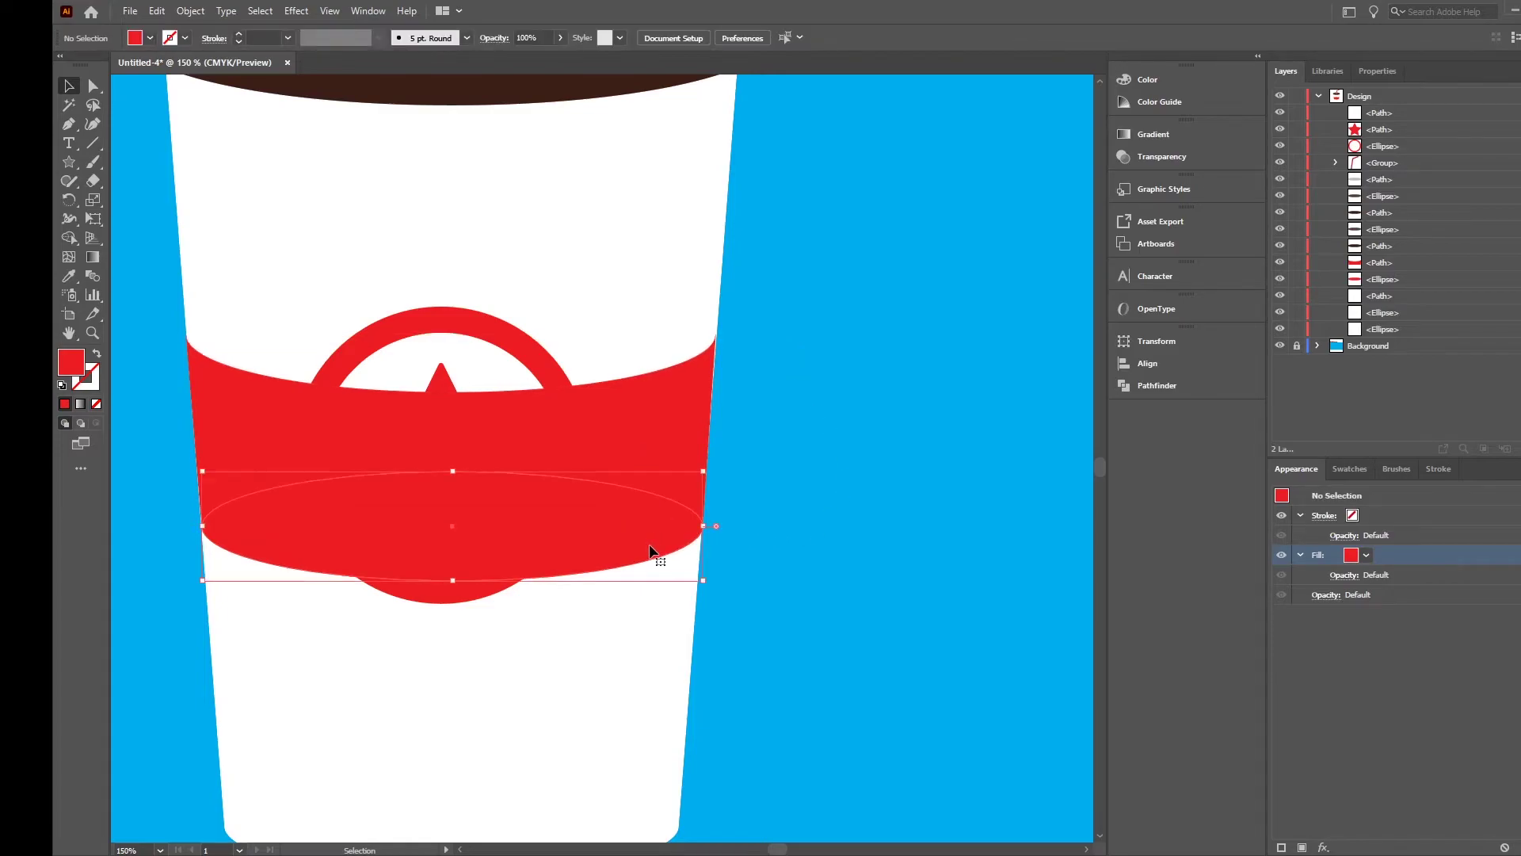
{"action": "left_click", "coordinate": [664, 442], "text": "shift"}
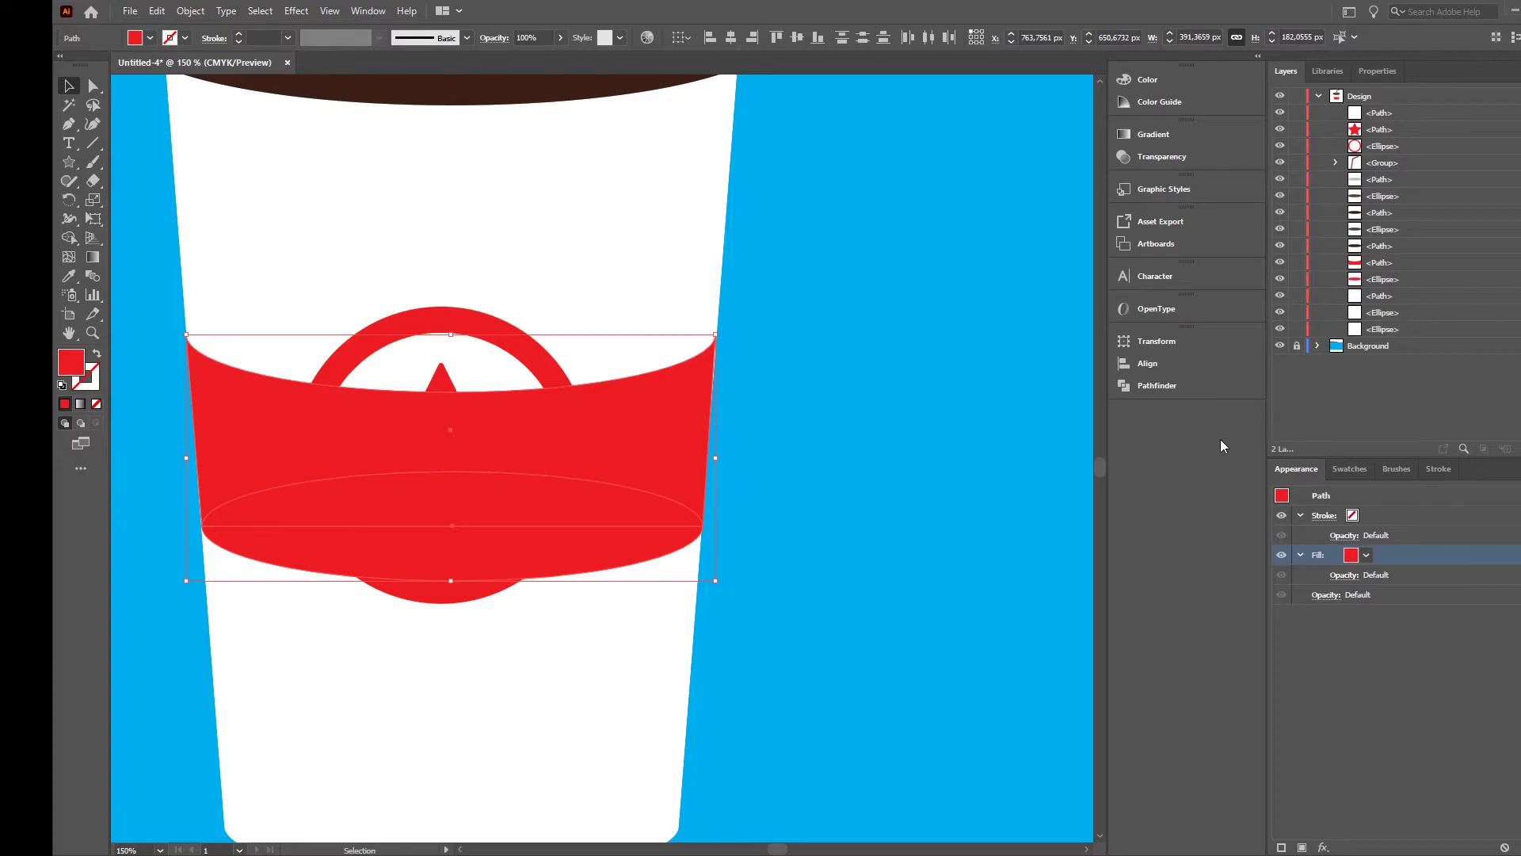
{"action": "left_click", "coordinate": [1160, 387]}
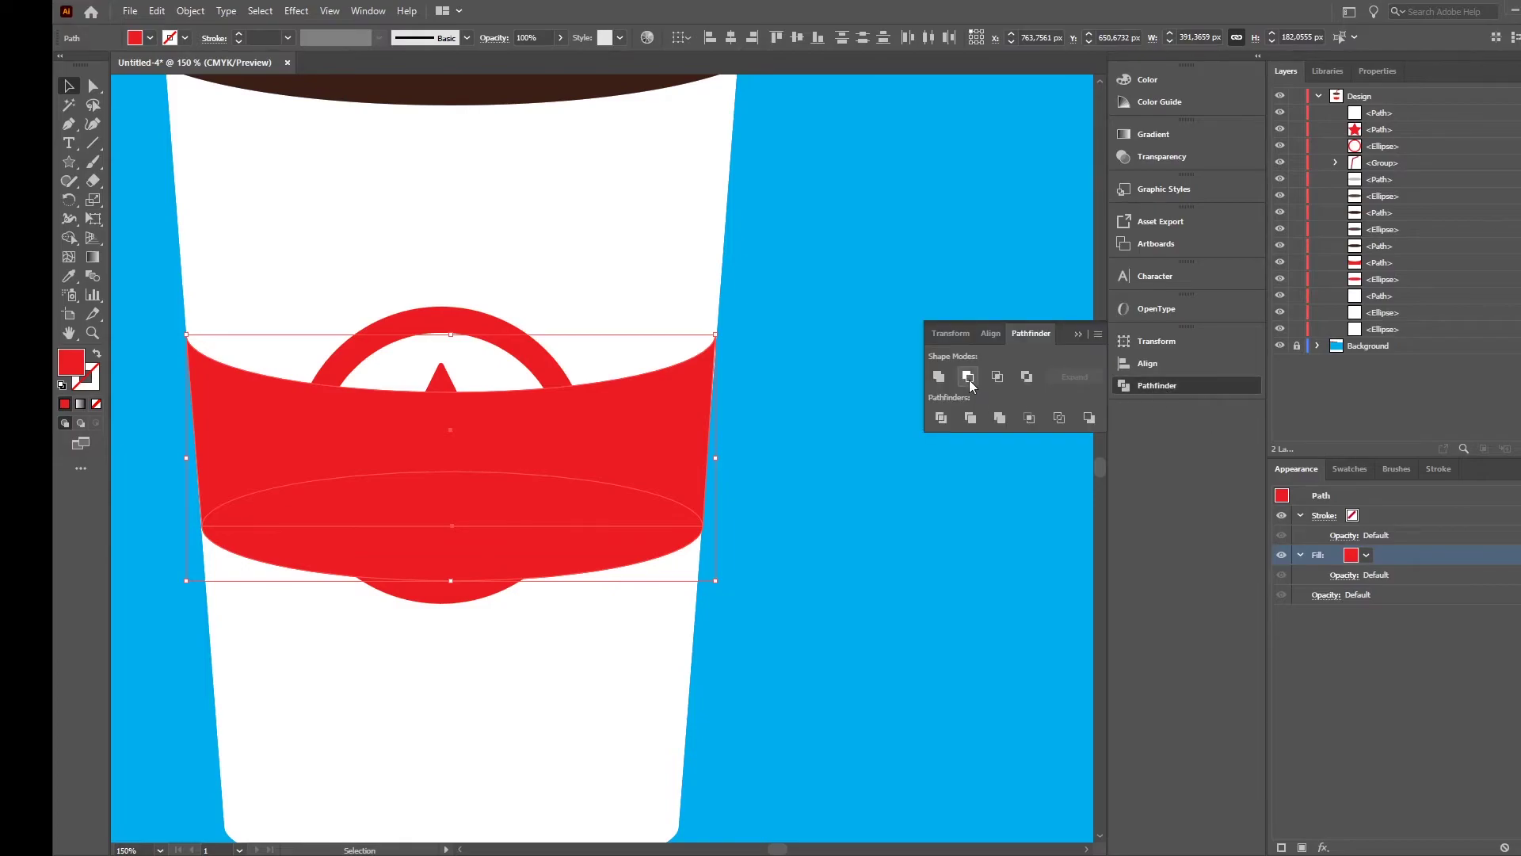
{"action": "left_click", "coordinate": [940, 379]}
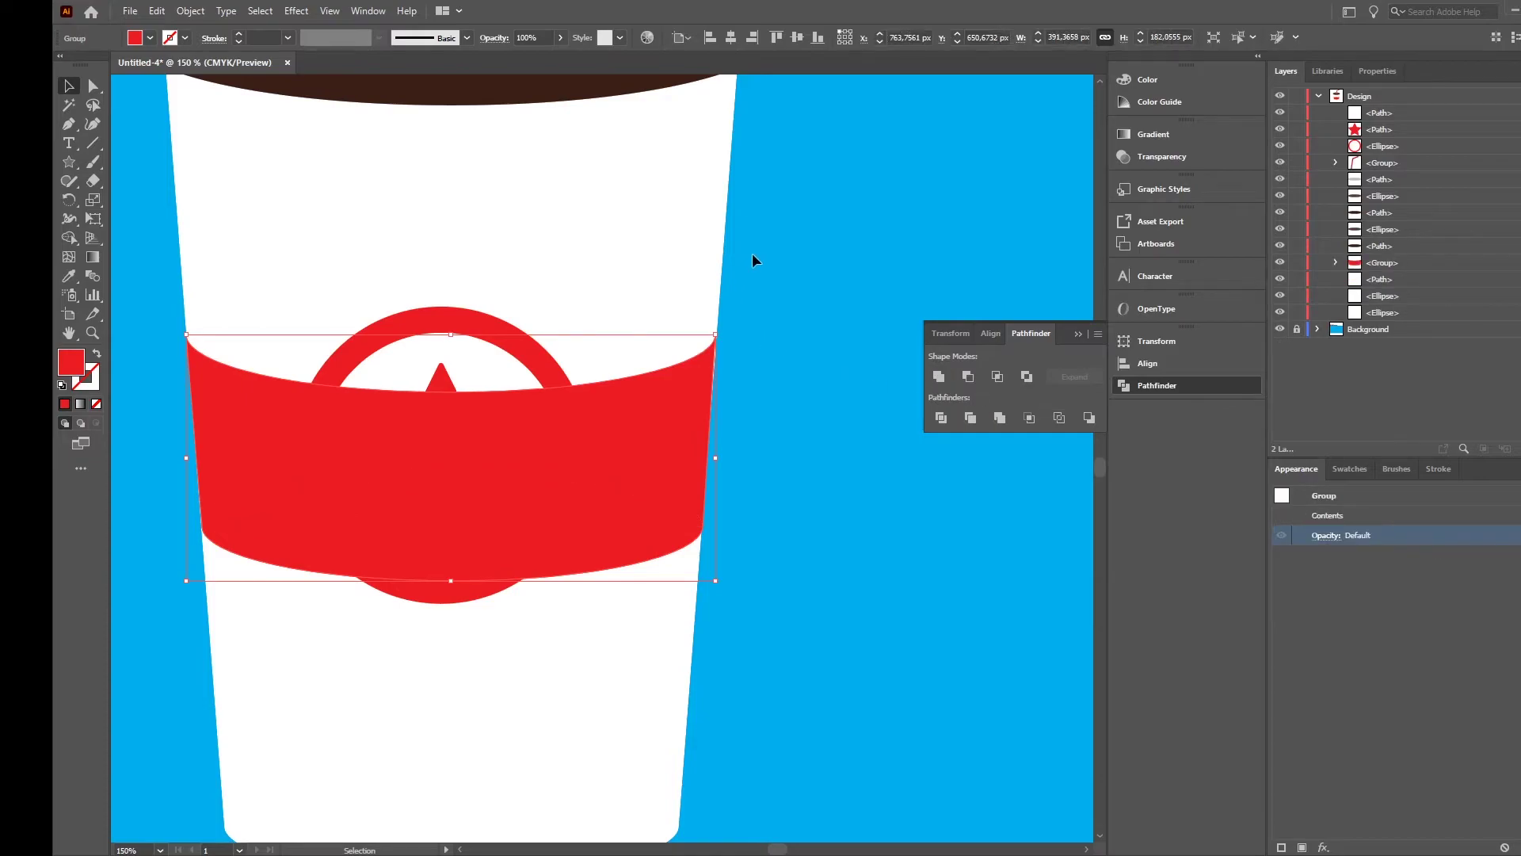
{"action": "left_click", "coordinate": [802, 262]}
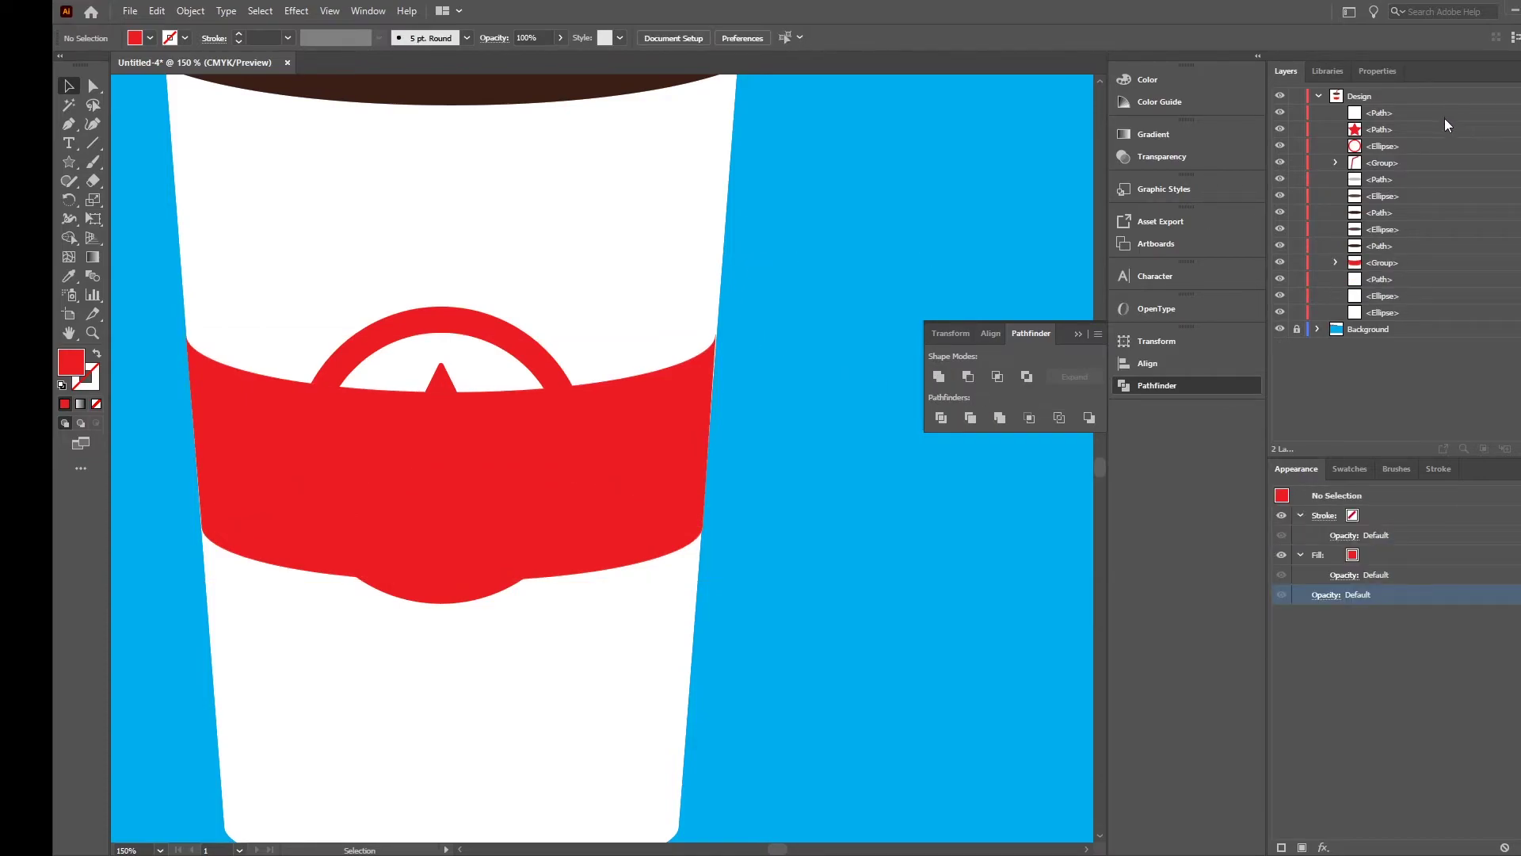
- Fill the logo's ring ellipse with white so it covers the red band behind the star
{"action": "left_click", "coordinate": [680, 426]}
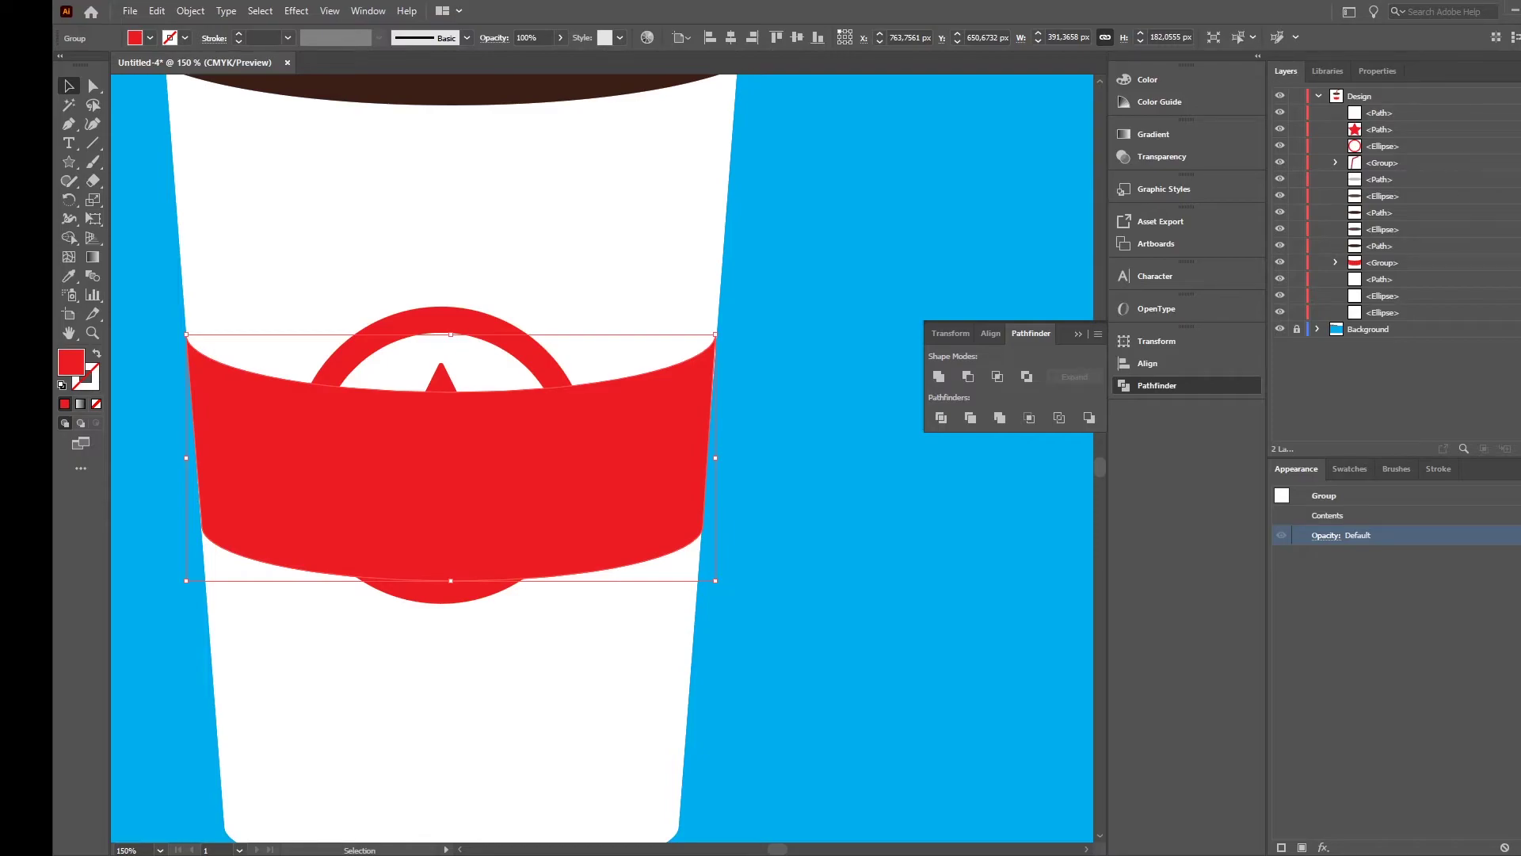
{"action": "left_click", "coordinate": [1490, 146]}
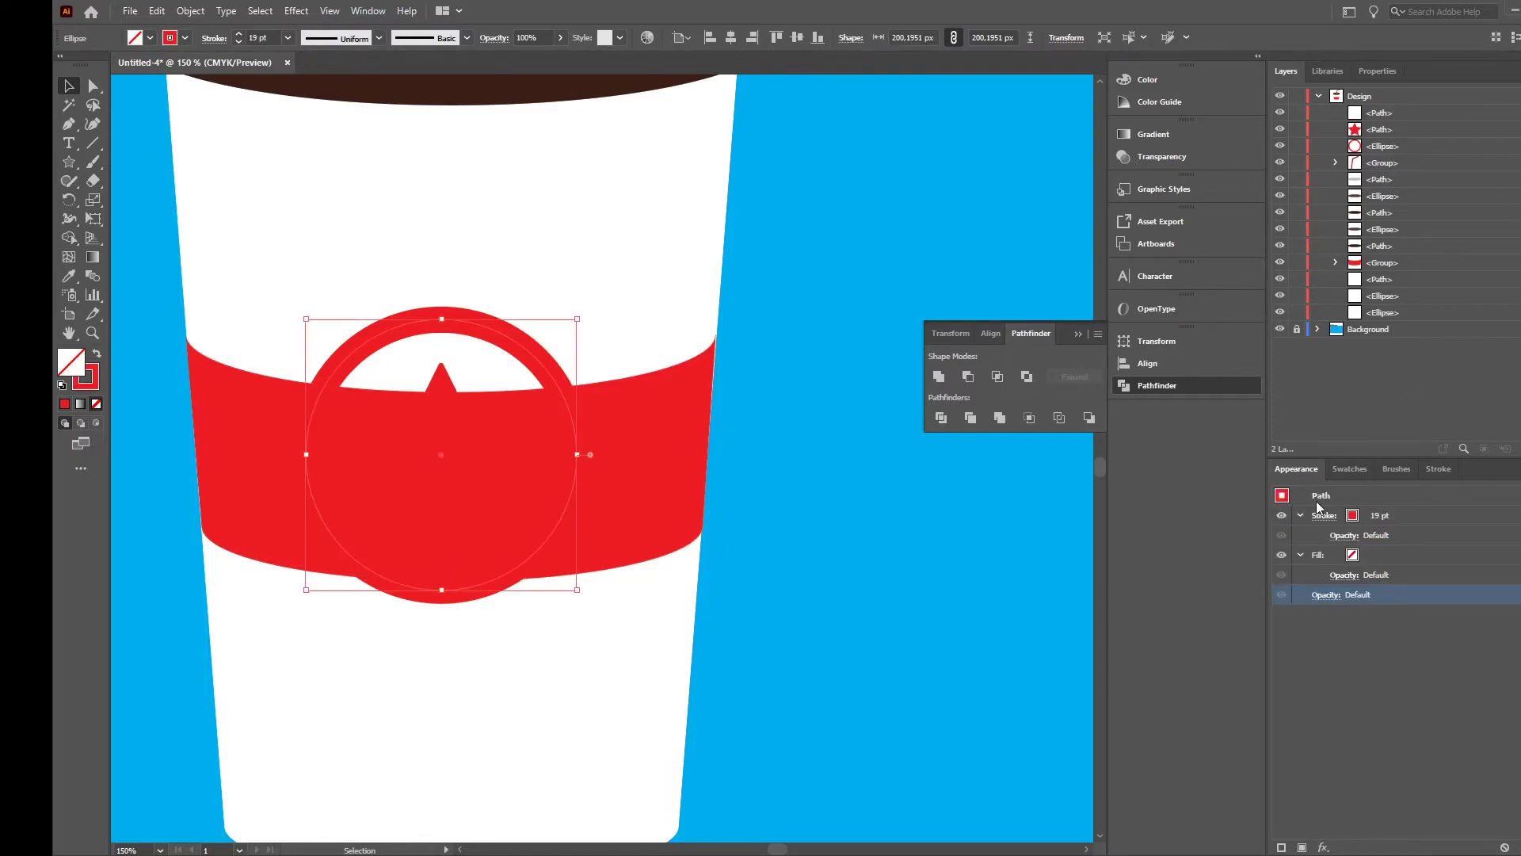
{"action": "left_click", "coordinate": [1356, 557]}
{"action": "left_click", "coordinate": [1366, 556]}
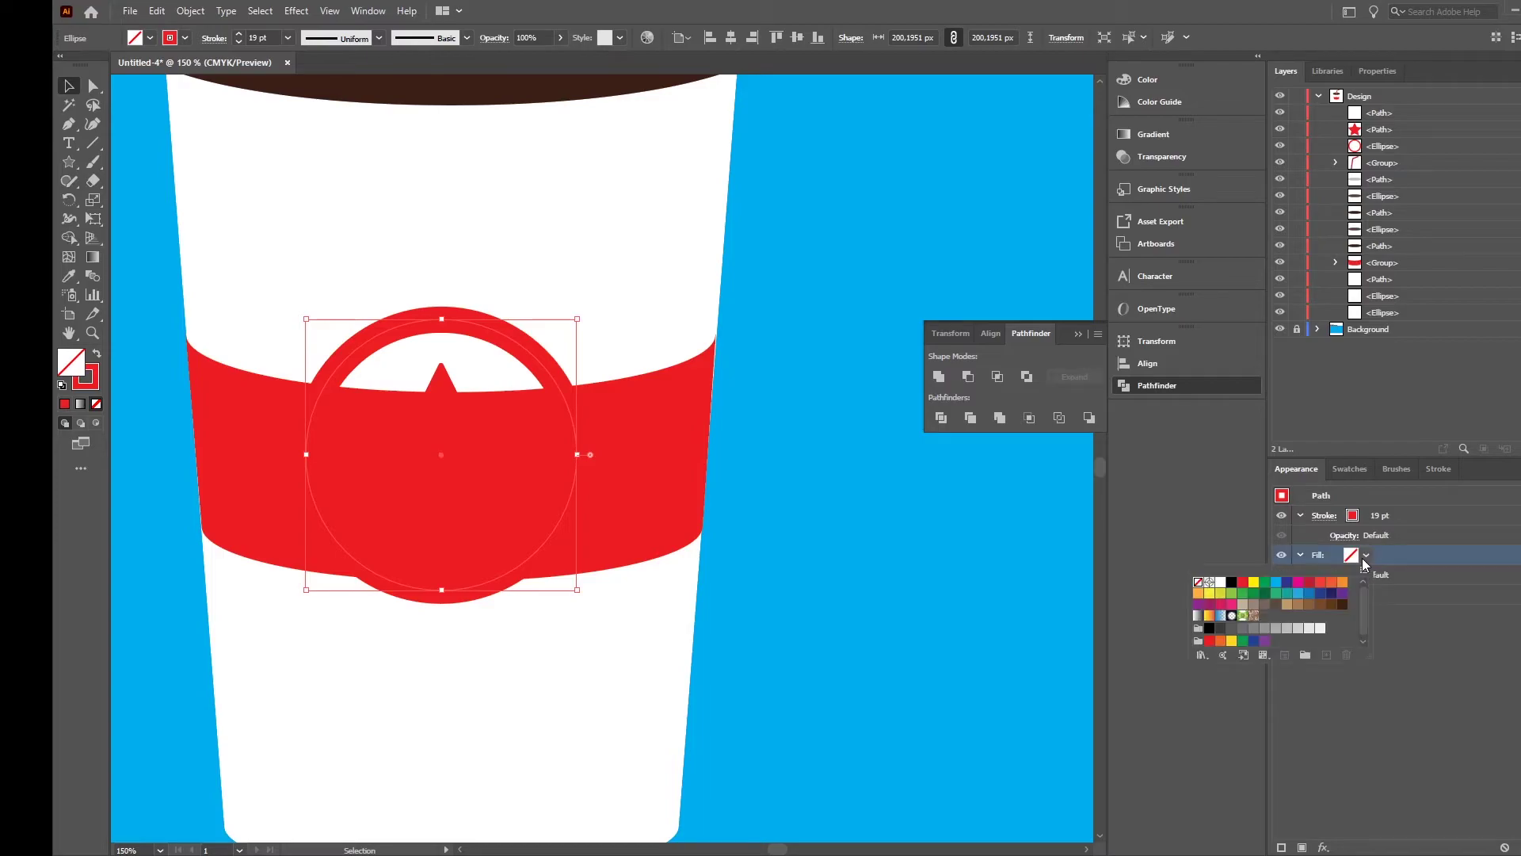
{"action": "left_click", "coordinate": [1221, 583]}
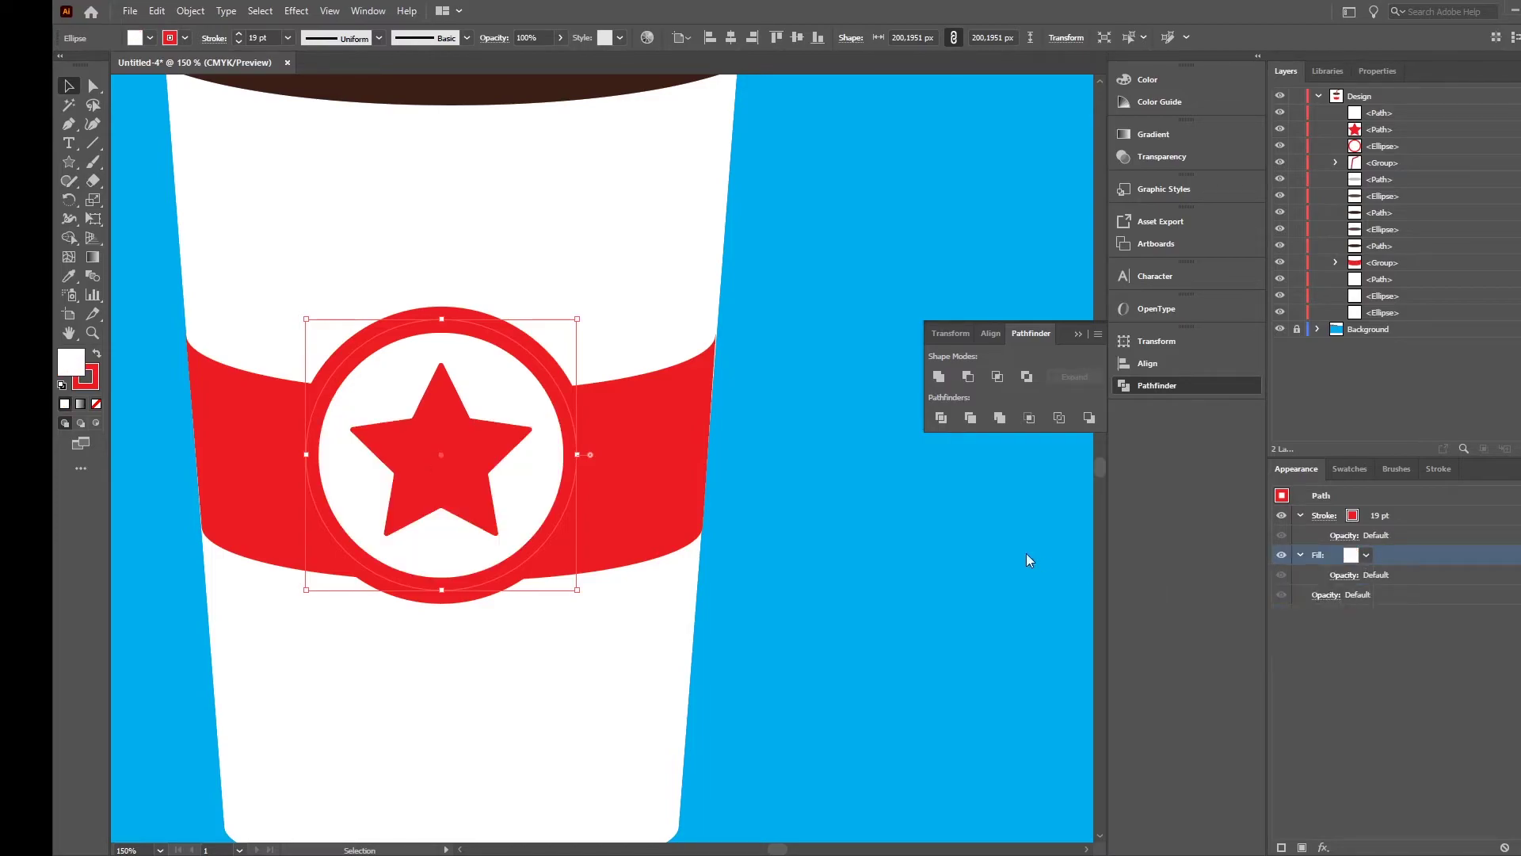
{"action": "left_click", "coordinate": [1078, 334]}
{"action": "left_click", "coordinate": [961, 453]}
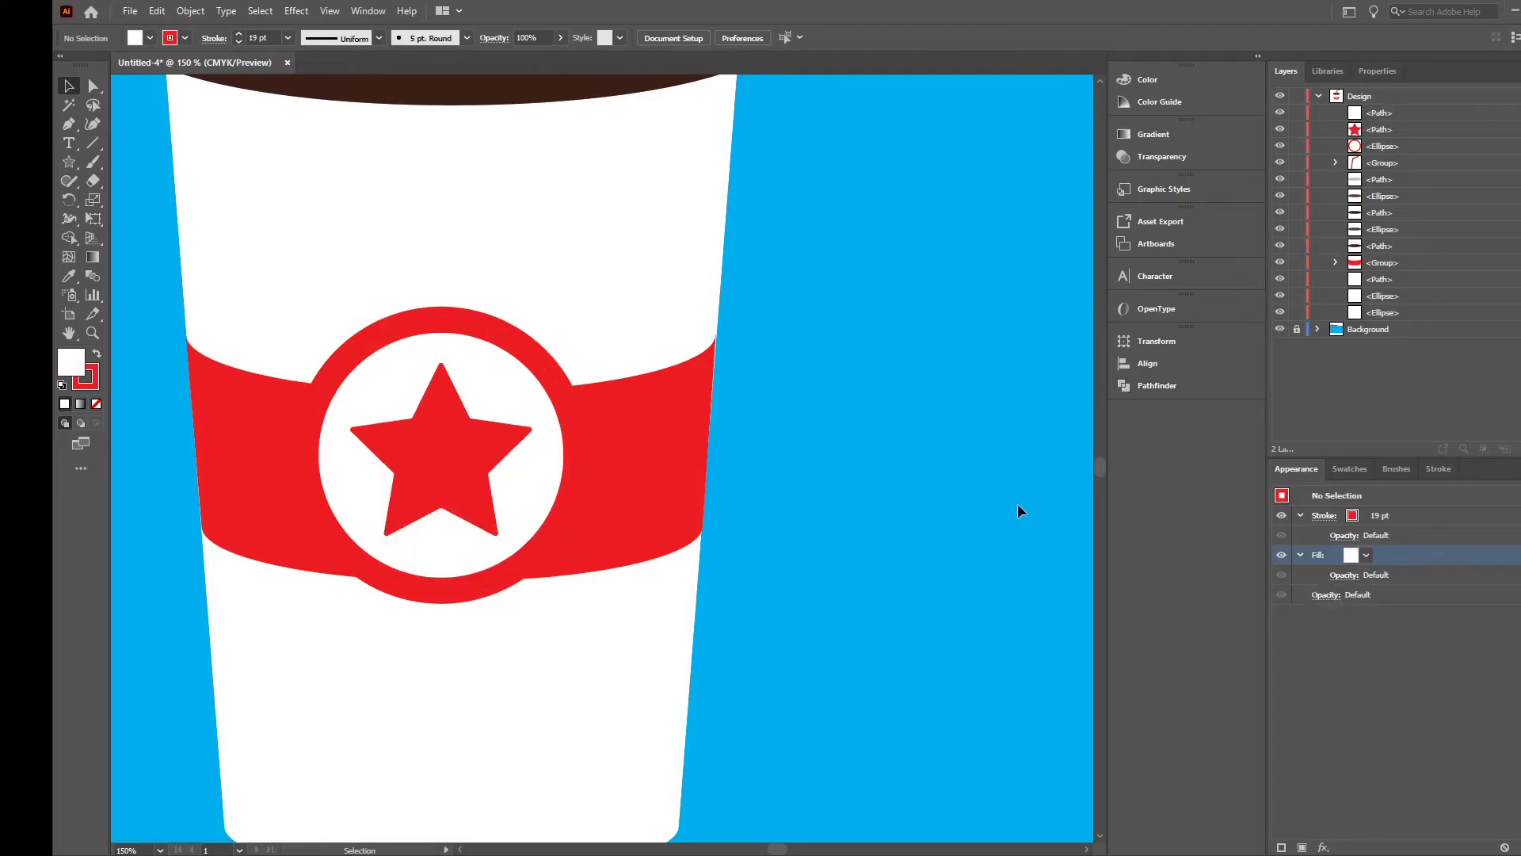
- Move the star and its ring together 24 px straight down to centre the logo vertically on the red band
{"action": "left_click", "coordinate": [493, 586]}
{"action": "left_click", "coordinate": [466, 481], "text": "shift"}
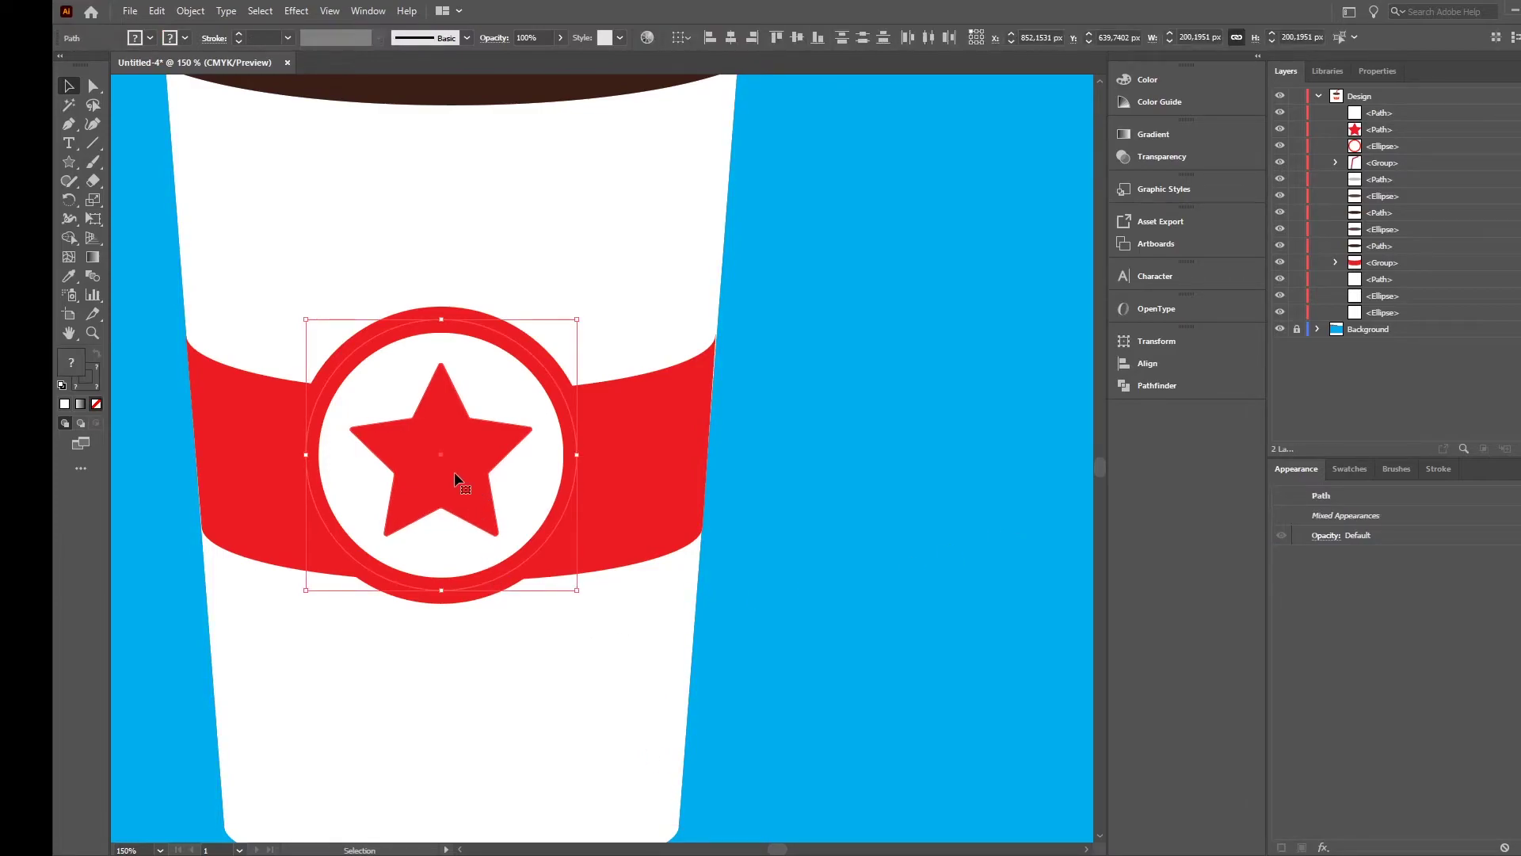
{"action": "key", "text": "Down"}
{"action": "key", "text": "Down"}
{"action": "key", "text": "Down"}
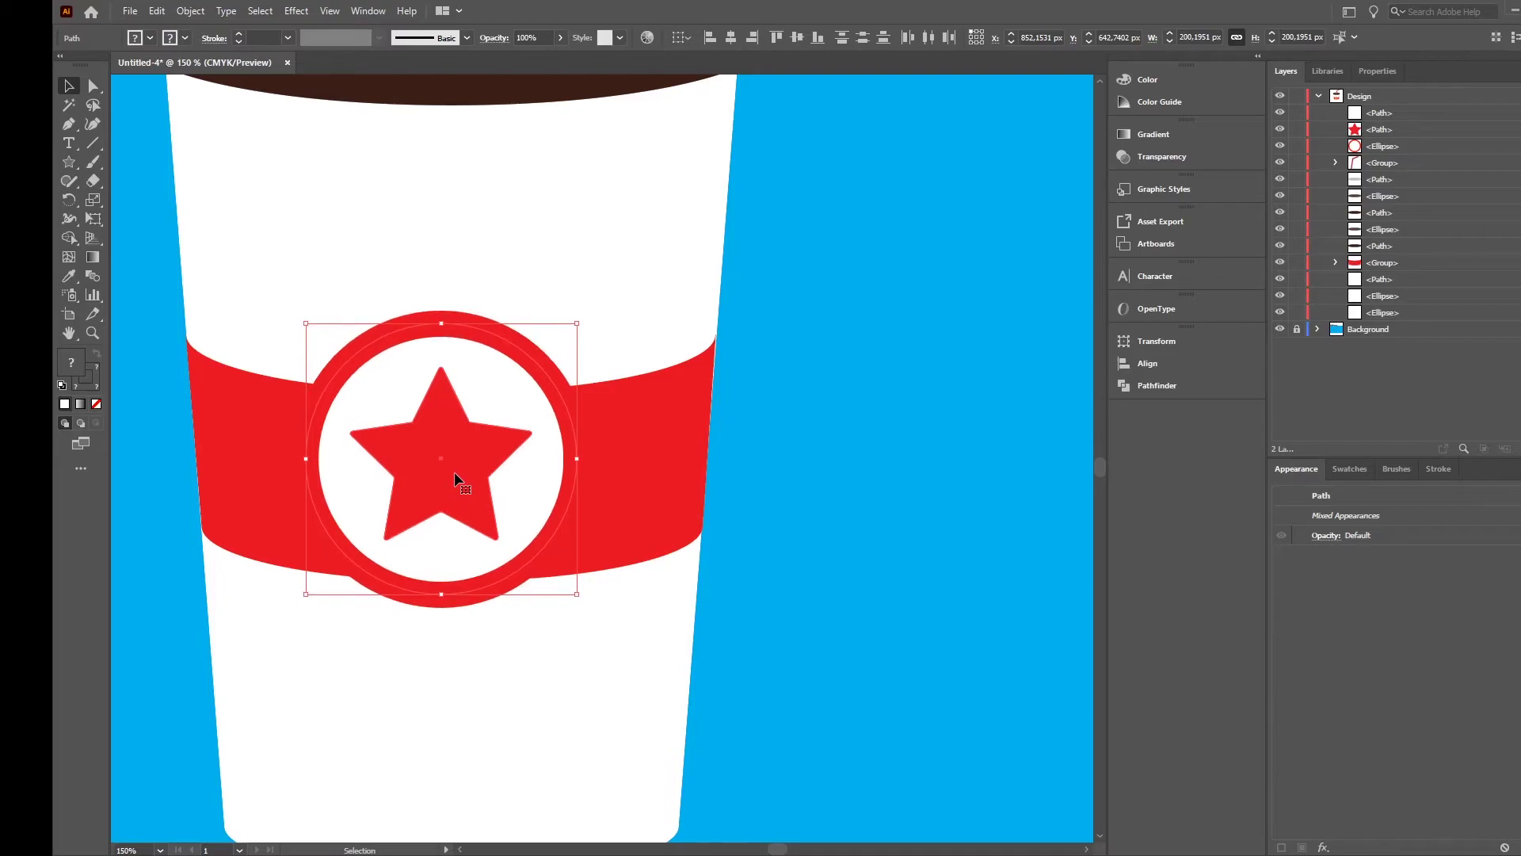
{"action": "key", "text": "Down"}
{"action": "key", "text": "Down"}
{"action": "key", "text": "Down"}
{"action": "key", "text": "Down"}
{"action": "key", "text": "Down"}
{"action": "key", "text": "Down"}
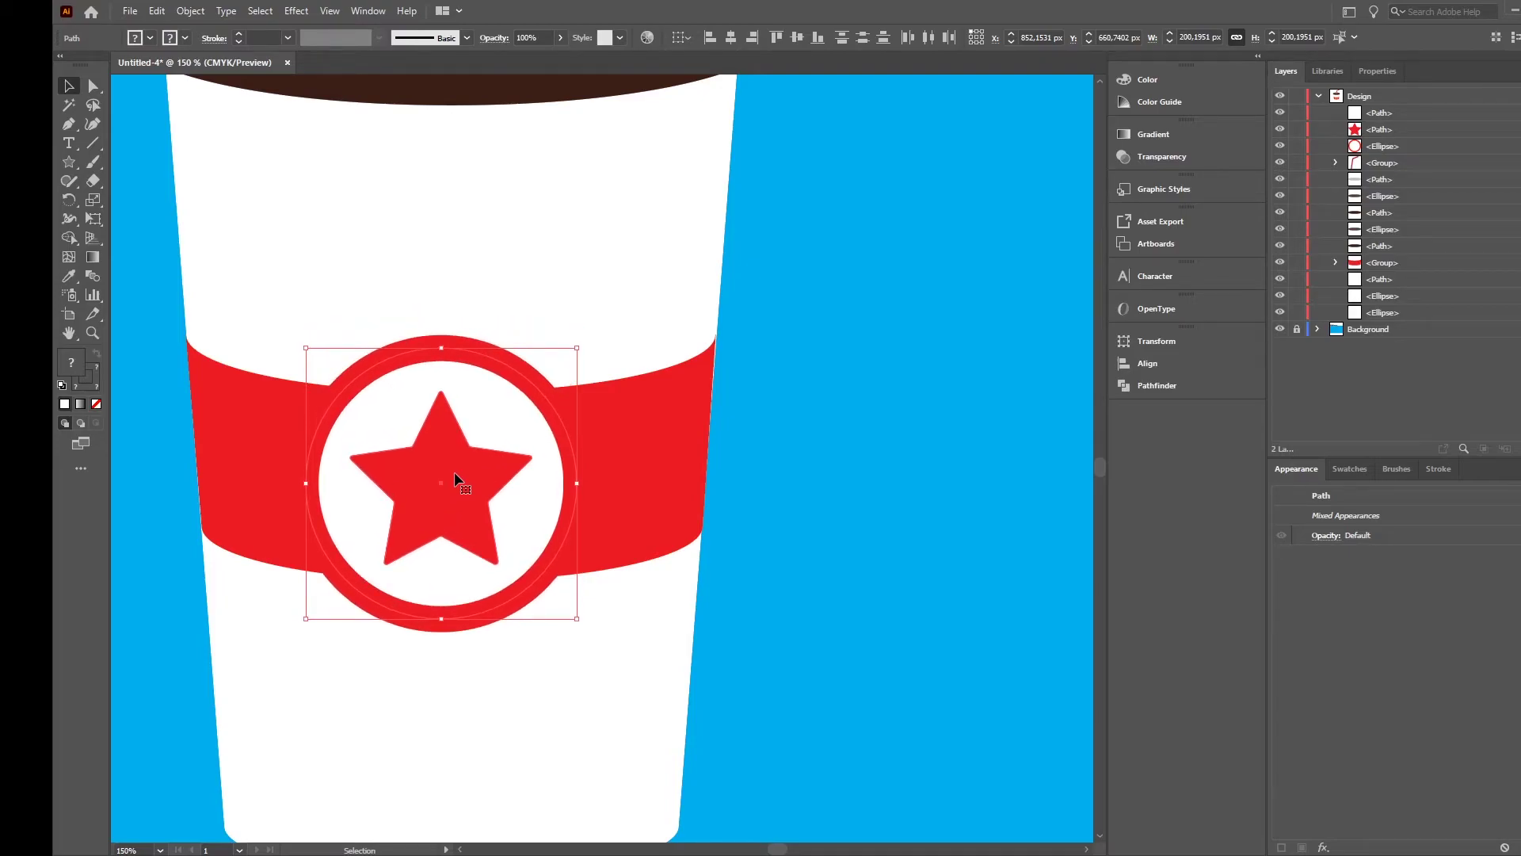
{"action": "key", "text": "Down"}
{"action": "key", "text": "Down"}
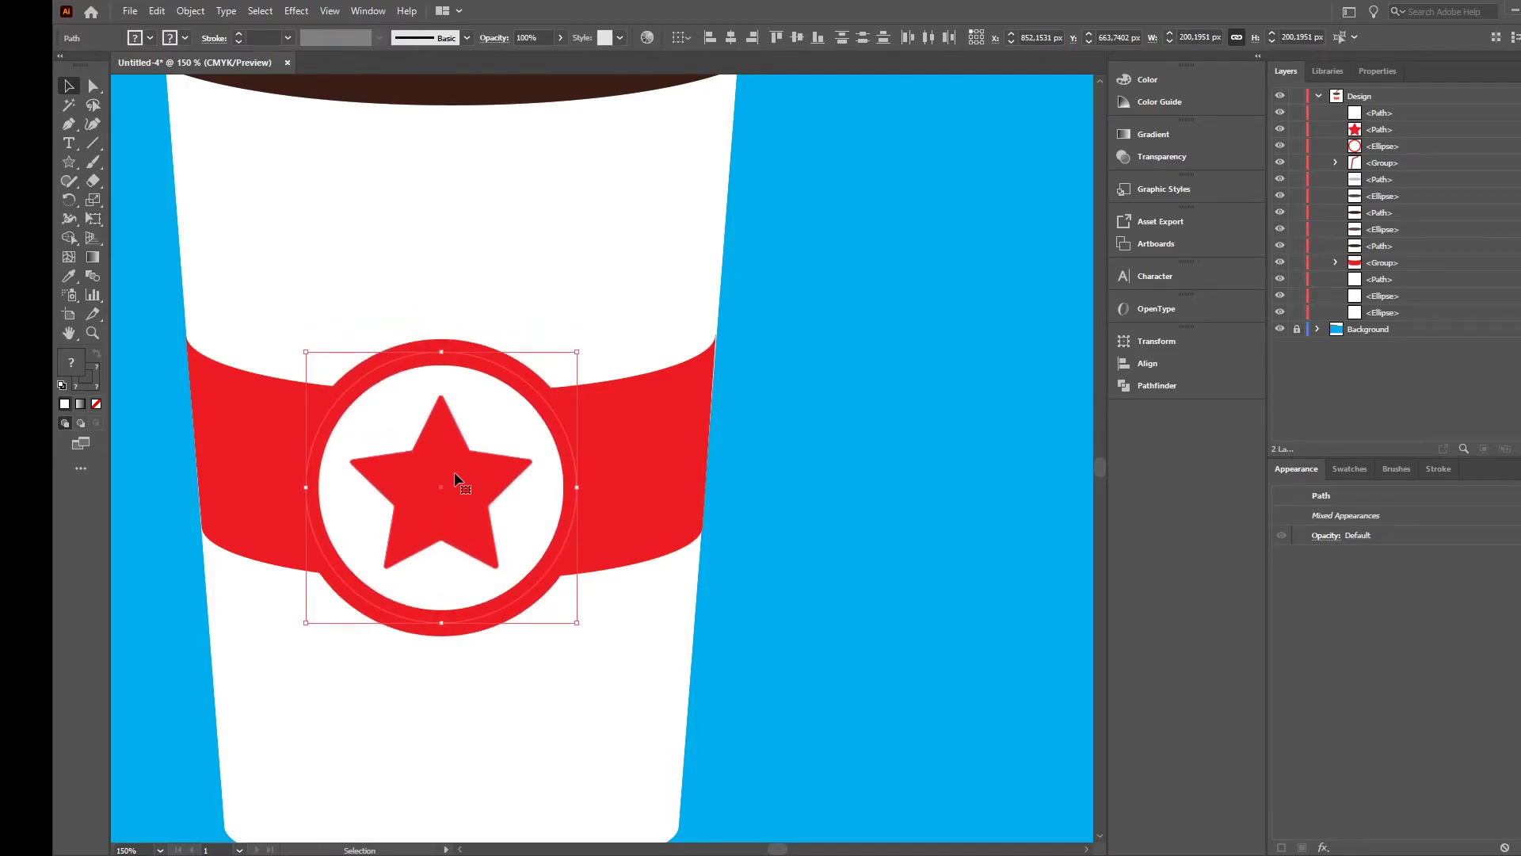
{"action": "left_click", "coordinate": [833, 430]}
- Unite the white cup body and the ellipse at its base into one shape with Pathfinder
{"action": "scroll", "coordinate": [811, 465], "scroll_direction": "down", "scroll_amount": 2, "text": "alt"}
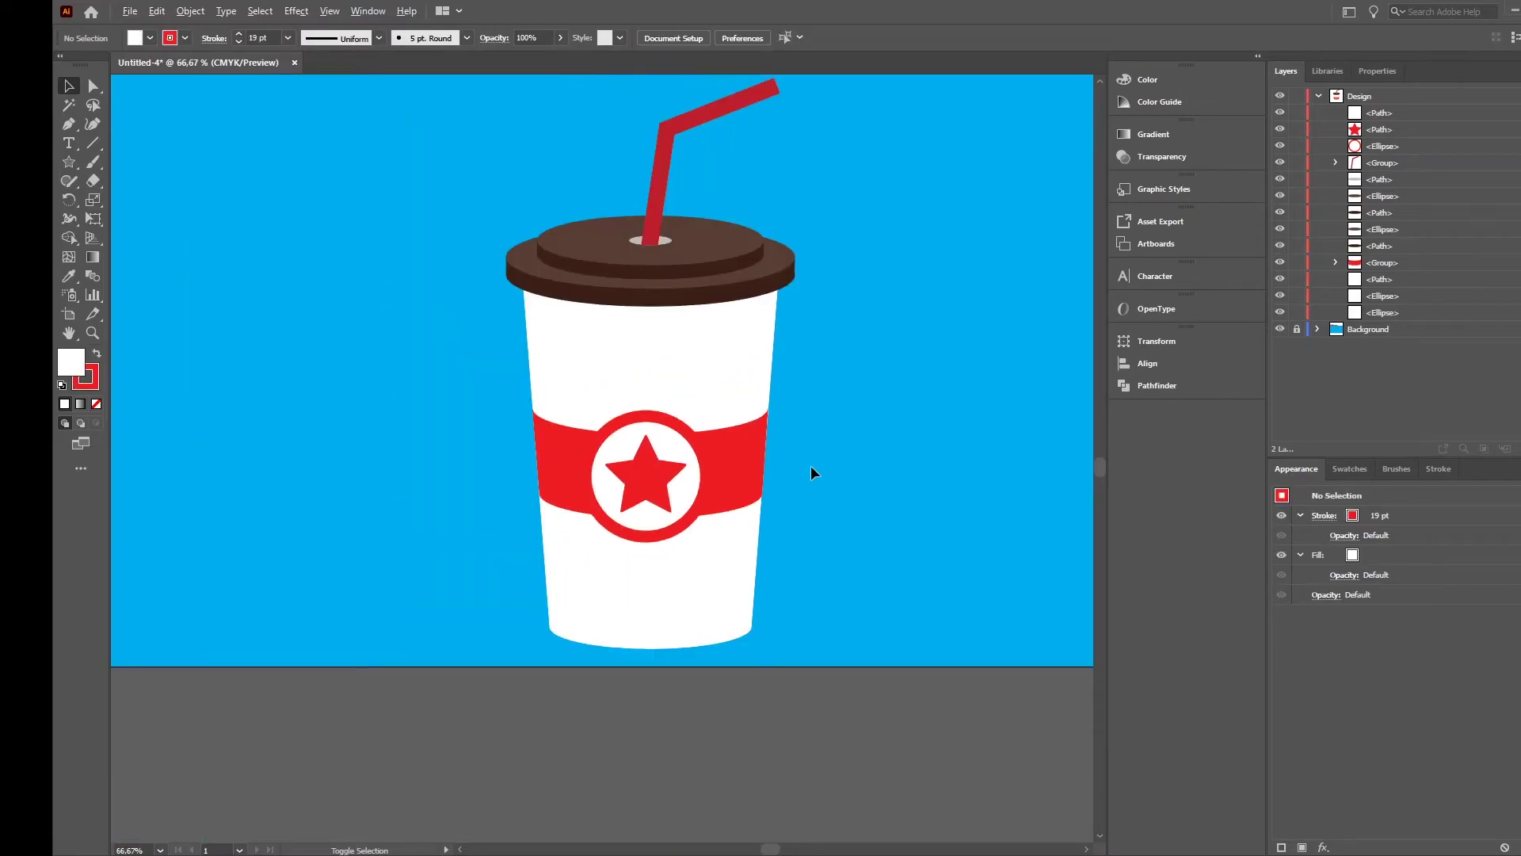
{"action": "scroll", "coordinate": [849, 505], "scroll_direction": "up", "scroll_amount": 2}
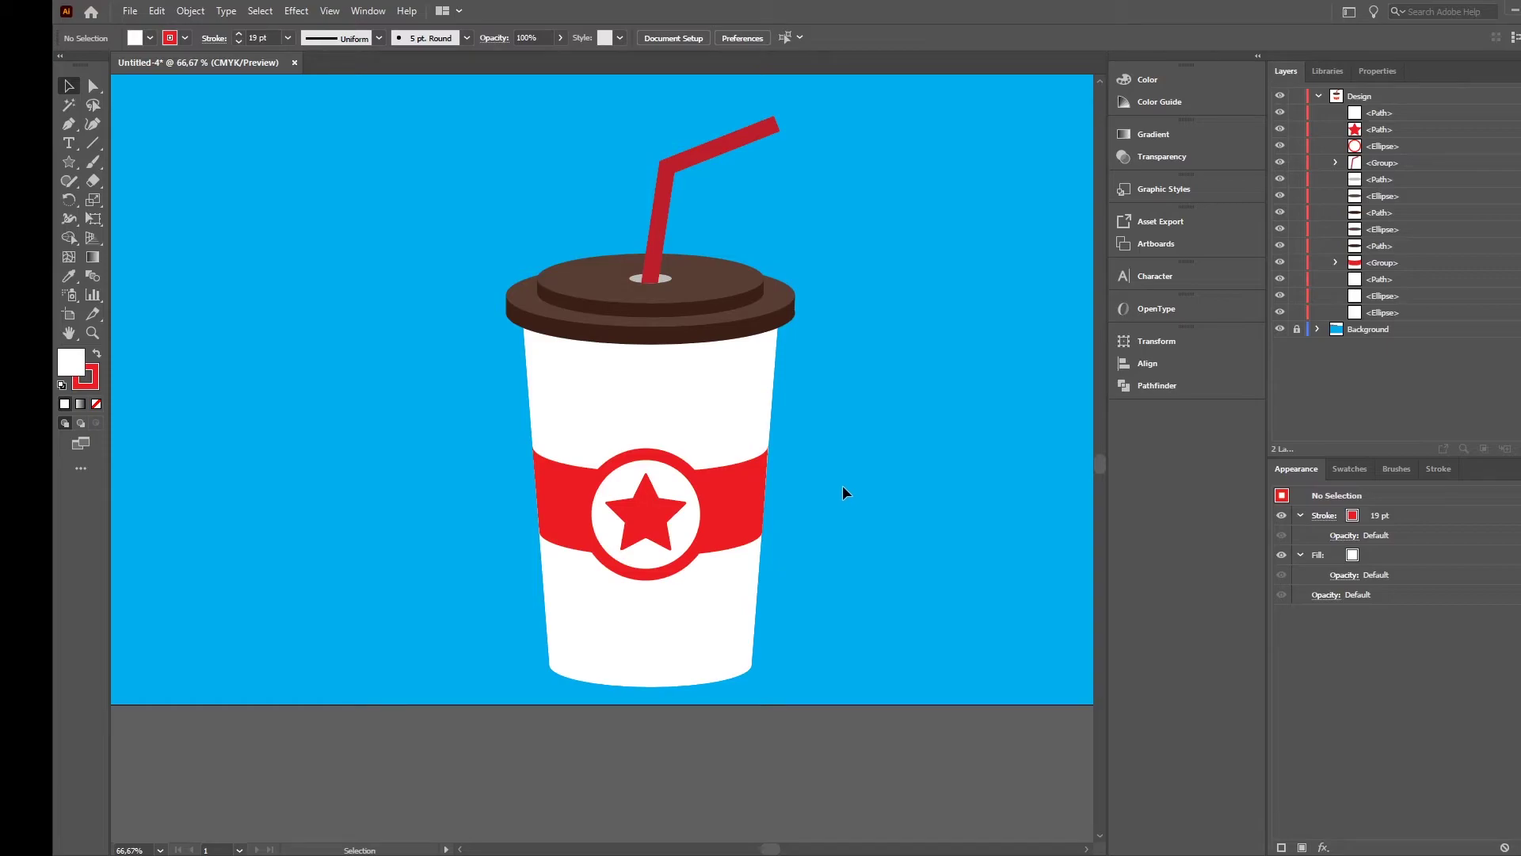
{"action": "left_click", "coordinate": [650, 672]}
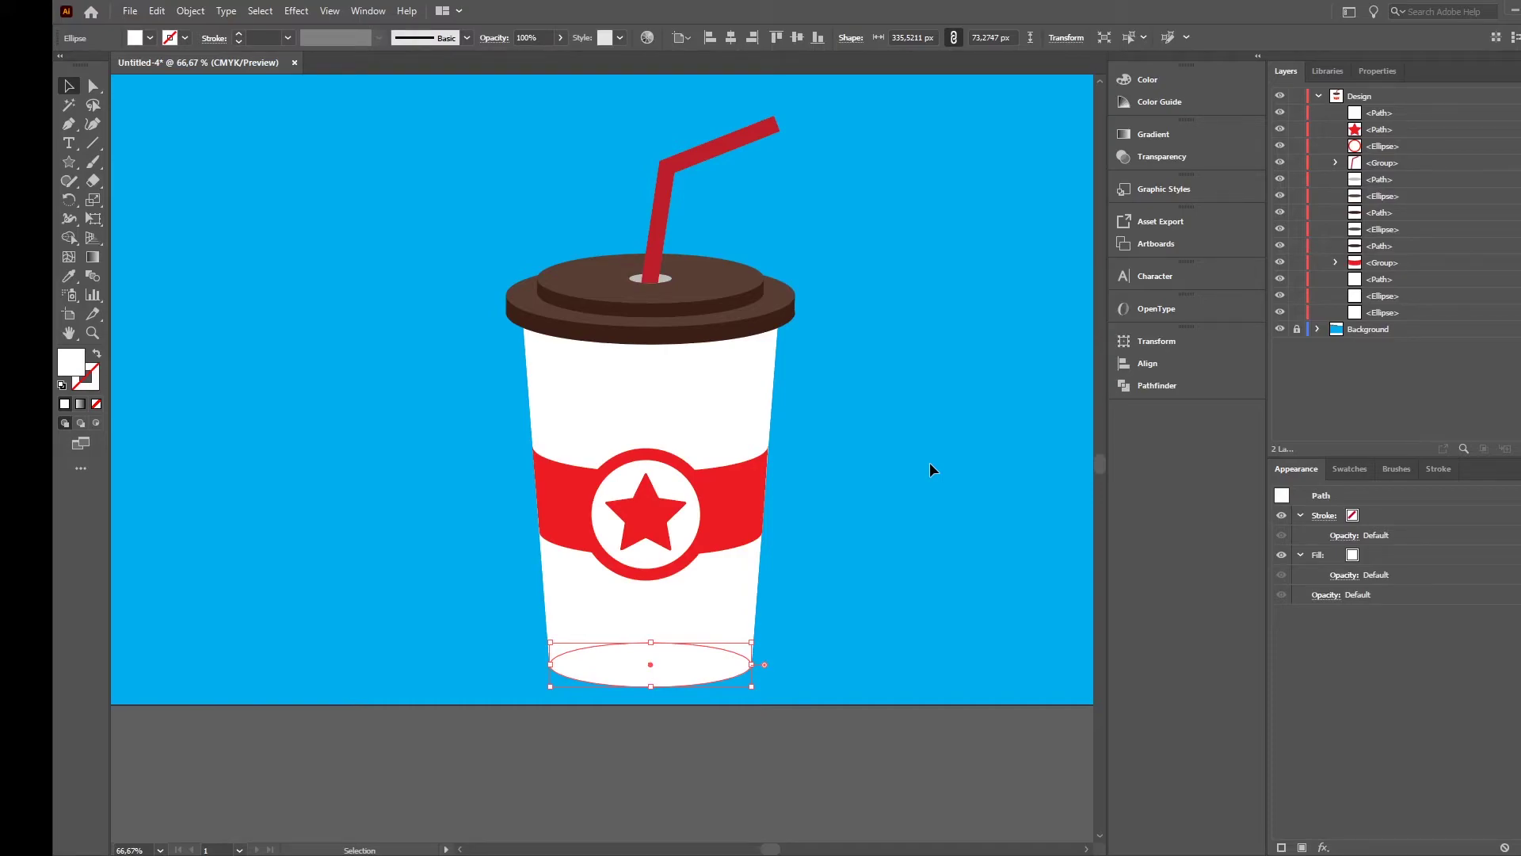
{"action": "left_click", "coordinate": [868, 478]}
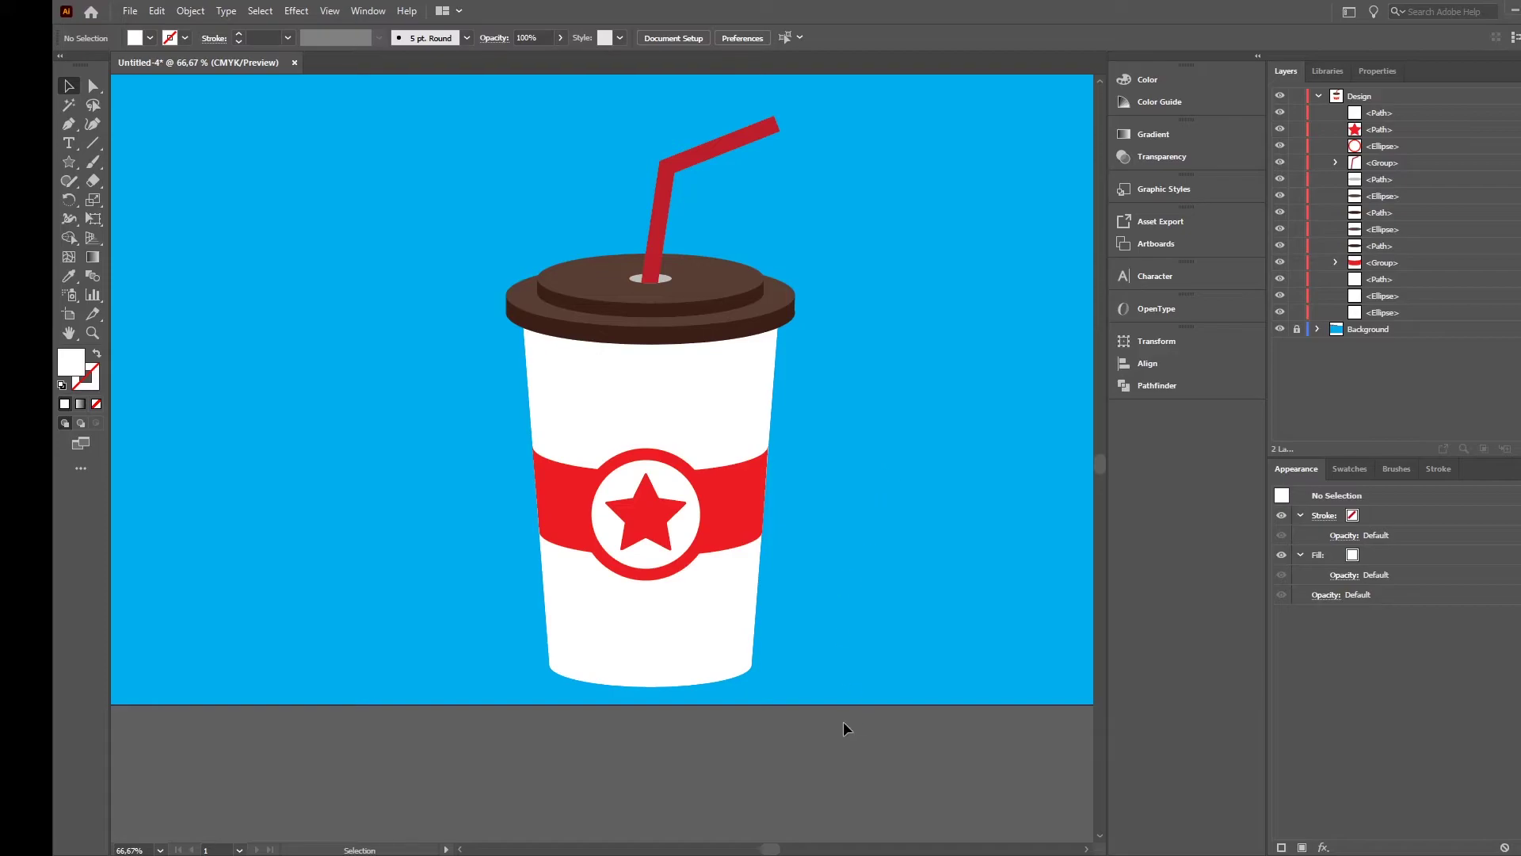
{"action": "left_click", "coordinate": [611, 646]}
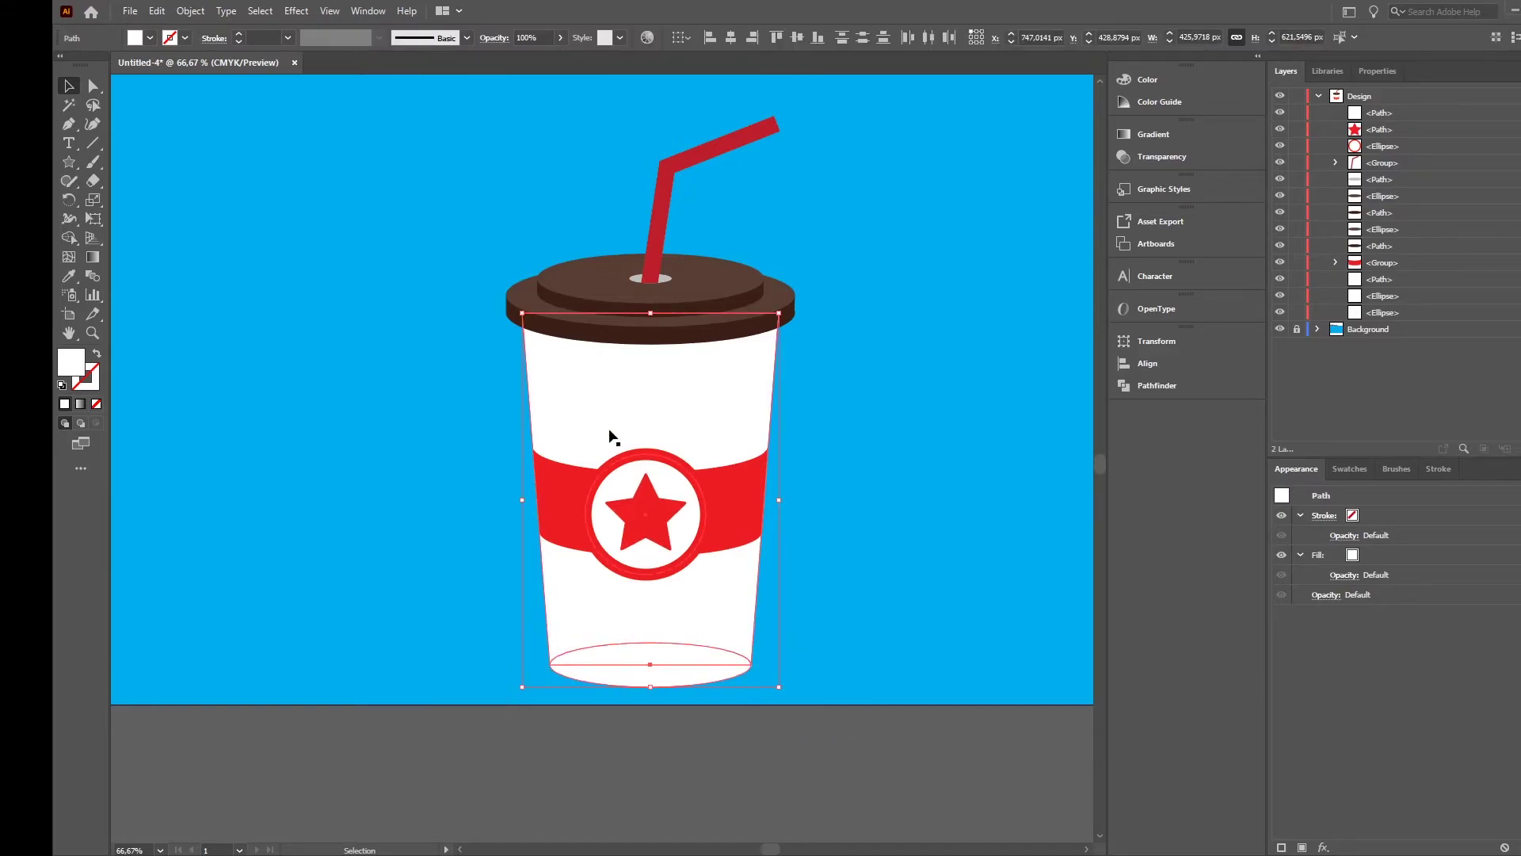
{"action": "left_click", "coordinate": [1151, 386]}
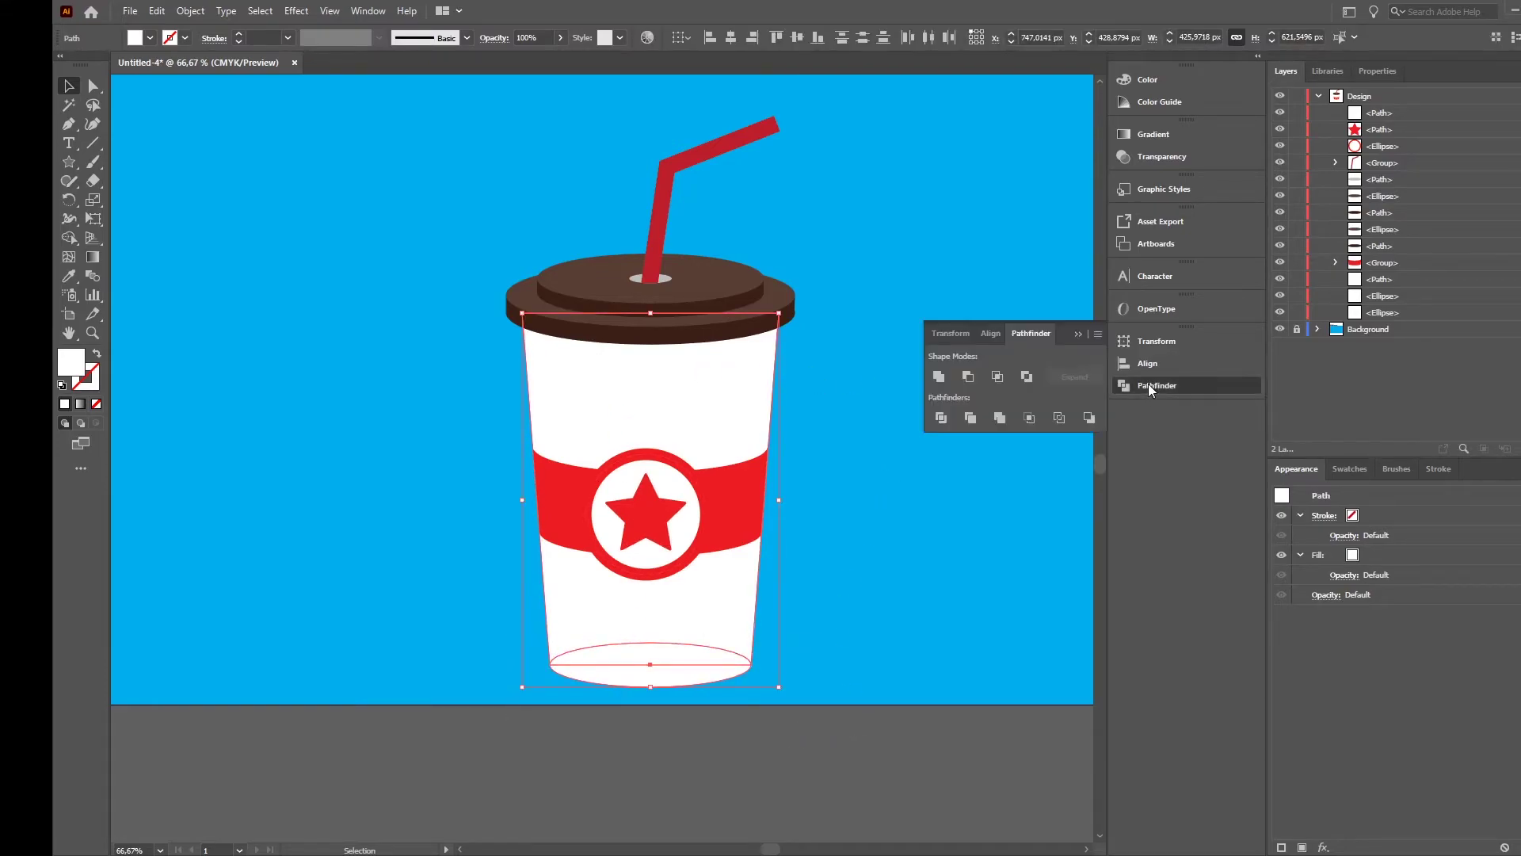
{"action": "left_click", "coordinate": [938, 376]}
{"action": "left_click", "coordinate": [866, 474]}
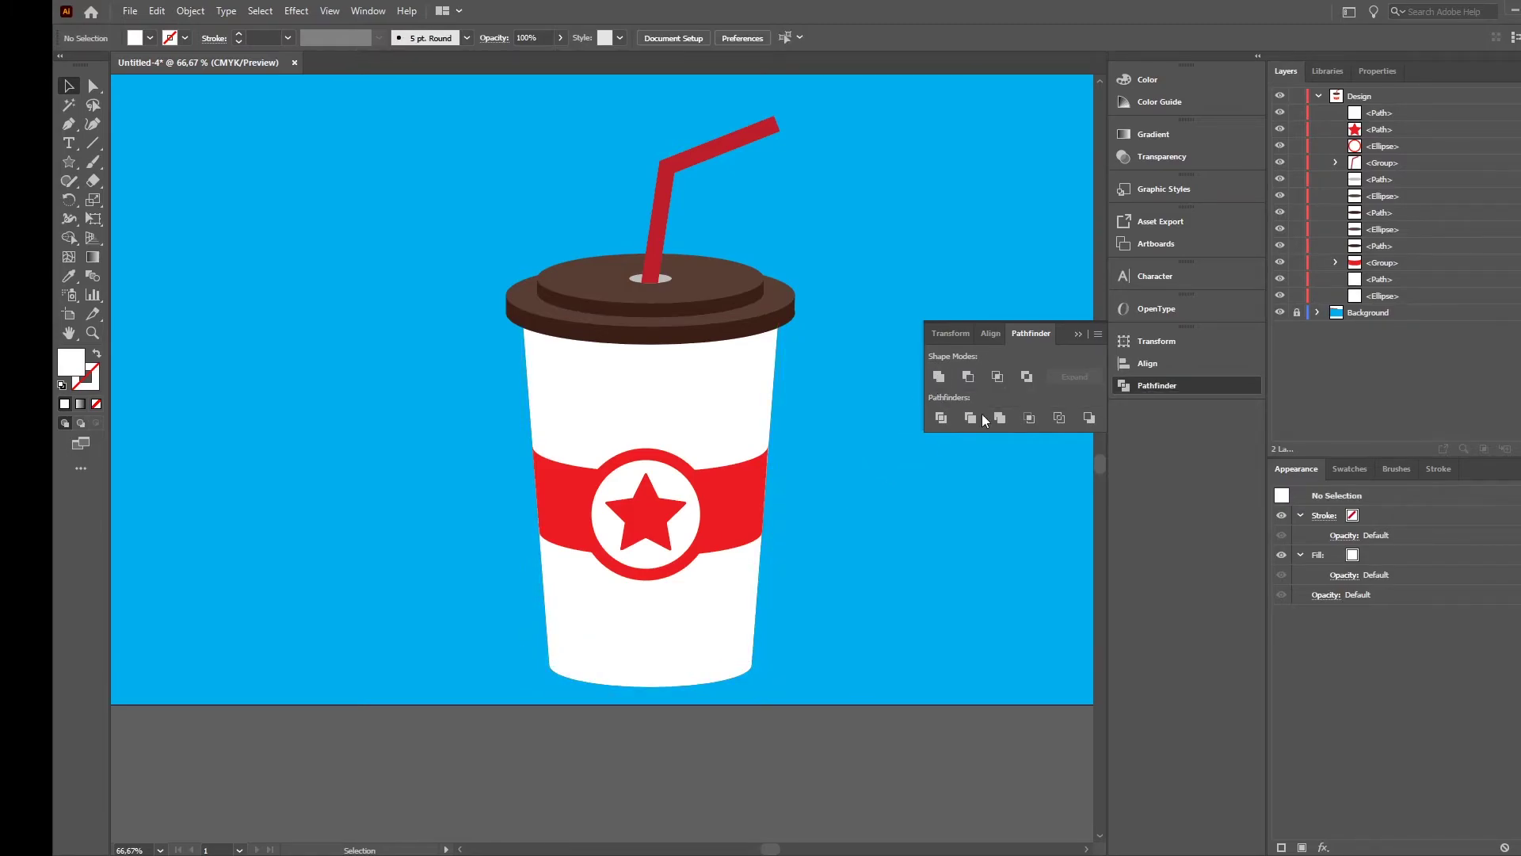
{"action": "left_click", "coordinate": [1076, 334]}
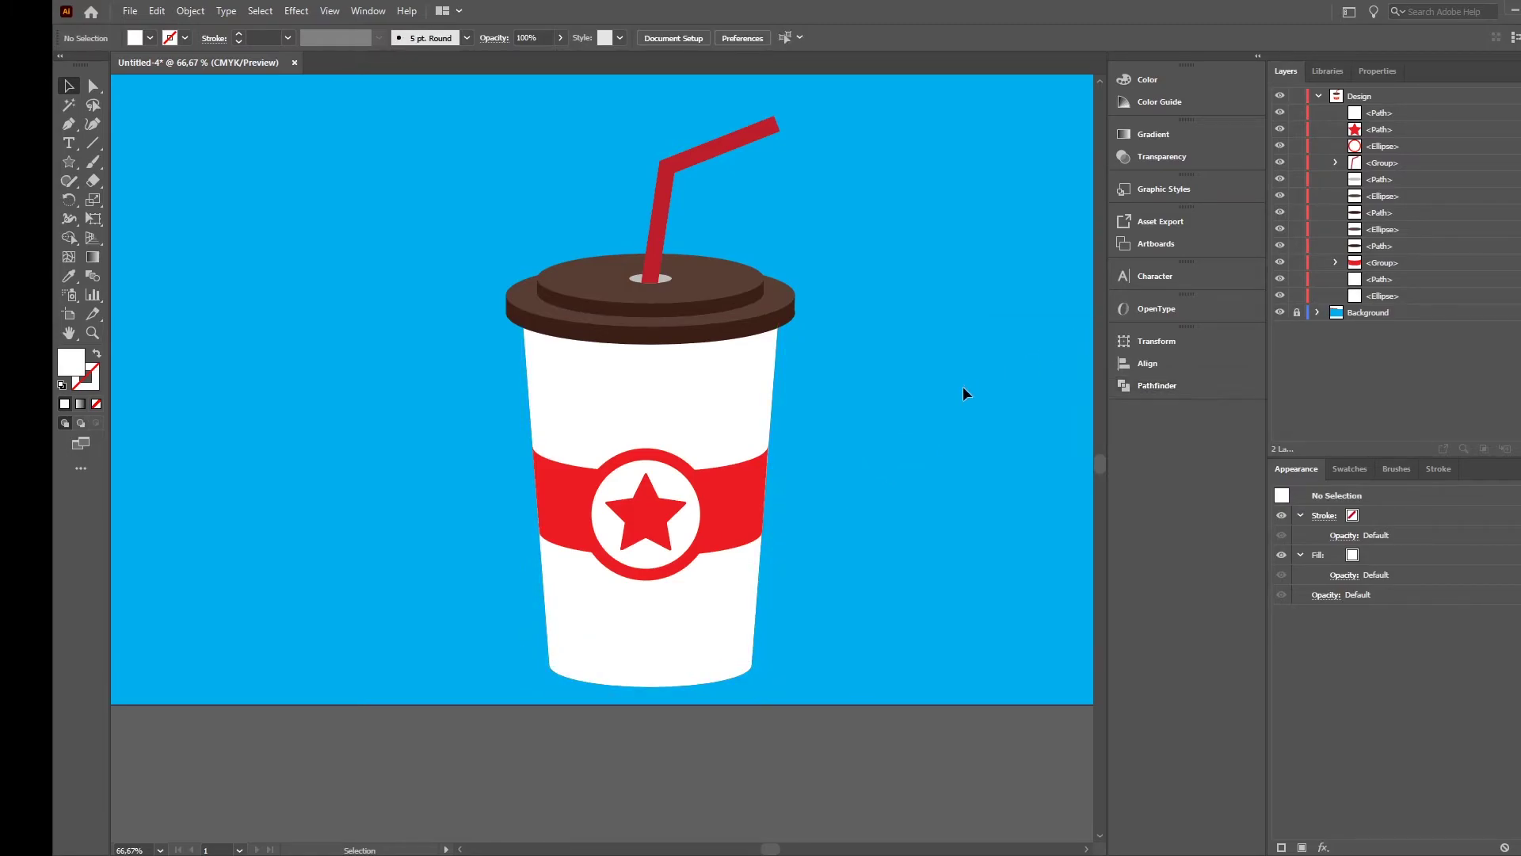
- Draw a closed four-sided shape about 271 by 848 px with the Pen tool, its slanted right edge crossing the cup's left part
{"action": "left_click", "coordinate": [70, 127]}
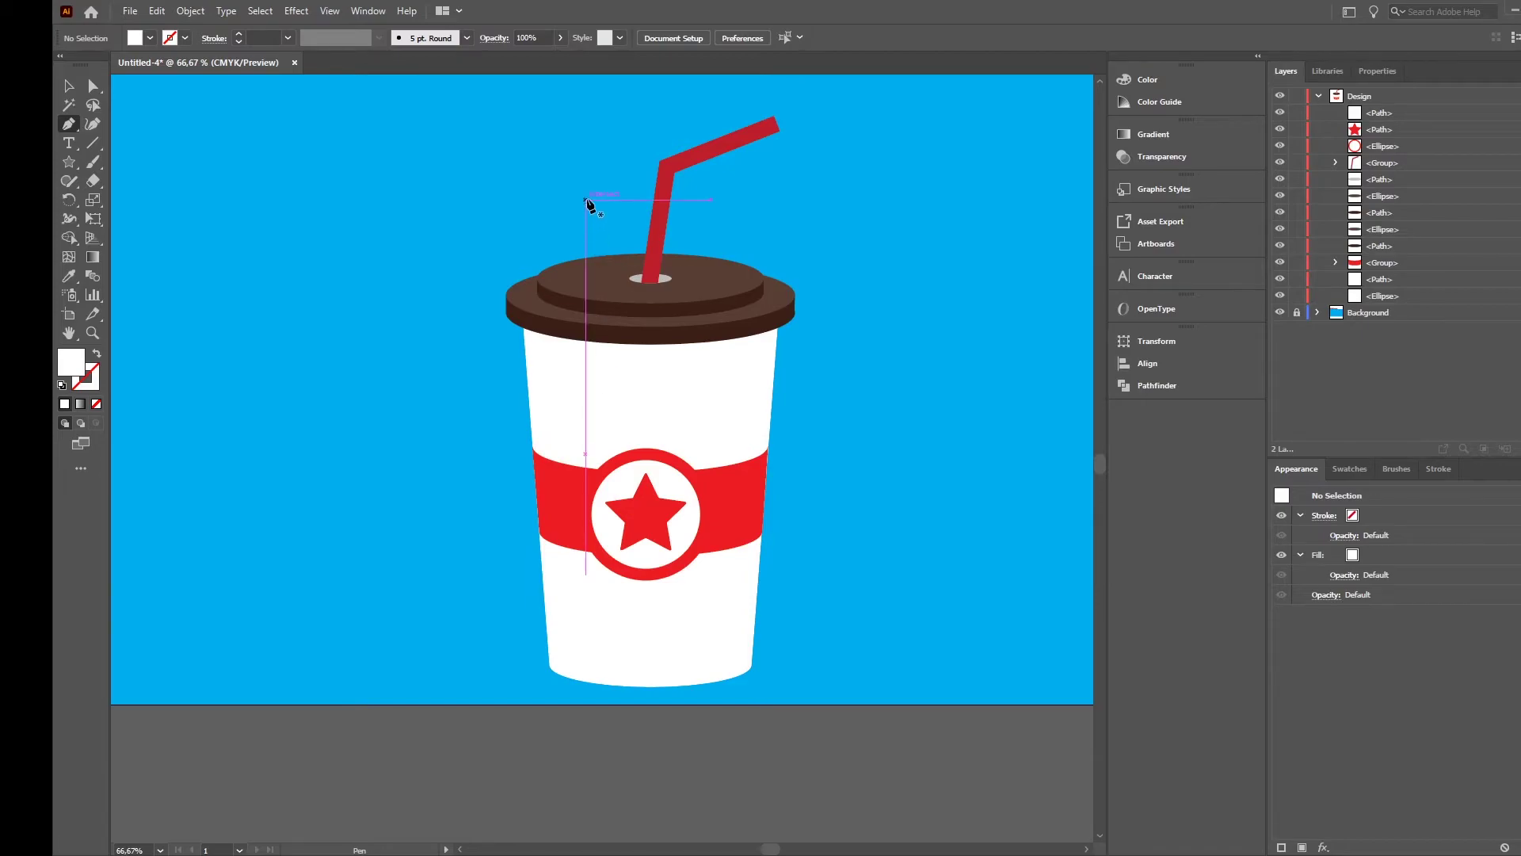
{"action": "left_click", "coordinate": [567, 214]}
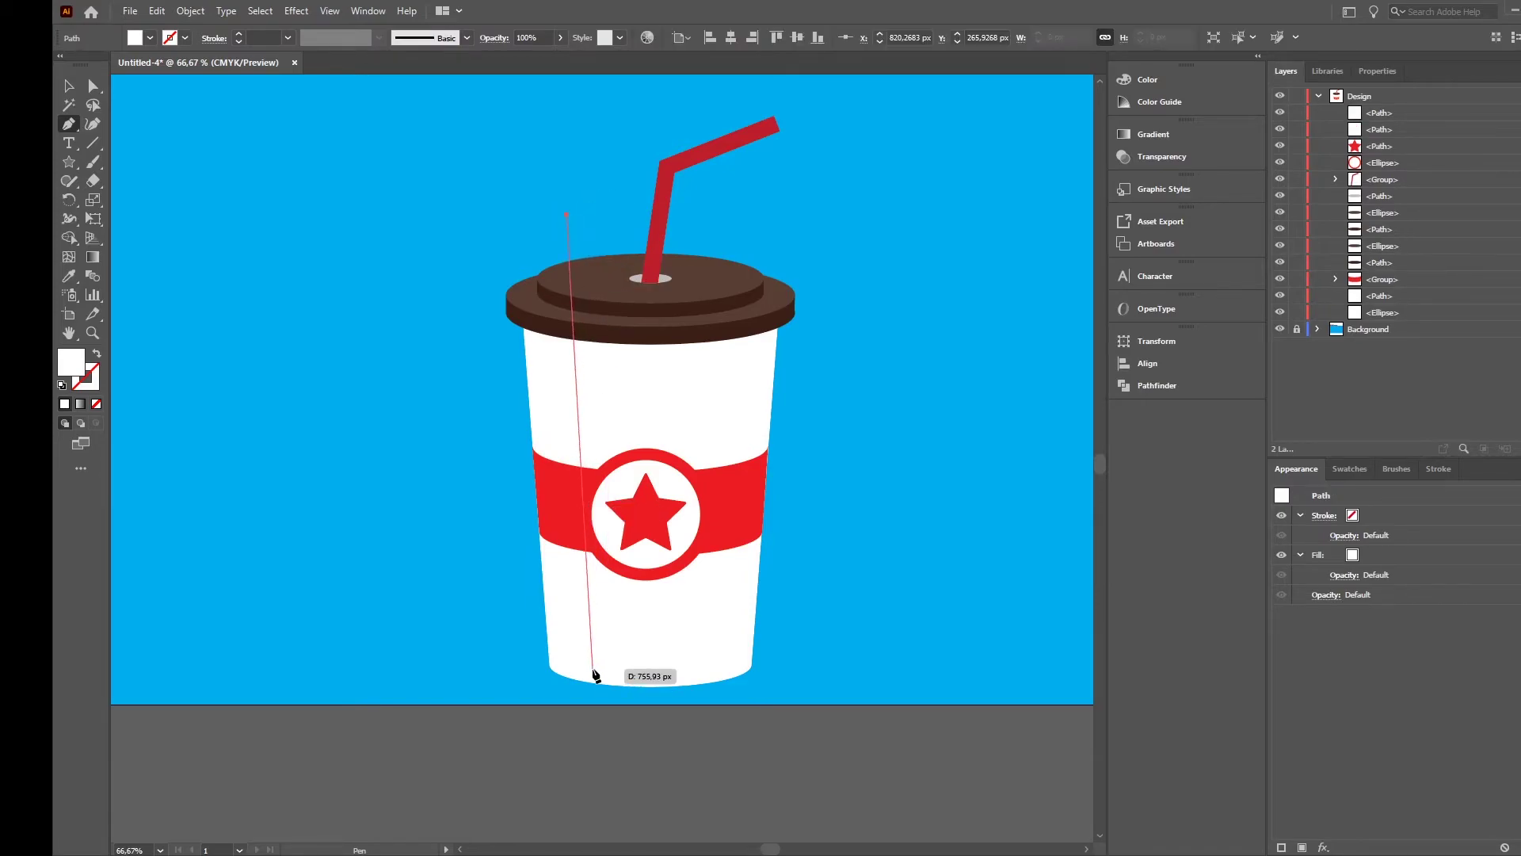
{"action": "left_click", "coordinate": [593, 724]}
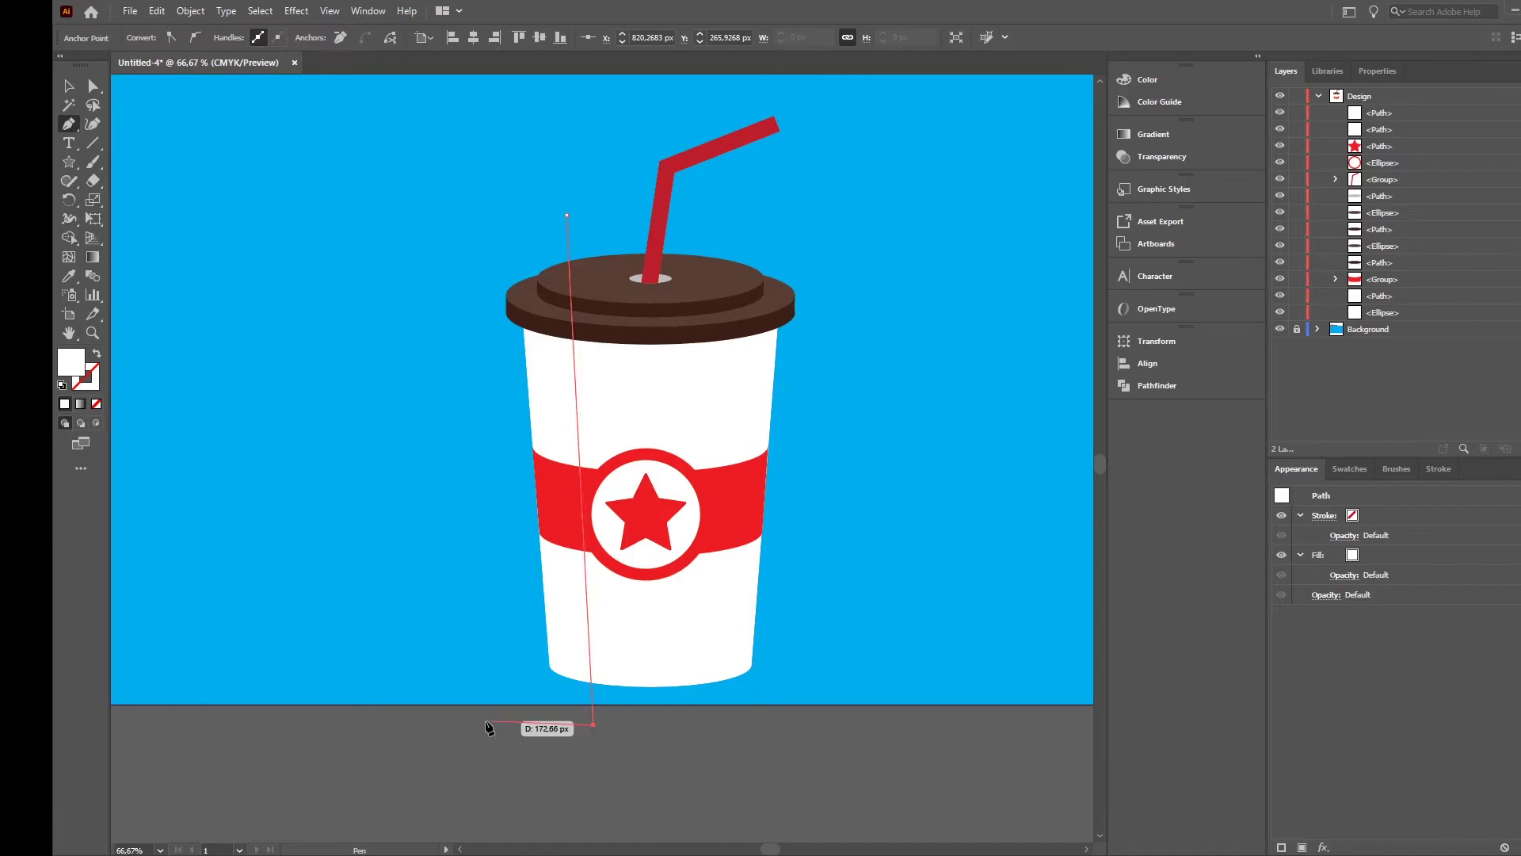
{"action": "left_click", "coordinate": [430, 704]}
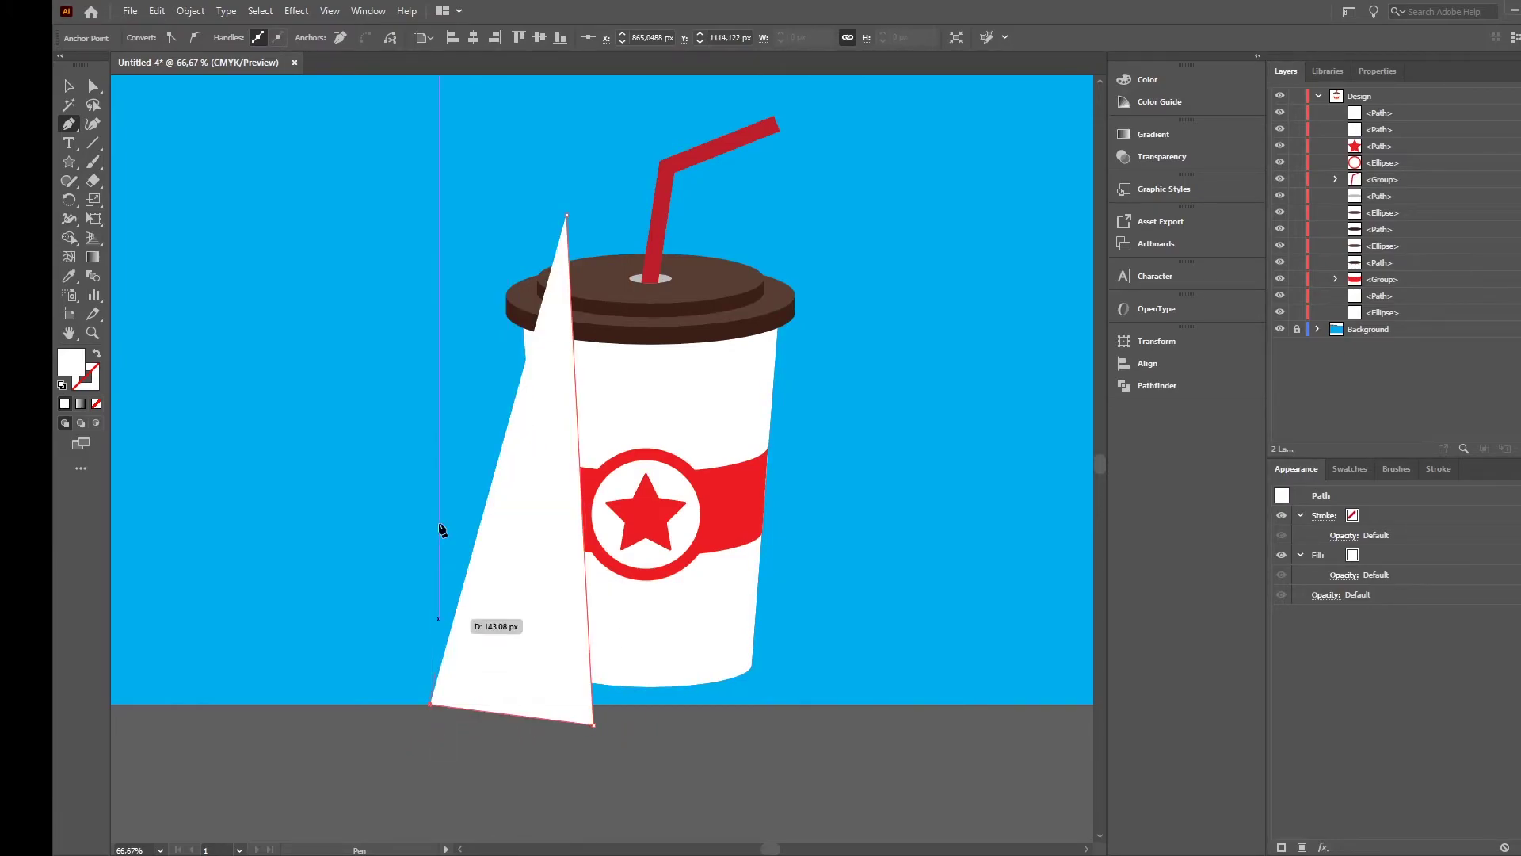
{"action": "left_click", "coordinate": [466, 215]}
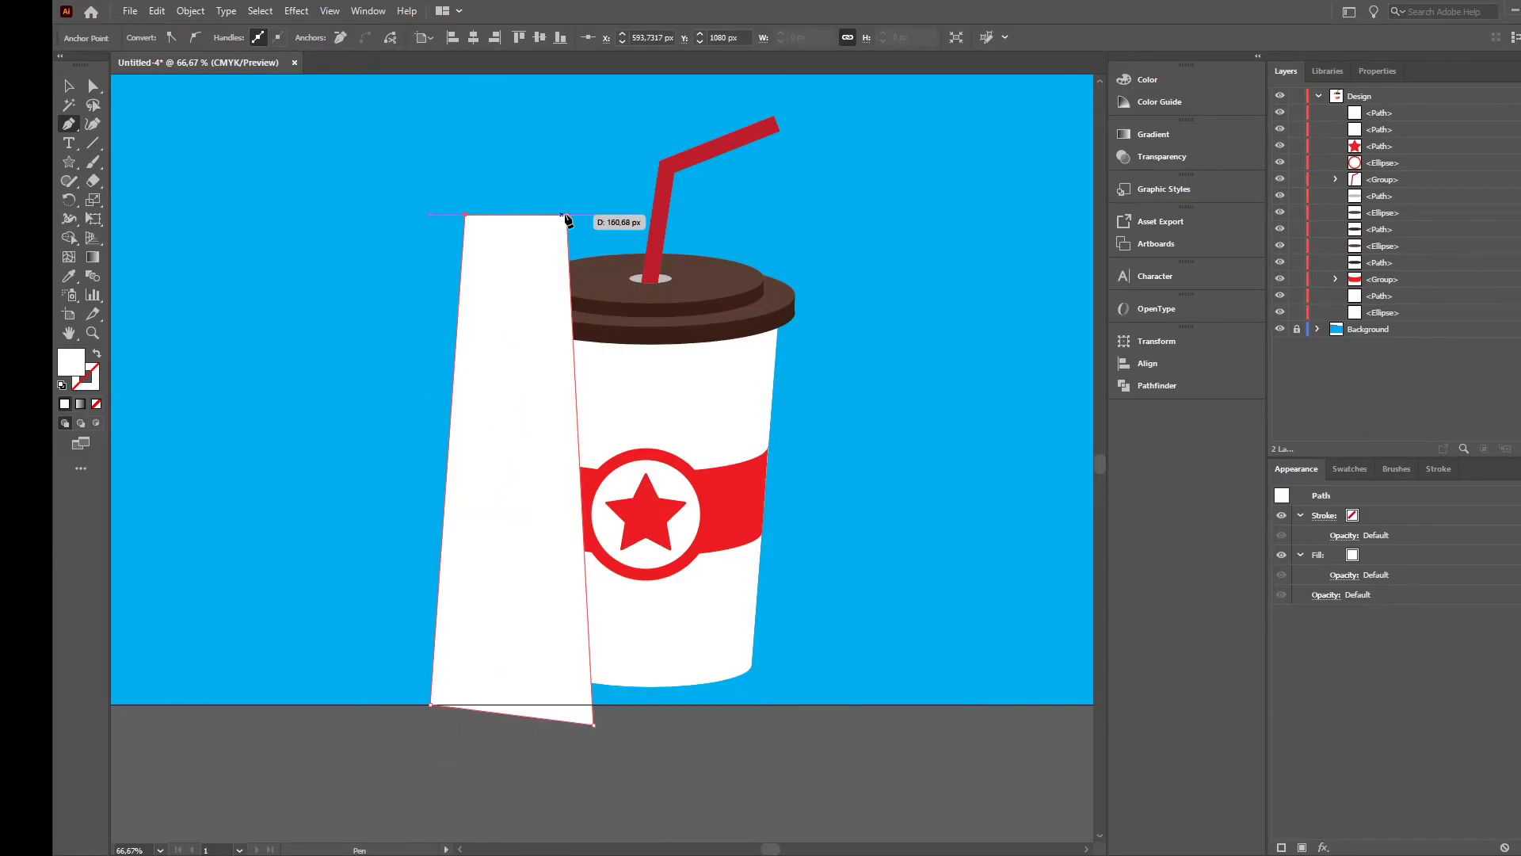
{"action": "left_click", "coordinate": [566, 215]}
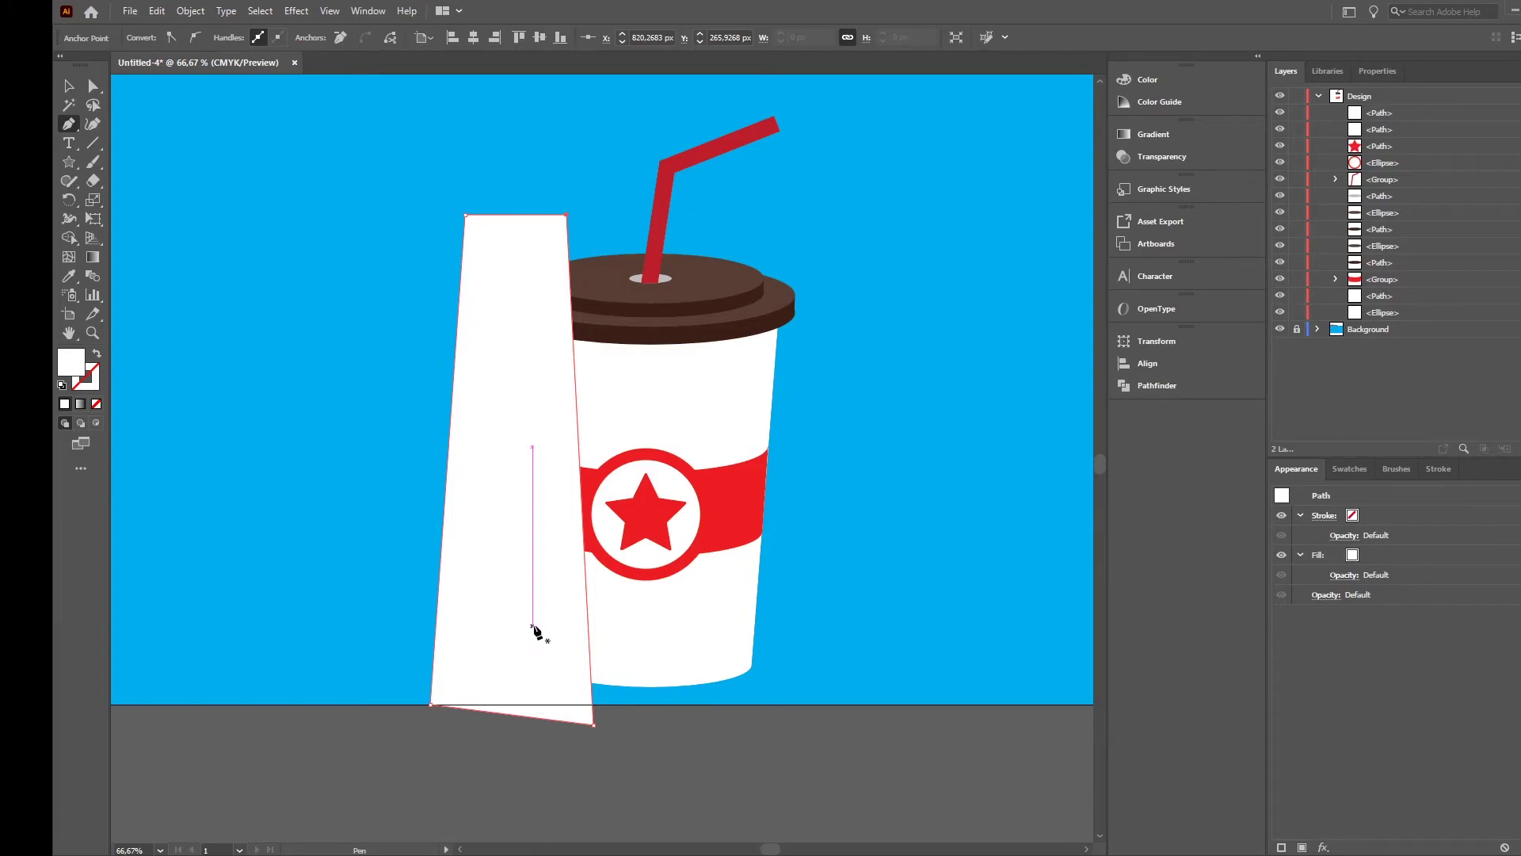
{"action": "left_click", "coordinate": [68, 85]}
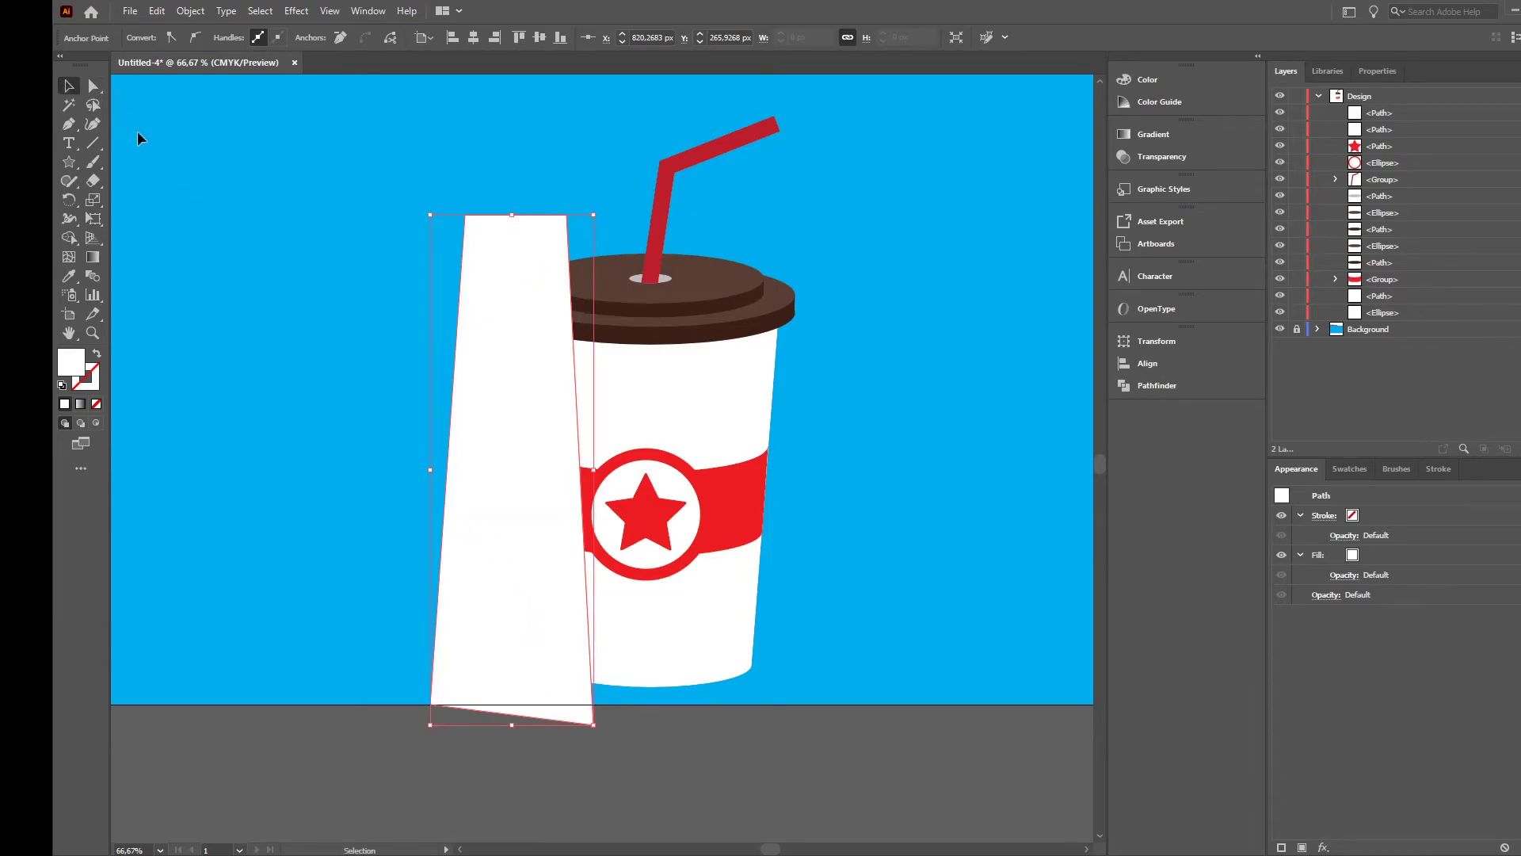
{"action": "left_click", "coordinate": [332, 310]}
{"action": "left_click", "coordinate": [492, 486]}
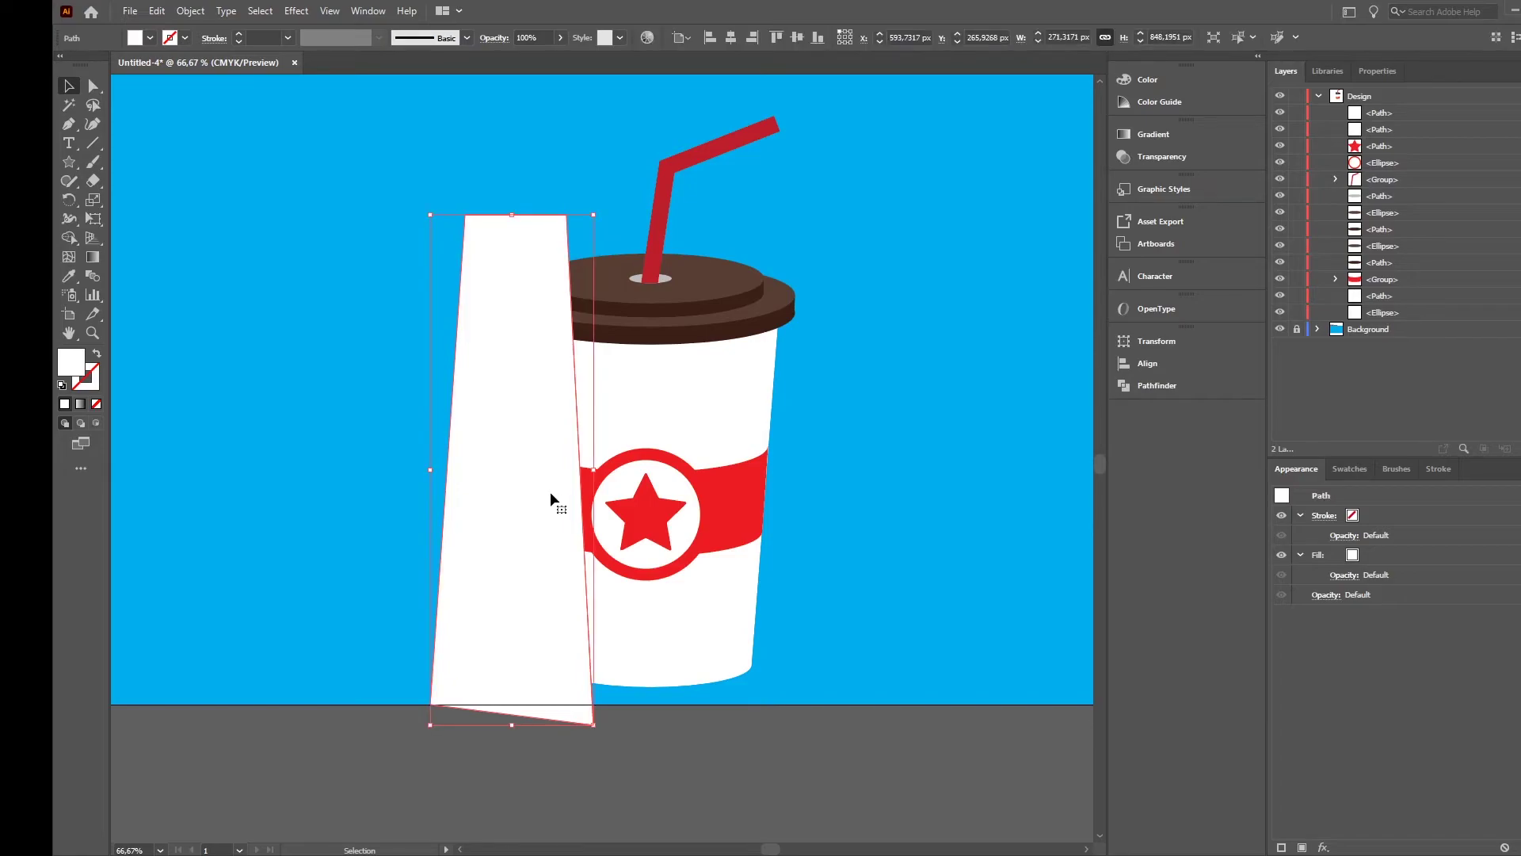
{"action": "mouse_move", "coordinate": [550, 491]}
{"action": "left_mouse_down"}
{"action": "mouse_move", "coordinate": [607, 625]}
{"action": "mouse_move", "coordinate": [639, 652]}
{"action": "mouse_move", "coordinate": [550, 491]}
{"action": "left_mouse_up"}
{"action": "right_click", "coordinate": [527, 435]}
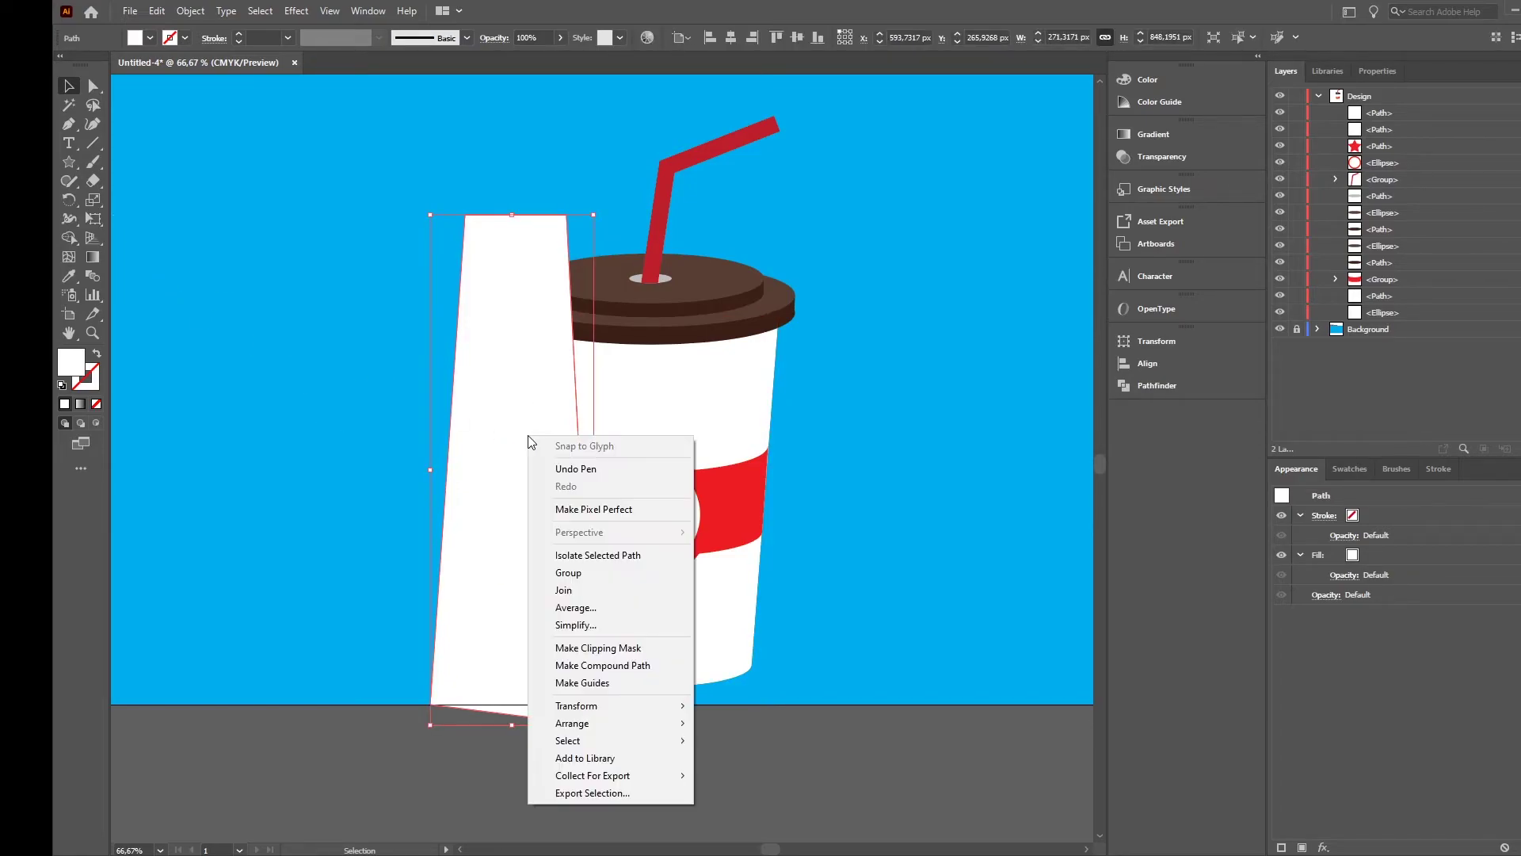
{"action": "left_click", "coordinate": [985, 570]}
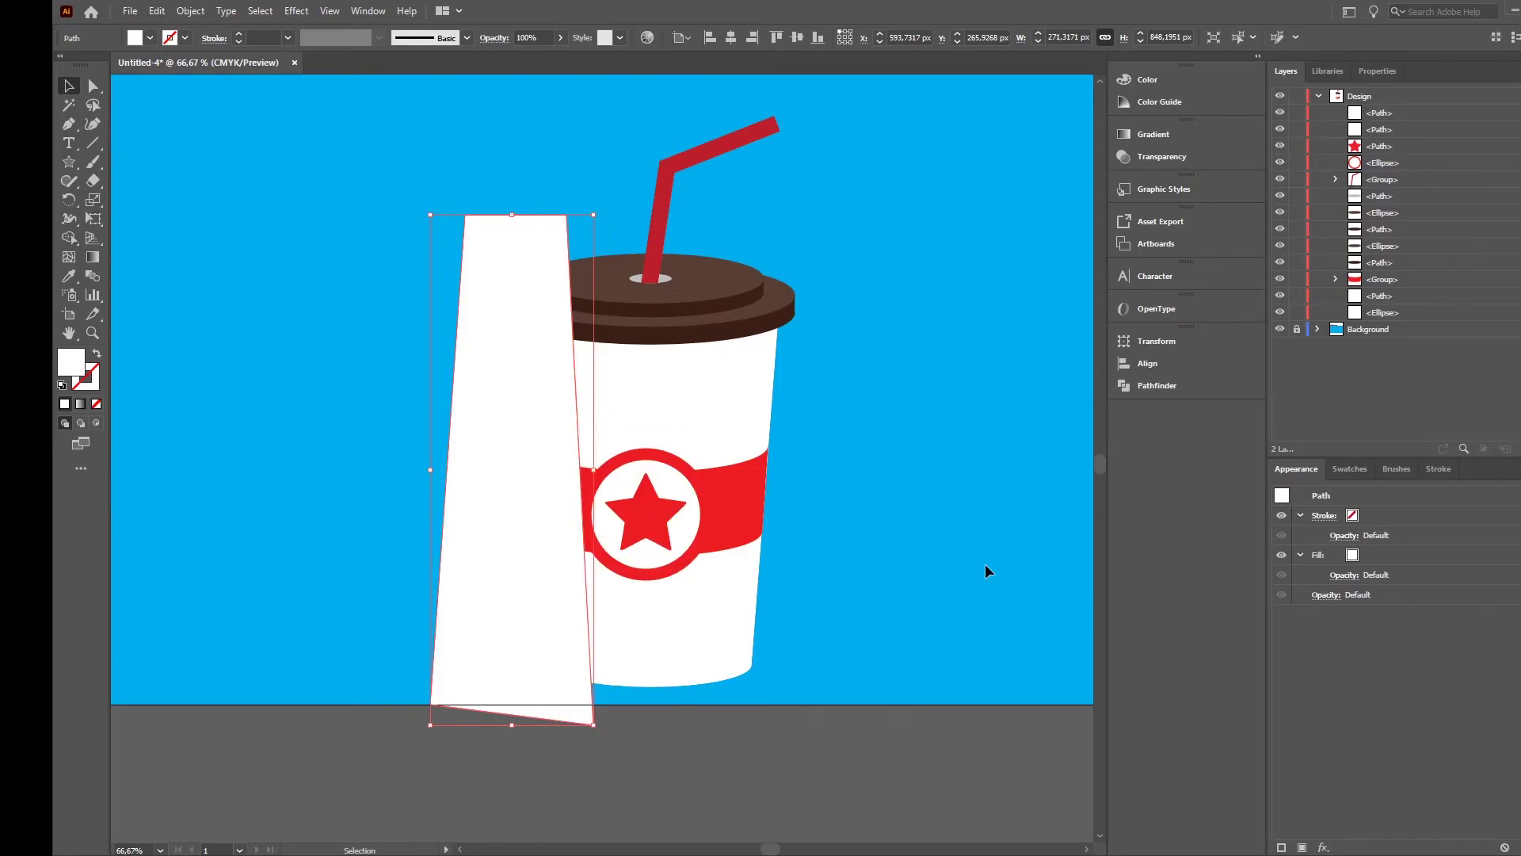
- Trim away the part of the four-sided shape outside the cup body with Shape Builder, leaving a strip along the cup's left side
{"action": "left_click", "coordinate": [632, 632]}
{"action": "left_click", "coordinate": [495, 622], "text": "shift"}
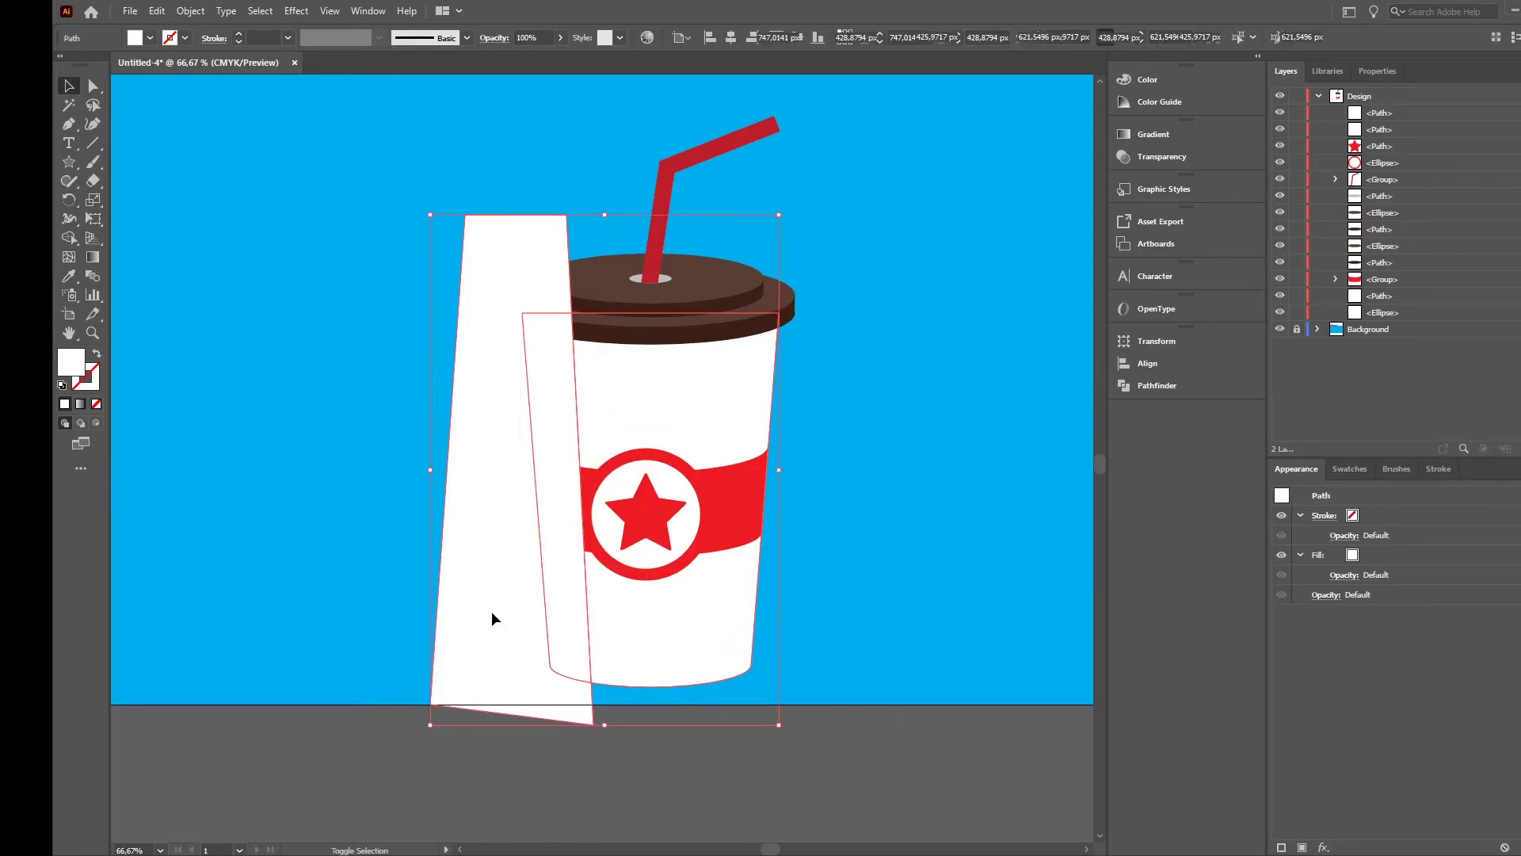
{"action": "left_click", "coordinate": [68, 239]}
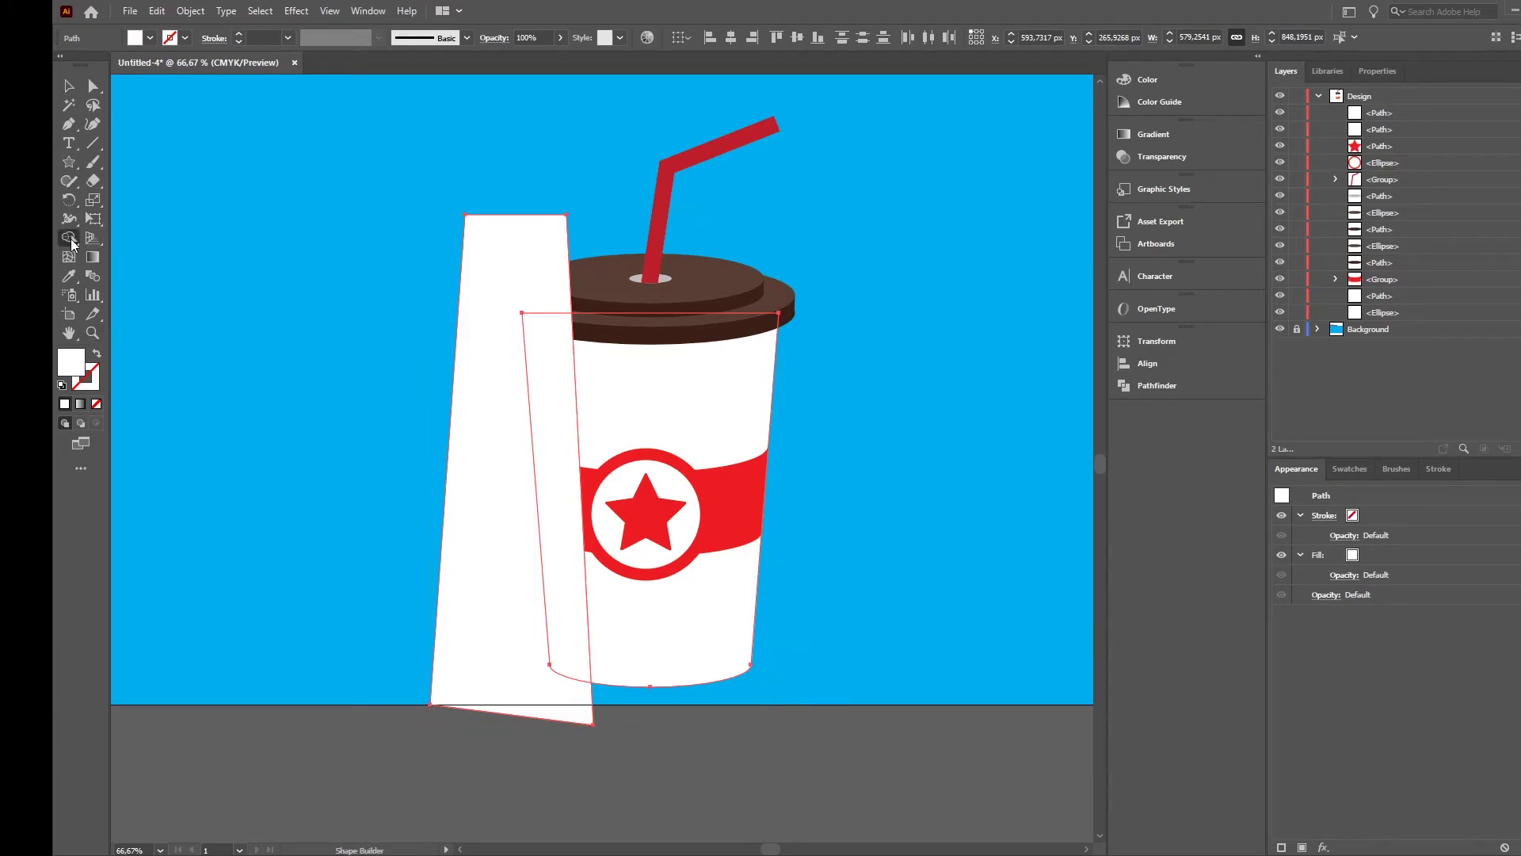
{"action": "left_click", "coordinate": [476, 513], "text": "alt"}
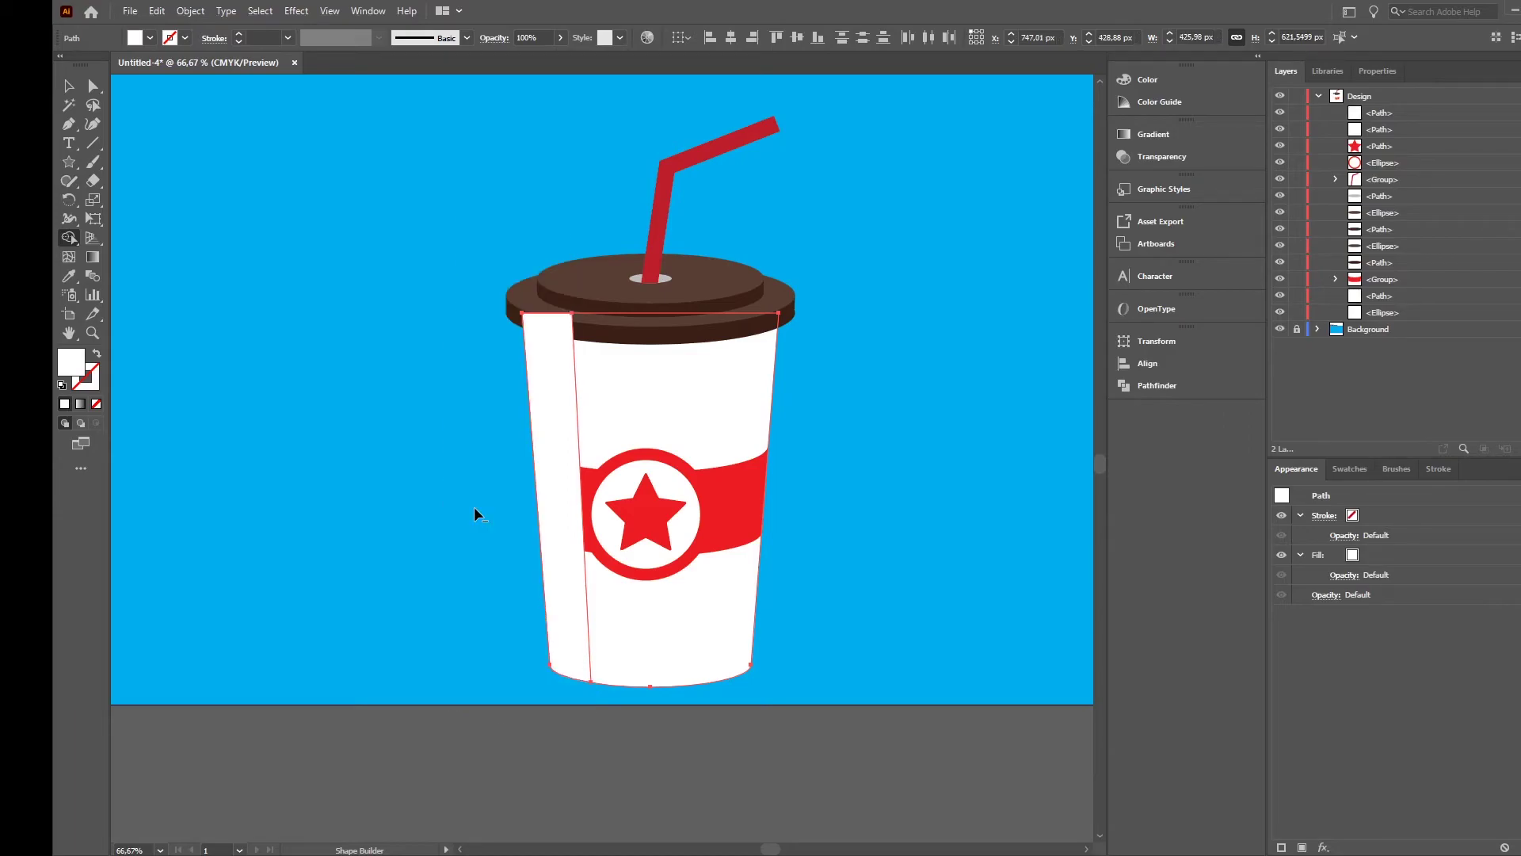
- Move the white side strip below the lid shapes in the layer order, placing it directly above the red band group
{"action": "key", "text": "v"}
{"action": "left_click", "coordinate": [202, 179]}
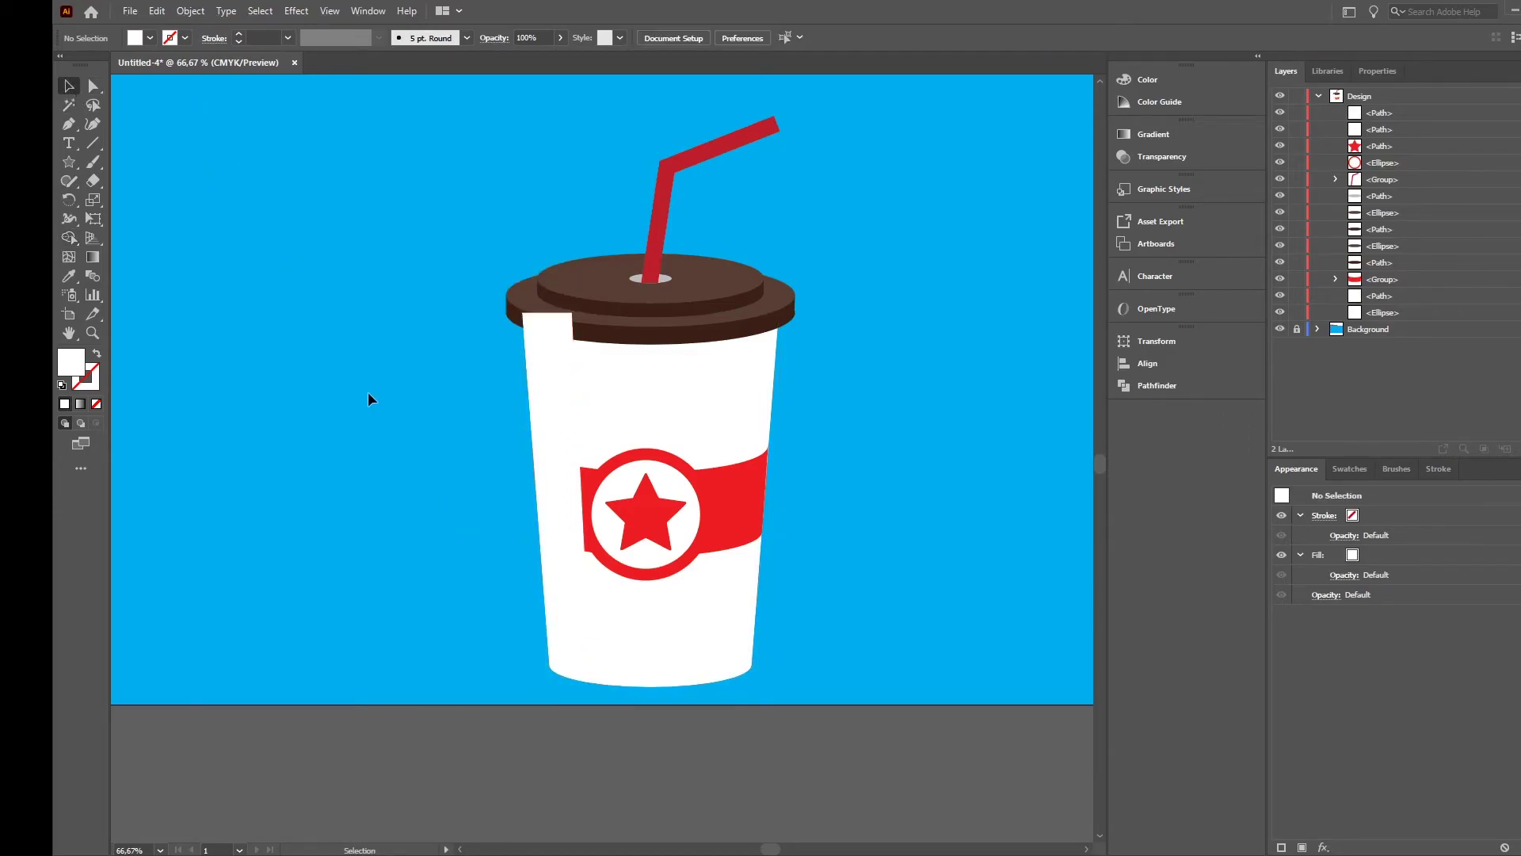
{"action": "left_click", "coordinate": [566, 542]}
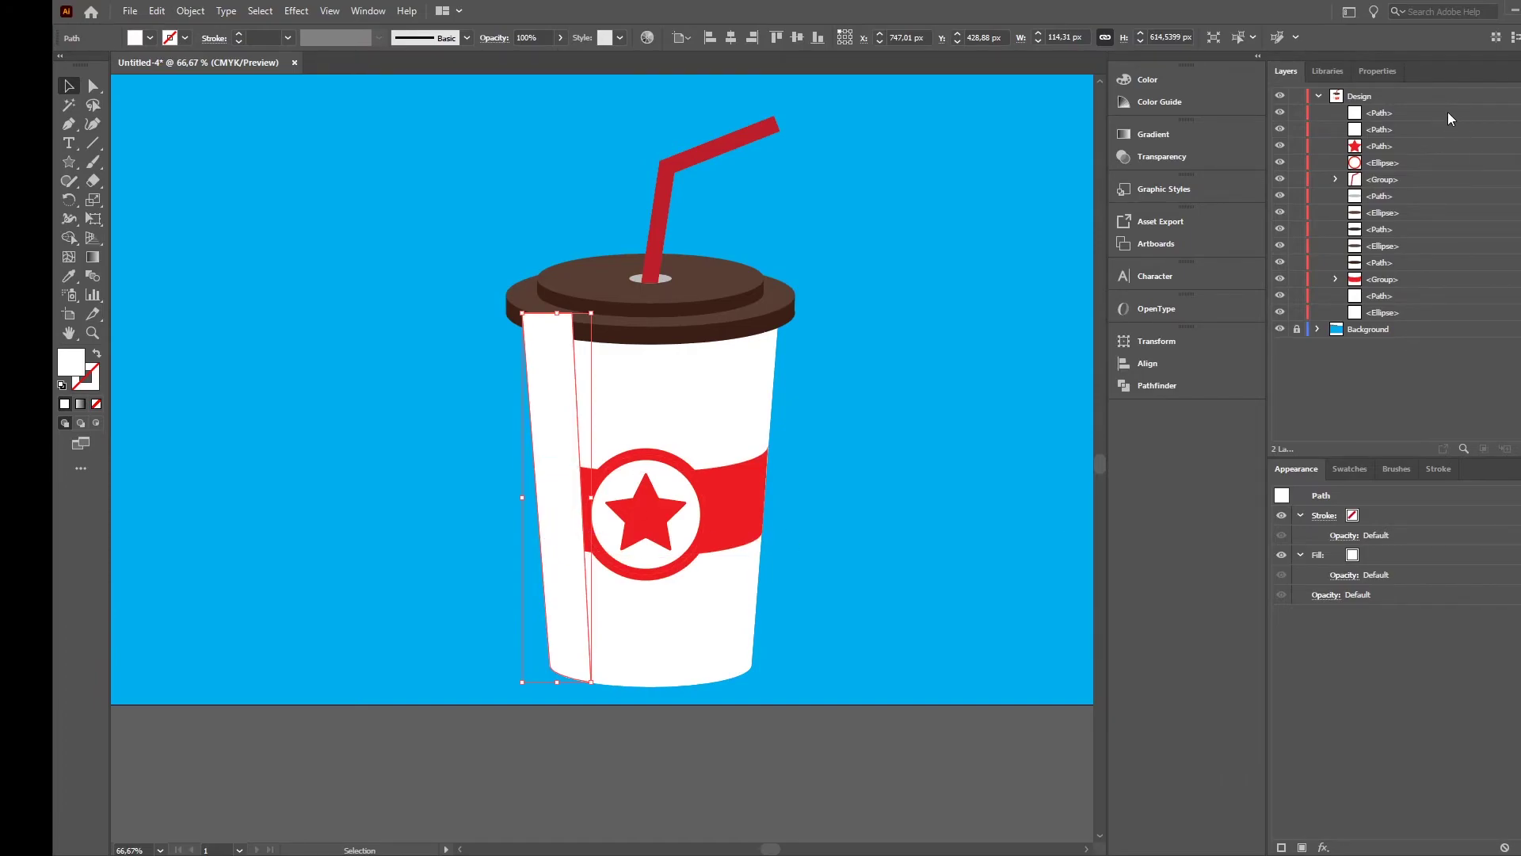
{"action": "left_click_drag", "start_coordinate": [1436, 111], "coordinate": [1424, 273]}
{"action": "left_click", "coordinate": [1006, 312]}
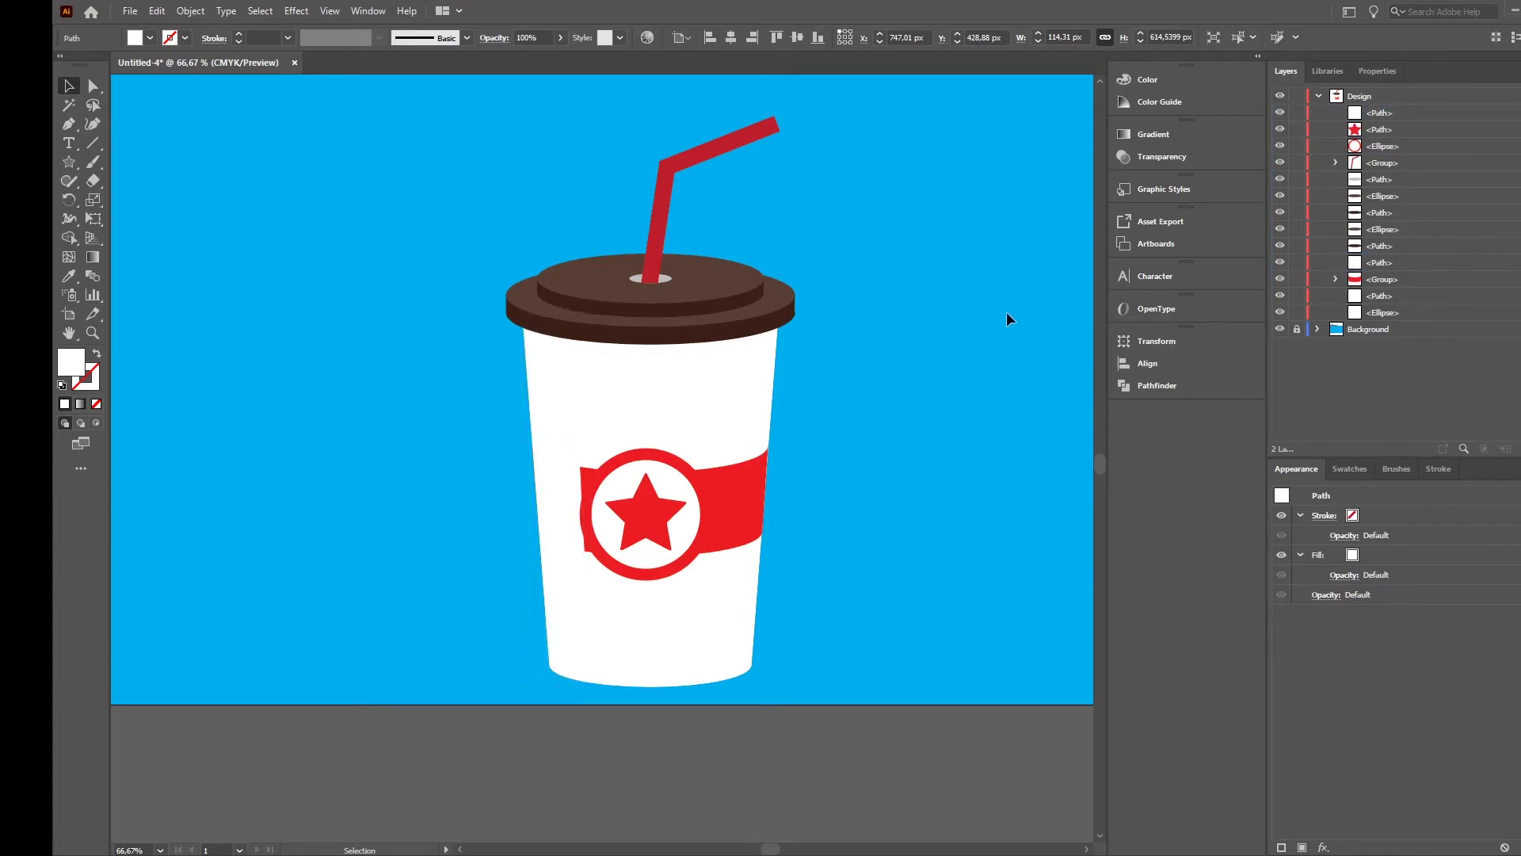
- Fill the strip along the cup's left side with black
{"action": "left_click", "coordinate": [578, 605]}
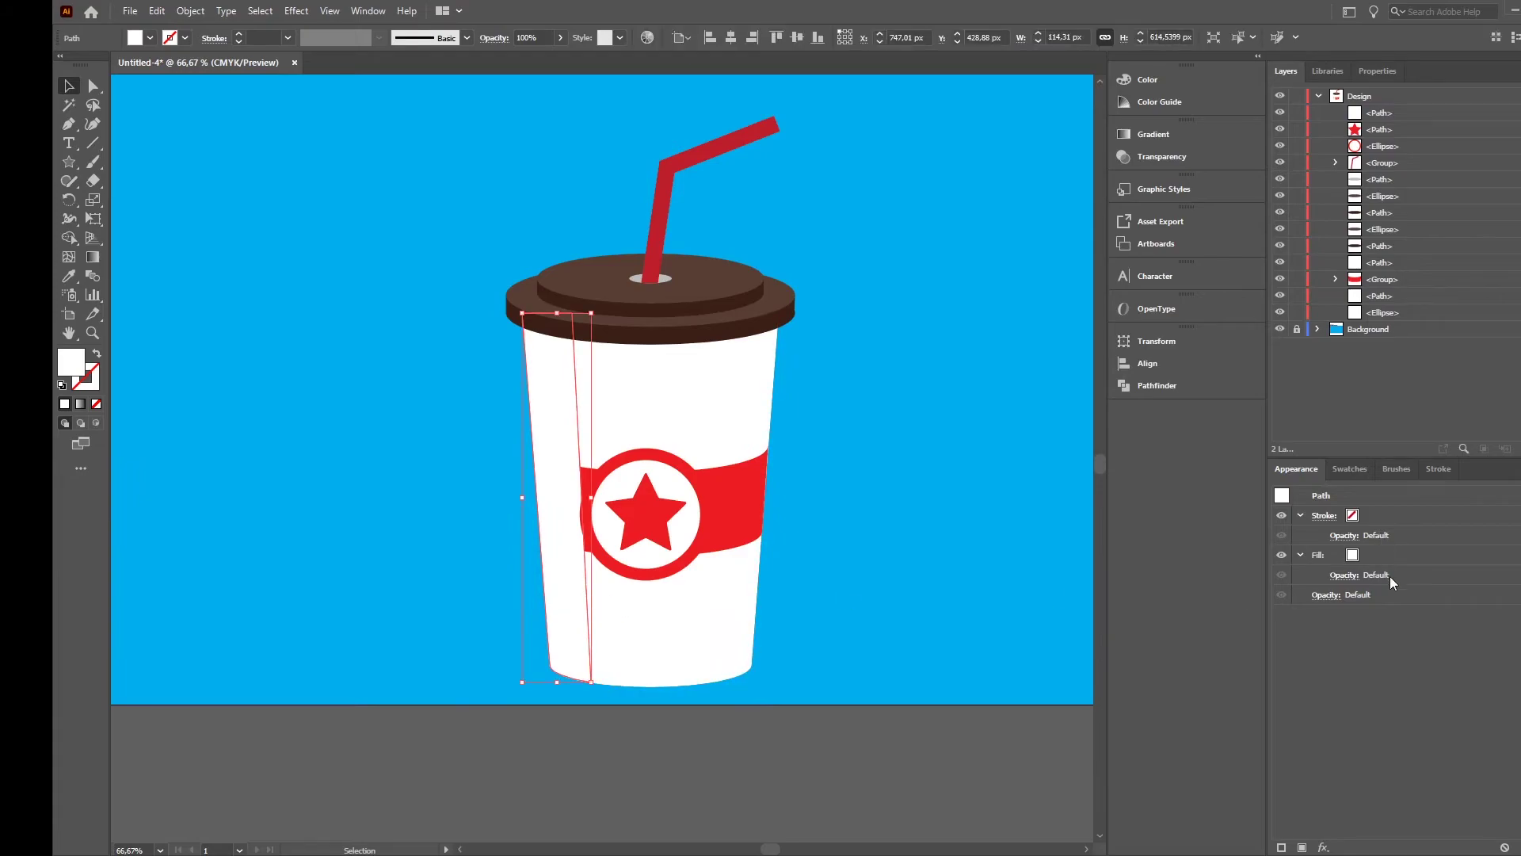
{"action": "left_click", "coordinate": [1353, 554]}
{"action": "left_click", "coordinate": [1366, 555]}
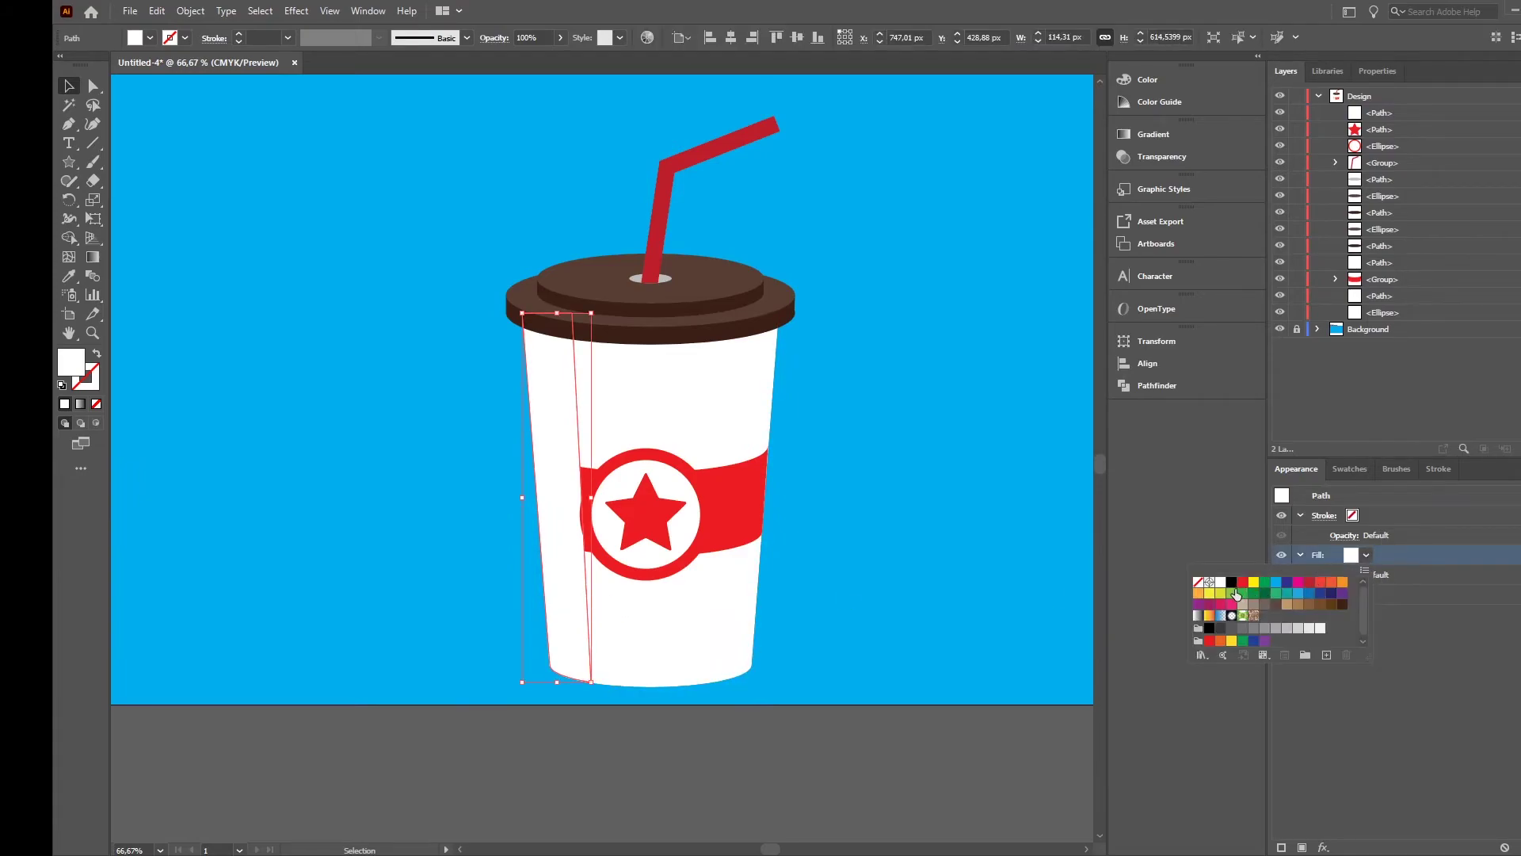
{"action": "left_click", "coordinate": [1232, 582]}
- Set the black strip's fill to the Darken blending mode at 5% opacity
{"action": "left_click", "coordinate": [1347, 576]}
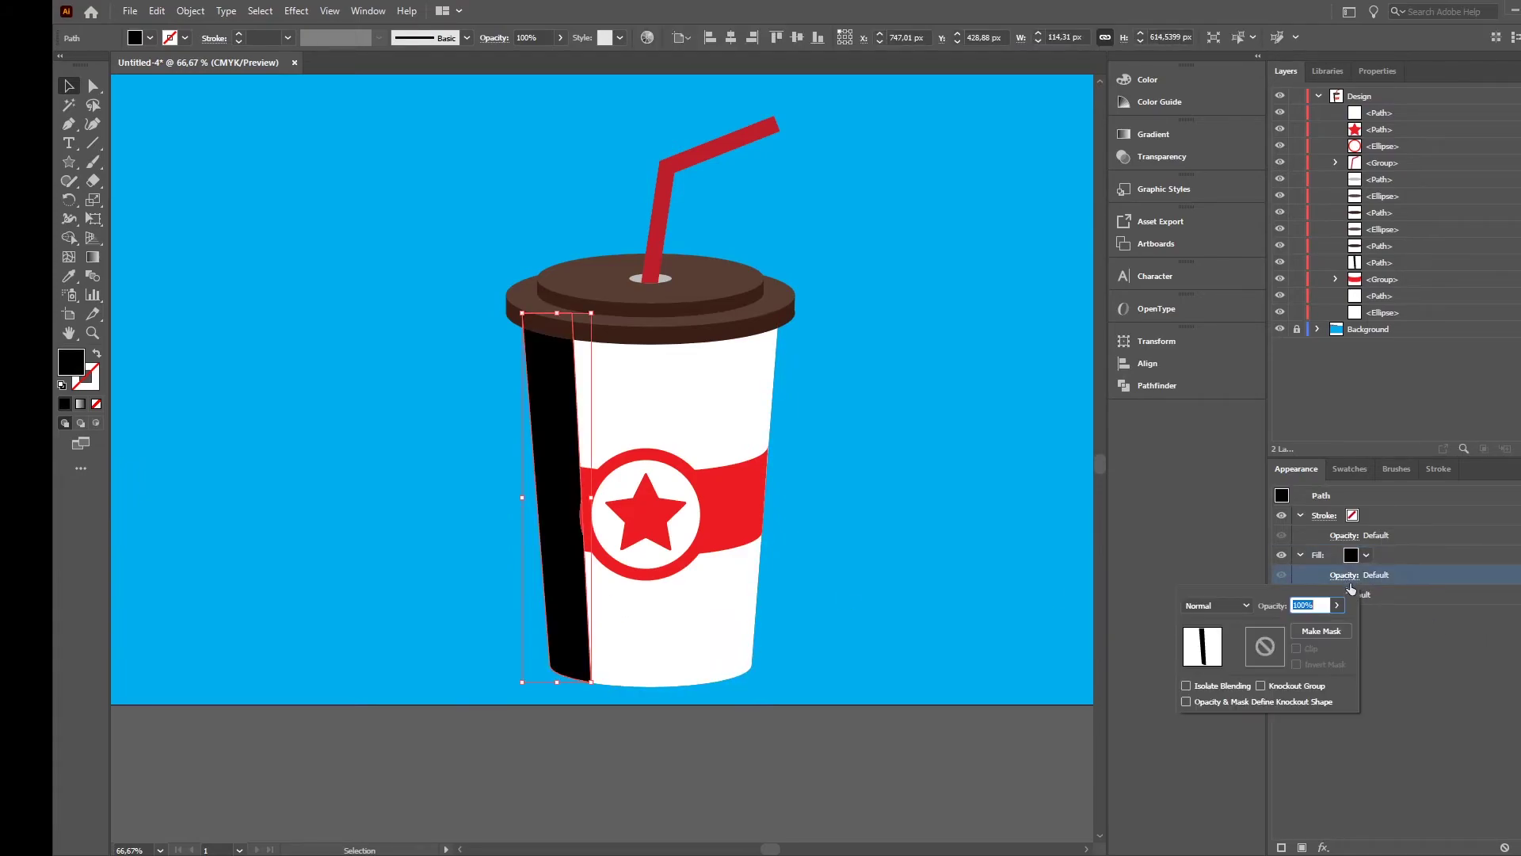
{"action": "left_click", "coordinate": [1246, 605]}
{"action": "left_click", "coordinate": [1212, 328]}
{"action": "left_click", "coordinate": [1263, 606]}
{"action": "type", "text": "5"}
{"action": "key", "text": "Return"}
{"action": "left_click", "coordinate": [927, 436]}
{"action": "left_click", "coordinate": [577, 626]}
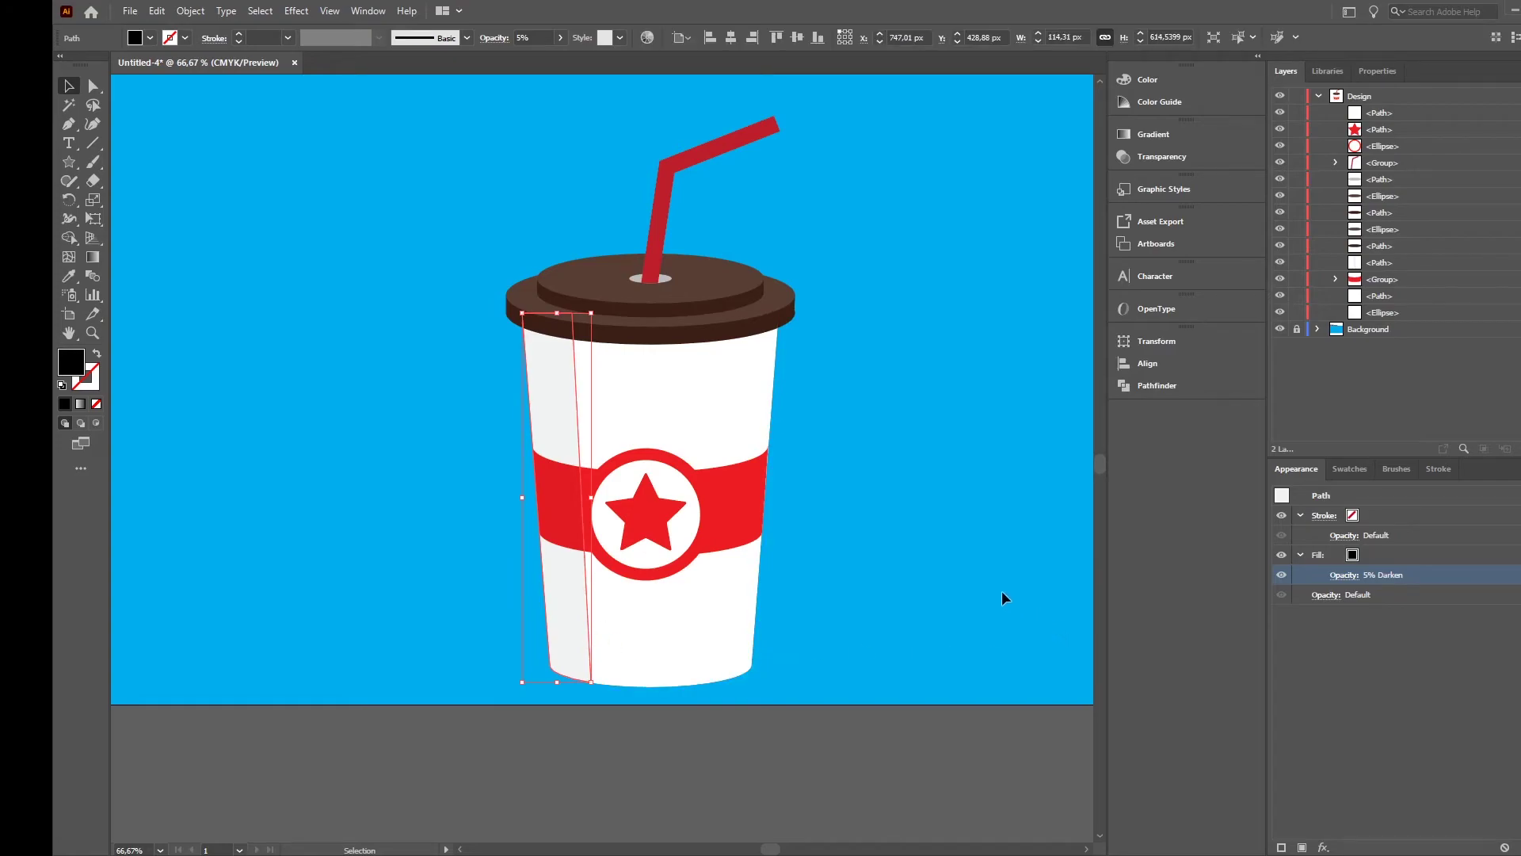
{"action": "left_click", "coordinate": [1002, 592]}
- Reflect a copy of the shading strip across the vertical axis and place it along the cup's right edge
{"action": "left_click", "coordinate": [576, 611]}
{"action": "right_click", "coordinate": [577, 615]}
{"action": "mouse_move", "coordinate": [667, 521]}
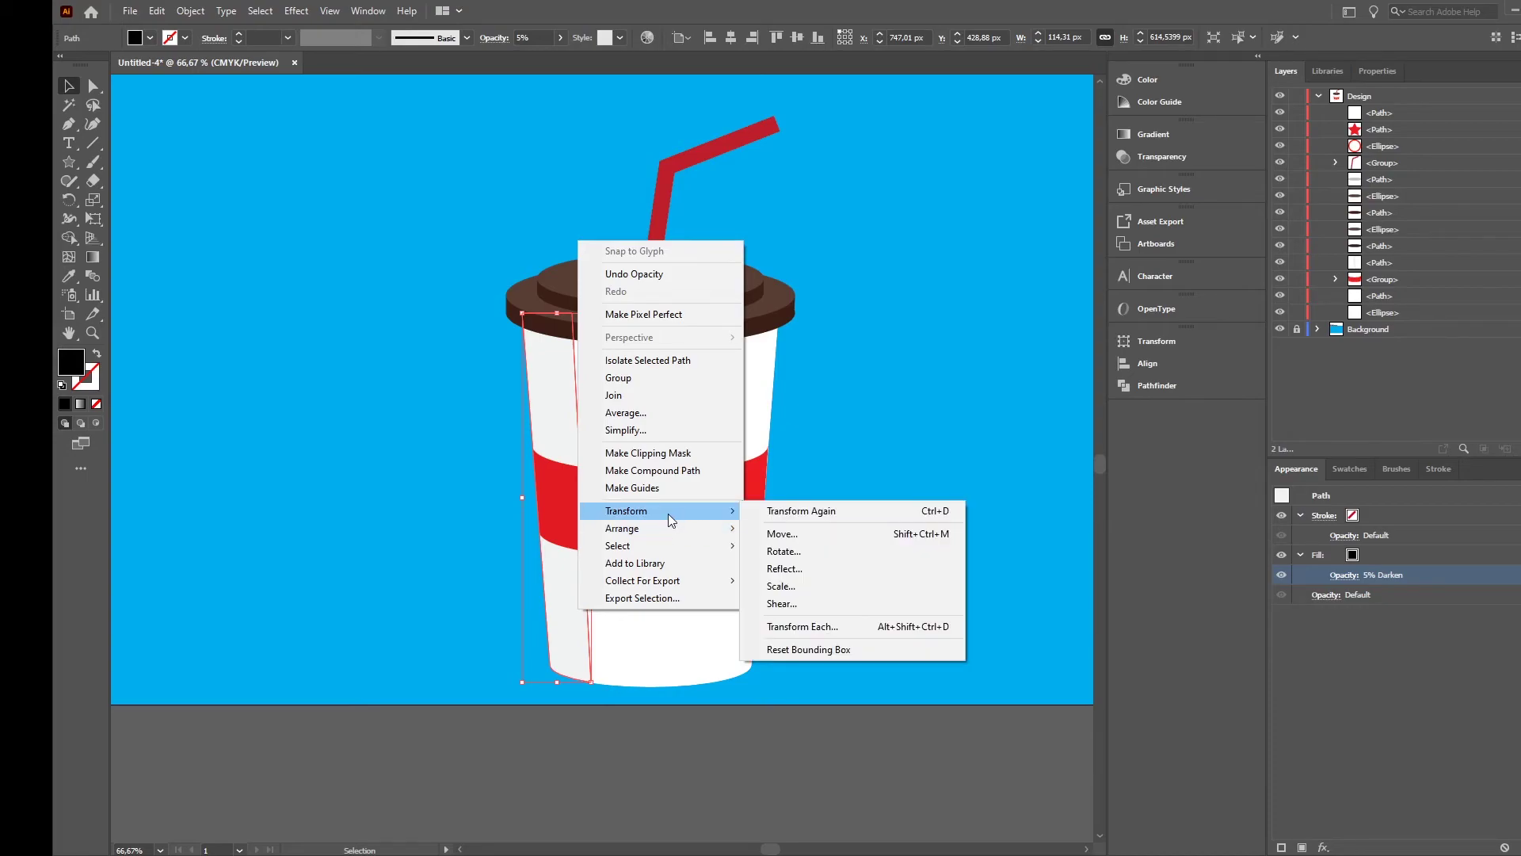
{"action": "left_click", "coordinate": [810, 569]}
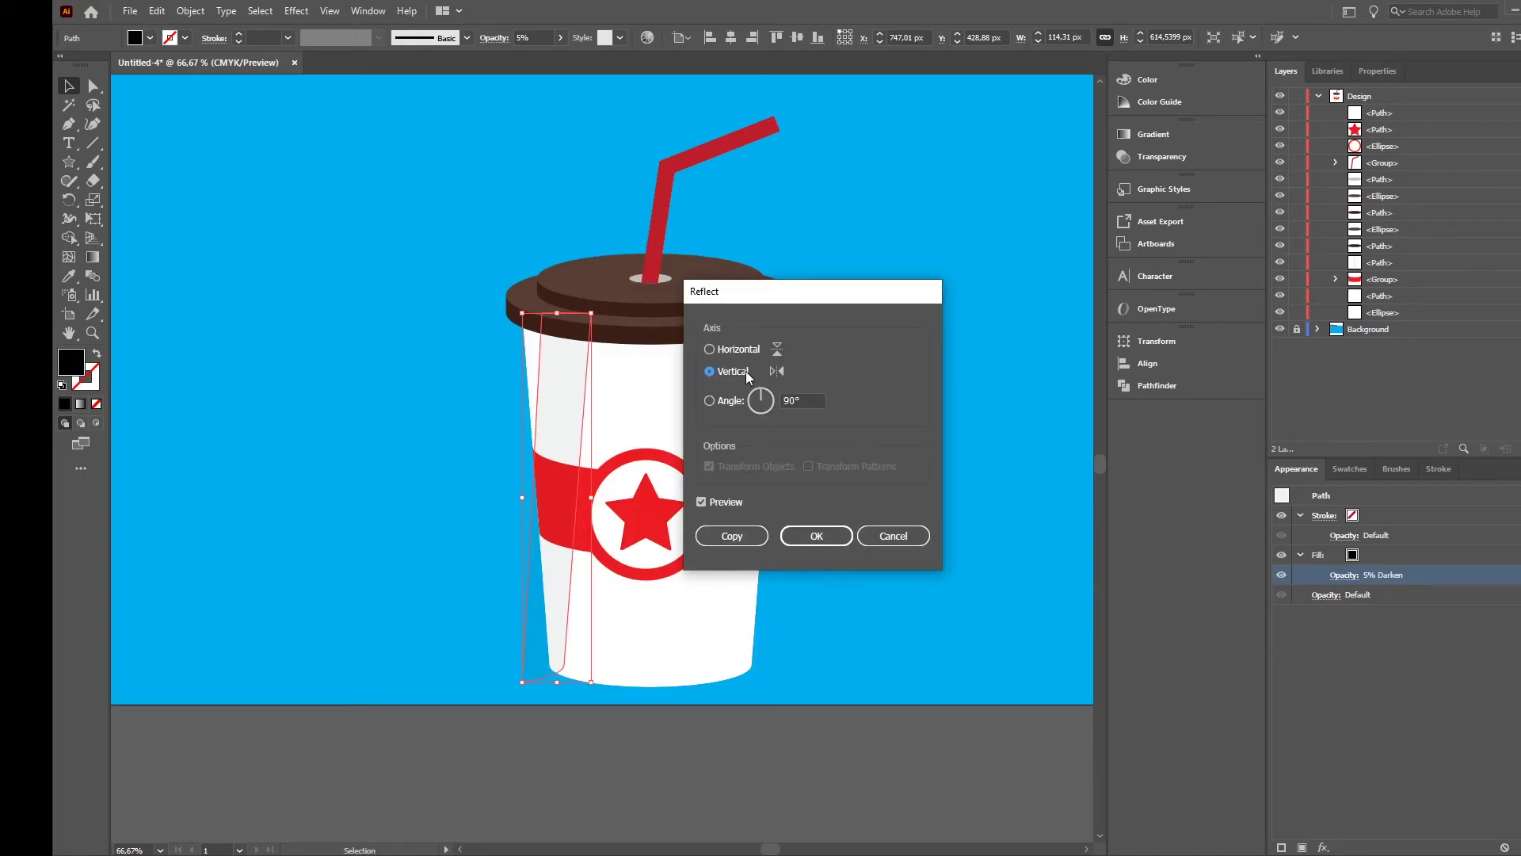
{"action": "left_click", "coordinate": [751, 539]}
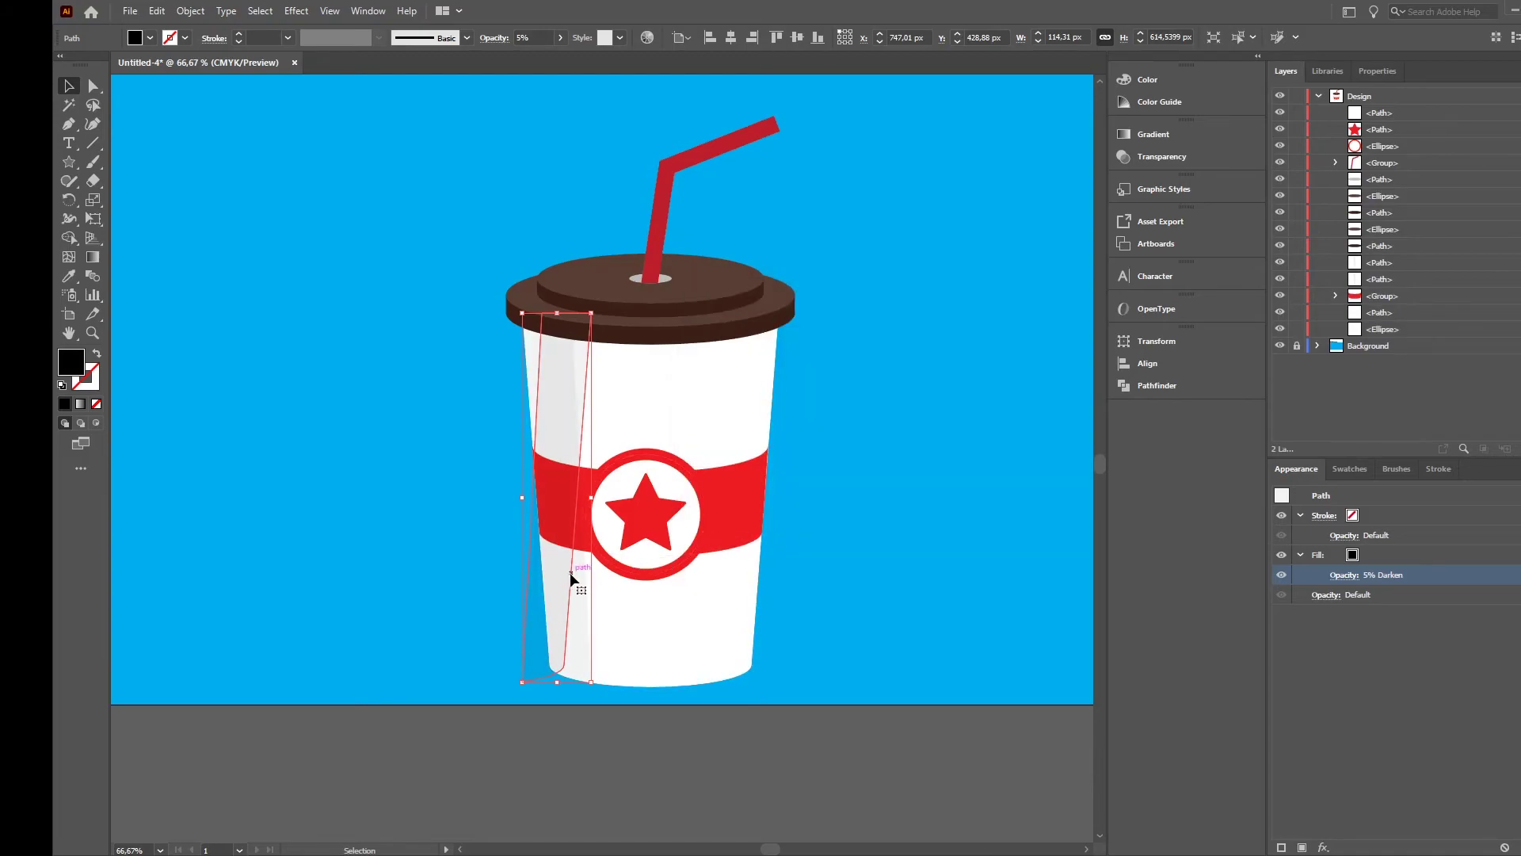
{"action": "left_click_drag", "start_coordinate": [555, 578], "coordinate": [742, 576]}
{"action": "left_click", "coordinate": [862, 558]}
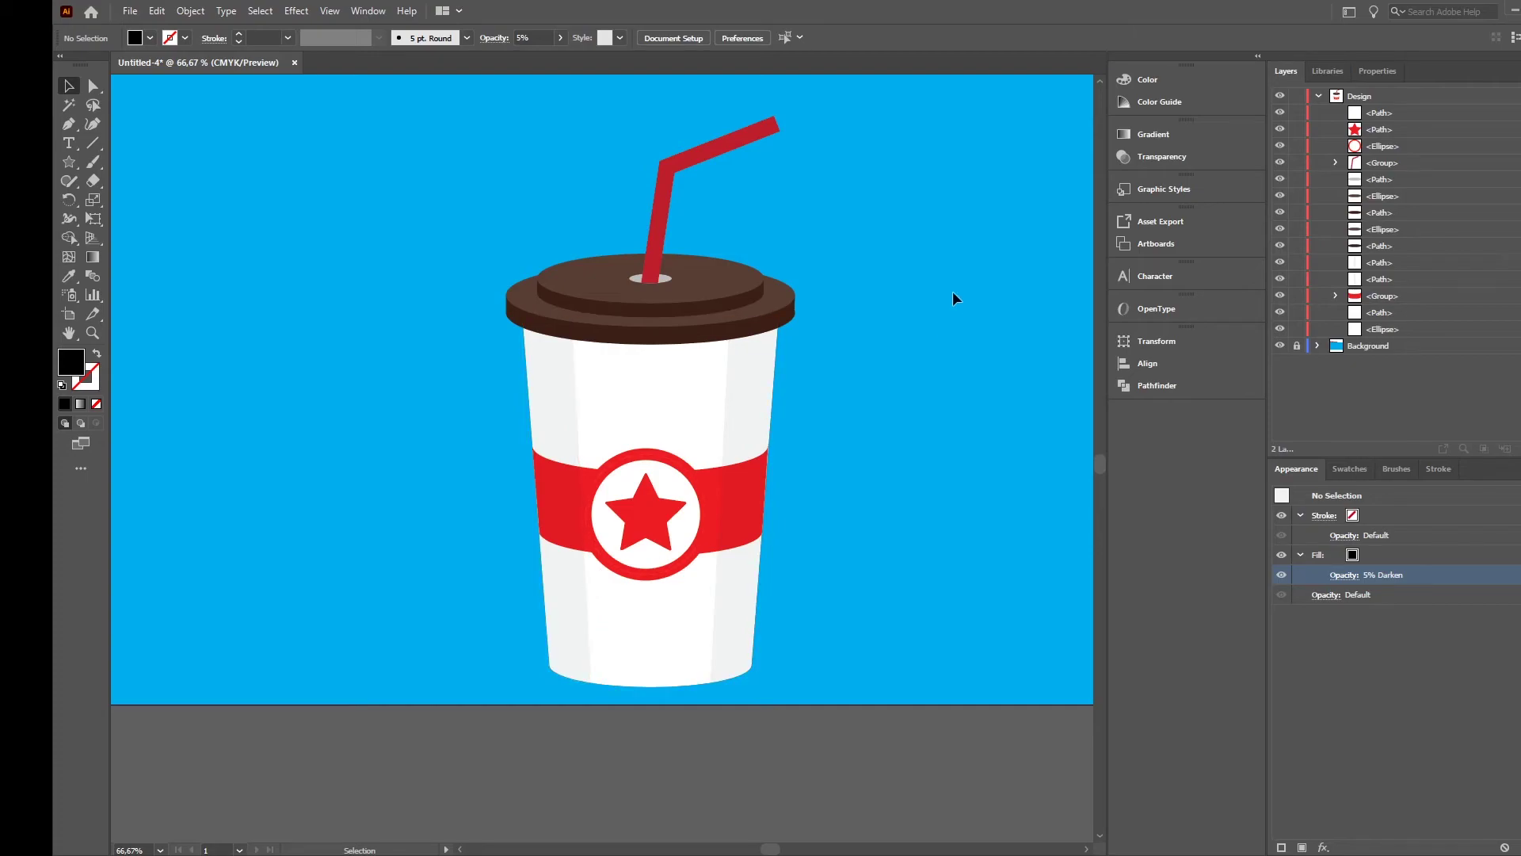
- Round all corners of the bent straw slightly with its live corner handles
{"action": "scroll", "coordinate": [683, 179], "scroll_direction": "up", "scroll_amount": 3}
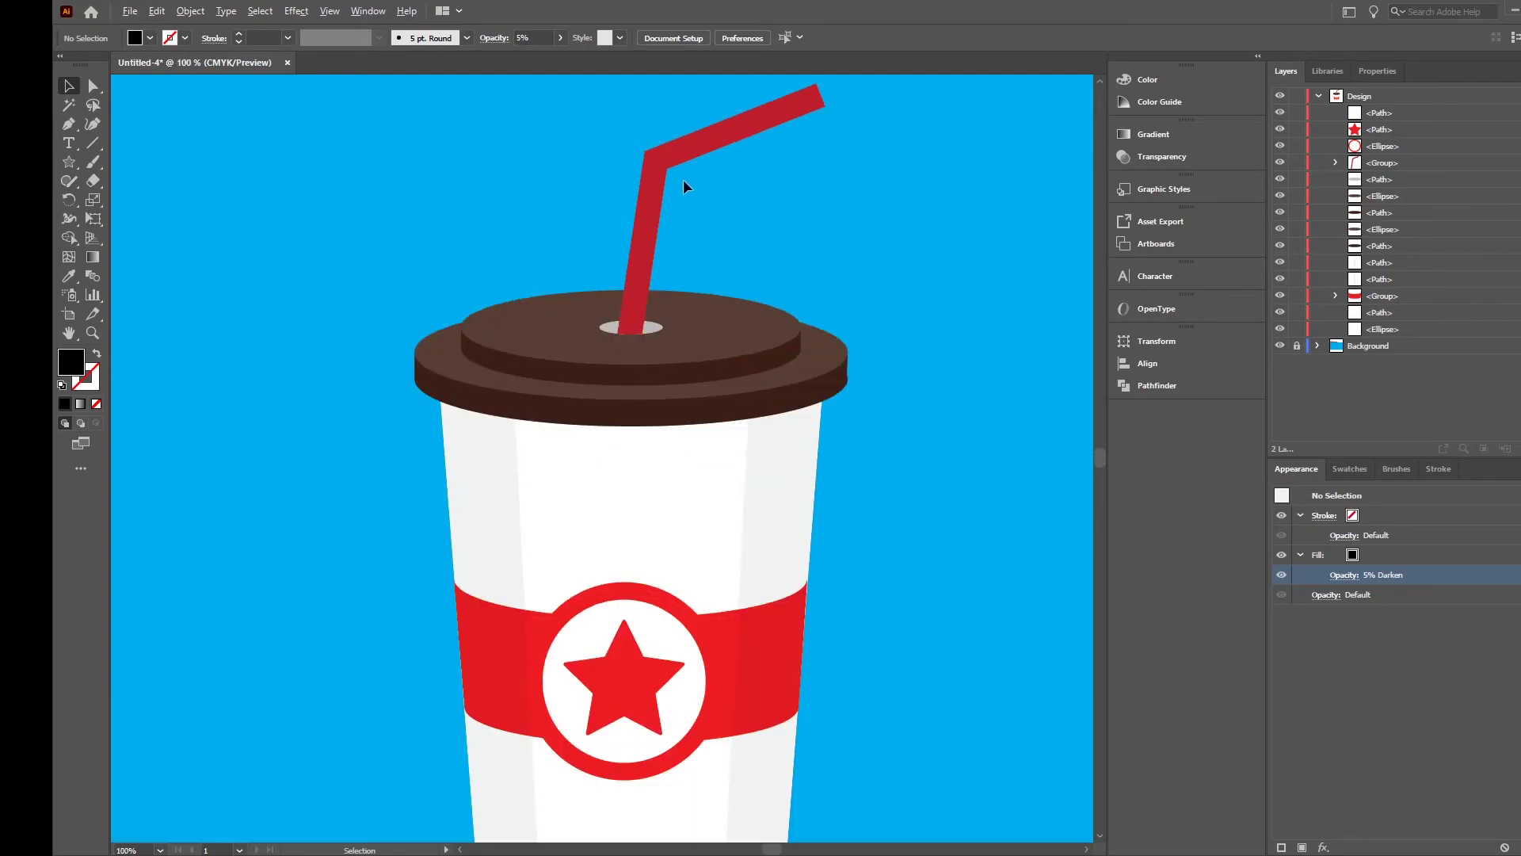
{"action": "scroll", "coordinate": [781, 162], "scroll_direction": "down", "scroll_amount": 2}
{"action": "scroll", "coordinate": [764, 164], "scroll_direction": "up", "scroll_amount": 4}
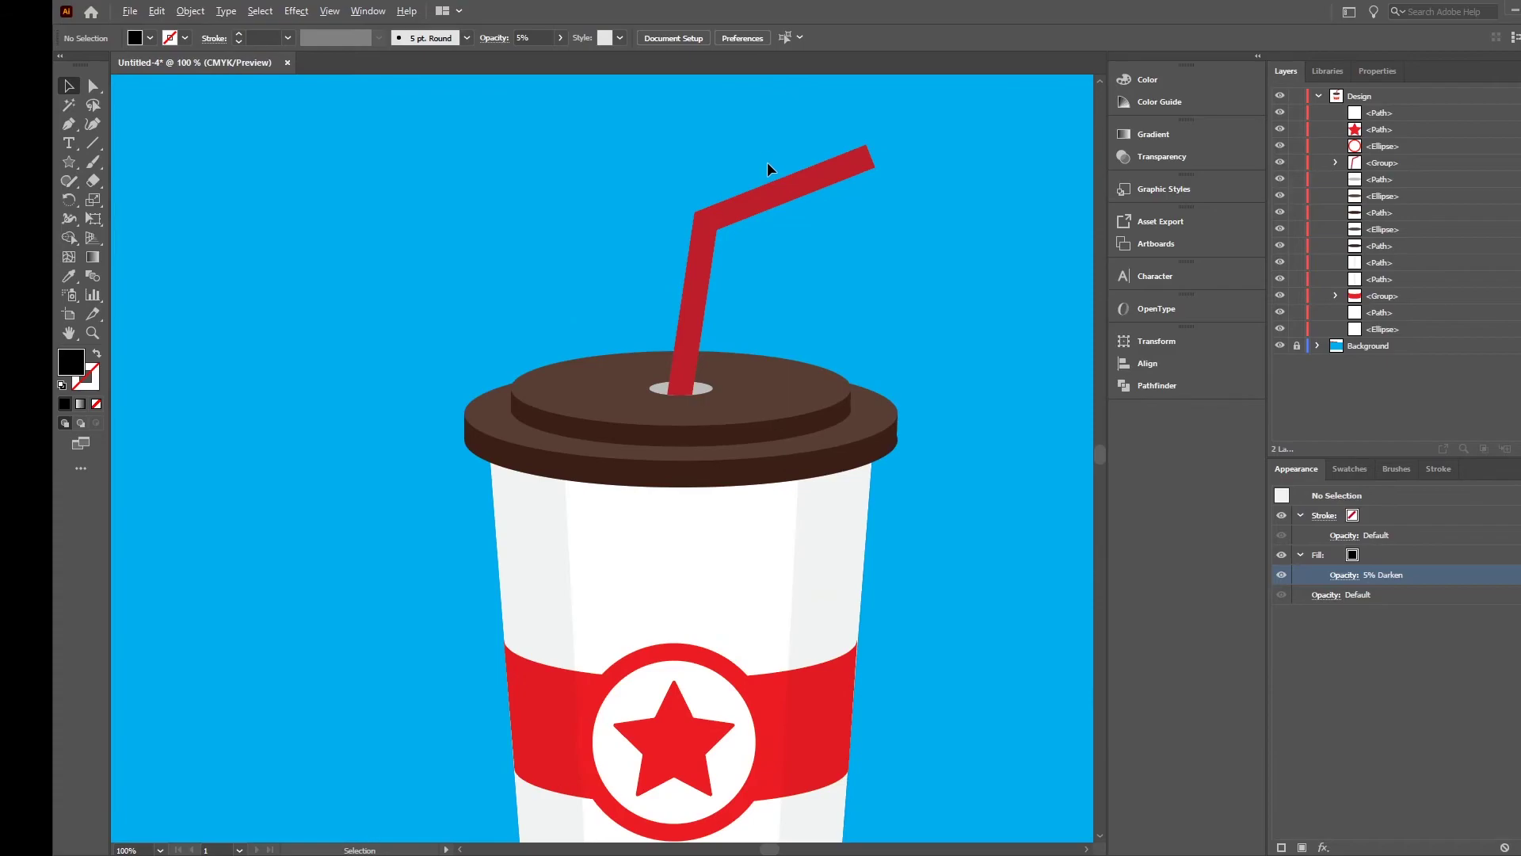
{"action": "left_click", "coordinate": [662, 309]}
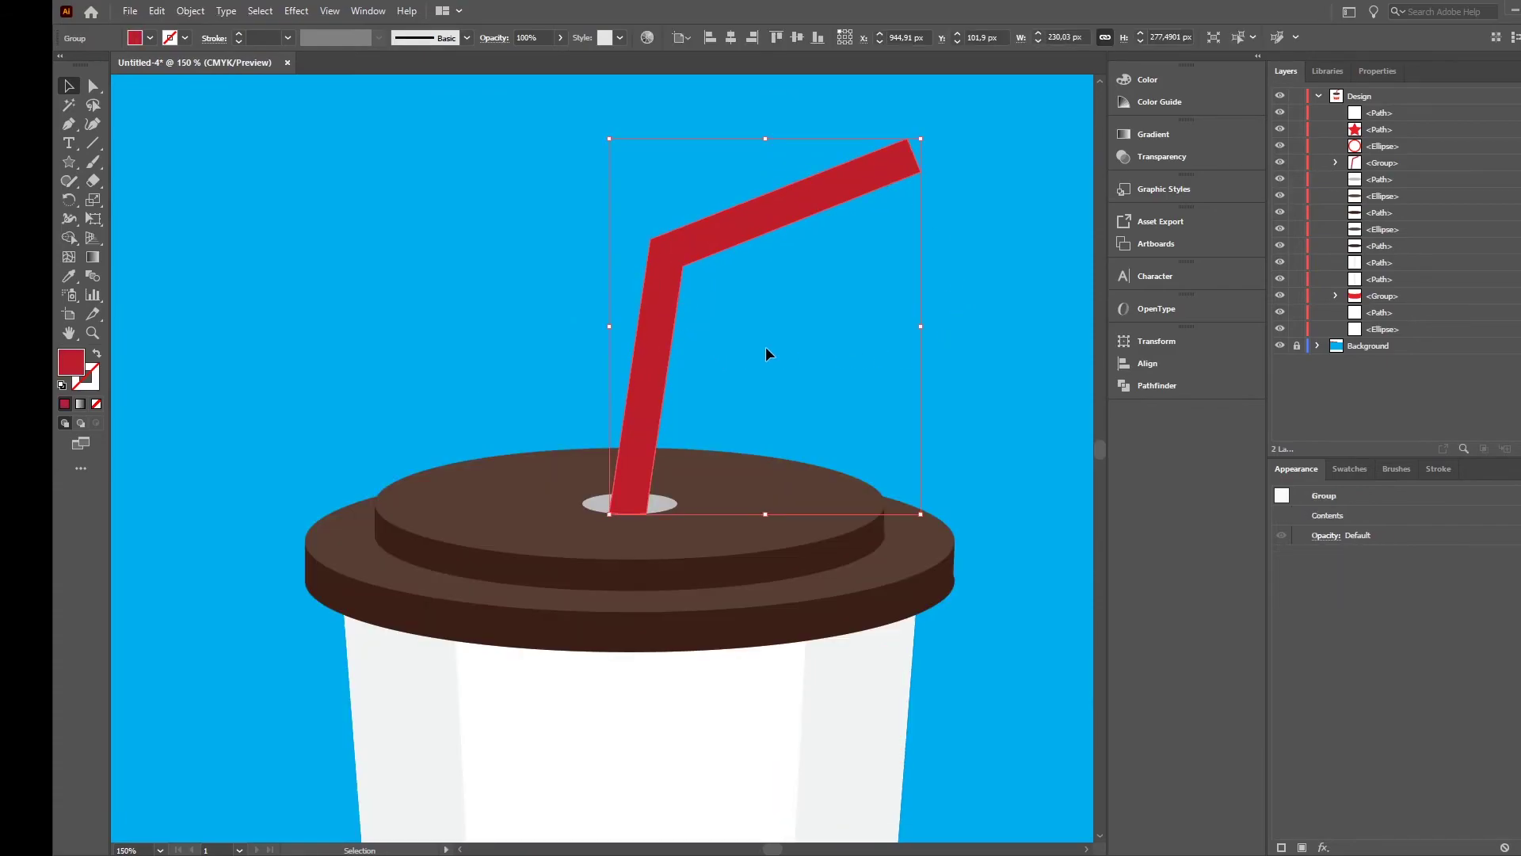
{"action": "left_click", "coordinate": [93, 87]}
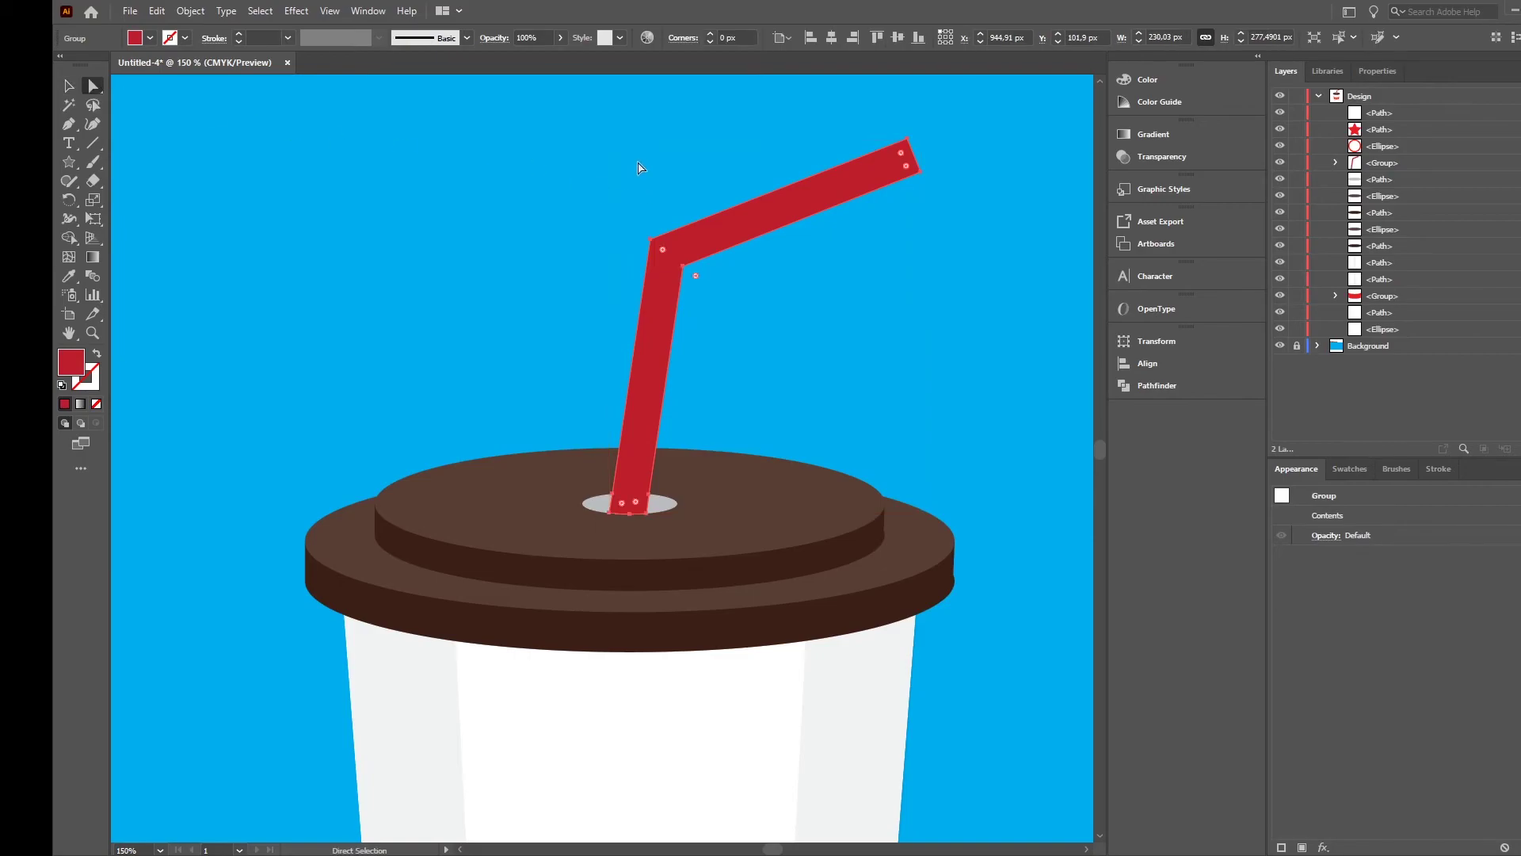
{"action": "scroll", "coordinate": [705, 238], "scroll_direction": "up", "scroll_amount": 1}
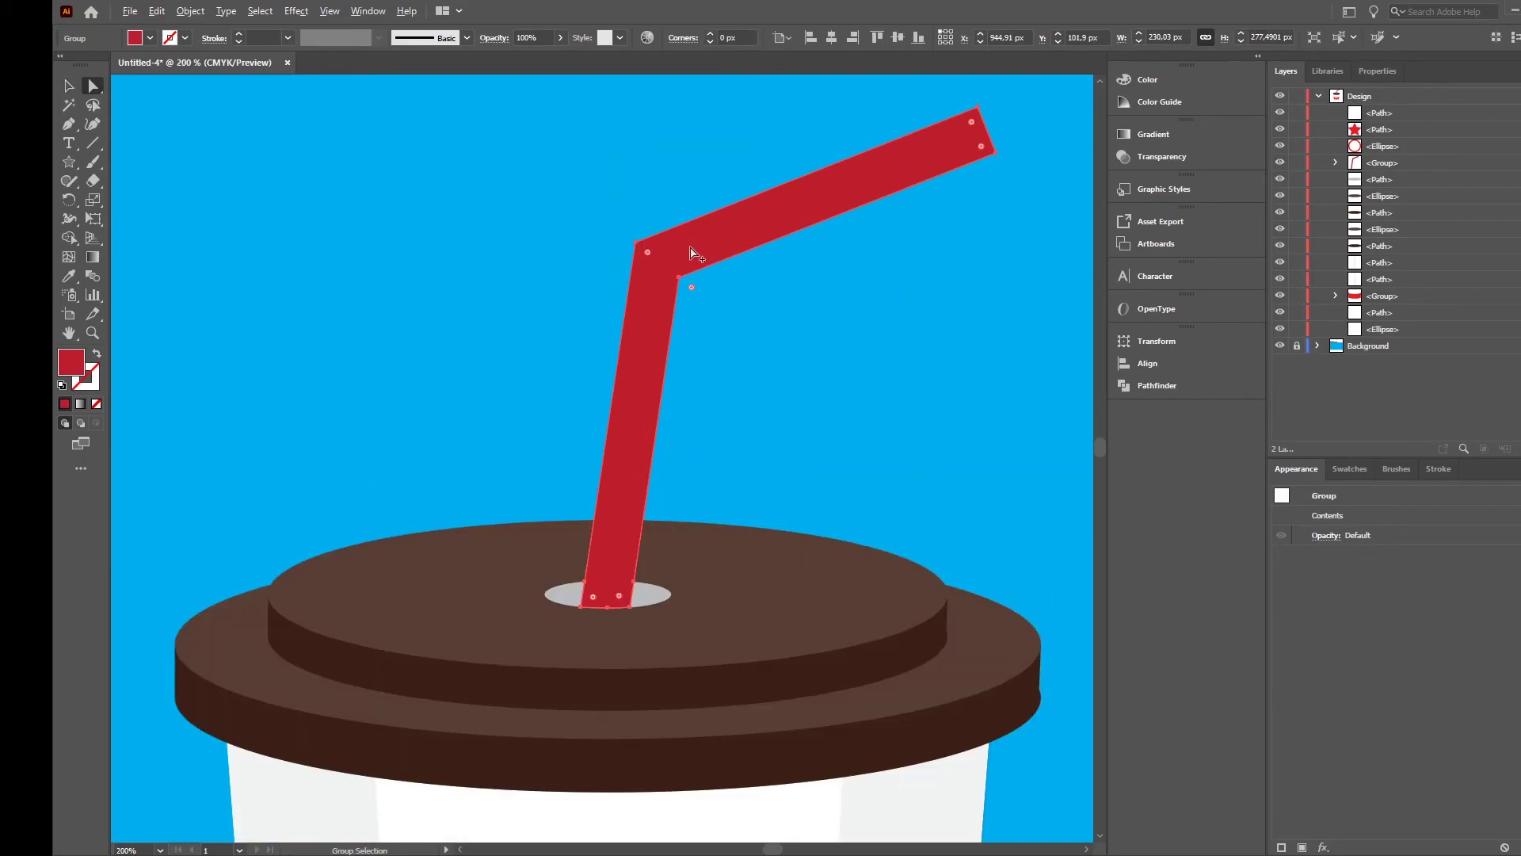
{"action": "left_click_drag", "start_coordinate": [648, 254], "coordinate": [640, 252]}
{"action": "left_click", "coordinate": [818, 325]}
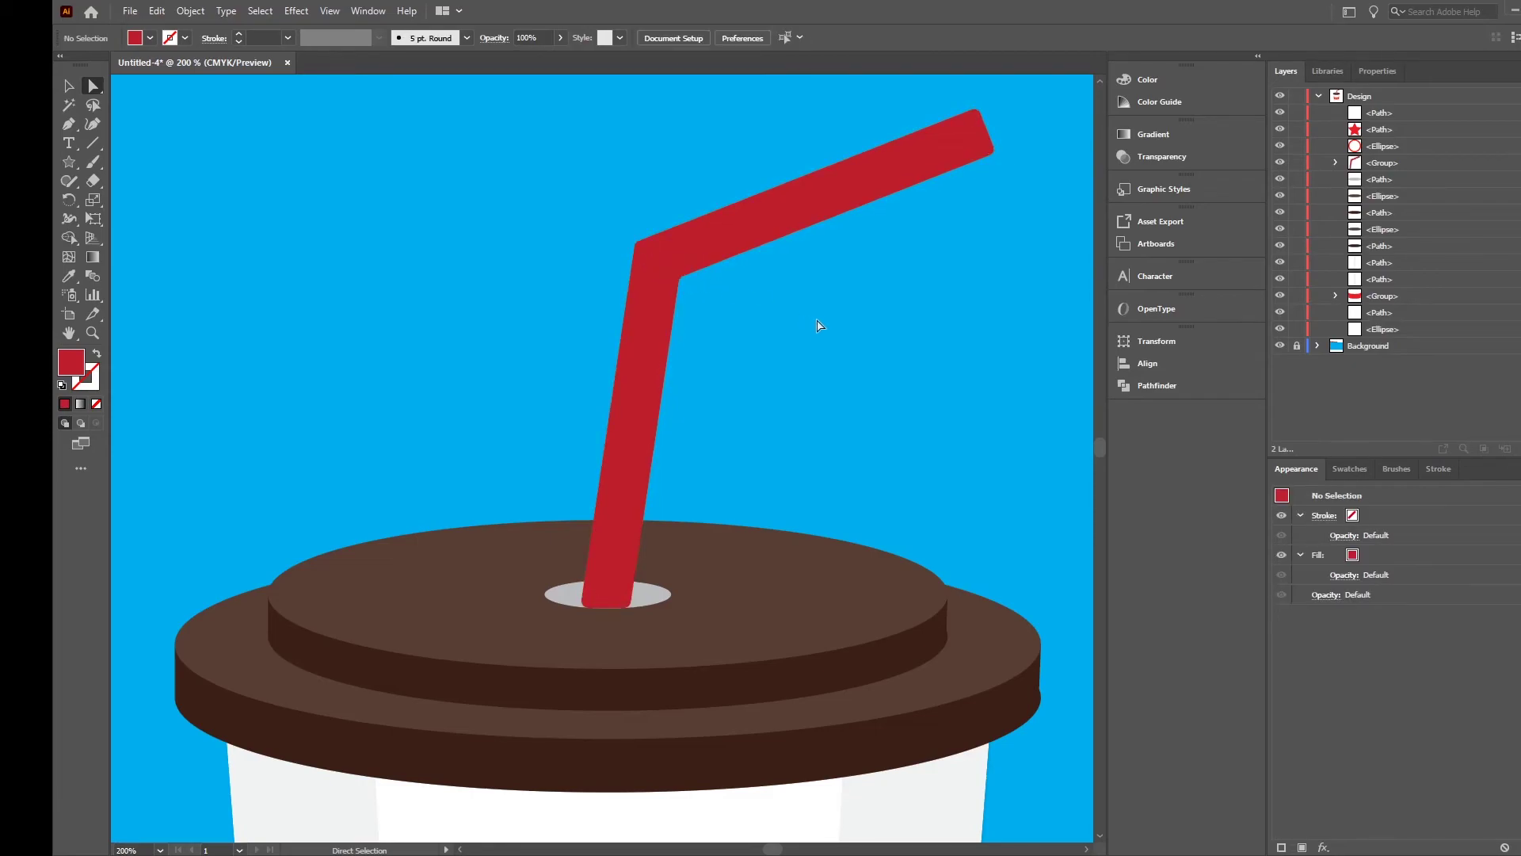
- Duplicate the straw group in place twice, so that three identical straws are stacked
{"action": "scroll", "coordinate": [807, 343], "scroll_direction": "down", "scroll_amount": 2}
{"action": "scroll", "coordinate": [809, 342], "scroll_direction": "up", "scroll_amount": 1}
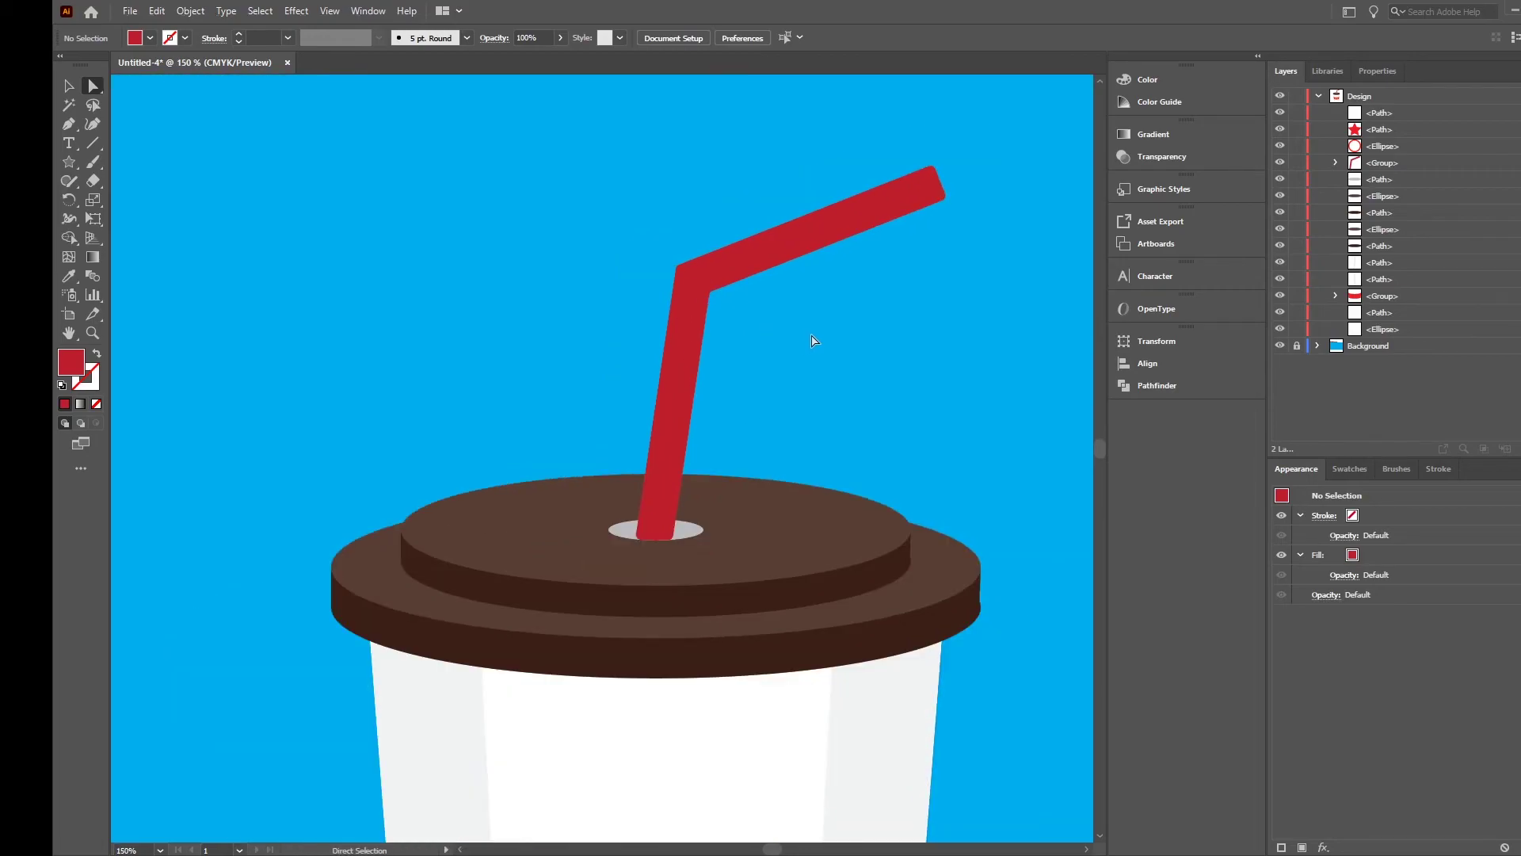
{"action": "scroll", "coordinate": [908, 330], "scroll_direction": "down", "scroll_amount": 1}
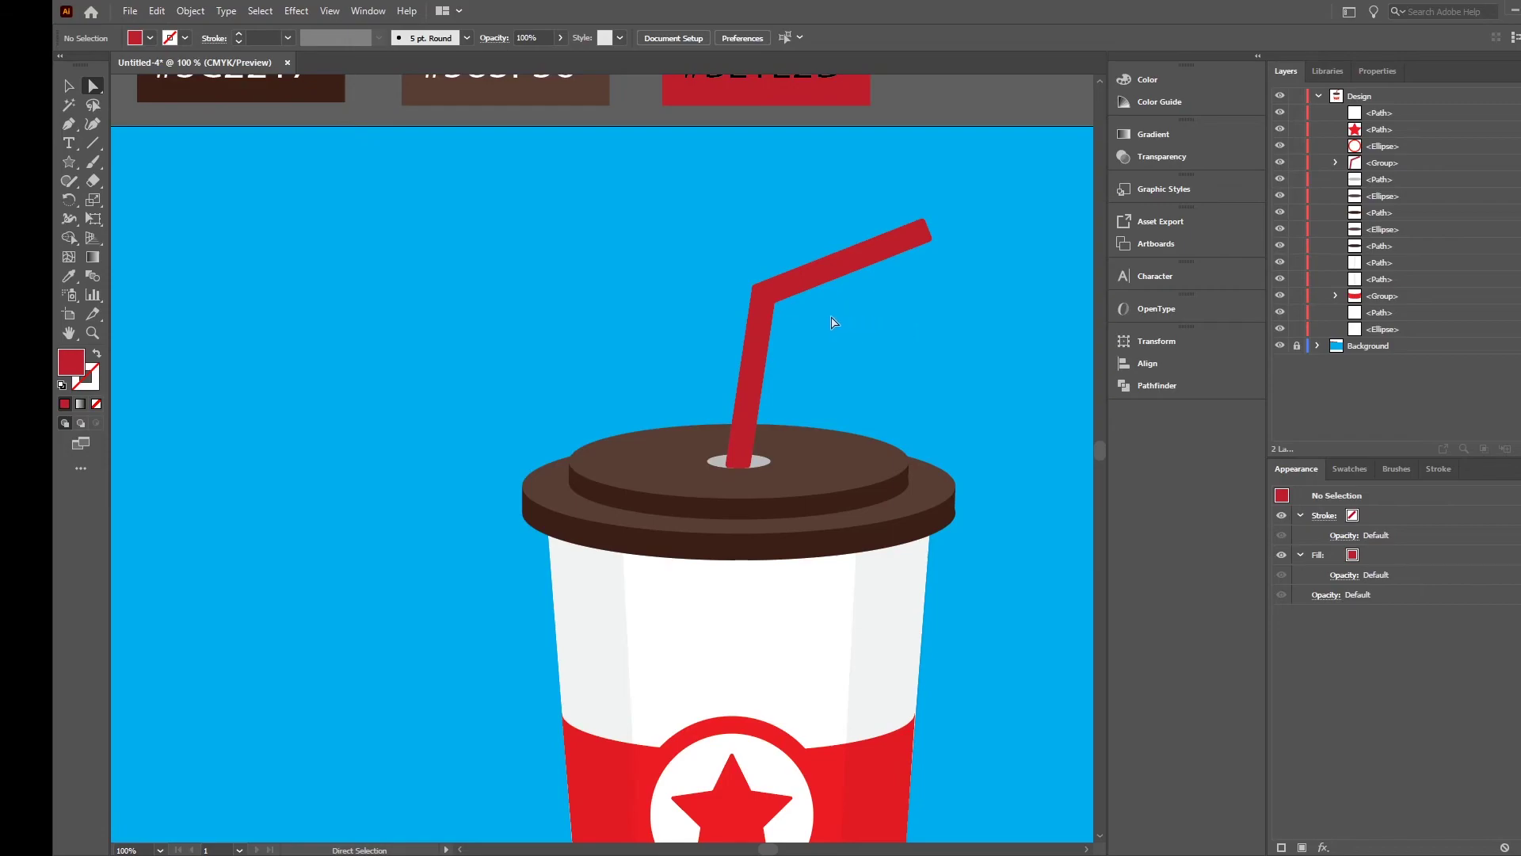
{"action": "left_click", "coordinate": [754, 358]}
{"action": "left_click", "coordinate": [69, 86]}
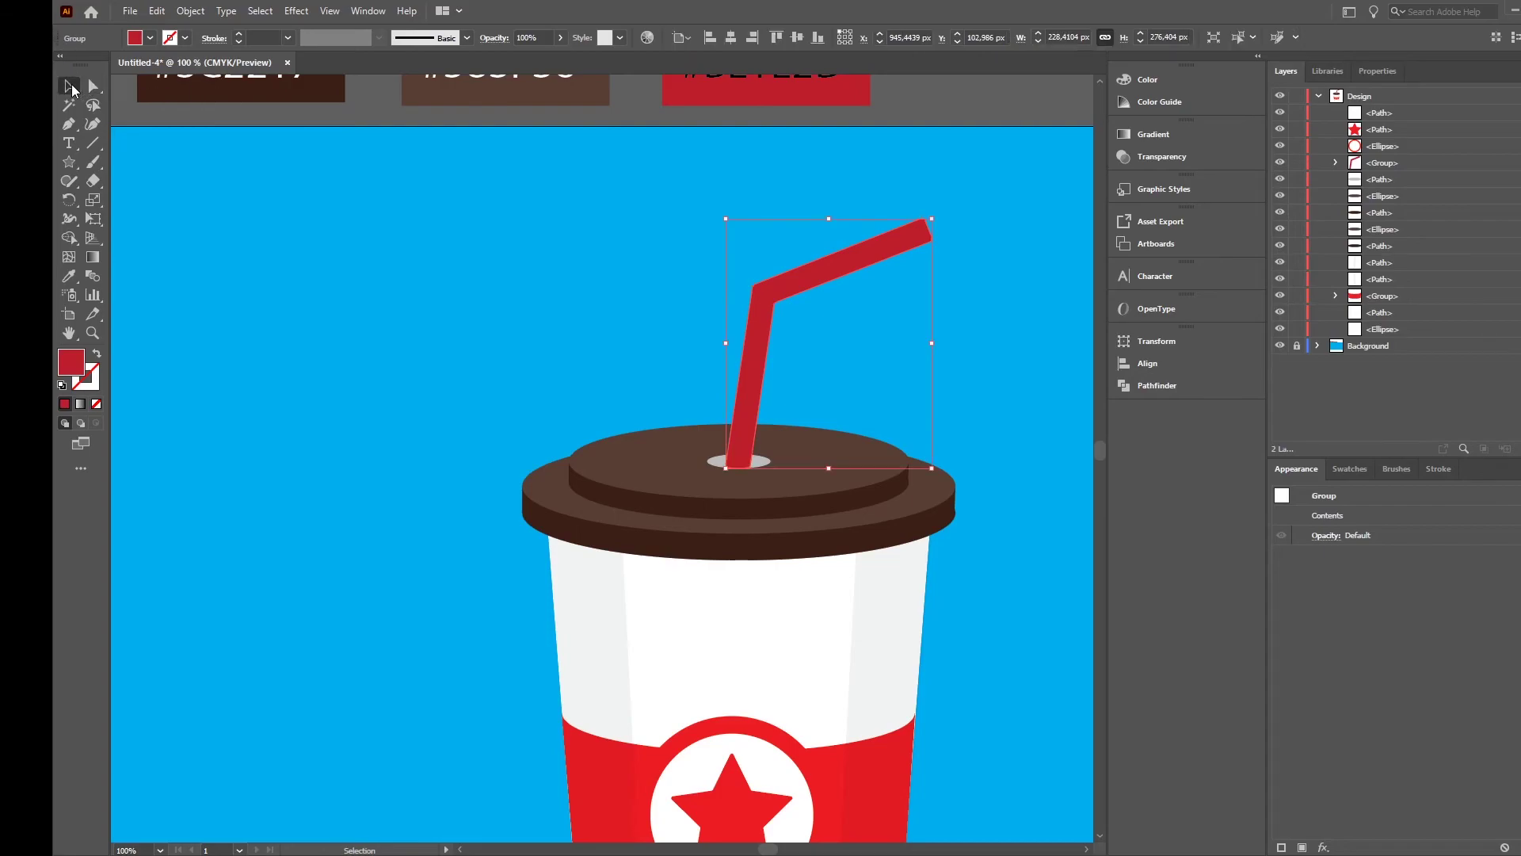
{"action": "key", "text": "a"}
{"action": "key", "text": "v"}
{"action": "key", "text": "a"}
{"action": "key", "text": "v"}
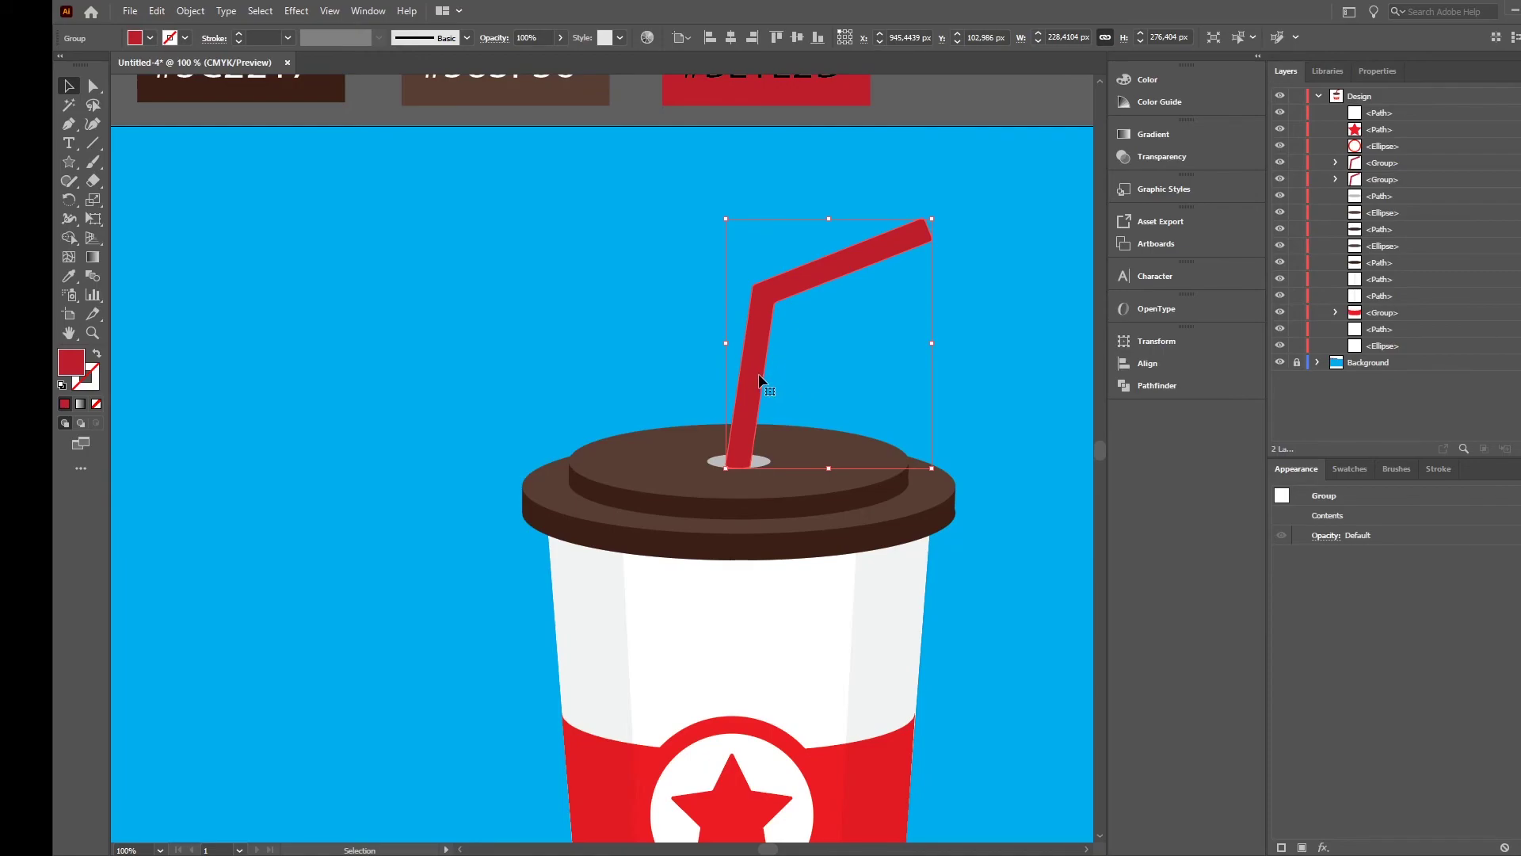
{"action": "key", "text": "a"}
{"action": "key", "text": "v"}
{"action": "key", "text": "a"}
{"action": "key", "text": "ctrl+g"}
{"action": "key", "text": "v"}
{"action": "left_click", "coordinate": [975, 341]}
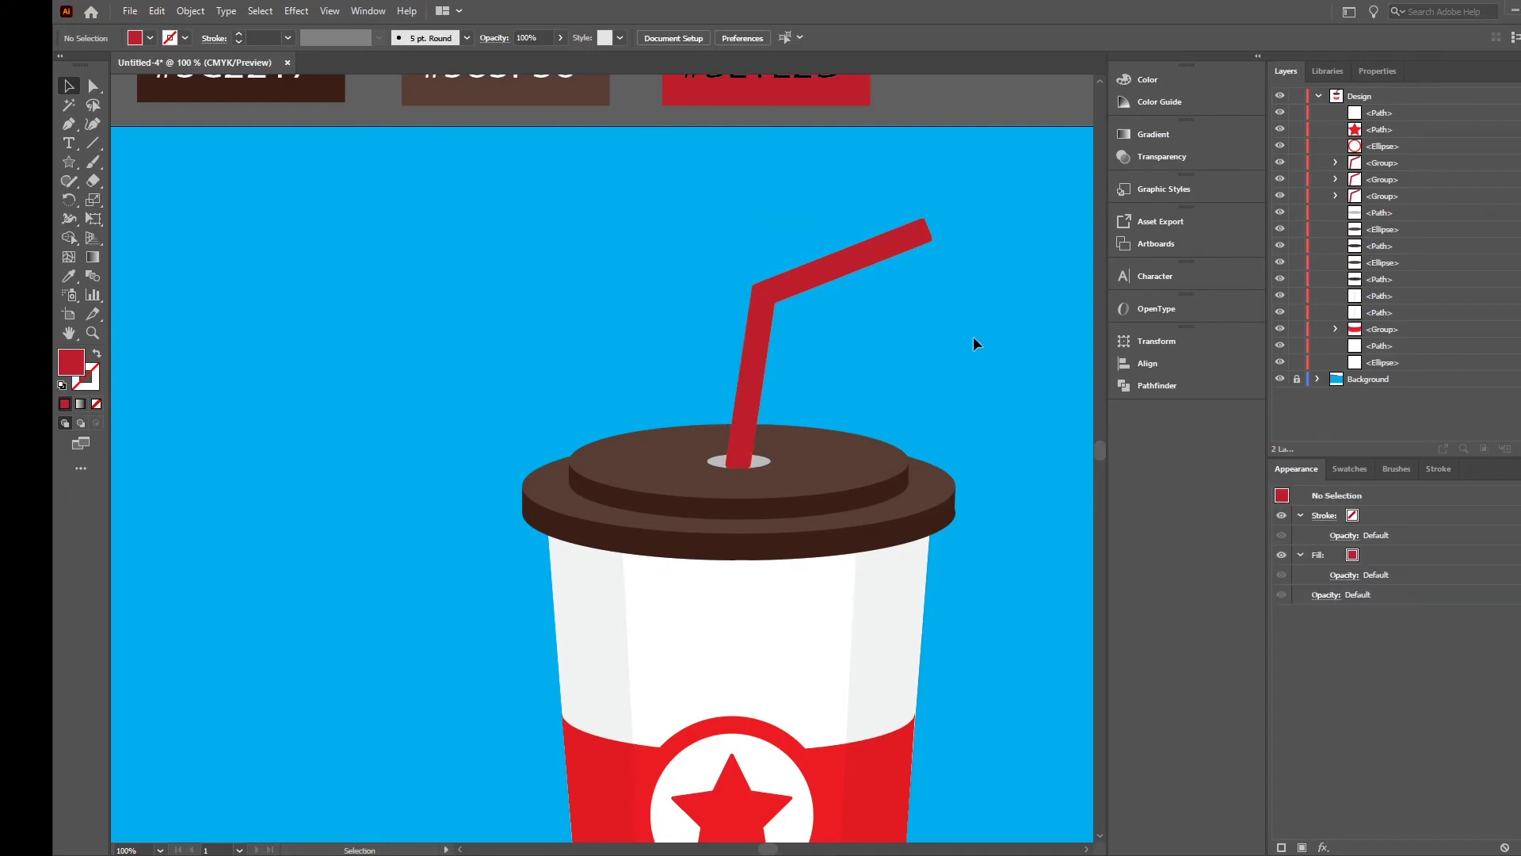
- Take the paths of all three straws out of their groups so they sit directly in the Design layer
{"action": "left_click", "coordinate": [1335, 196]}
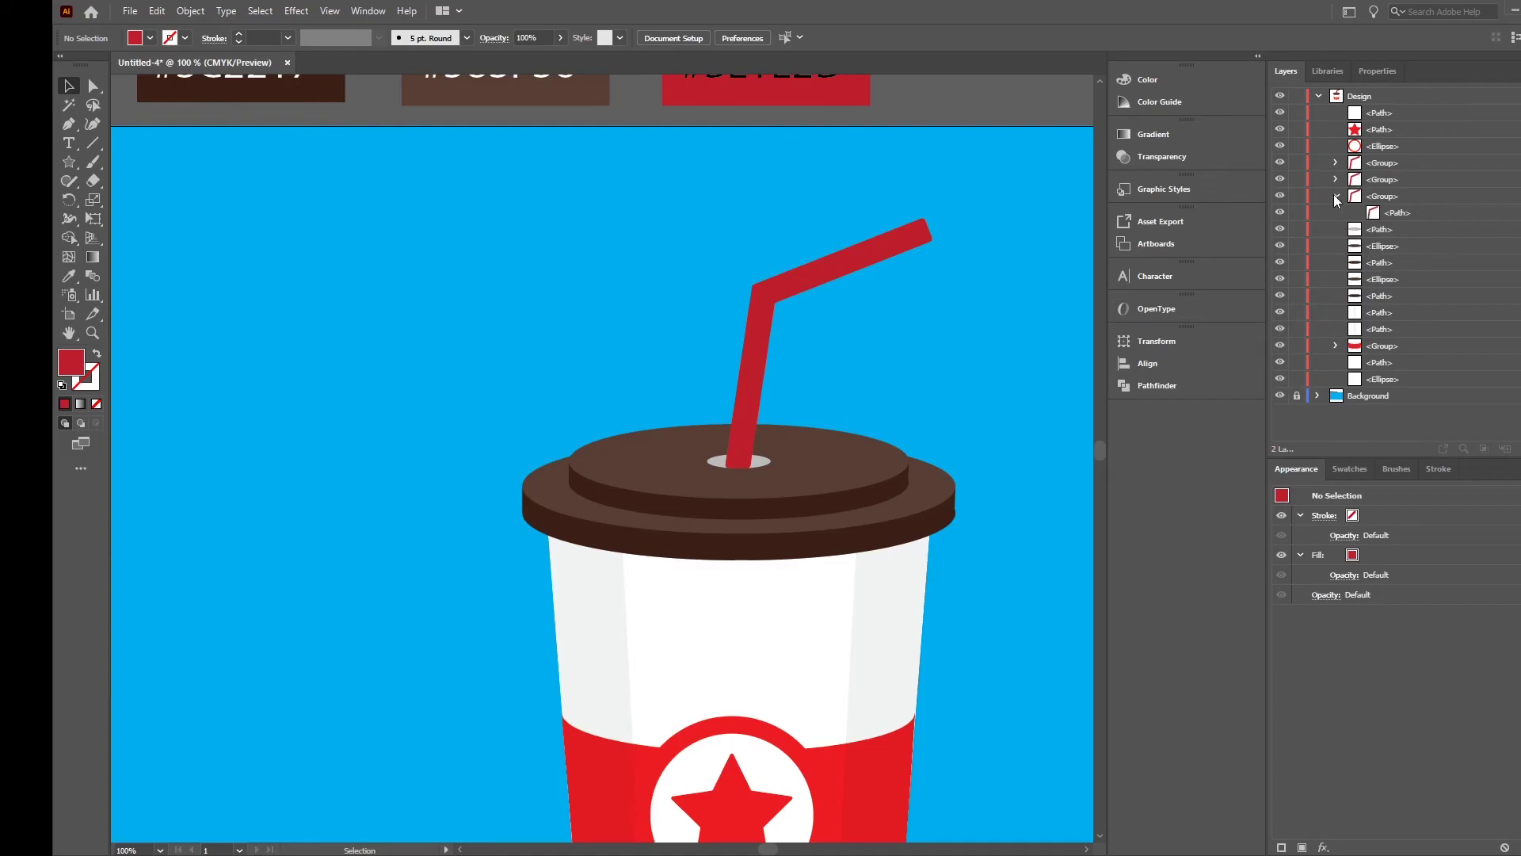
{"action": "left_click", "coordinate": [1429, 216]}
{"action": "left_click_drag", "start_coordinate": [1429, 215], "coordinate": [1345, 187]}
{"action": "left_click", "coordinate": [1335, 179]}
{"action": "left_click_drag", "start_coordinate": [1452, 198], "coordinate": [1347, 187]}
{"action": "left_click", "coordinate": [1336, 161]}
{"action": "left_click_drag", "start_coordinate": [1441, 179], "coordinate": [1433, 161]}
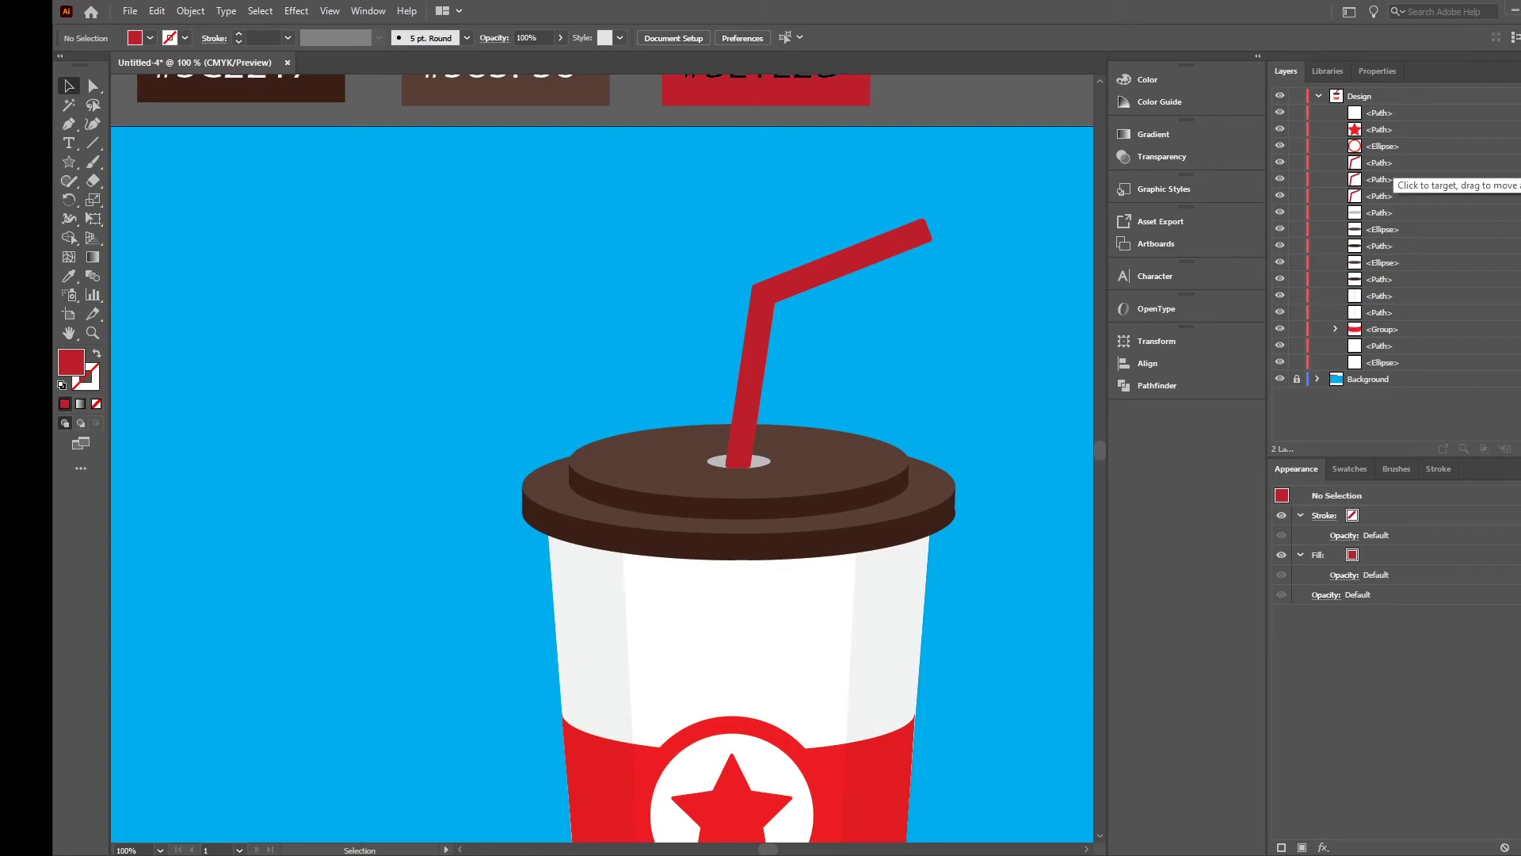
- Nudge the topmost straw copy 6 px to the right and 3 px down
{"action": "left_click", "coordinate": [763, 342]}
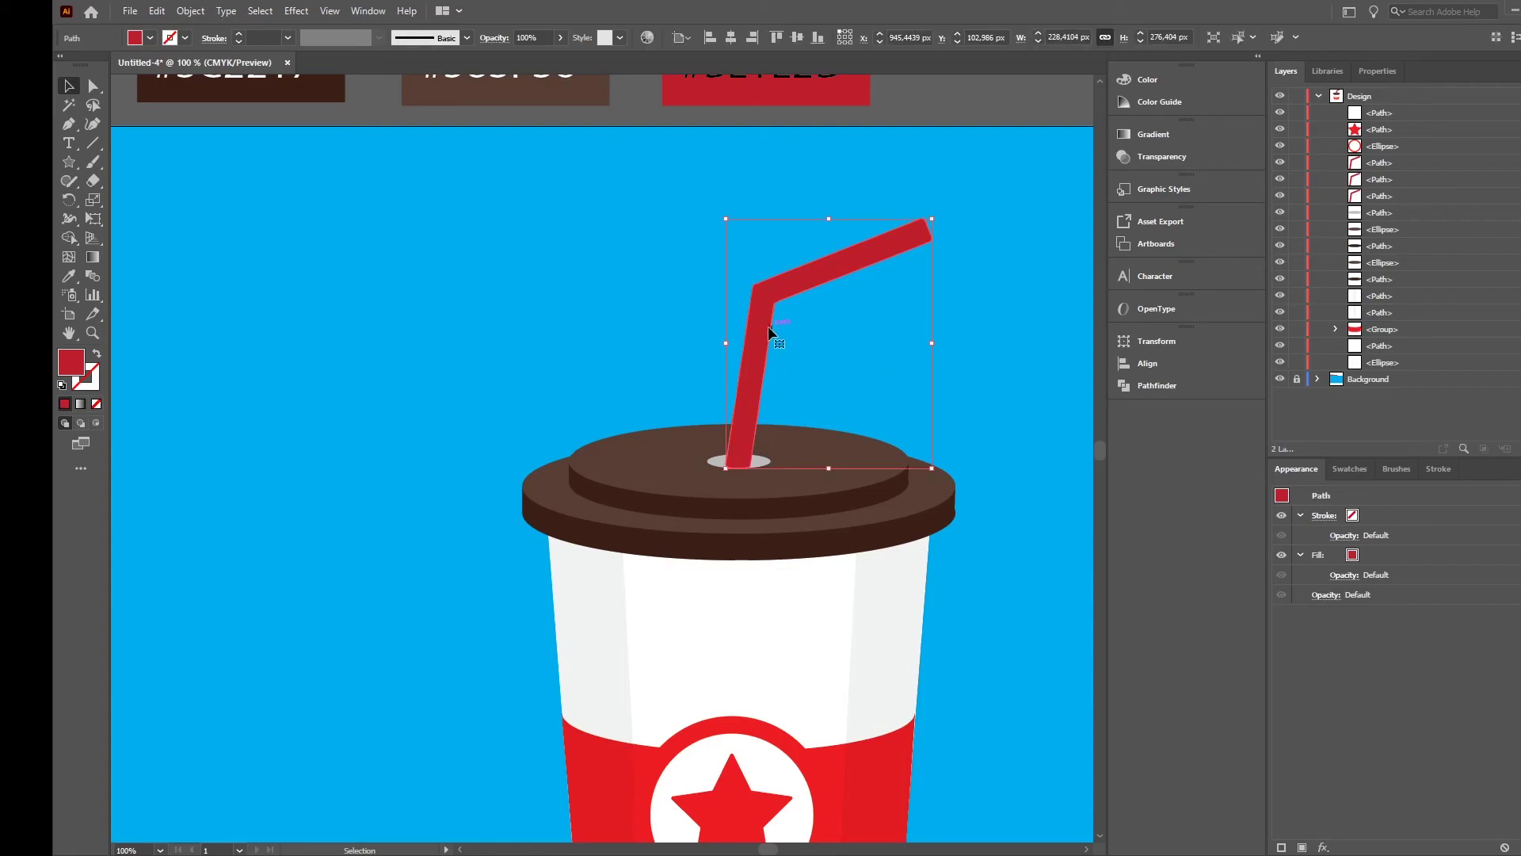
{"action": "key", "text": "Right"}
{"action": "key", "text": "Right"}
{"action": "key", "text": "Down"}
{"action": "key", "text": "Left"}
{"action": "key", "text": "Left"}
{"action": "key", "text": "Left"}
{"action": "key", "text": "Left"}
{"action": "key", "text": "Left"}
{"action": "key", "text": "Down"}
{"action": "key", "text": "Down"}
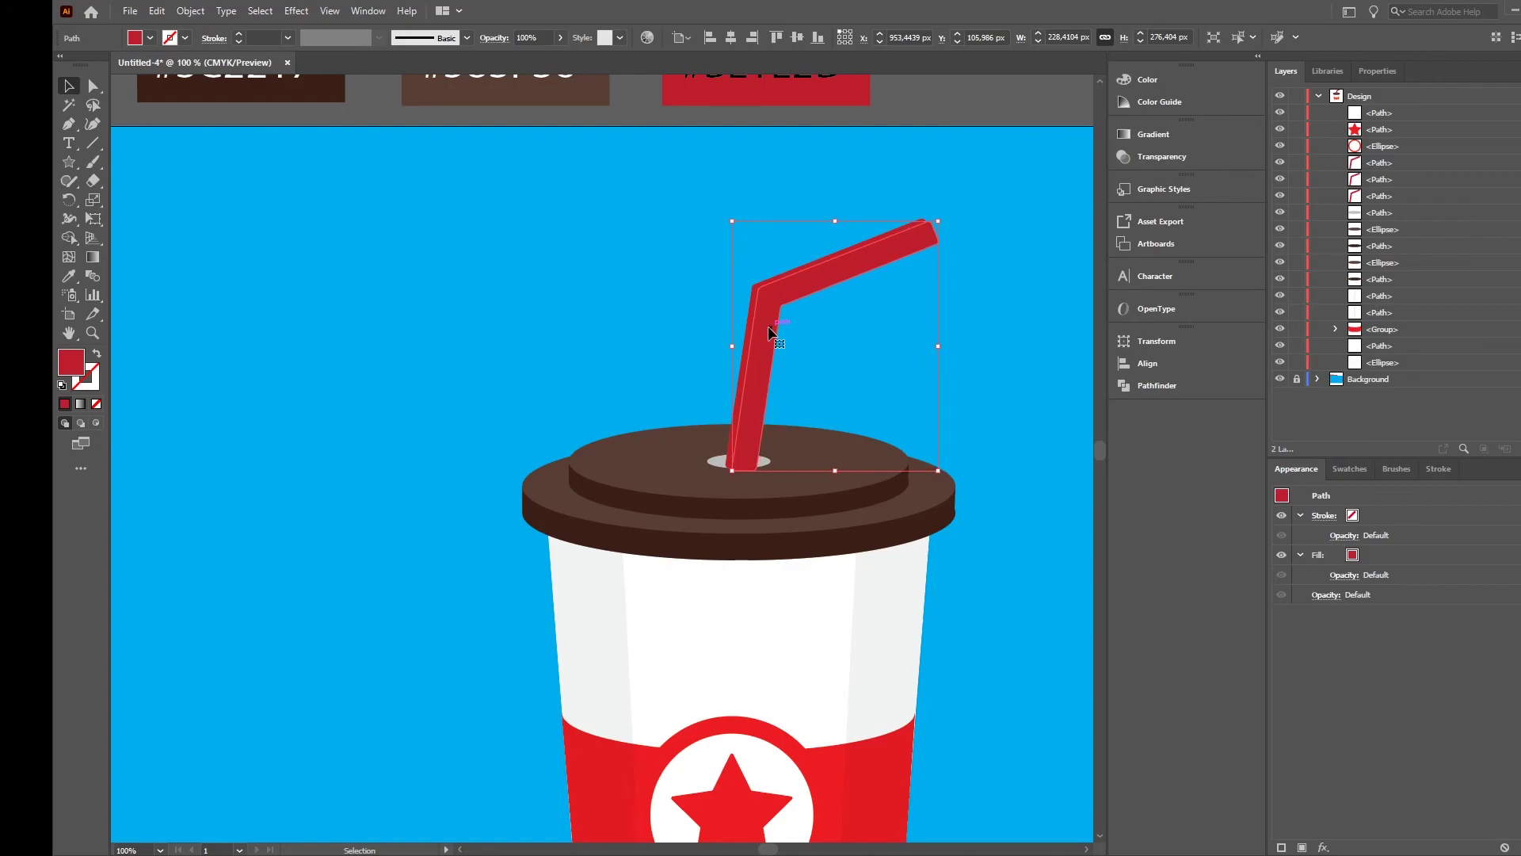
{"action": "key", "text": "Left"}
- Subtract the shifted straw copy from the copy beneath with Minus Front, leaving a thin sliver along the straw's upper-left edge
{"action": "left_click", "coordinate": [751, 325]}
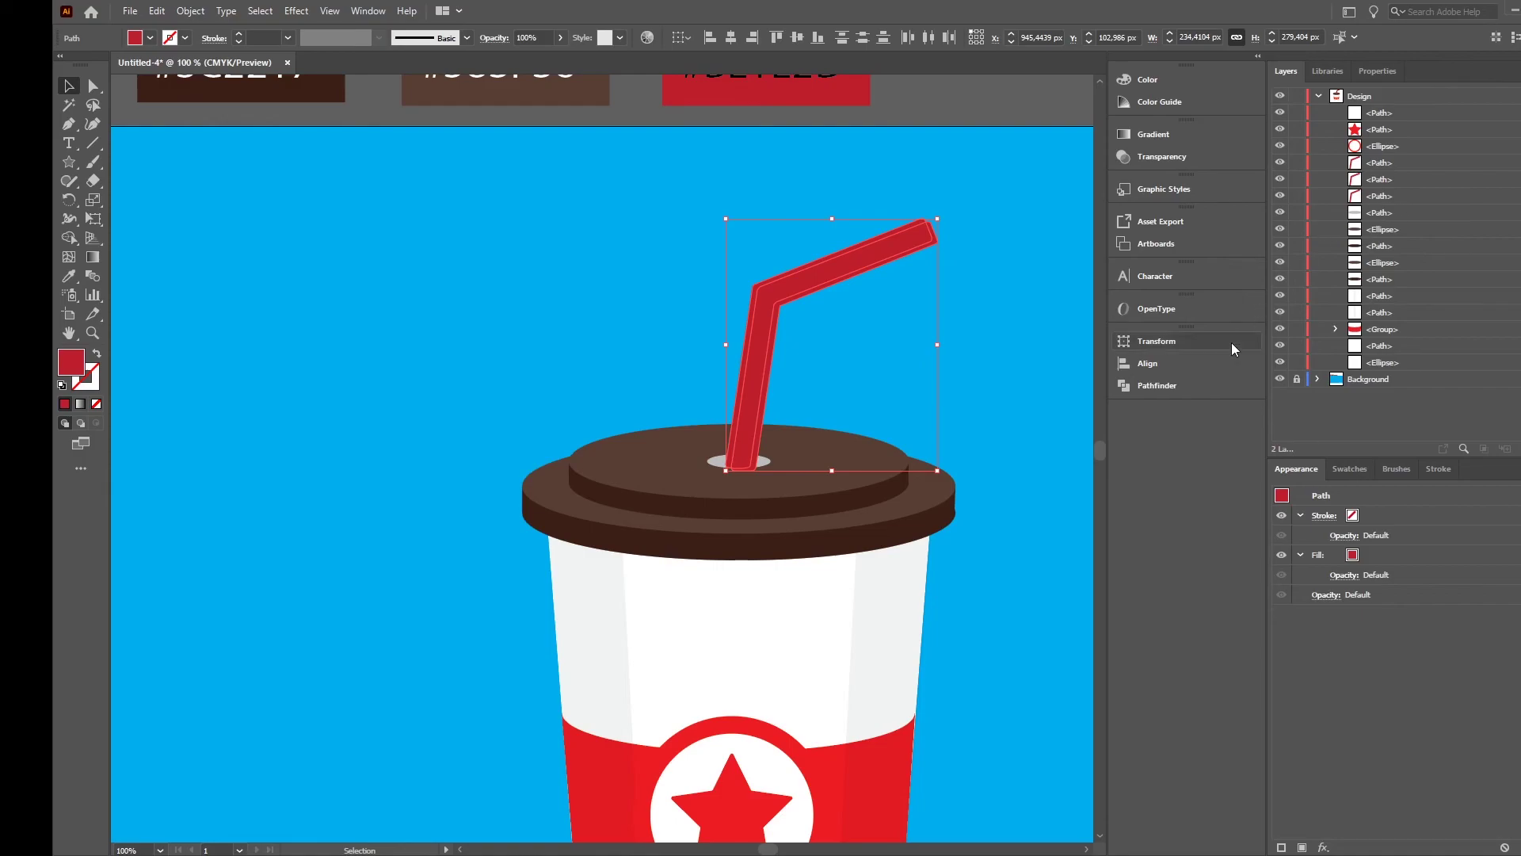
{"action": "left_click", "coordinate": [1163, 386]}
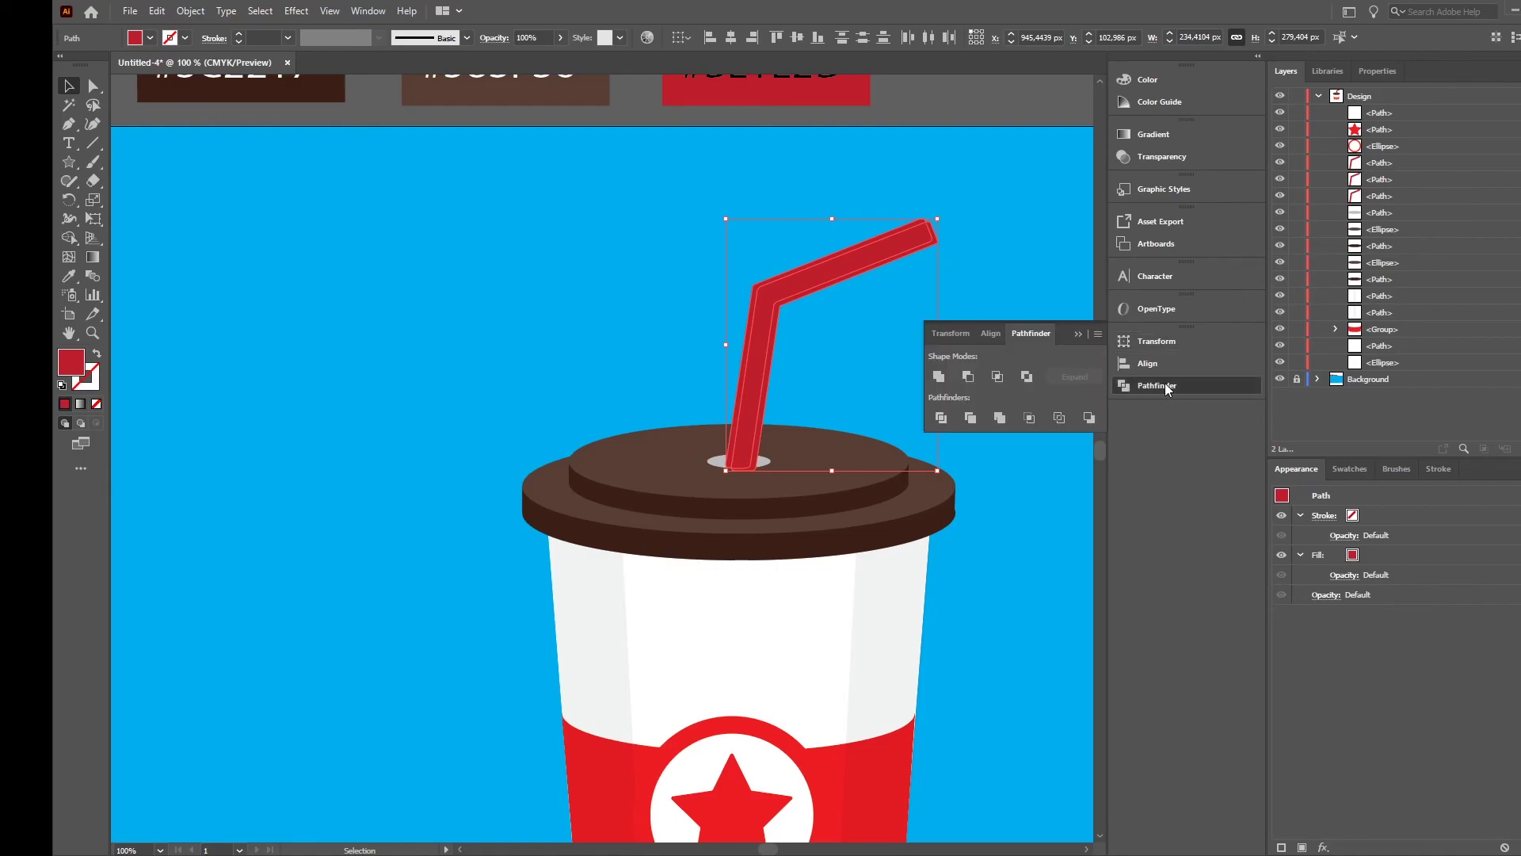
{"action": "left_click", "coordinate": [968, 377]}
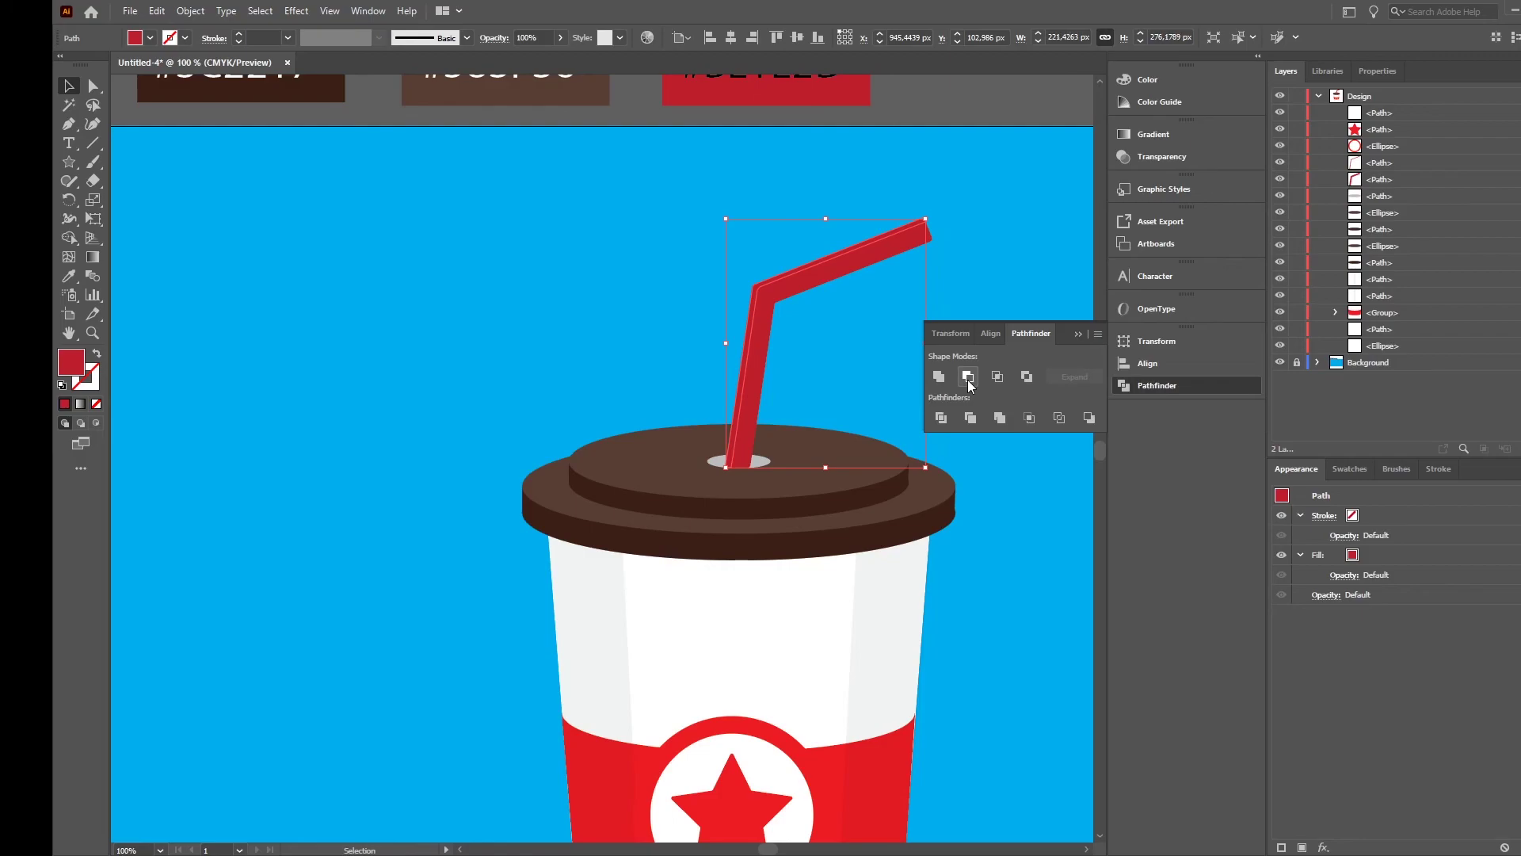
{"action": "left_click", "coordinate": [990, 247]}
- Apply the appearance of the cup's left shading strip to the thin straw sliver with the Eyedropper
{"action": "left_click", "coordinate": [768, 282]}
{"action": "left_click", "coordinate": [73, 273]}
{"action": "left_click", "coordinate": [602, 610]}
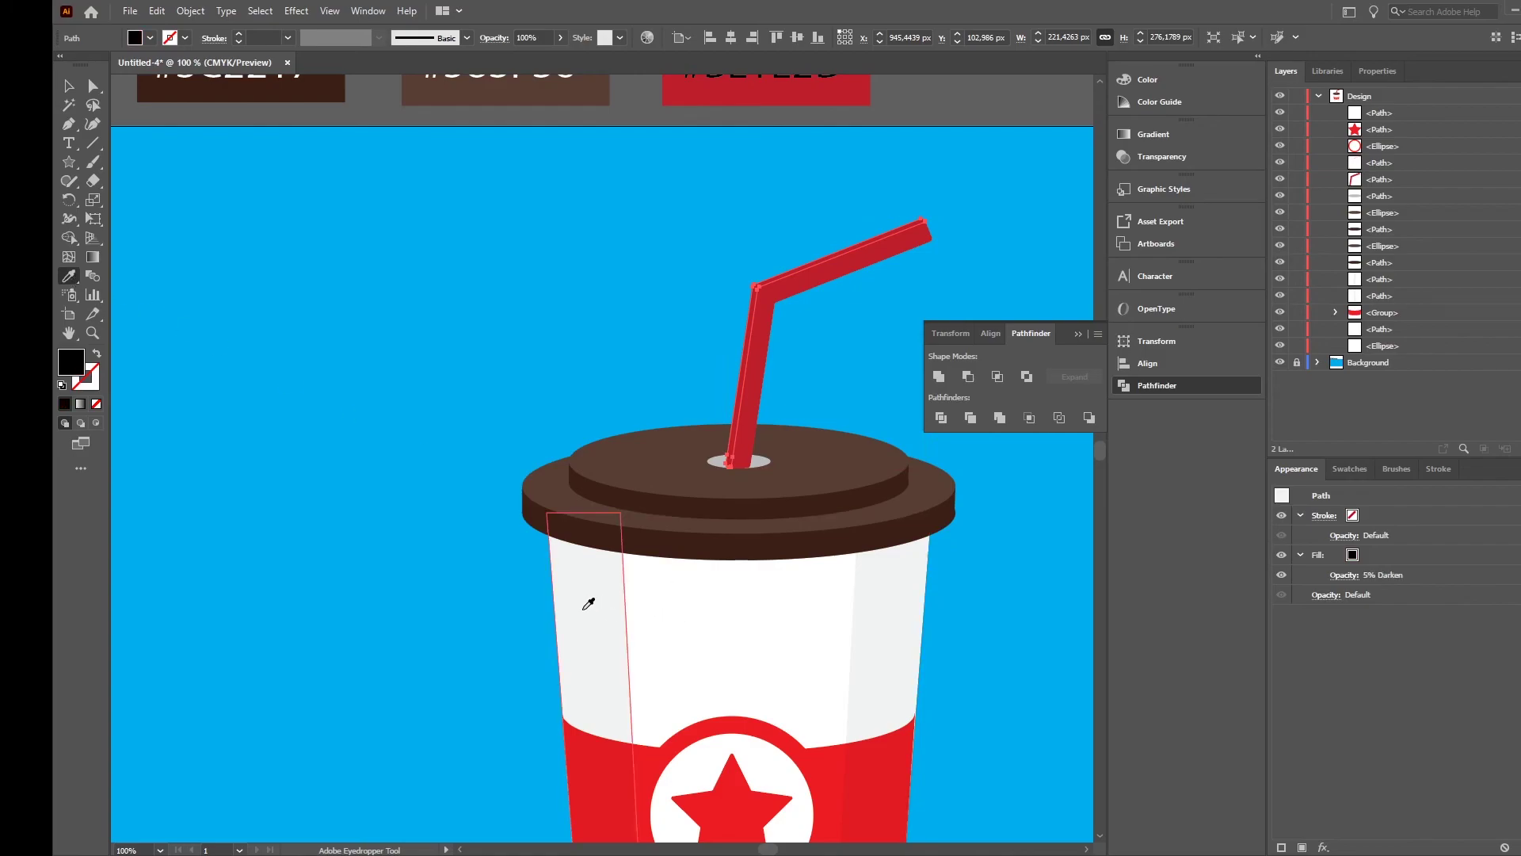
{"action": "left_click", "coordinate": [69, 85]}
{"action": "left_click", "coordinate": [208, 201]}
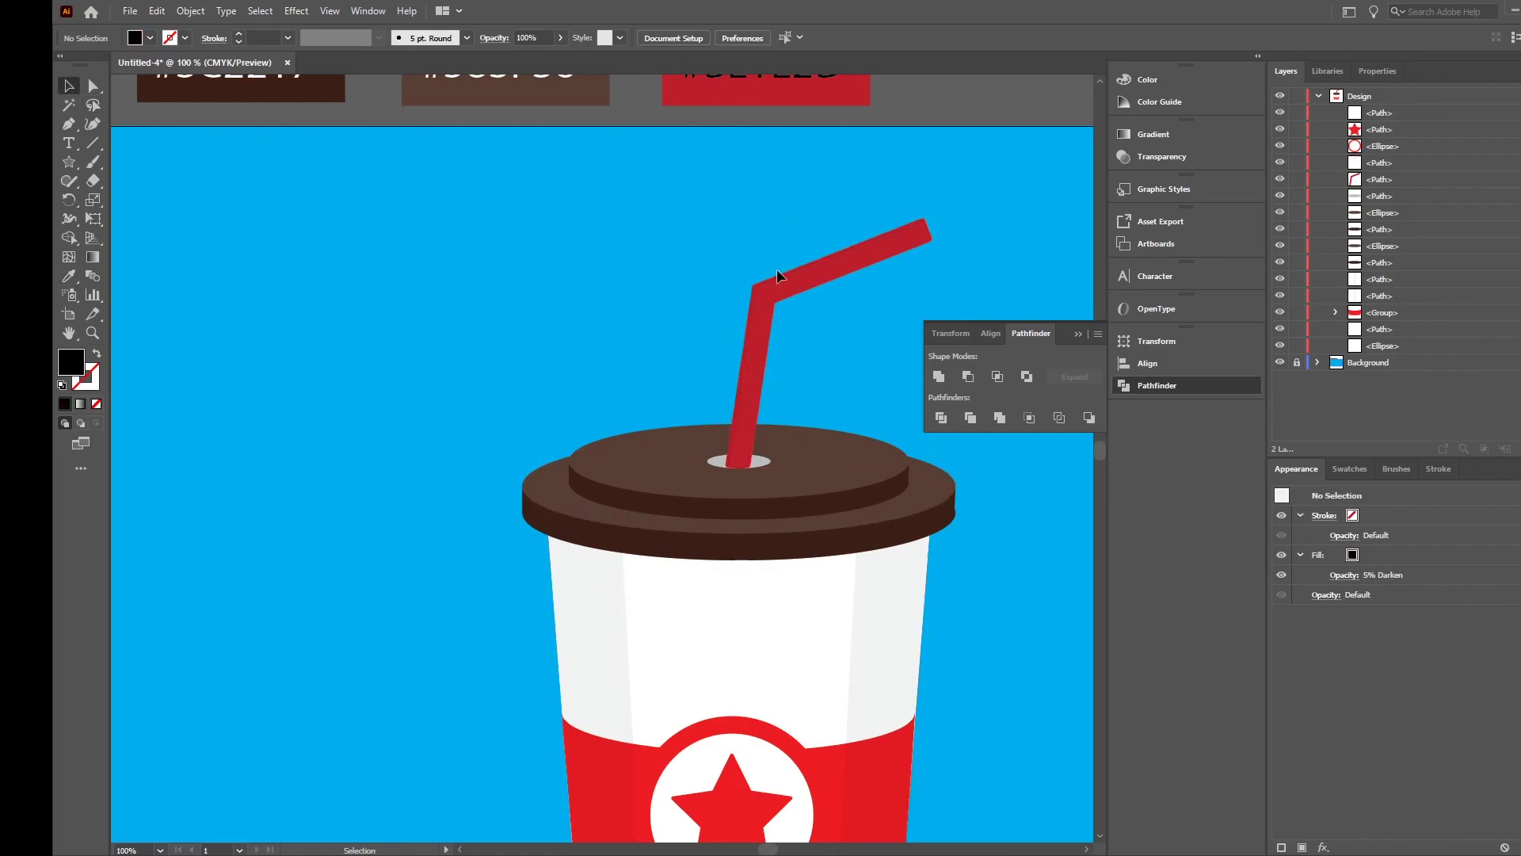
- Set the straw sliver's fill opacity to 10%
{"action": "left_click", "coordinate": [757, 336]}
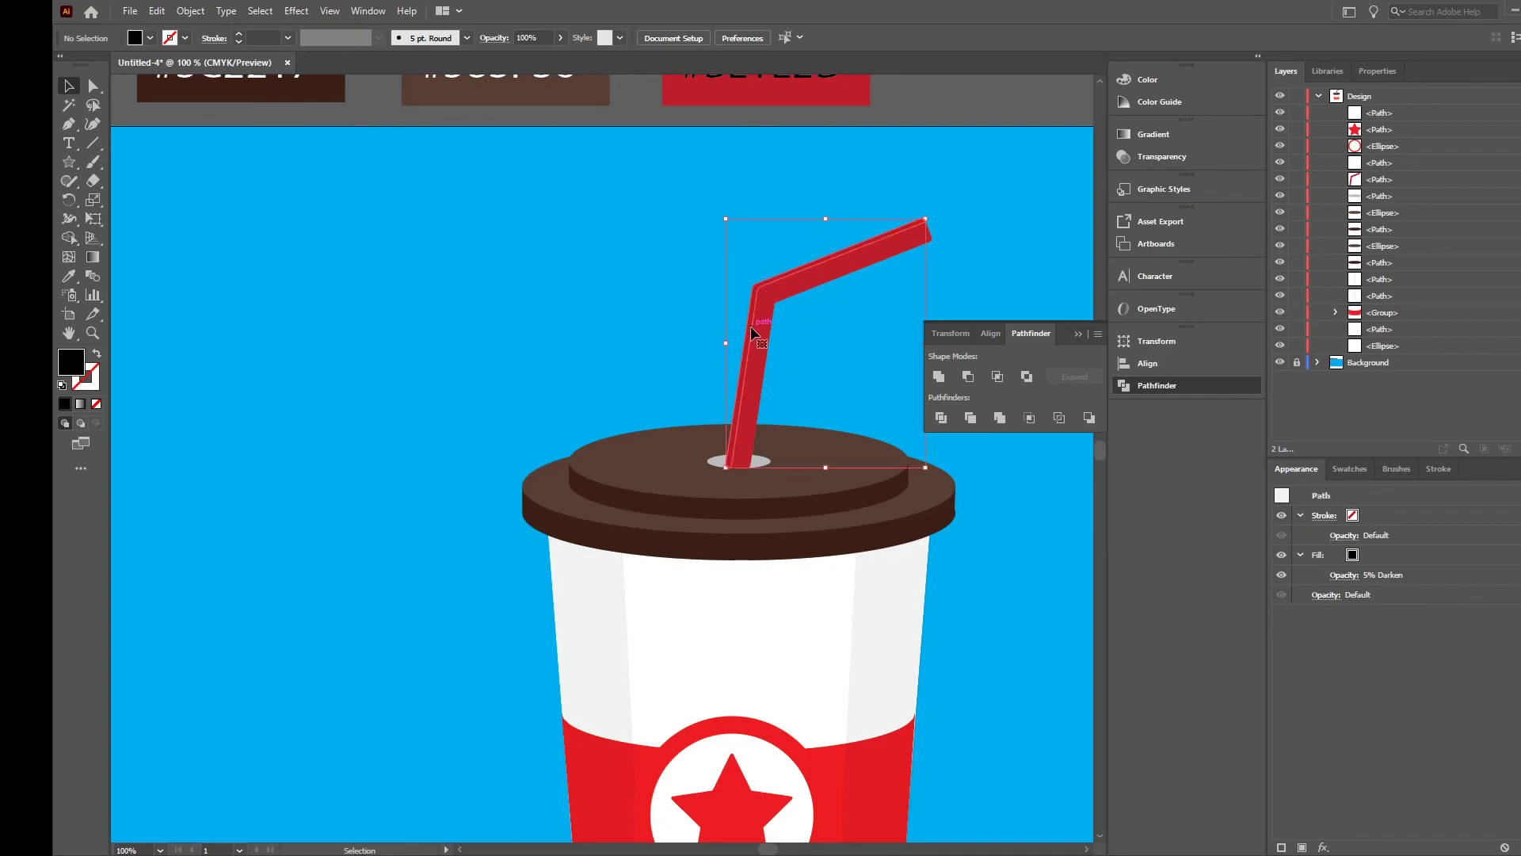
{"action": "left_click", "coordinate": [1356, 576]}
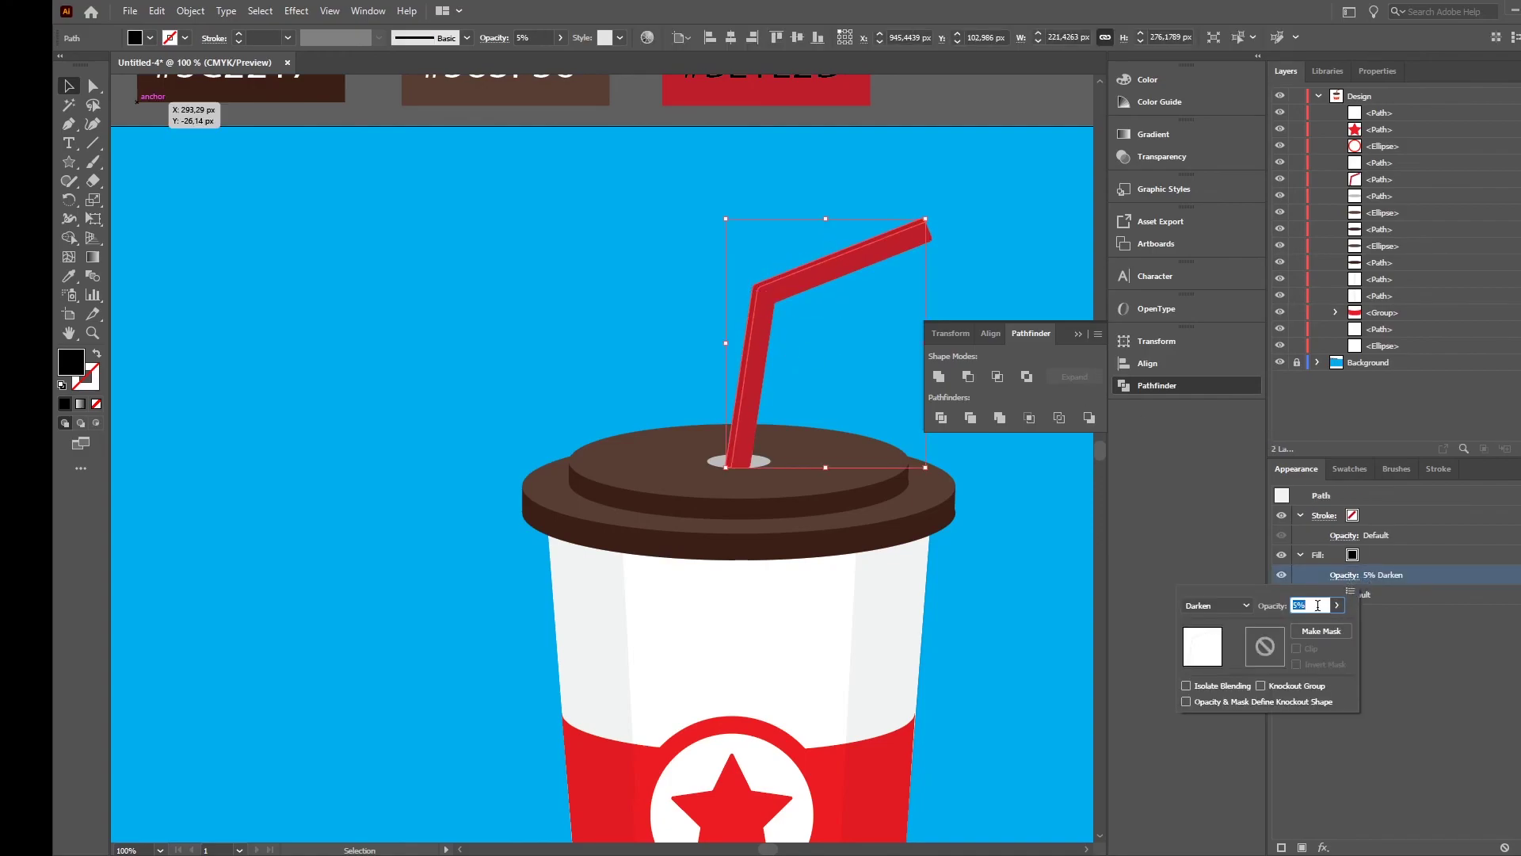
{"action": "type", "text": "10"}
{"action": "key", "text": "Return"}
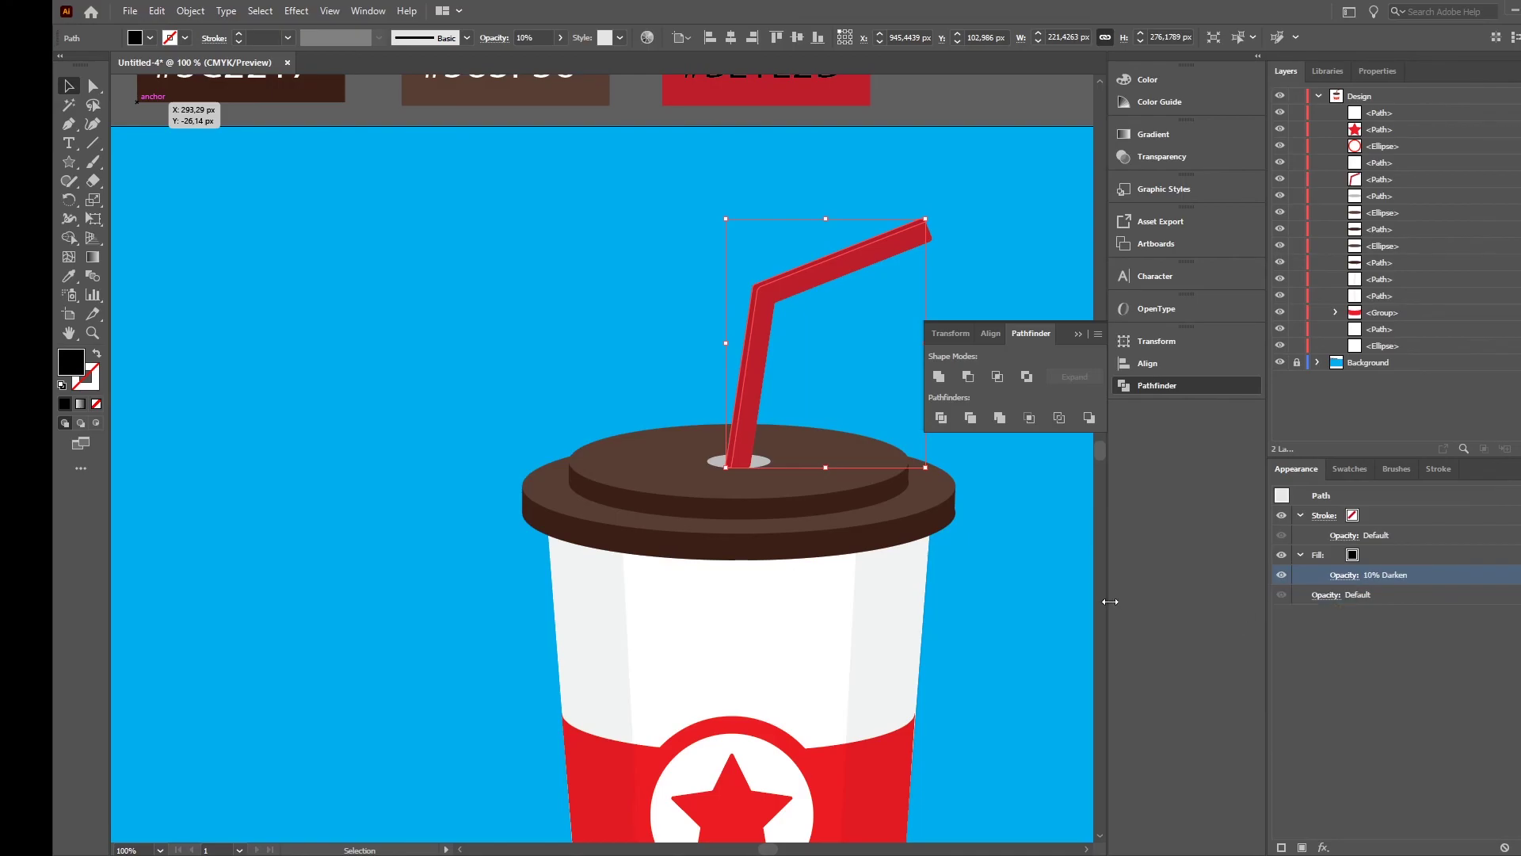
{"action": "left_click", "coordinate": [1057, 566]}
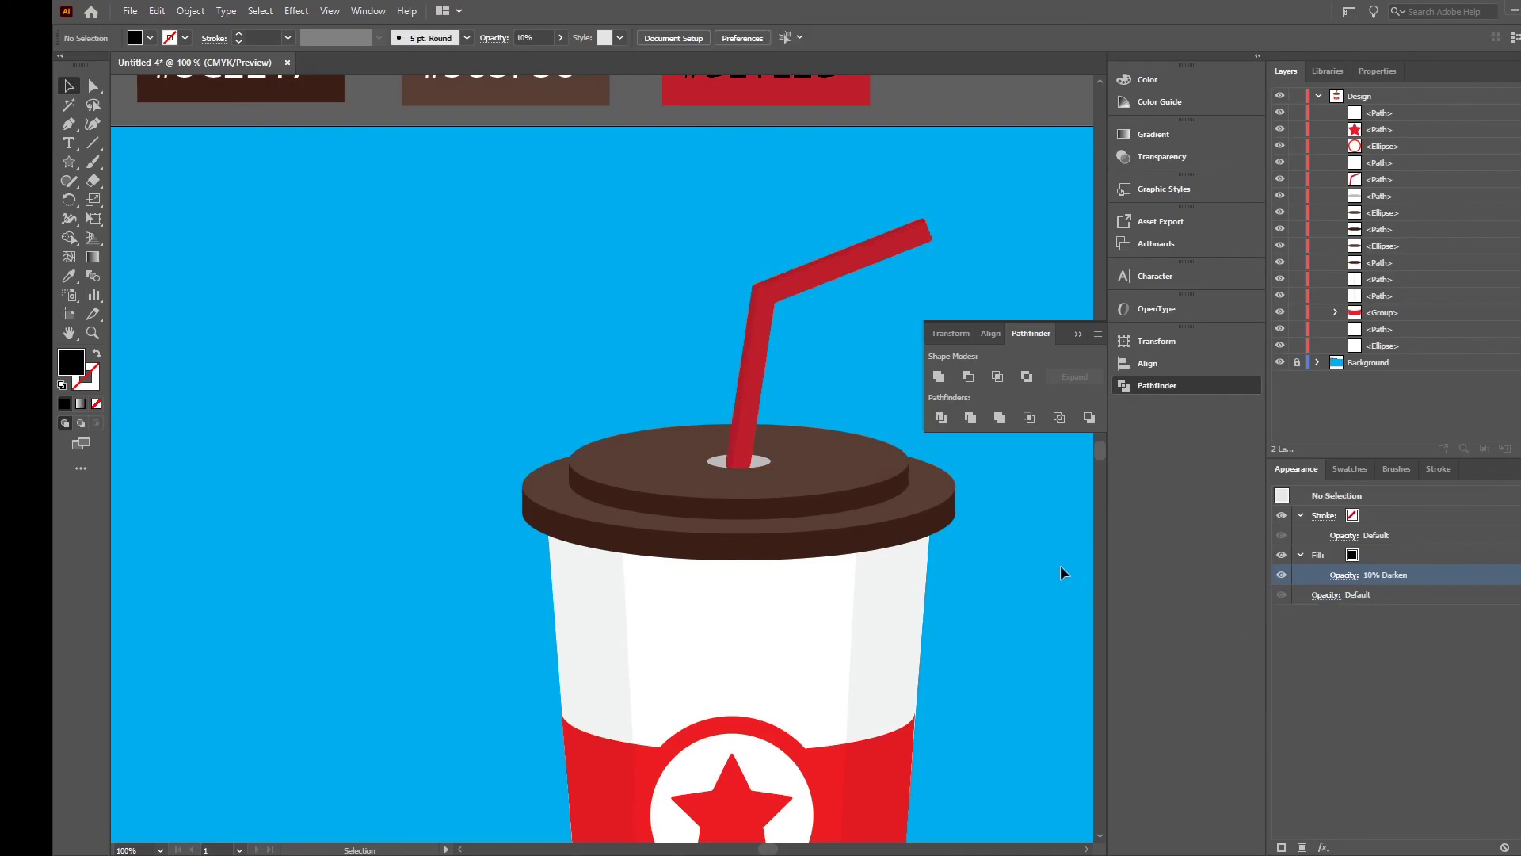
- Duplicate the red straw in place twice, stacking both copies directly in front of the original
{"action": "left_click", "coordinate": [1077, 333]}
{"action": "left_click", "coordinate": [758, 384]}
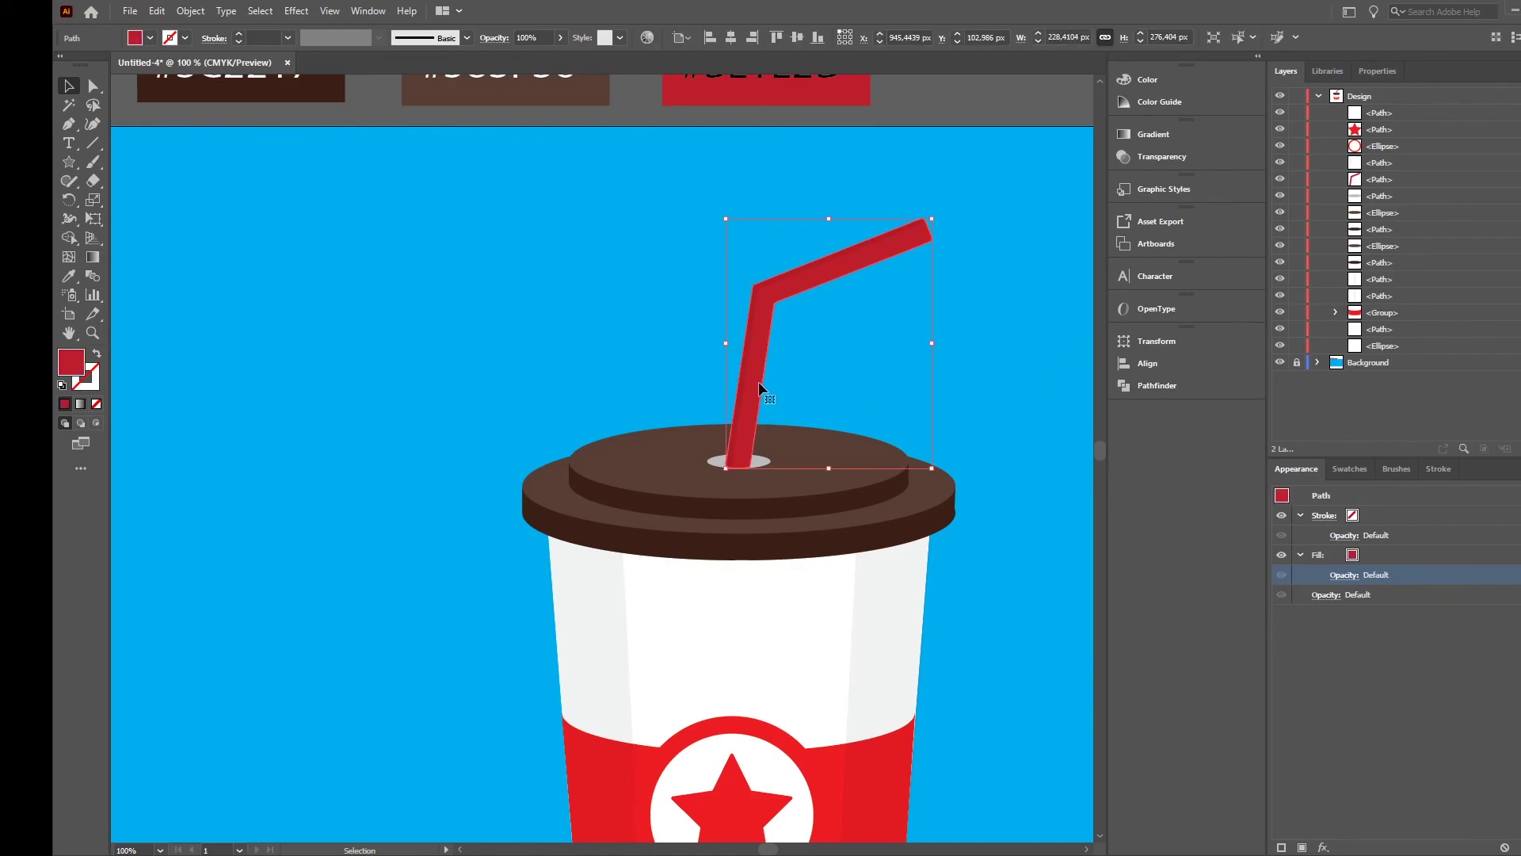
{"action": "key", "text": "ctrl+c"}
{"action": "key", "text": "ctrl+f"}
{"action": "key", "text": "ctrl+f"}
{"action": "left_click", "coordinate": [855, 357]}
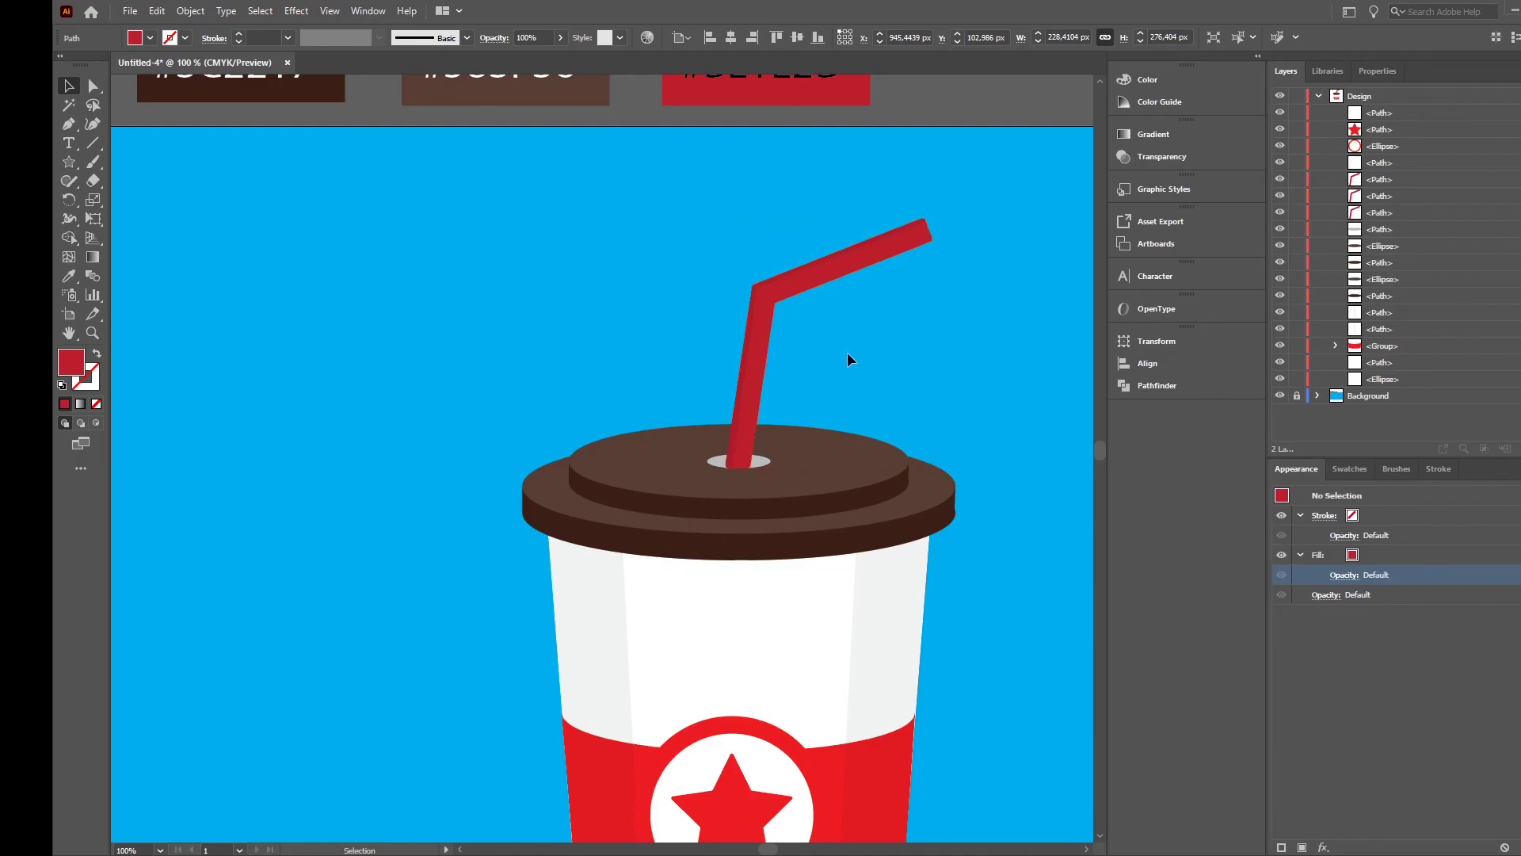
- Shift the topmost straw copy about 7 px to the left and 5 px up
{"action": "left_click_drag", "start_coordinate": [757, 364], "coordinate": [751, 356]}
{"action": "key", "text": "Up"}
{"action": "key", "text": "Up"}
{"action": "key", "text": "Right"}
{"action": "key", "text": "Up"}
{"action": "key", "text": "Left"}
{"action": "key", "text": "Down"}
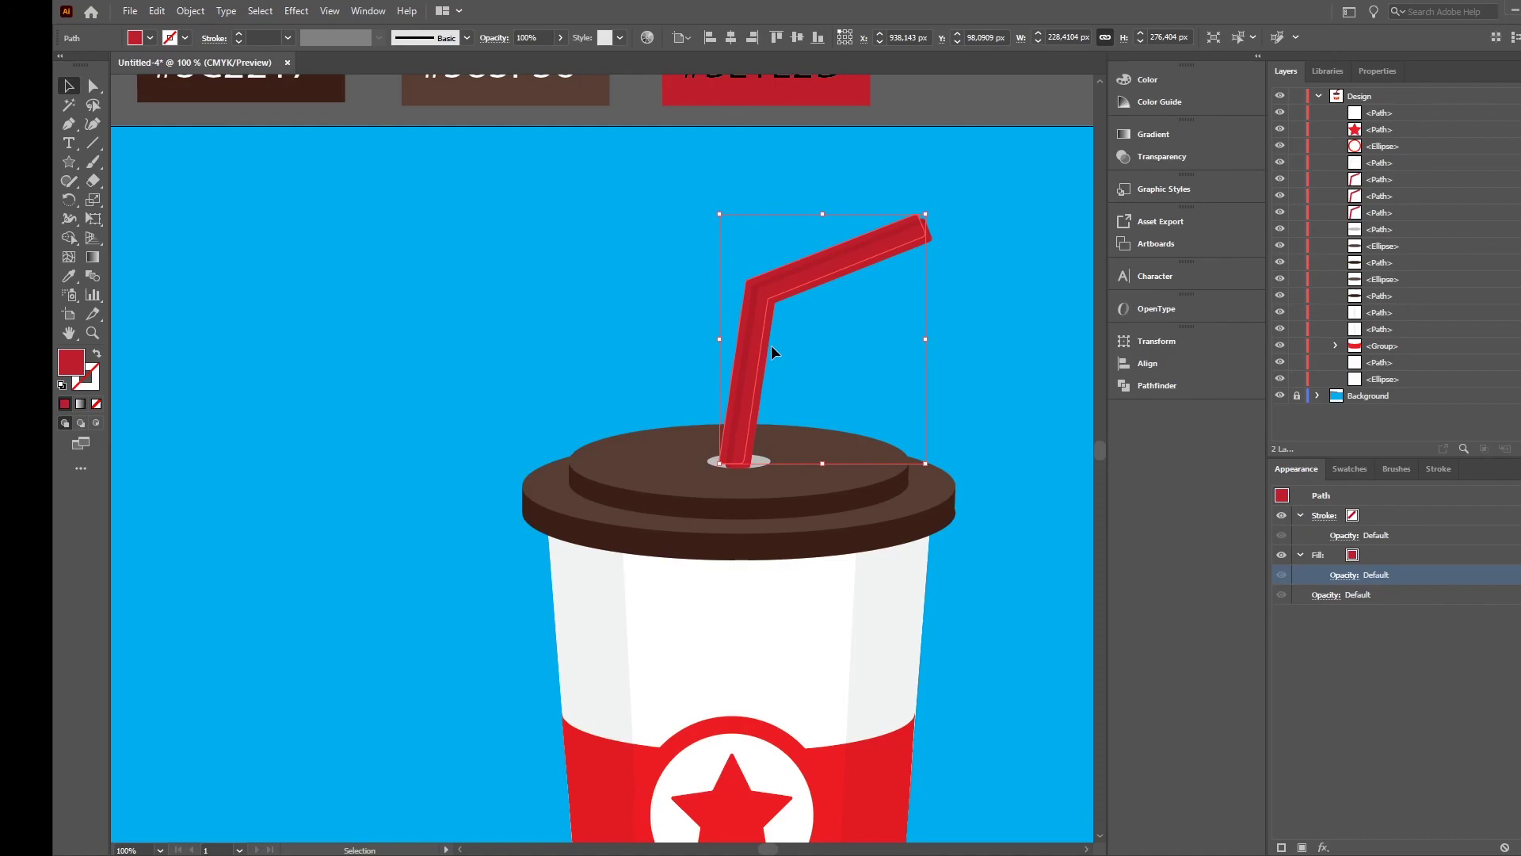
- Subtract the shifted straw copy from the copy beneath with Minus Front, leaving a thin sliver along the straw's lower-right edge
{"action": "left_click", "coordinate": [766, 343], "text": "shift"}
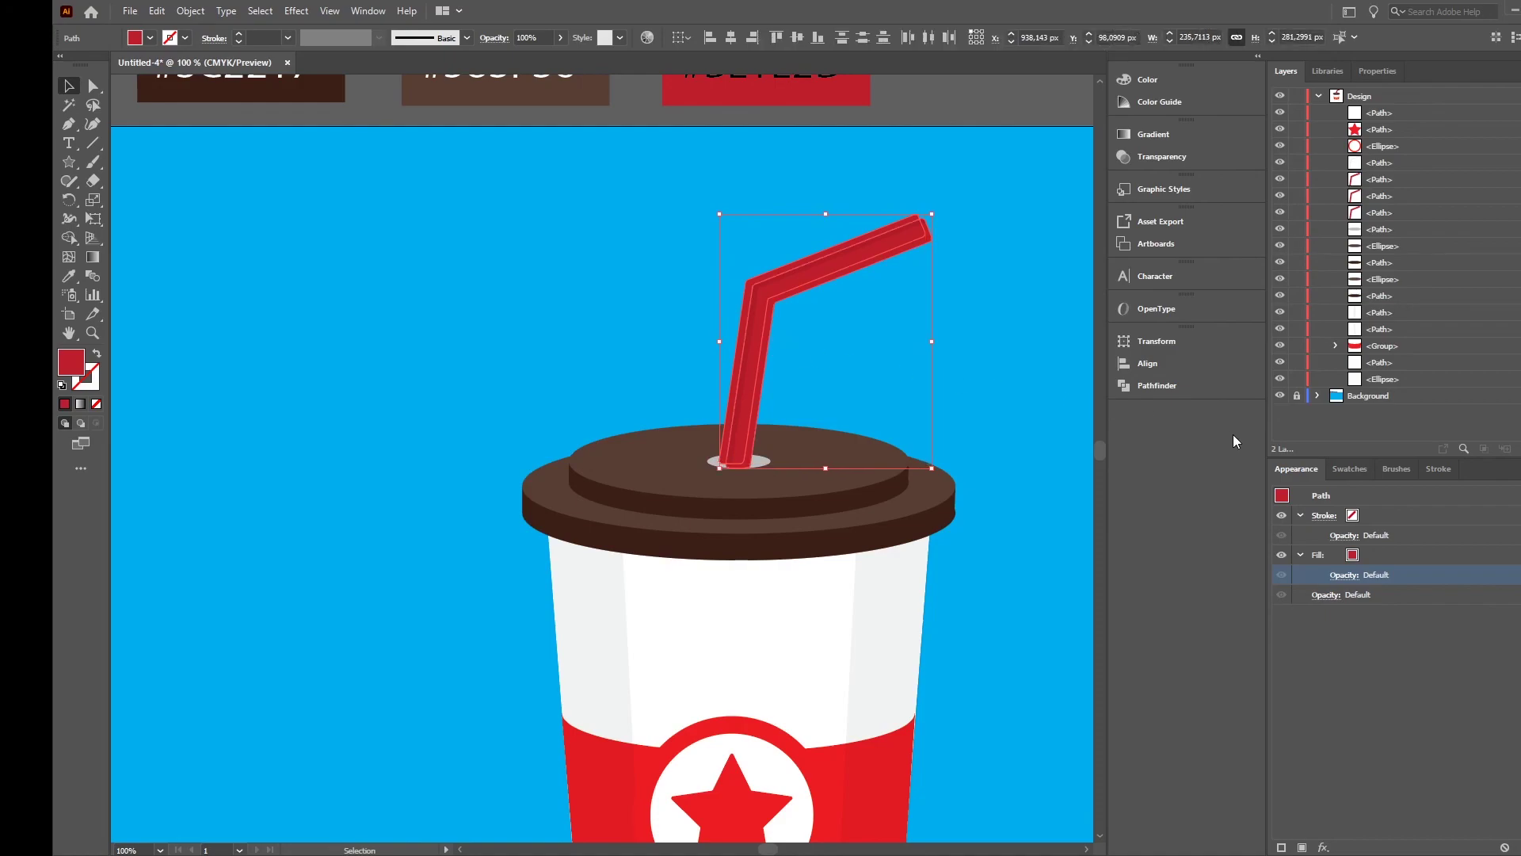
{"action": "left_click", "coordinate": [1157, 386]}
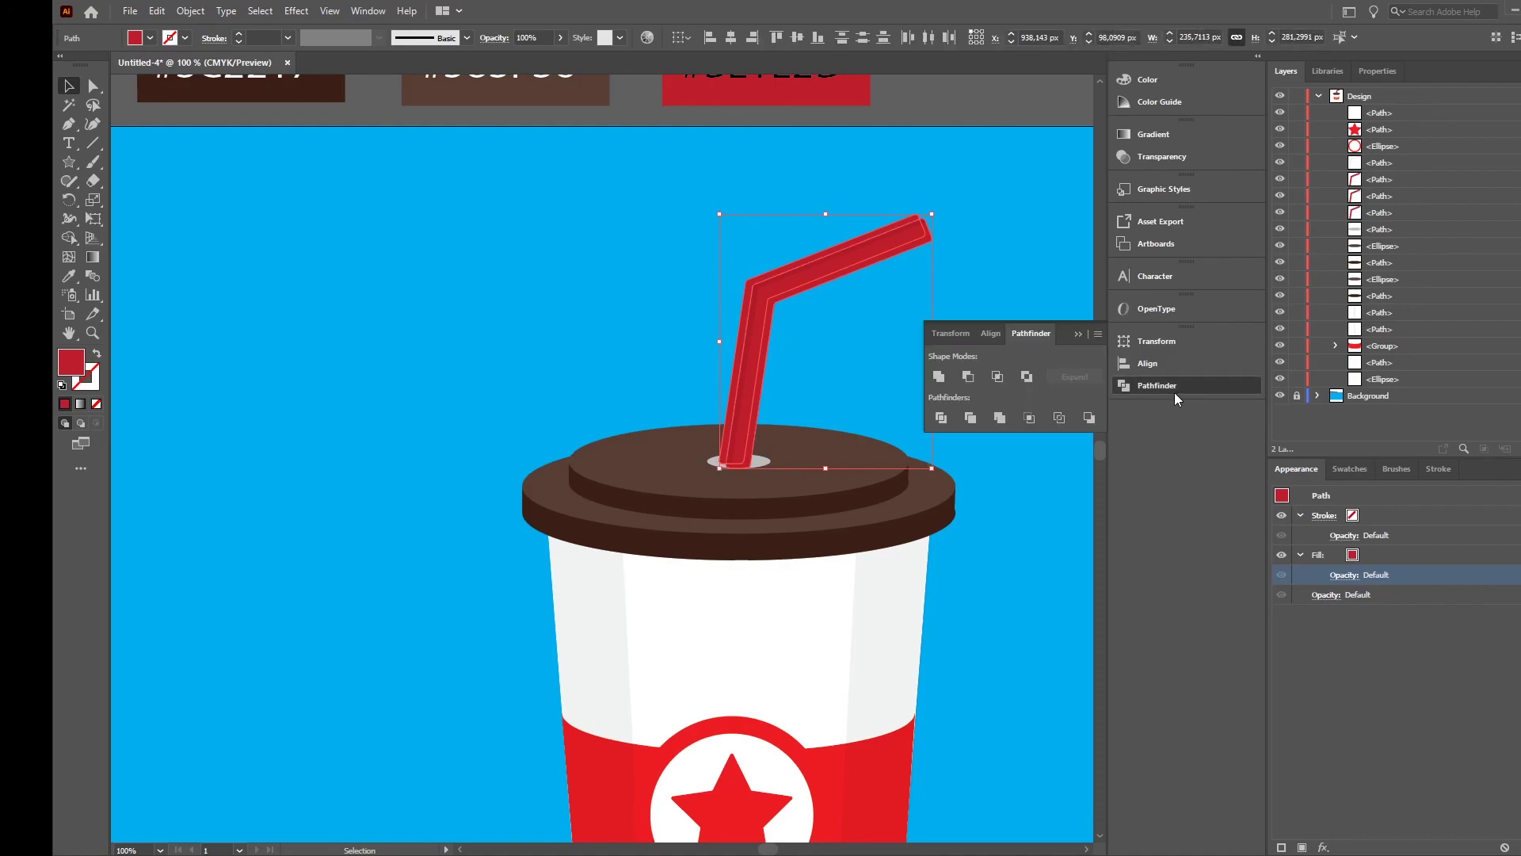
{"action": "left_click", "coordinate": [968, 377]}
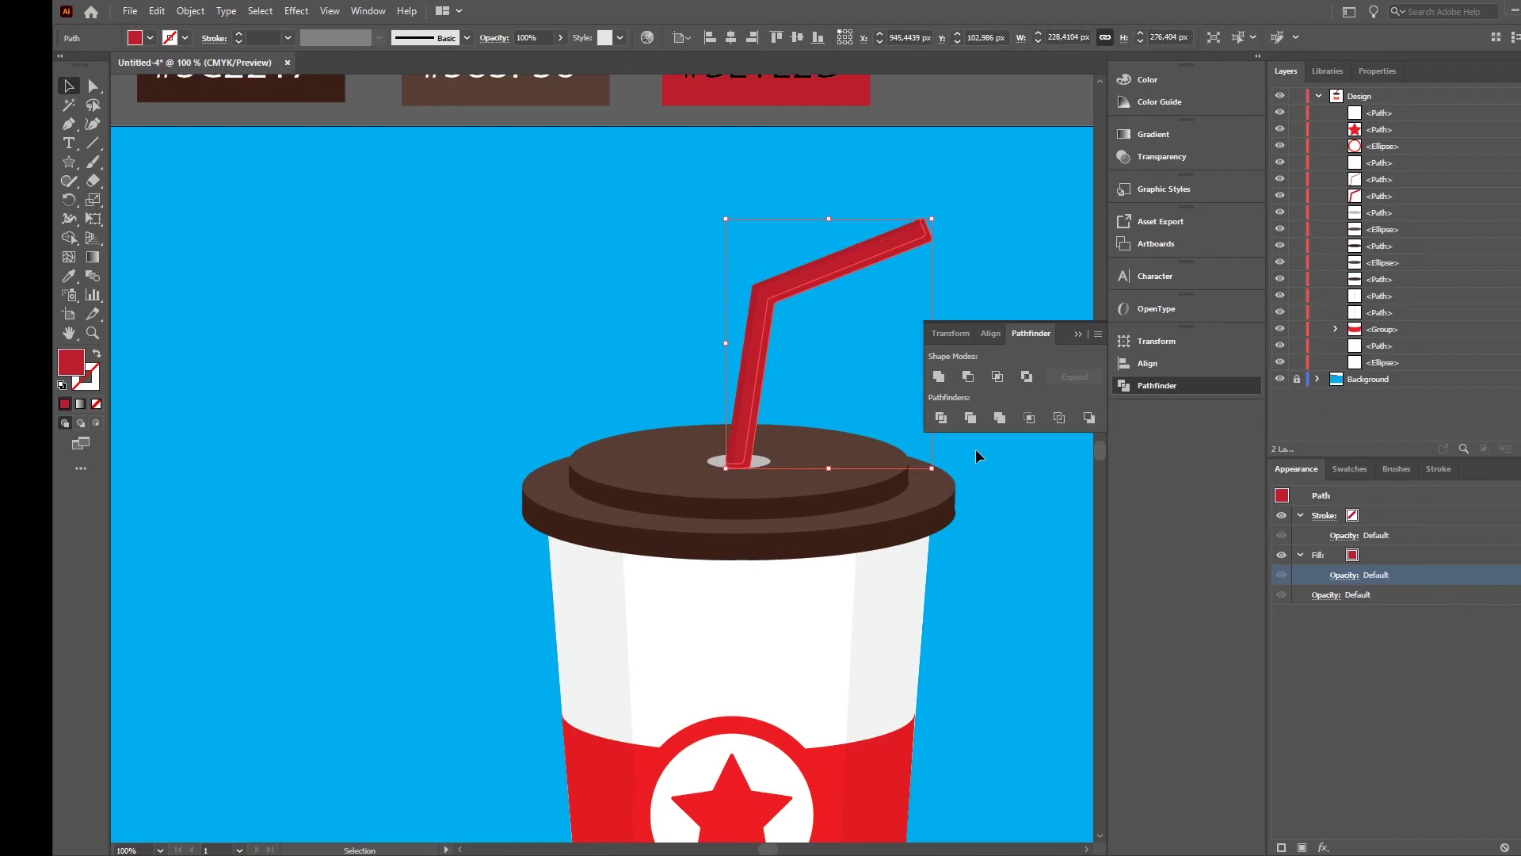
{"action": "left_click", "coordinate": [991, 482]}
- Apply the black 10% Darken shading appearance to the straw's lower-right sliver with the Eyedropper
{"action": "left_click", "coordinate": [766, 357]}
{"action": "left_click", "coordinate": [70, 274]}
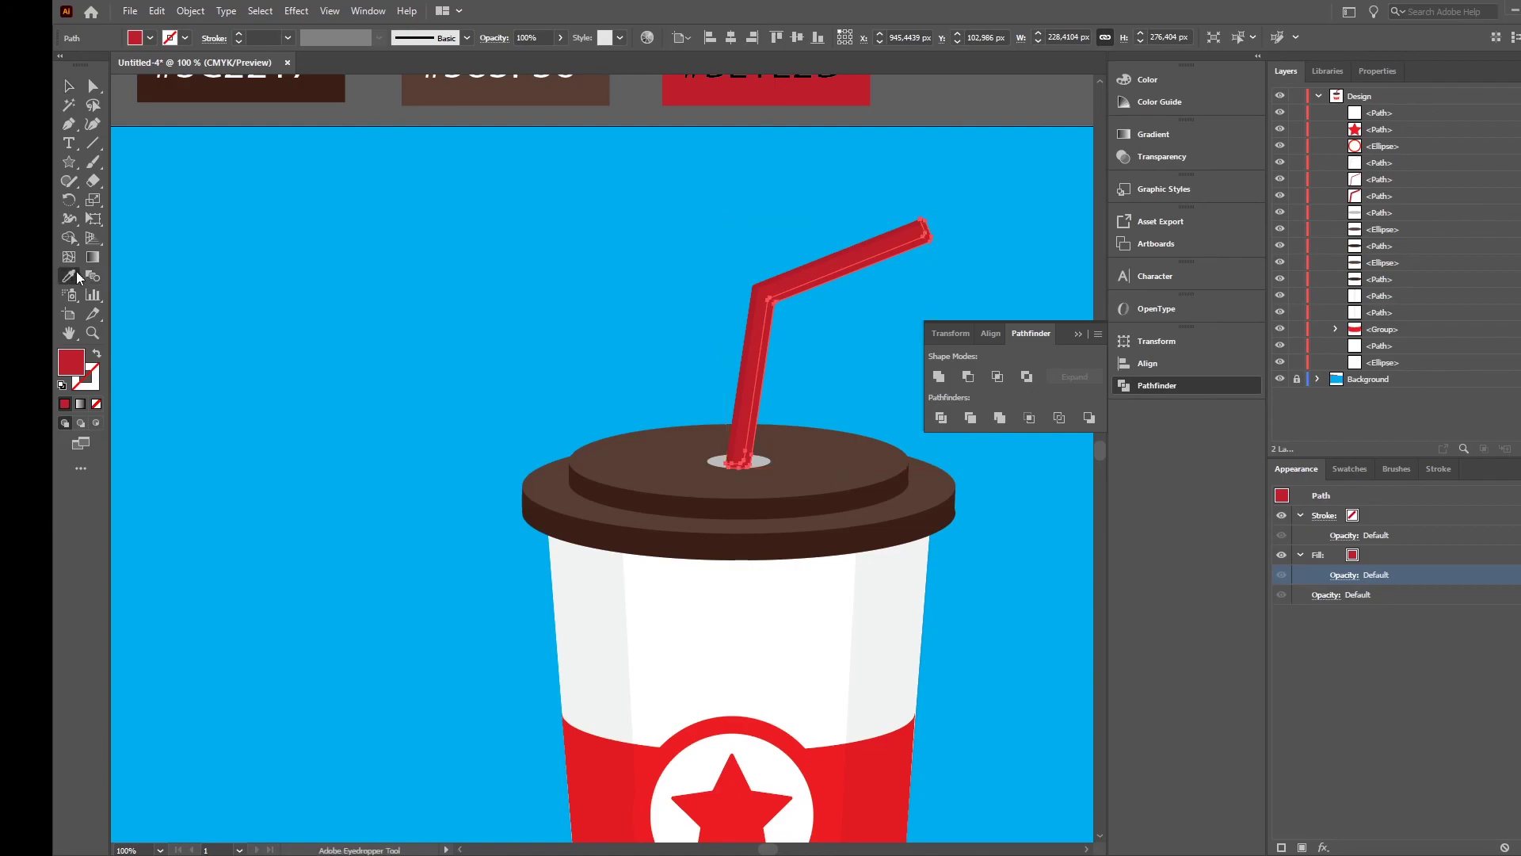
{"action": "left_click", "coordinate": [774, 315]}
{"action": "left_click", "coordinate": [69, 85]}
{"action": "left_click", "coordinate": [279, 216]}
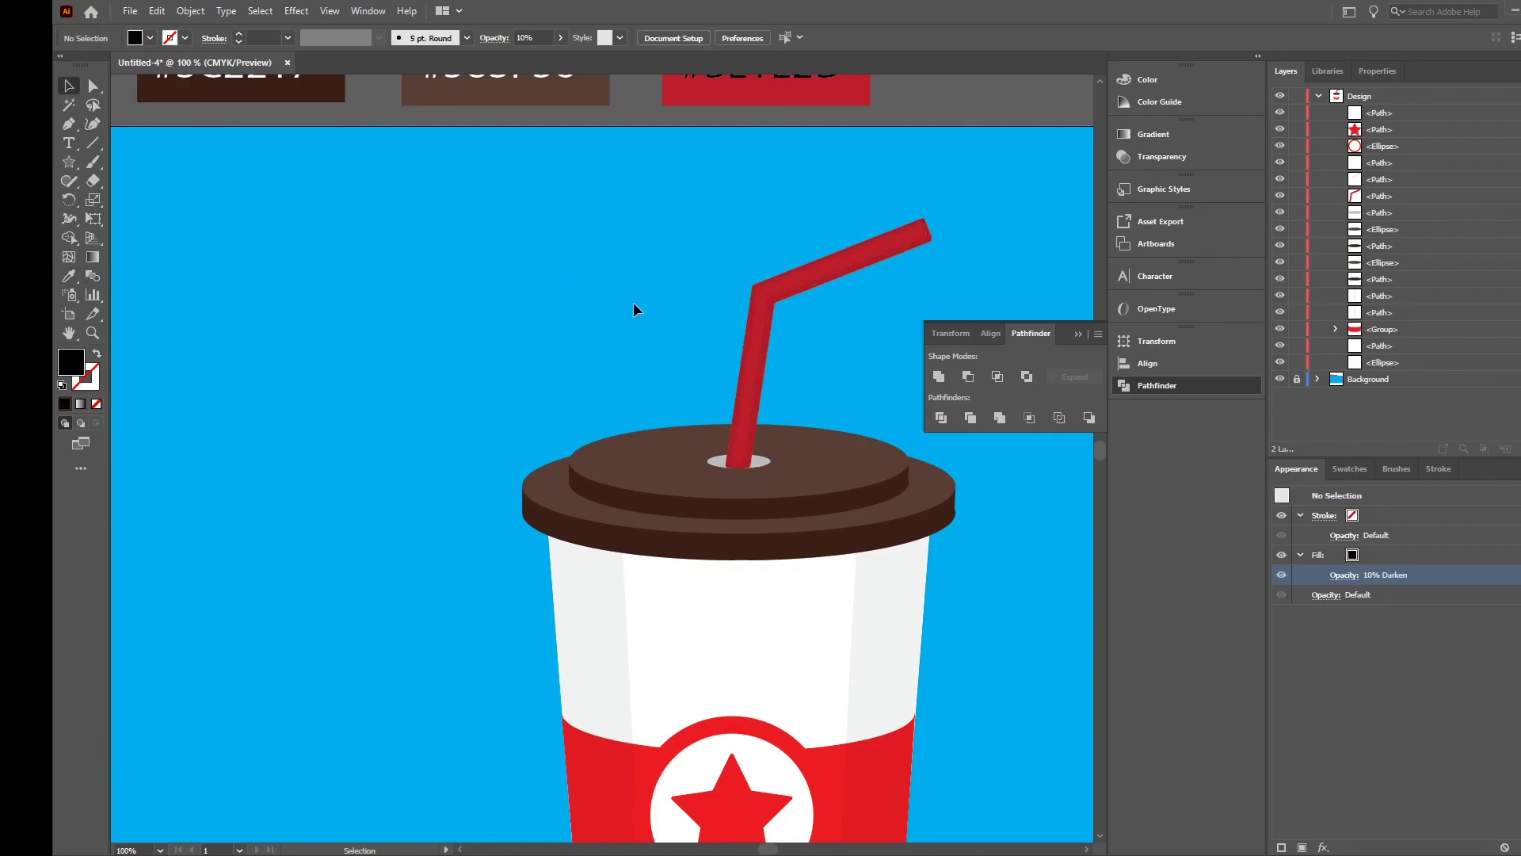
- Undo the editing history back to the document's original single-layer state
{"action": "scroll", "coordinate": [641, 302], "scroll_direction": "down", "scroll_amount": 1}
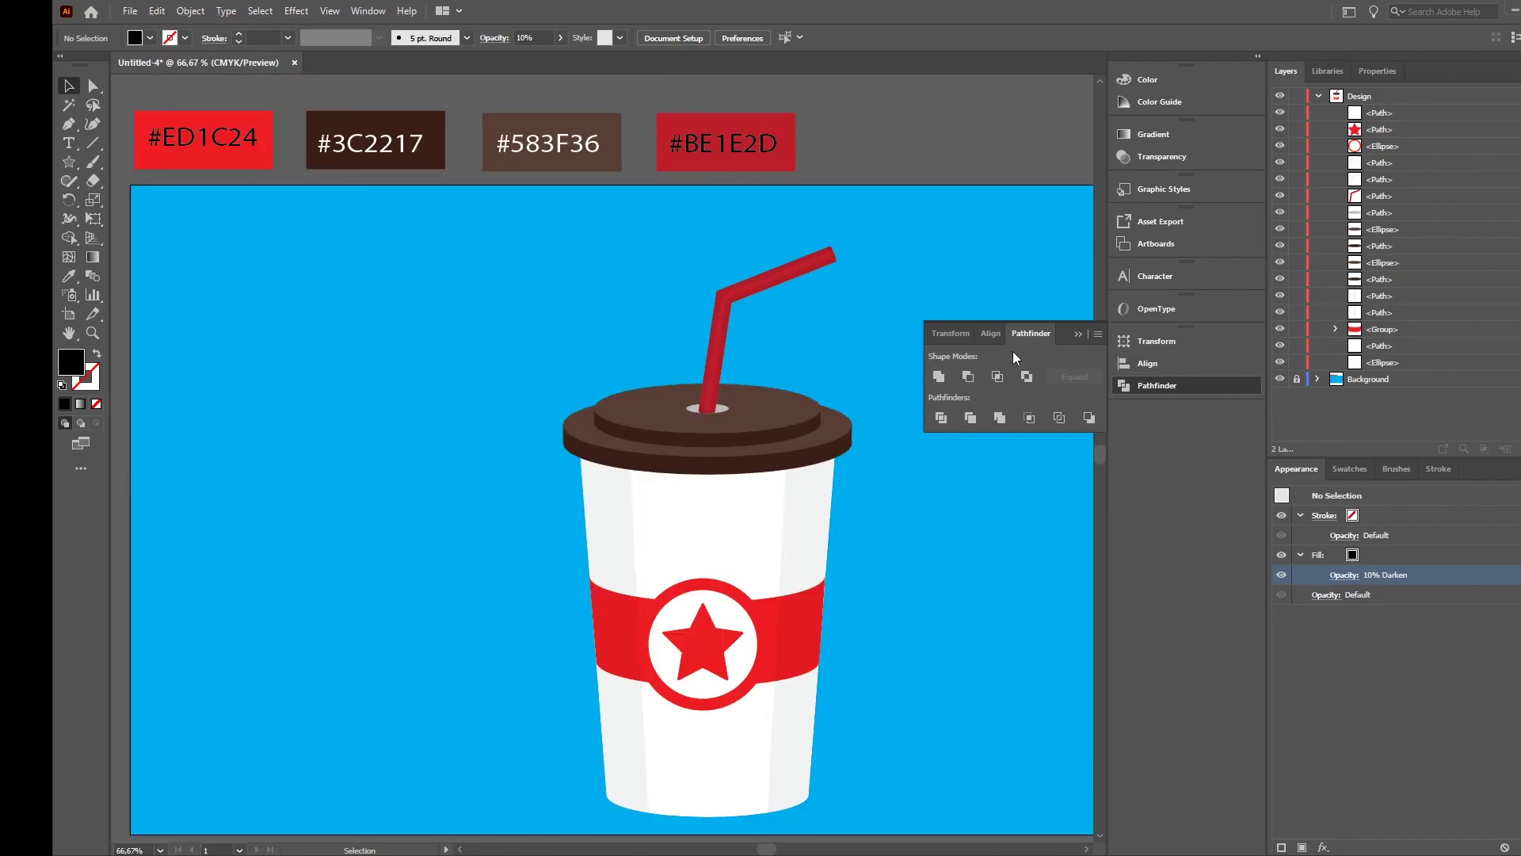
{"action": "left_click", "coordinate": [1078, 336]}
{"action": "scroll", "coordinate": [885, 459], "scroll_direction": "down", "scroll_amount": 2}
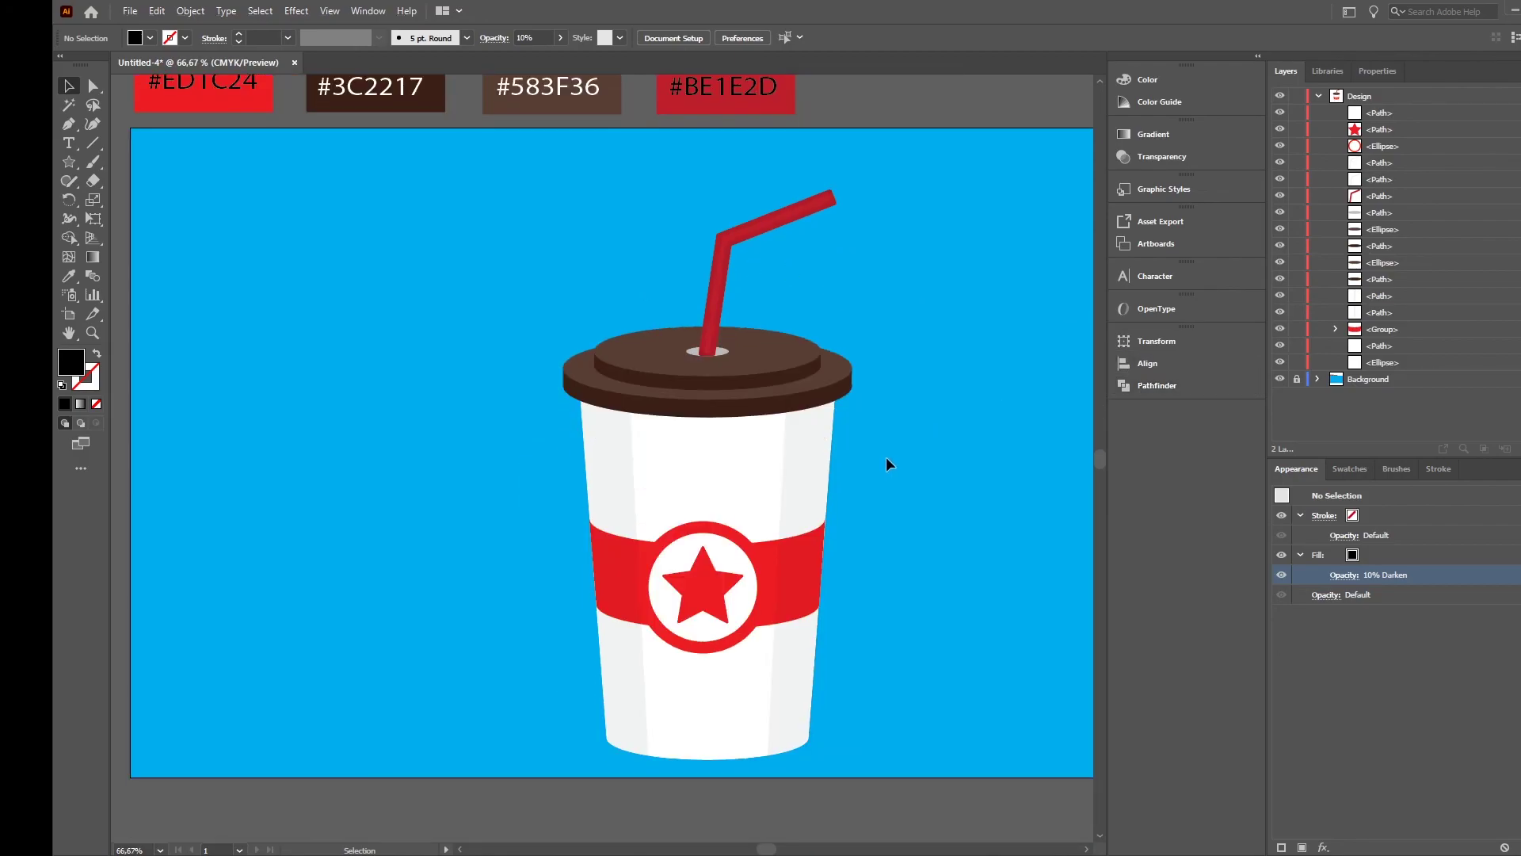
{"action": "scroll", "coordinate": [886, 464], "scroll_direction": "down", "scroll_amount": 1}
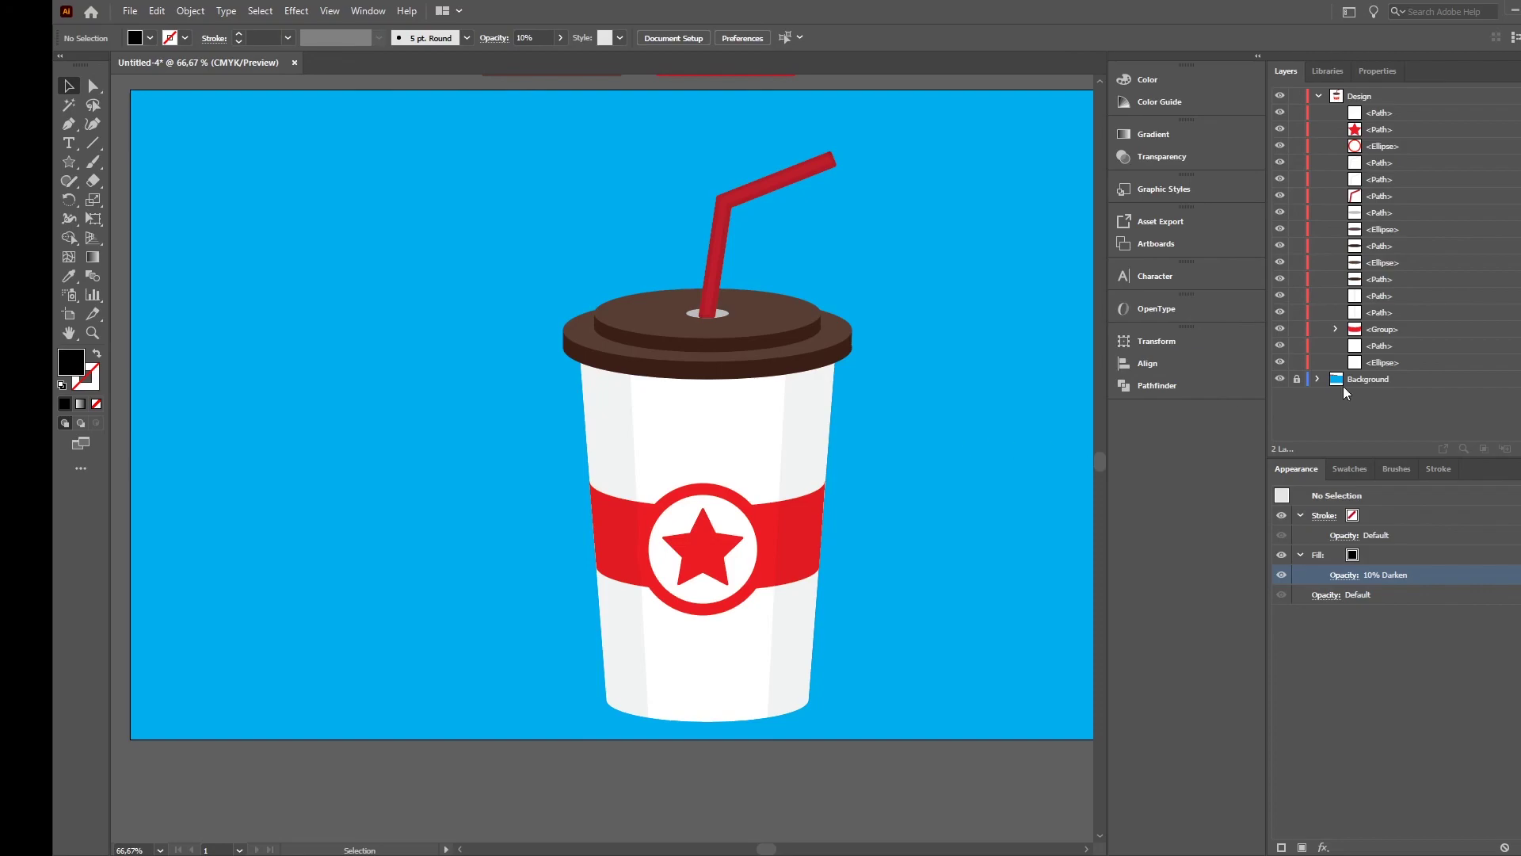
{"action": "key", "text": "ctrl+z"}
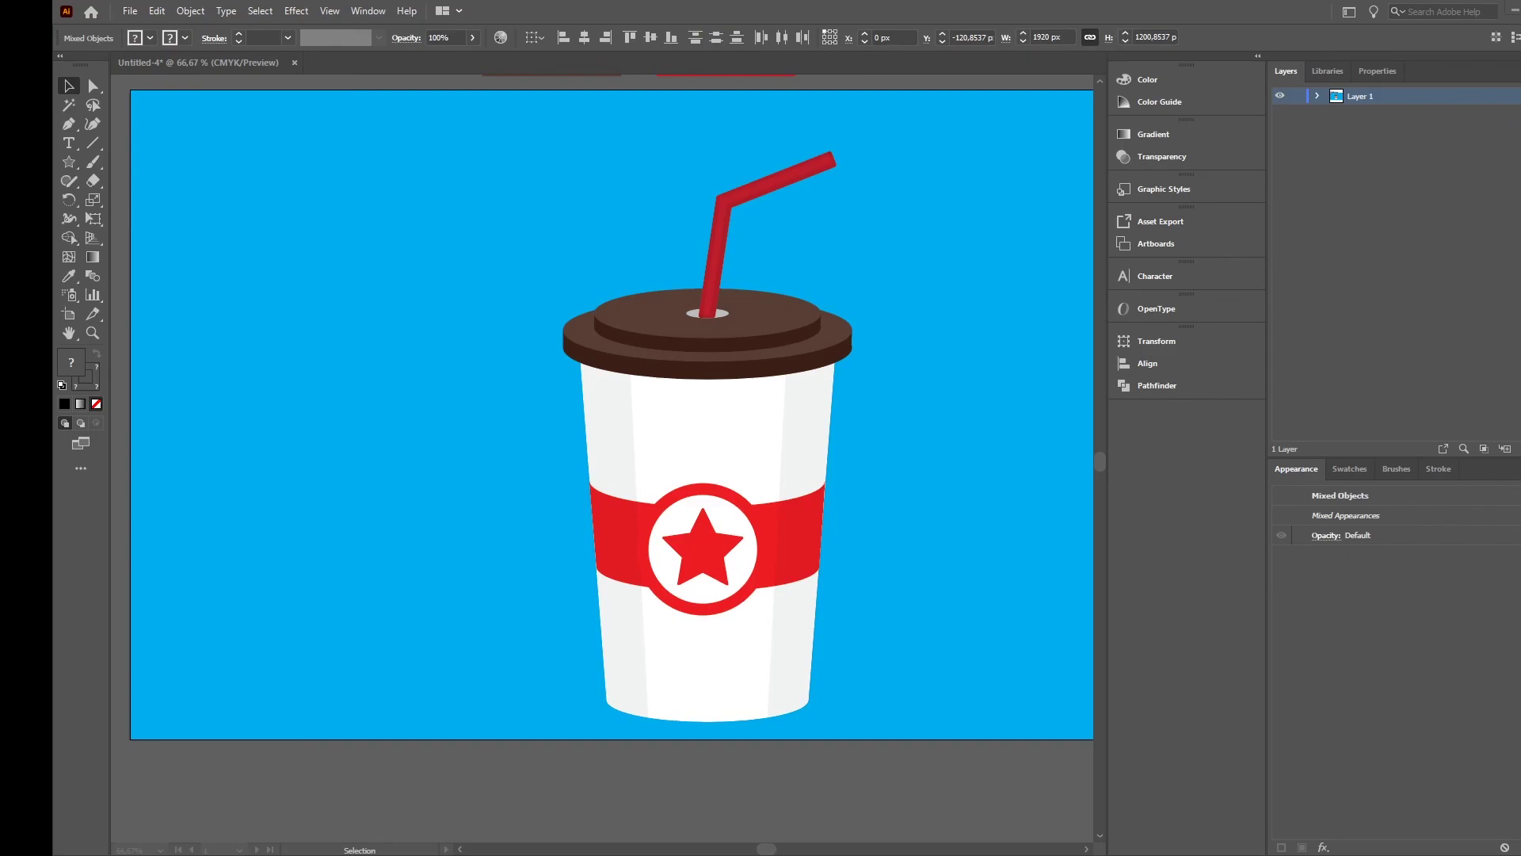